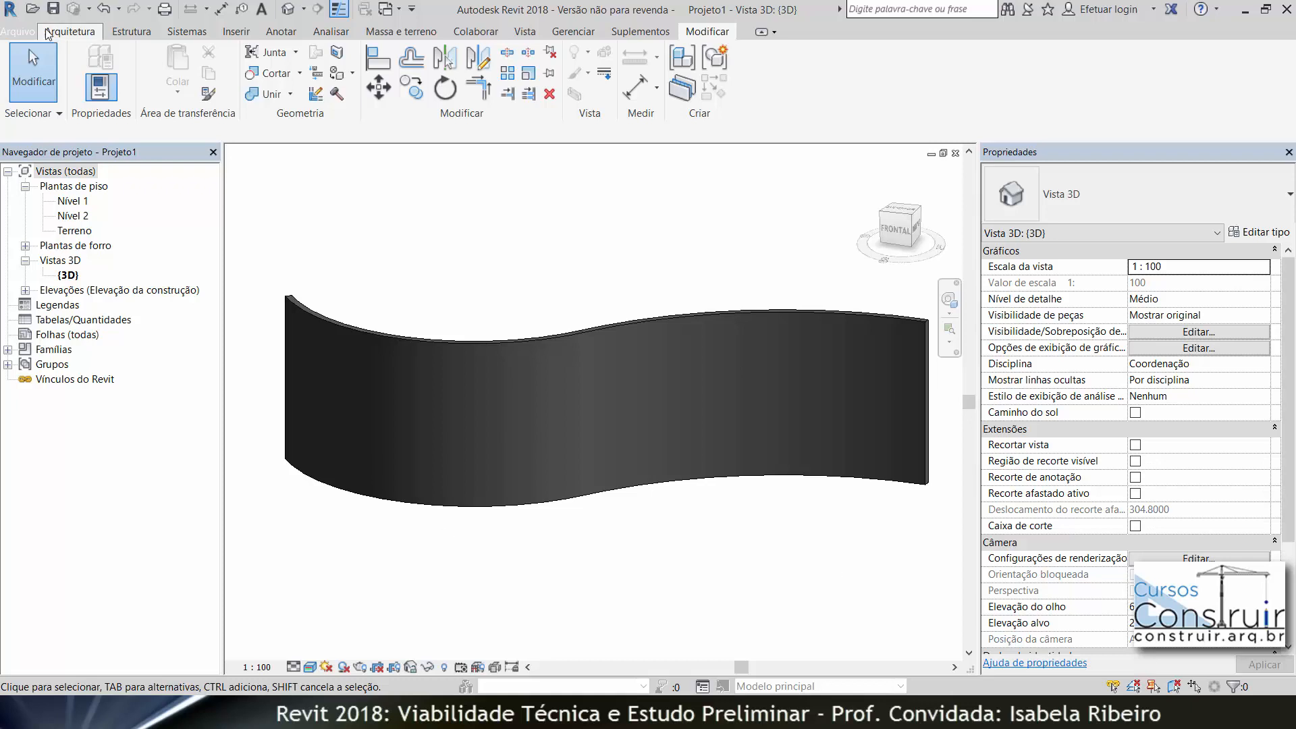
Create a new family from the Janela métrica.rft template
left_click(18, 31)
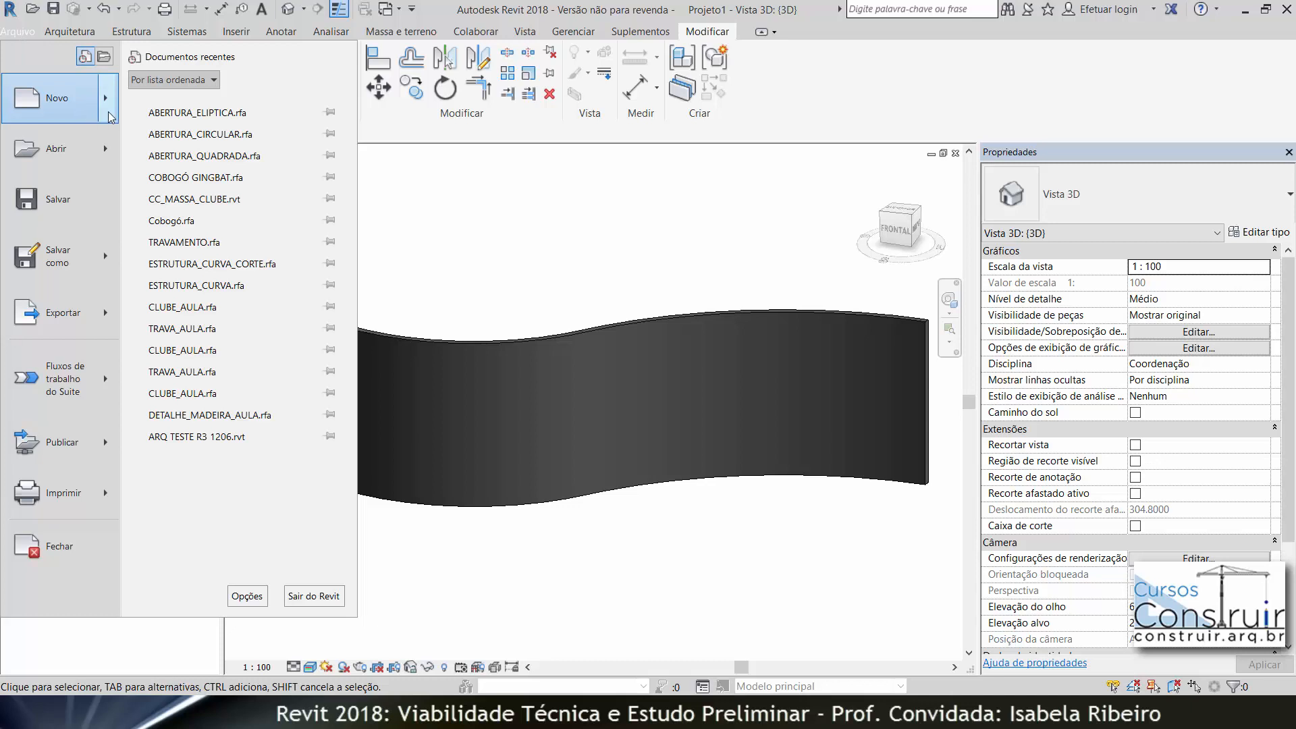
mouse_move(108, 116)
left_click(246, 177)
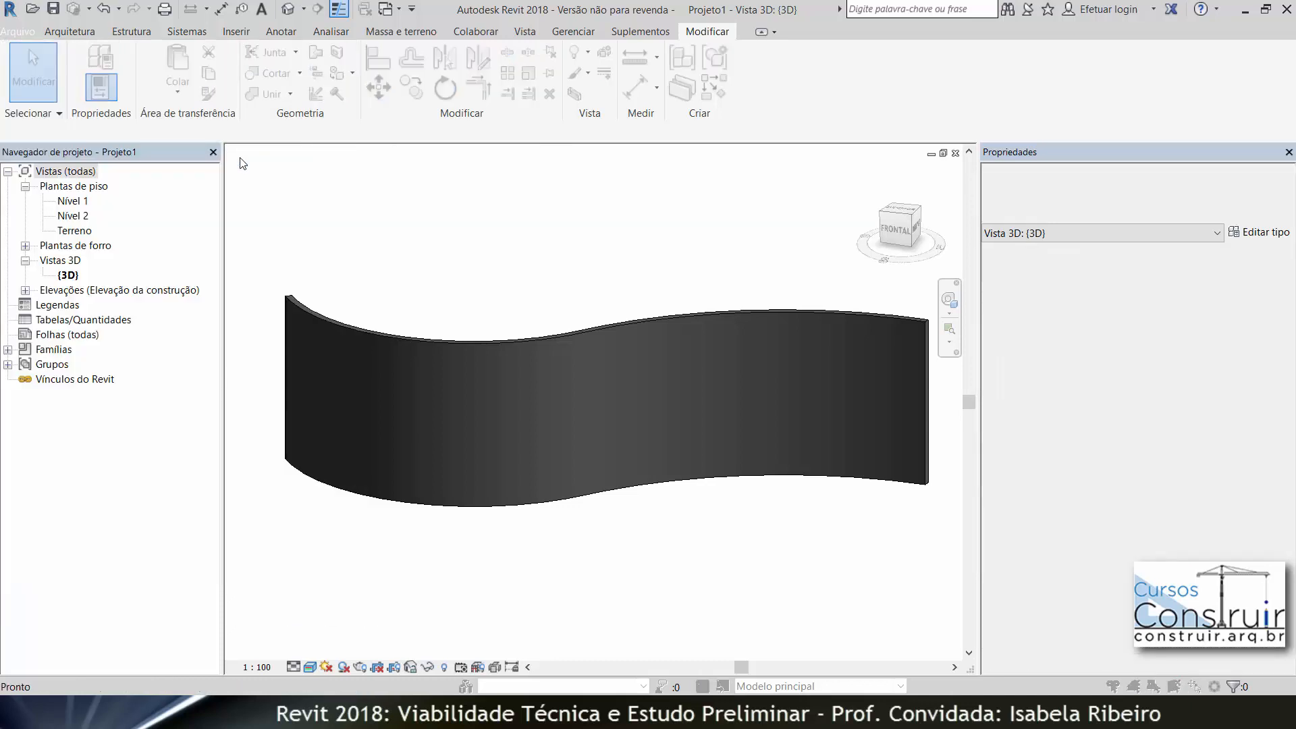
scroll(524, 395, "down", 12)
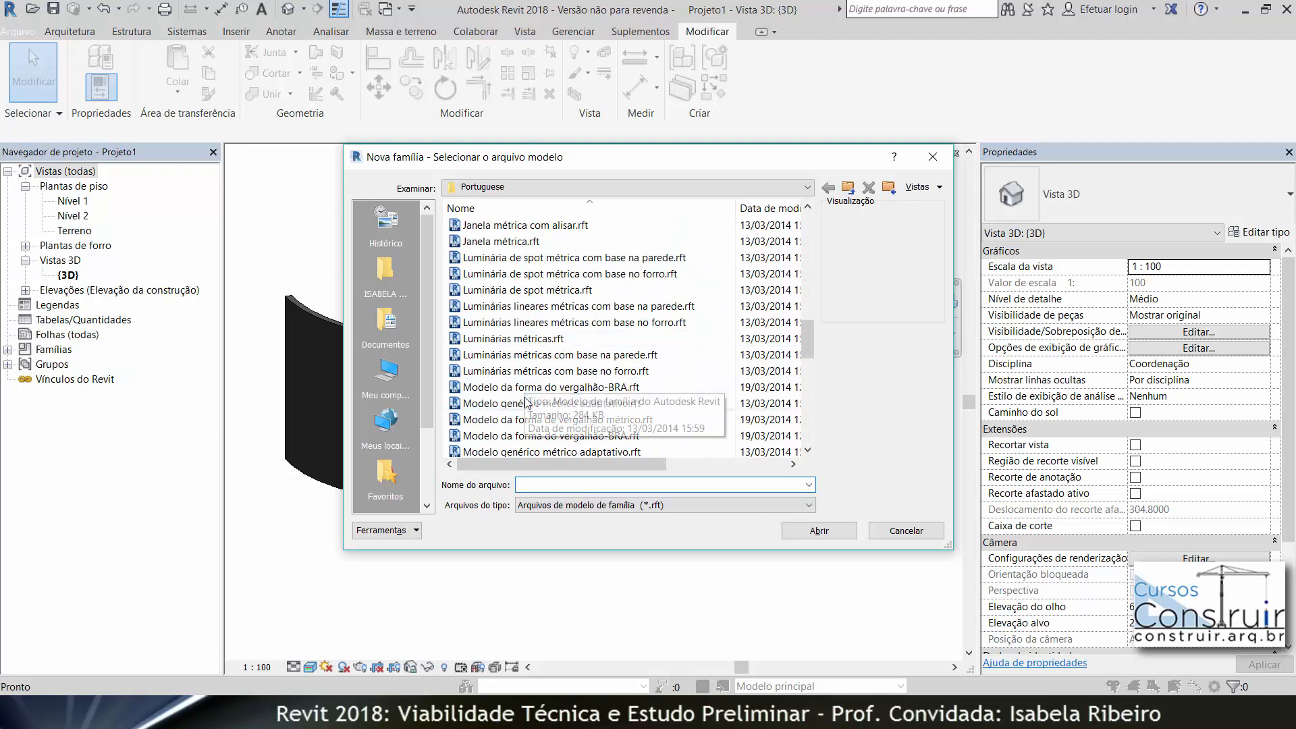
scroll(526, 392, "up", 2)
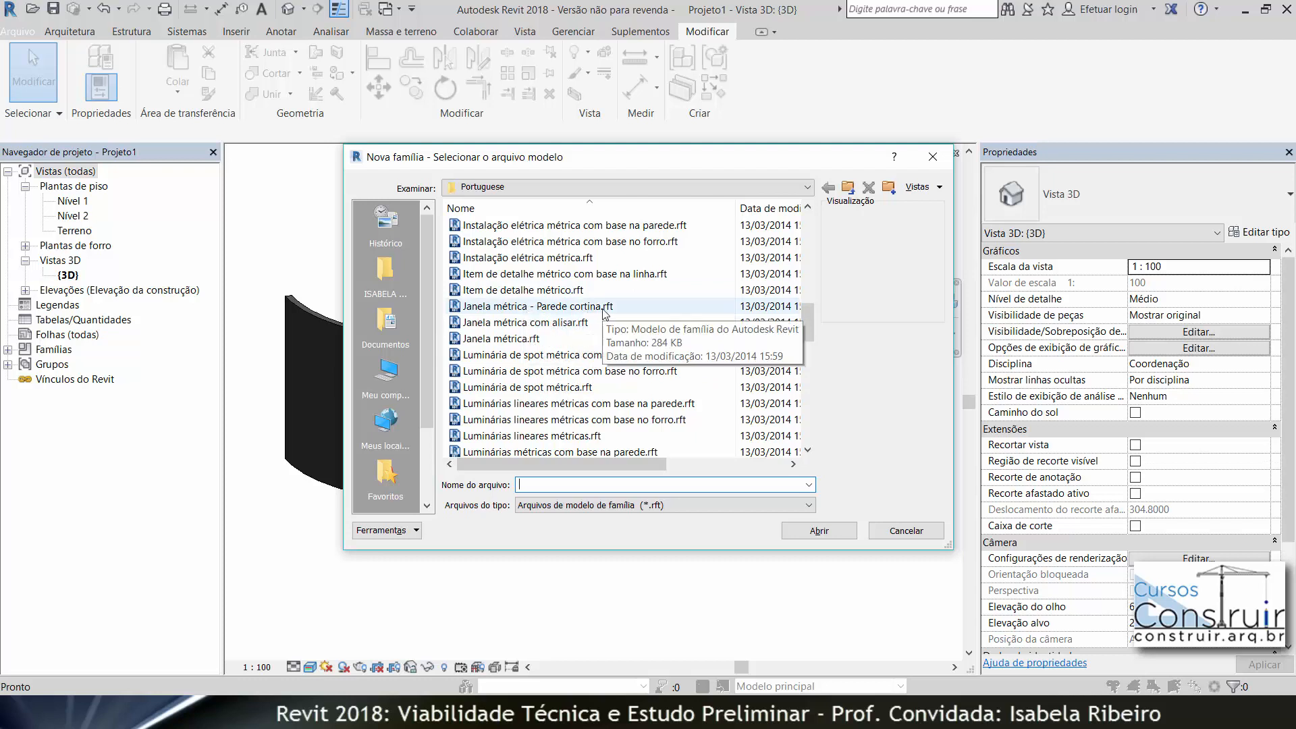
left_click(537, 339)
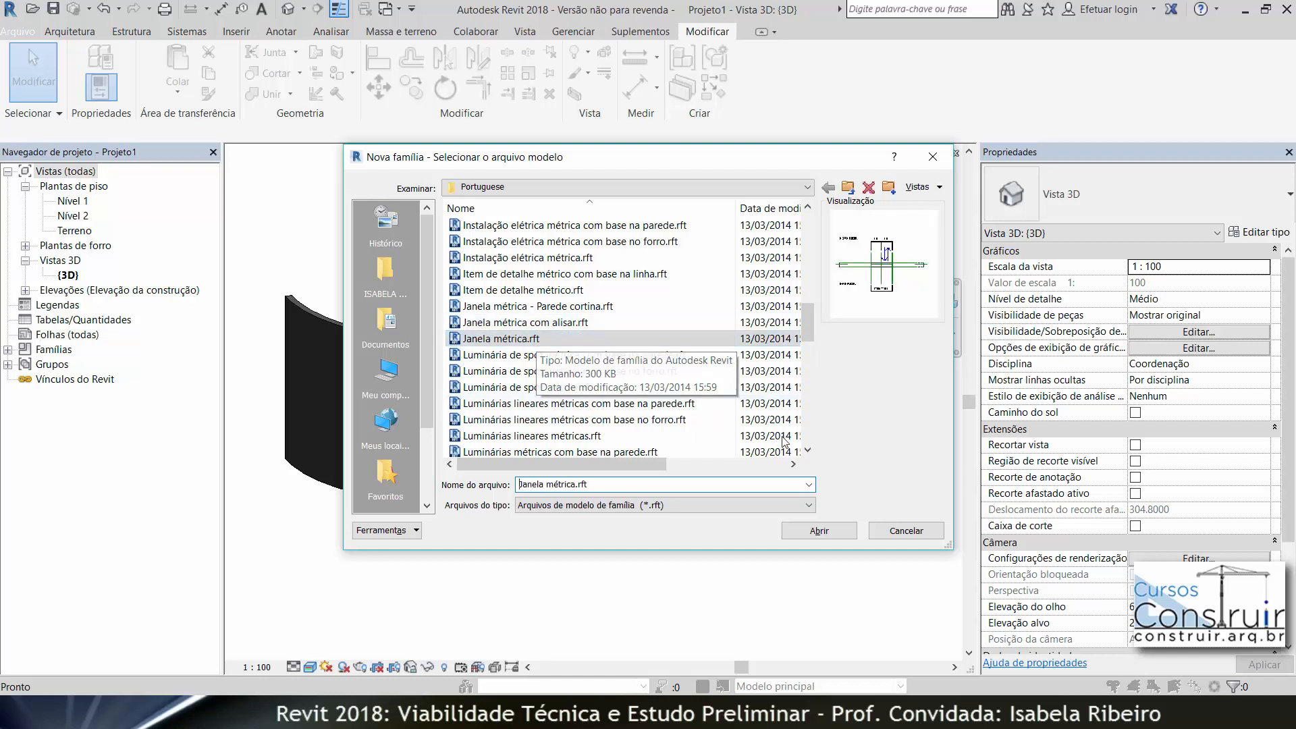
left_click(819, 531)
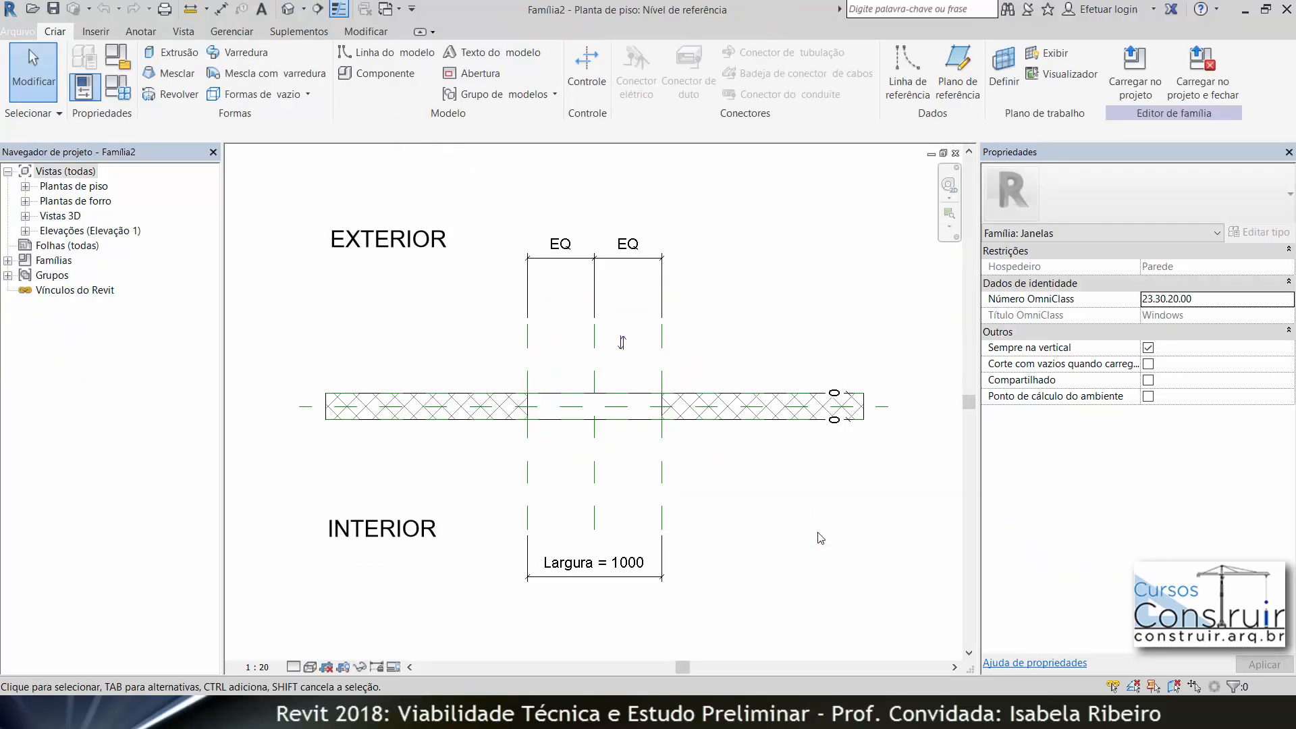
Set the family's linear units to metres (Metros) with 2 decimal places
key("u")
key("n")
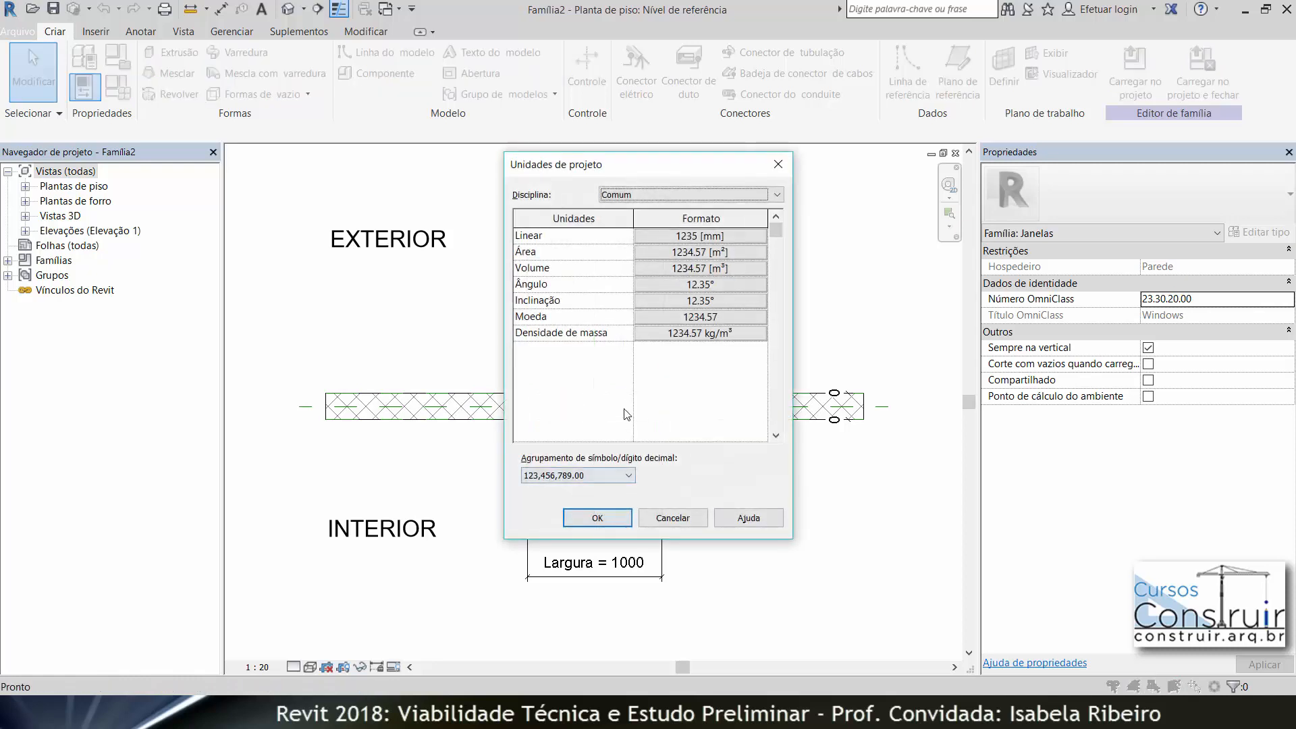
left_click(671, 238)
left_click(667, 265)
left_click(652, 320)
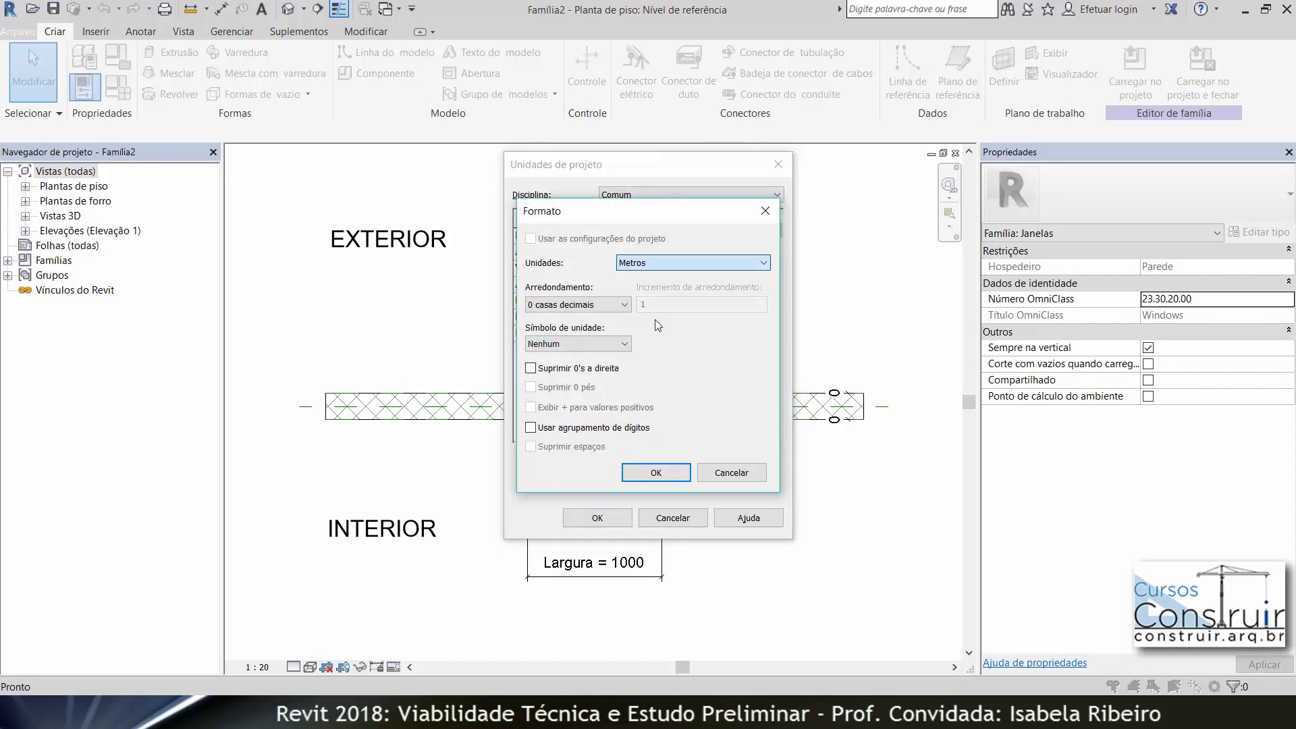
left_click(625, 303)
left_click(611, 372)
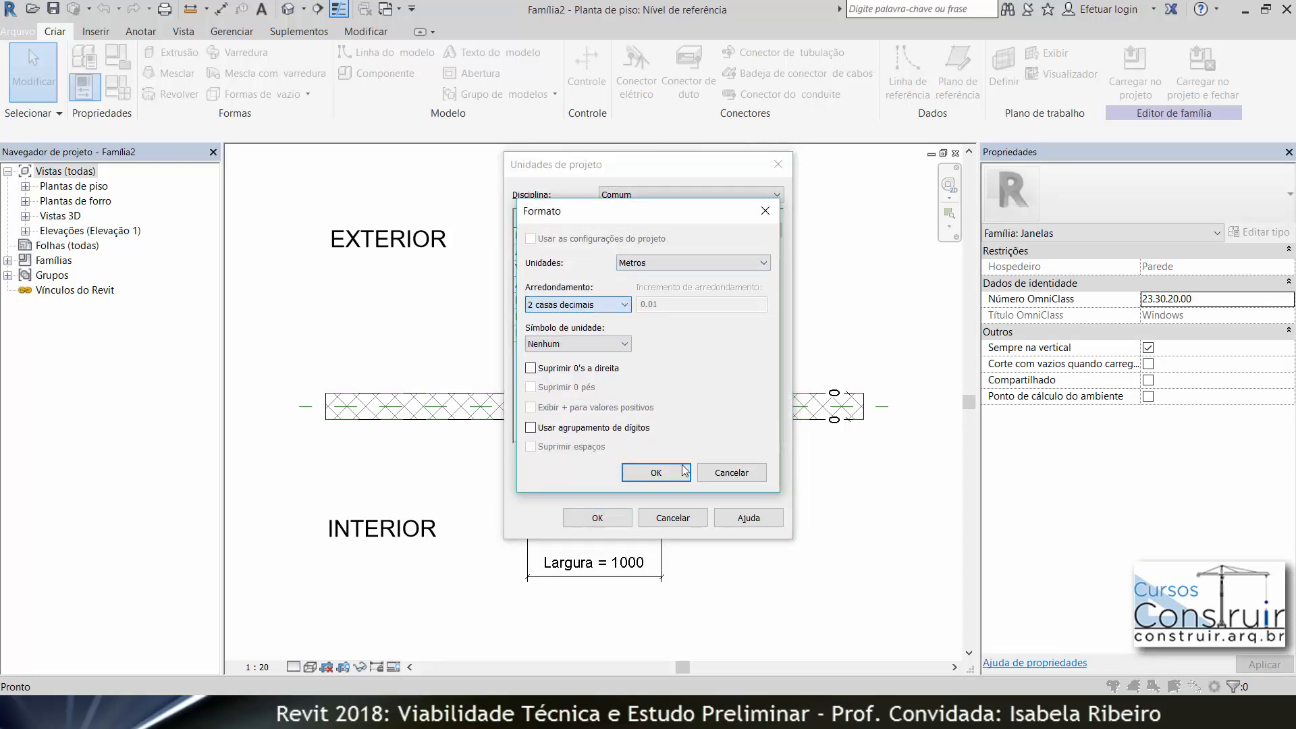
left_click(662, 473)
left_click(596, 517)
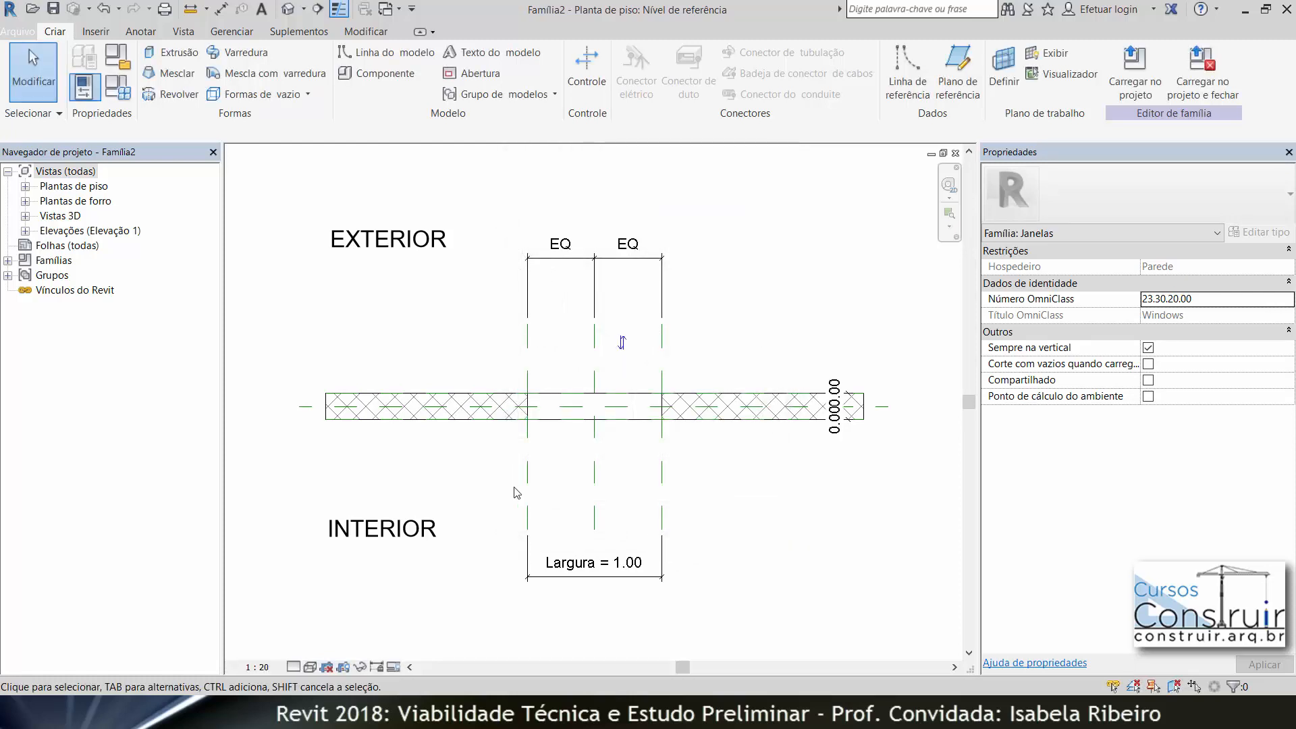
Show the window family in the default 3D view with the Cores consistentes visual style
left_click(287, 9)
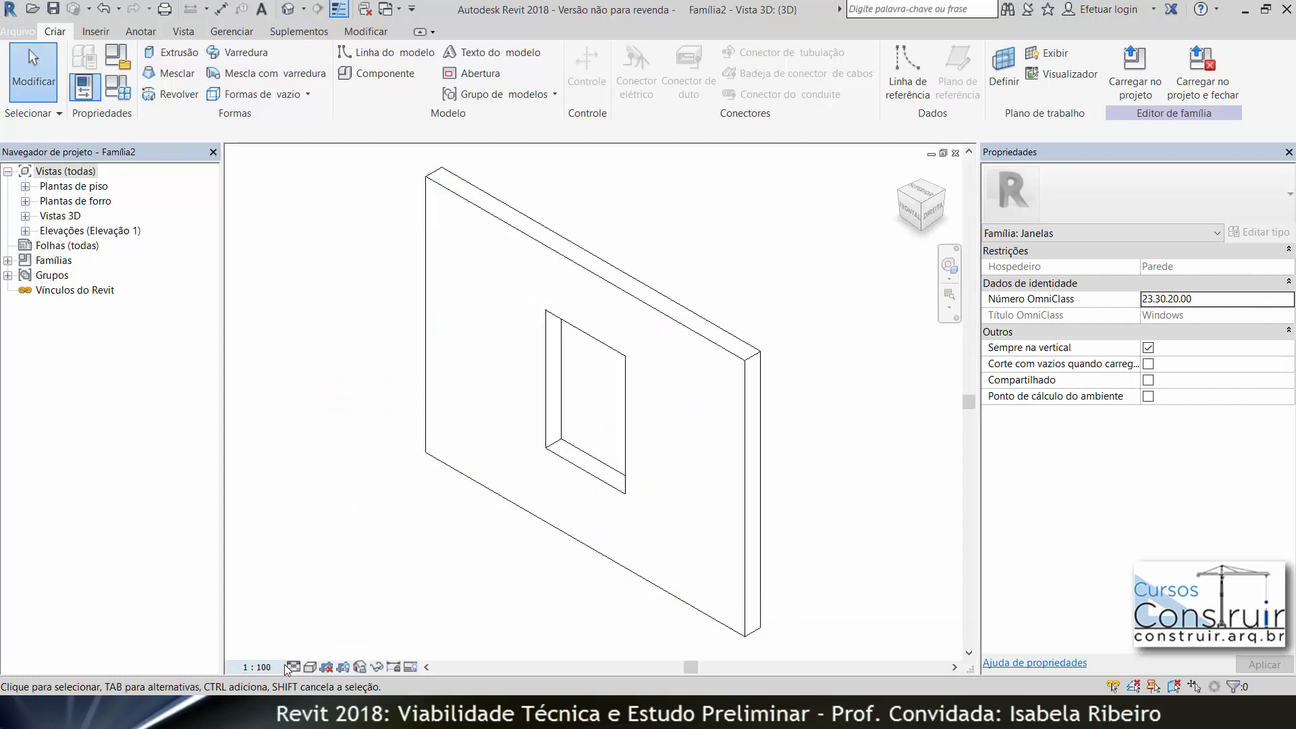
left_click(309, 668)
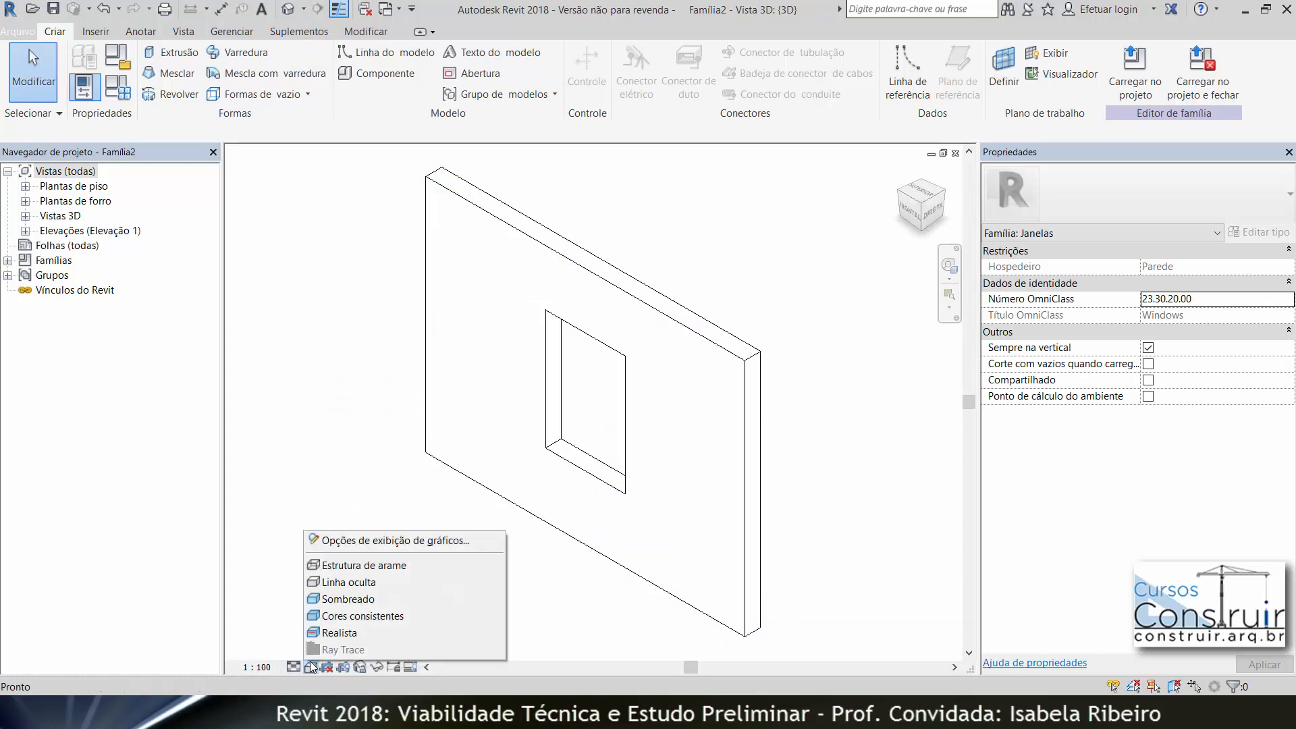
left_click(331, 616)
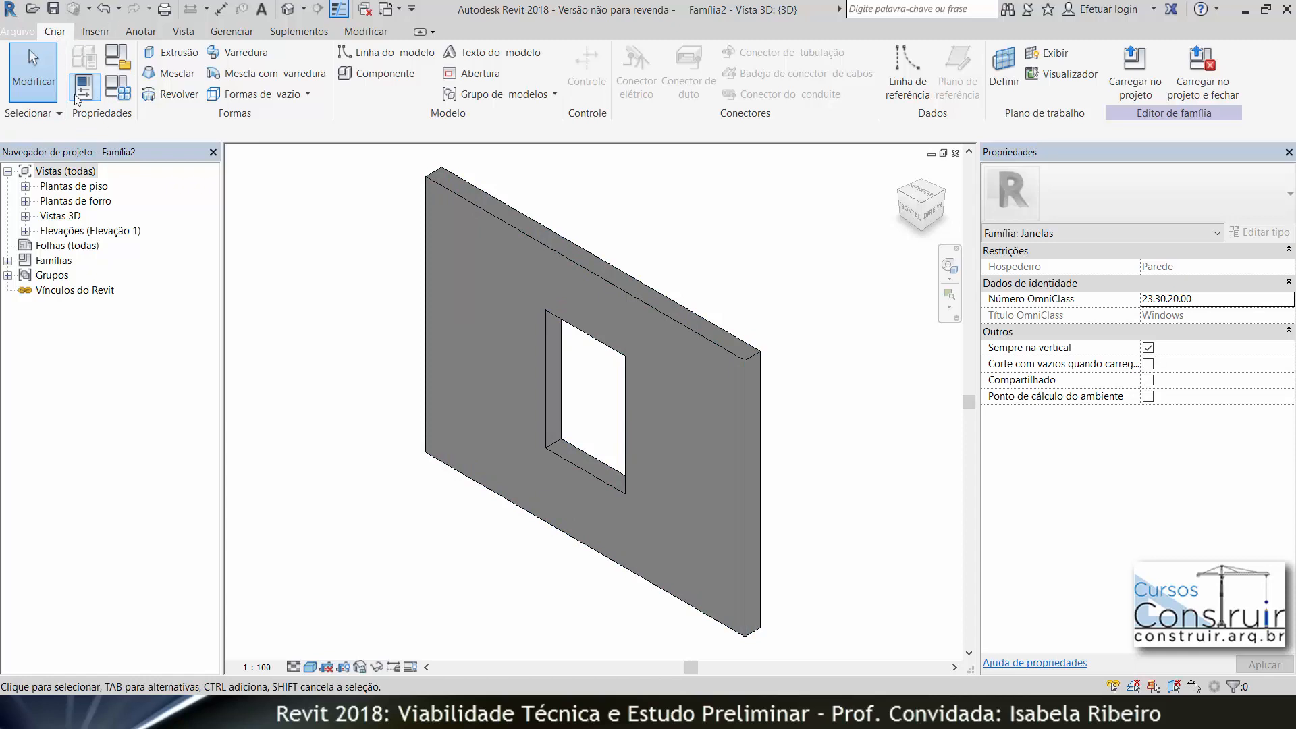
Set both the Largura and Altura parameters of the window family to 2 m and apply them
left_click(122, 92)
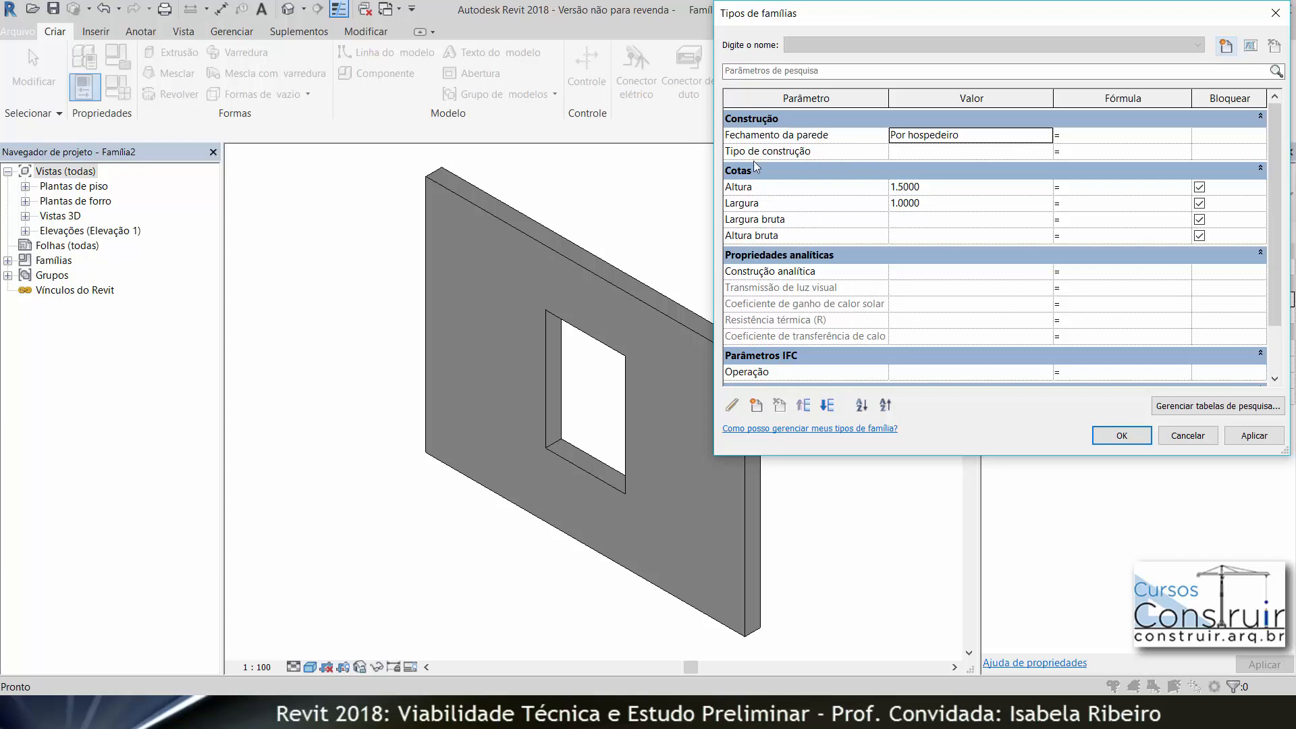
left_click(943, 208)
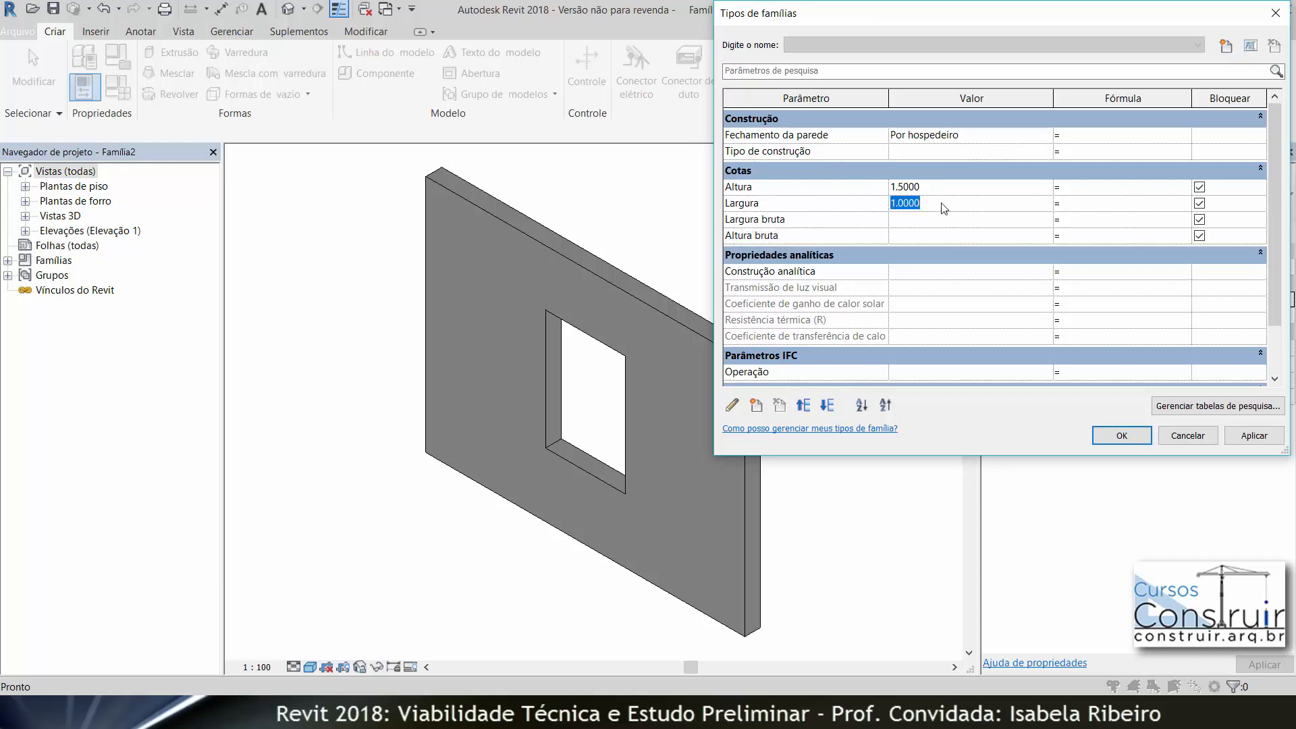
type("2")
left_click(944, 193)
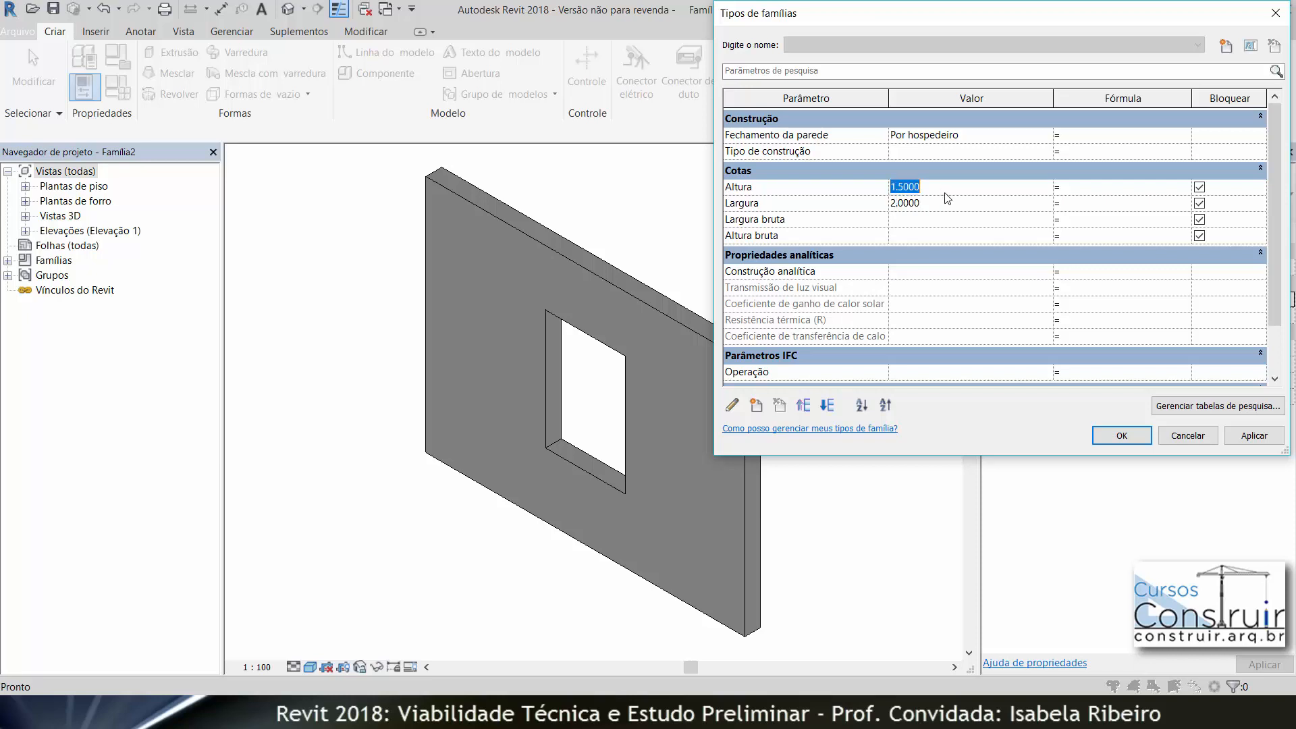
type("2")
left_click(1260, 436)
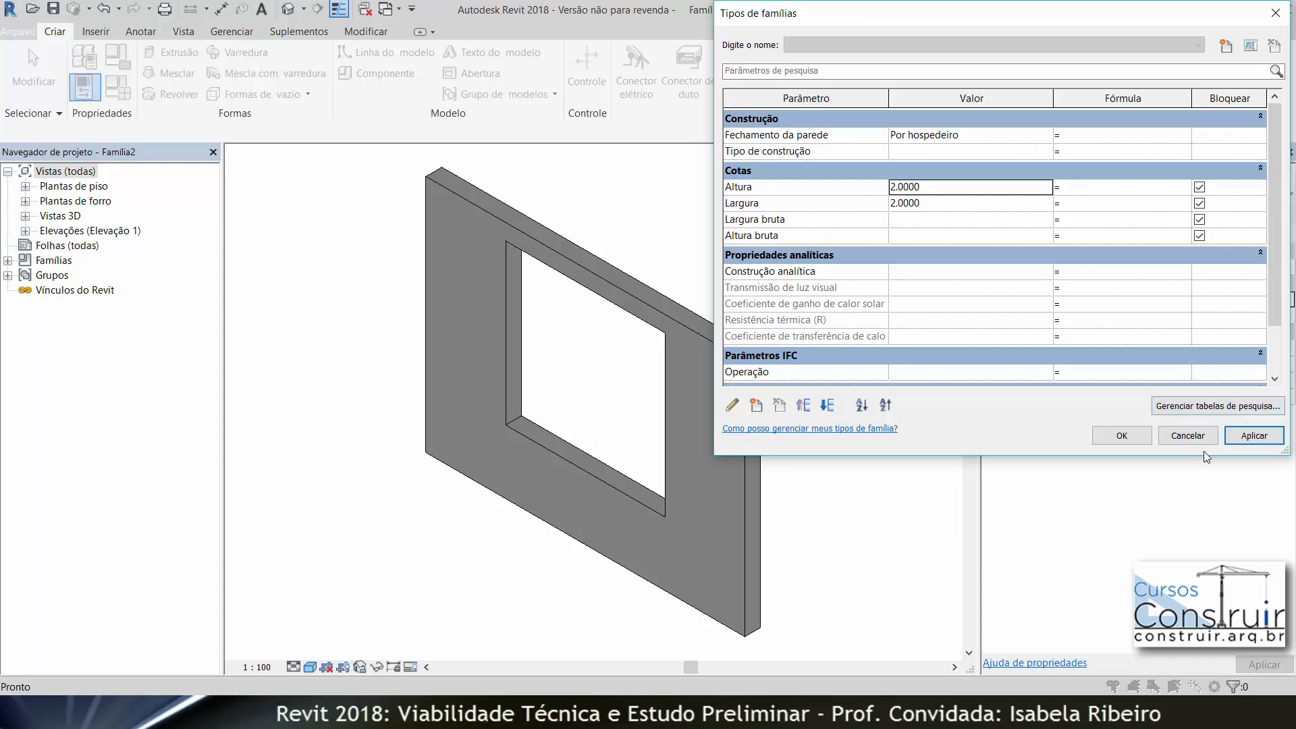
left_click(1140, 438)
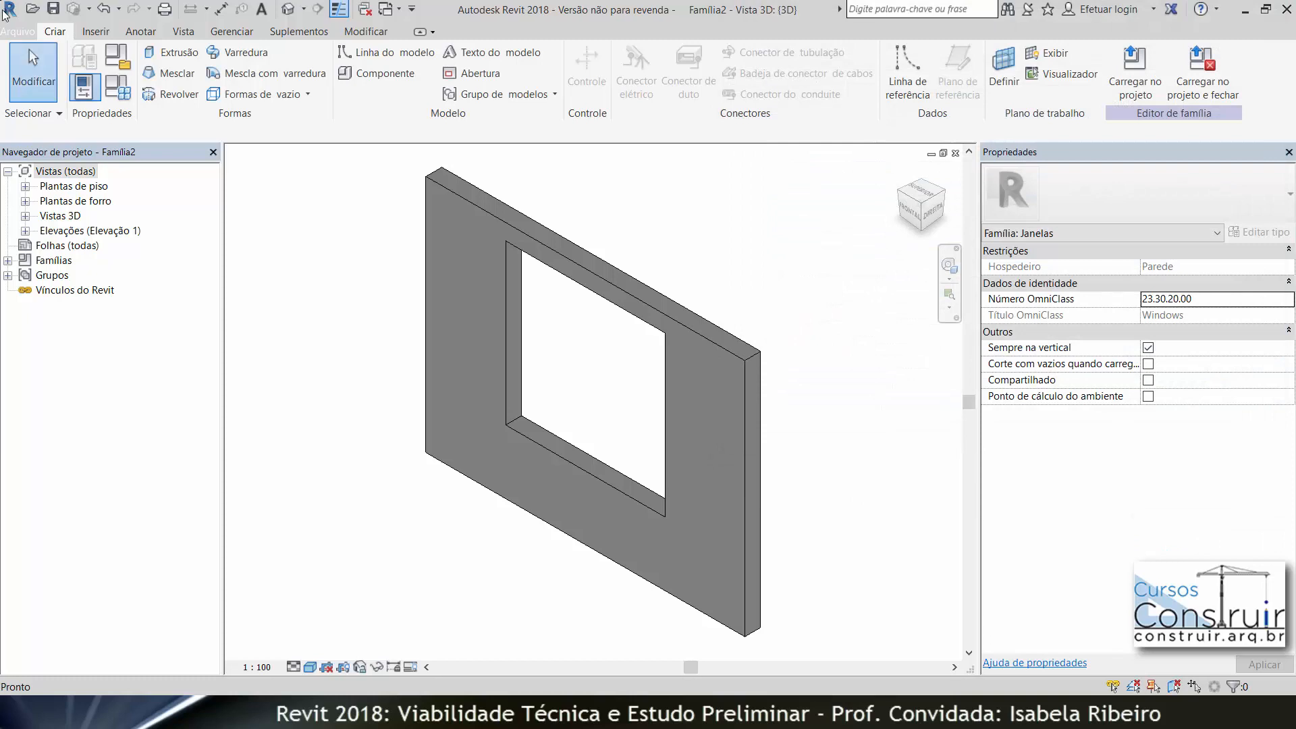
Save the family as ABERTURA_QUADRADA.rfa in the instructor's 2017 folder
left_click(18, 32)
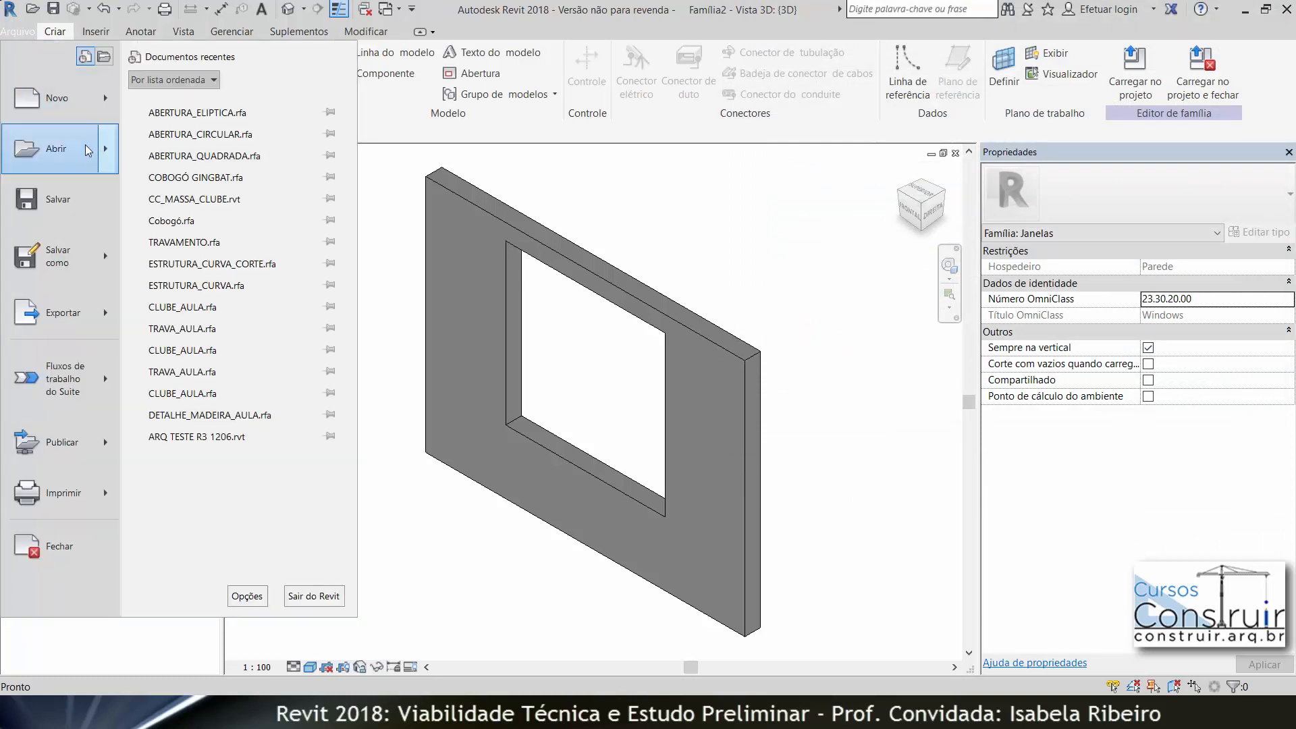
mouse_move(91, 271)
left_click(188, 197)
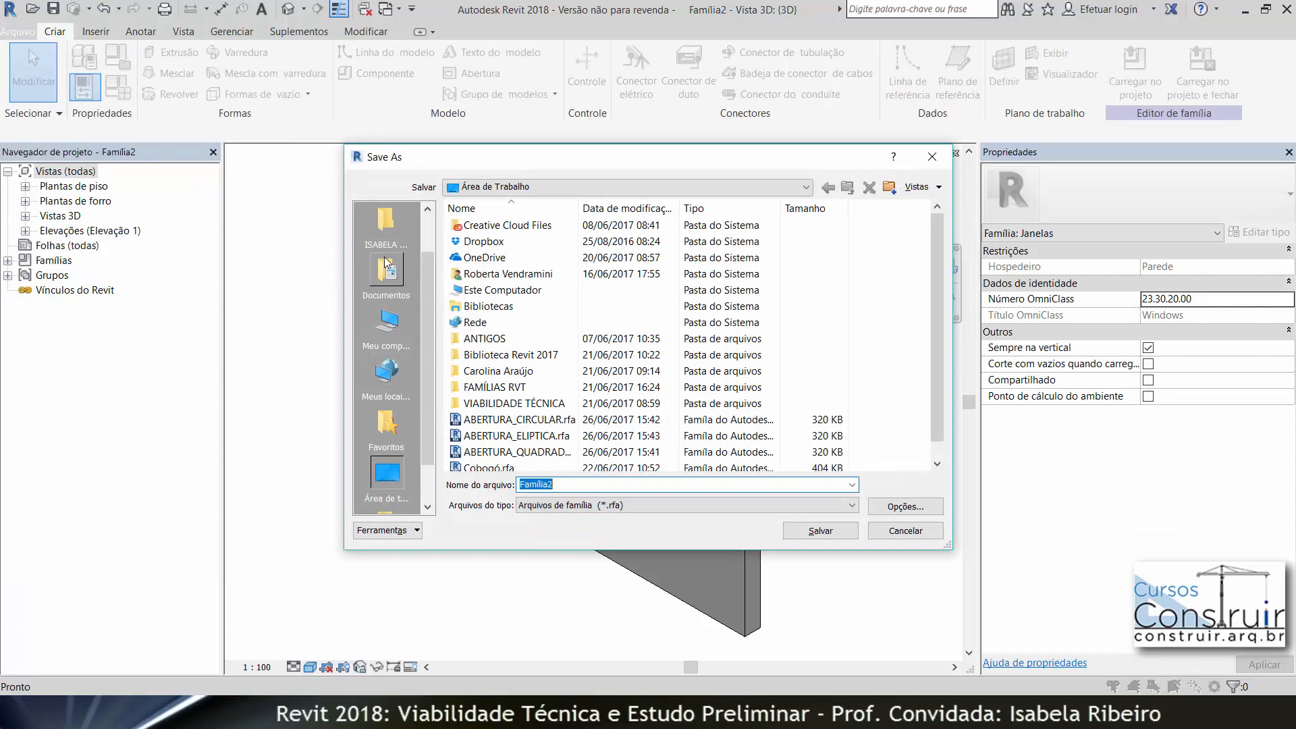
left_click(387, 246)
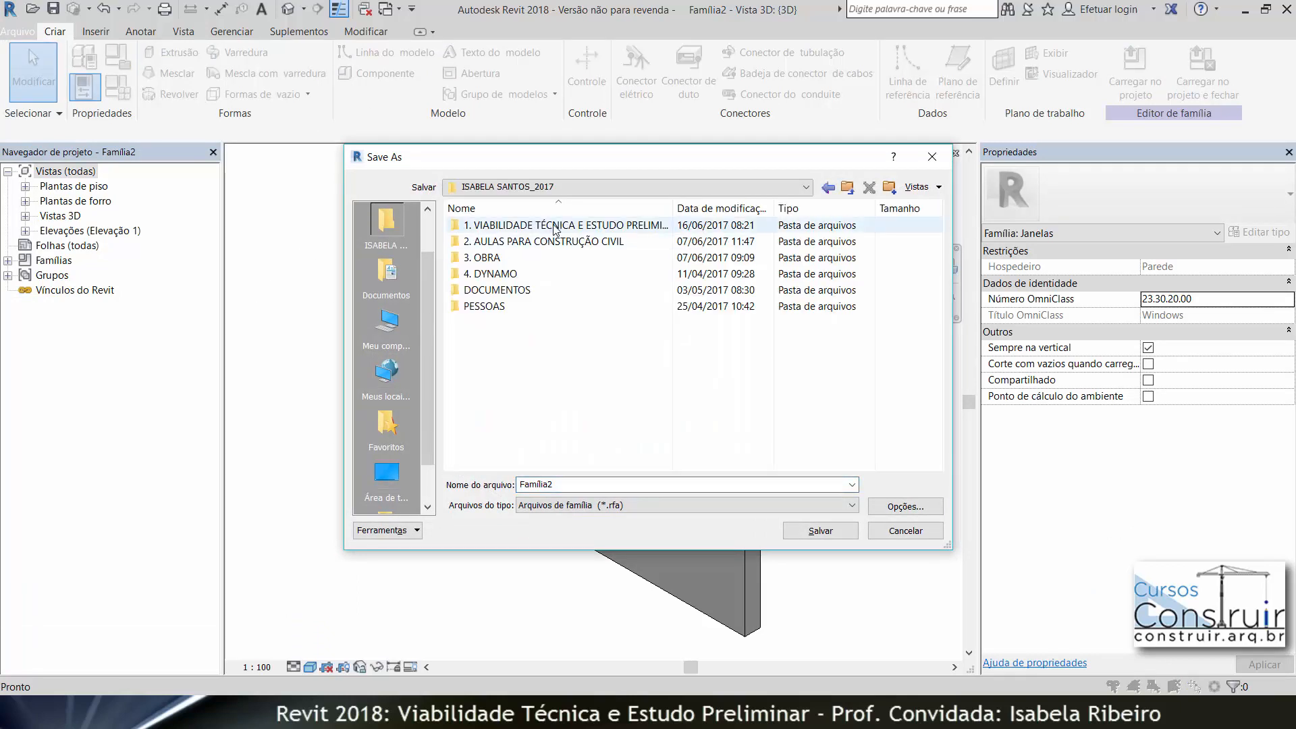
double_click(578, 486)
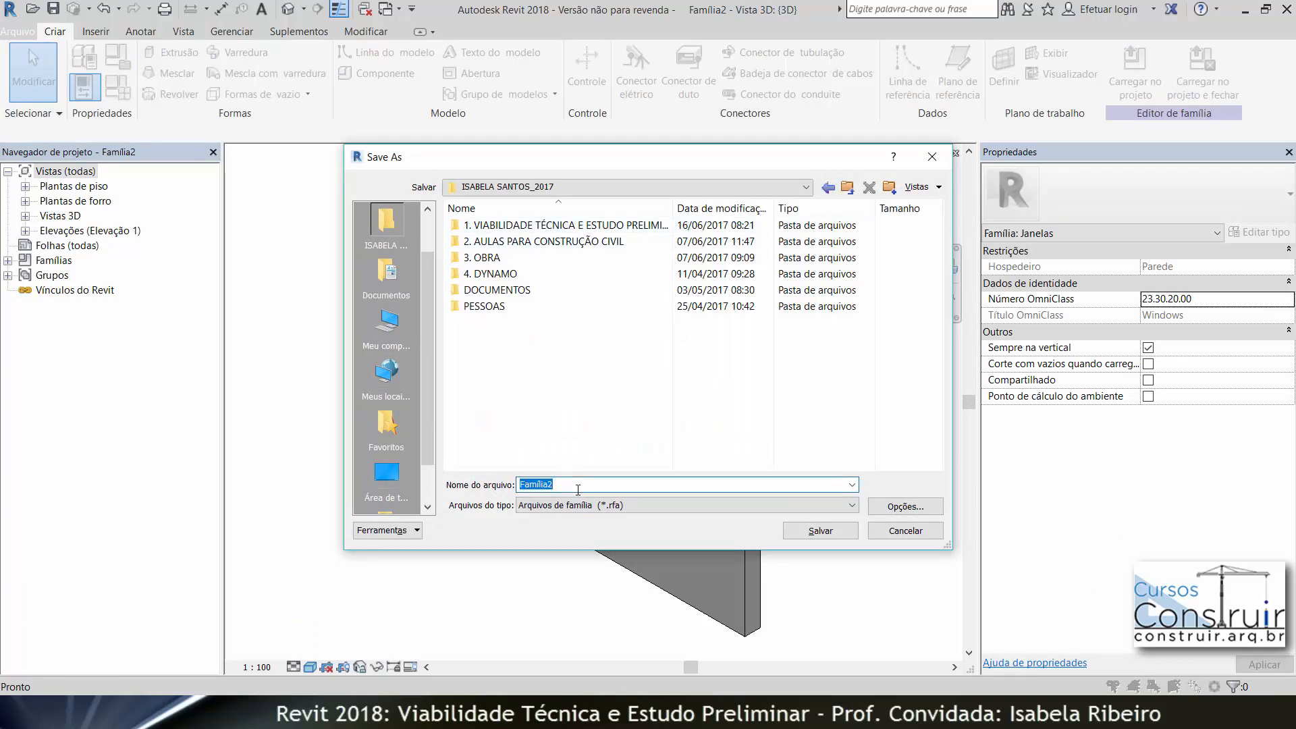
type("ABERTURA_CIRCULAR.rfa")
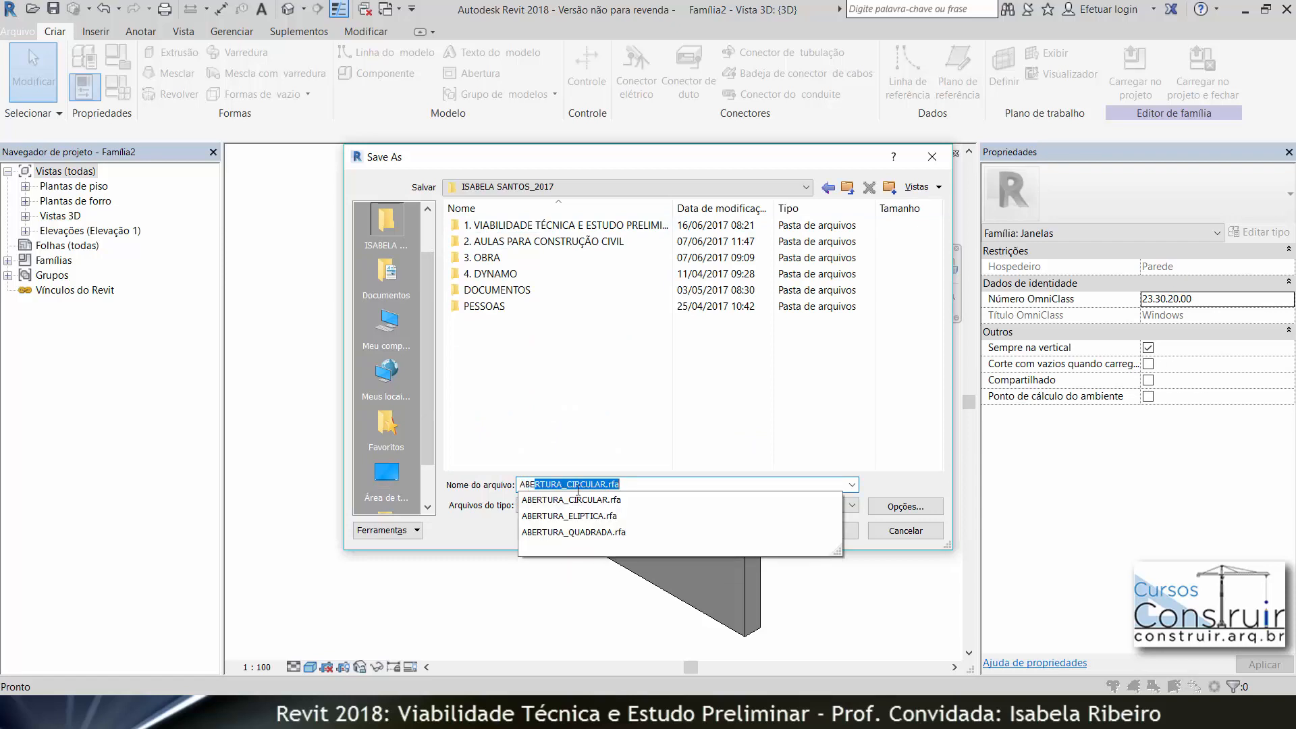
key("Down")
key("Down")
key("Down")
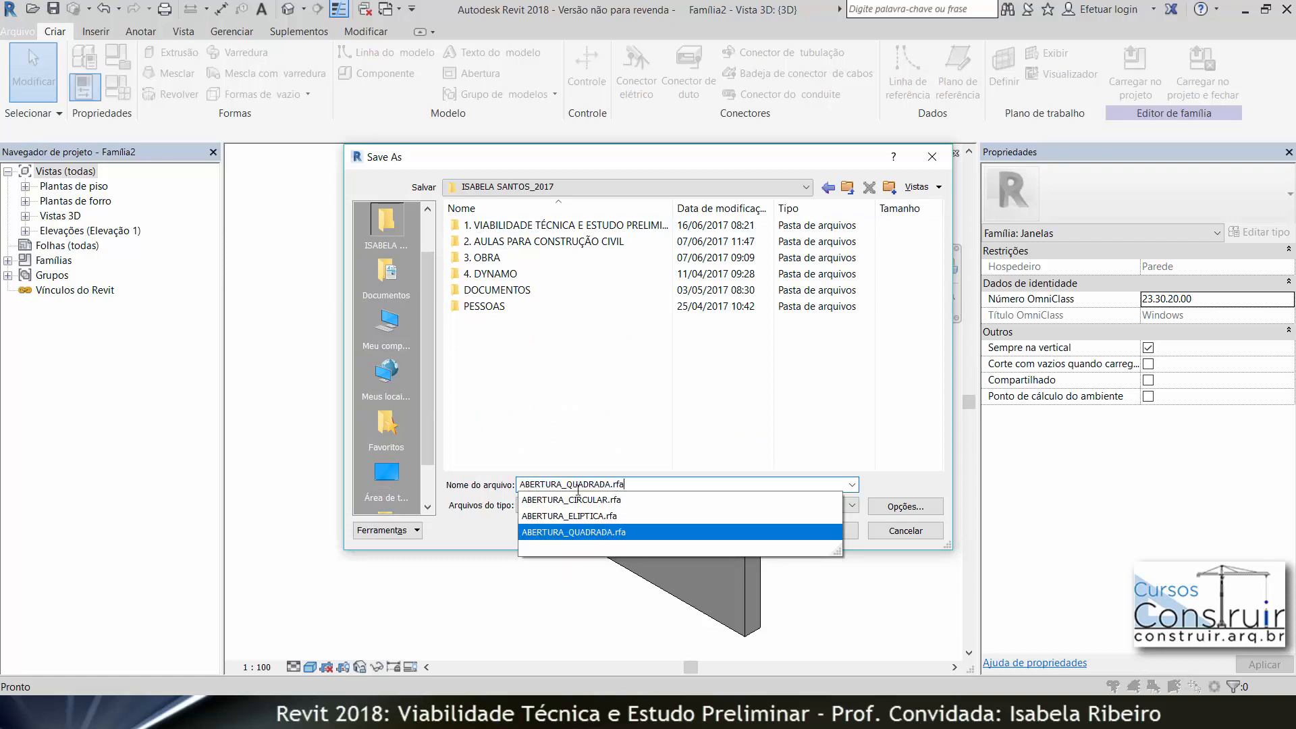
key("Return")
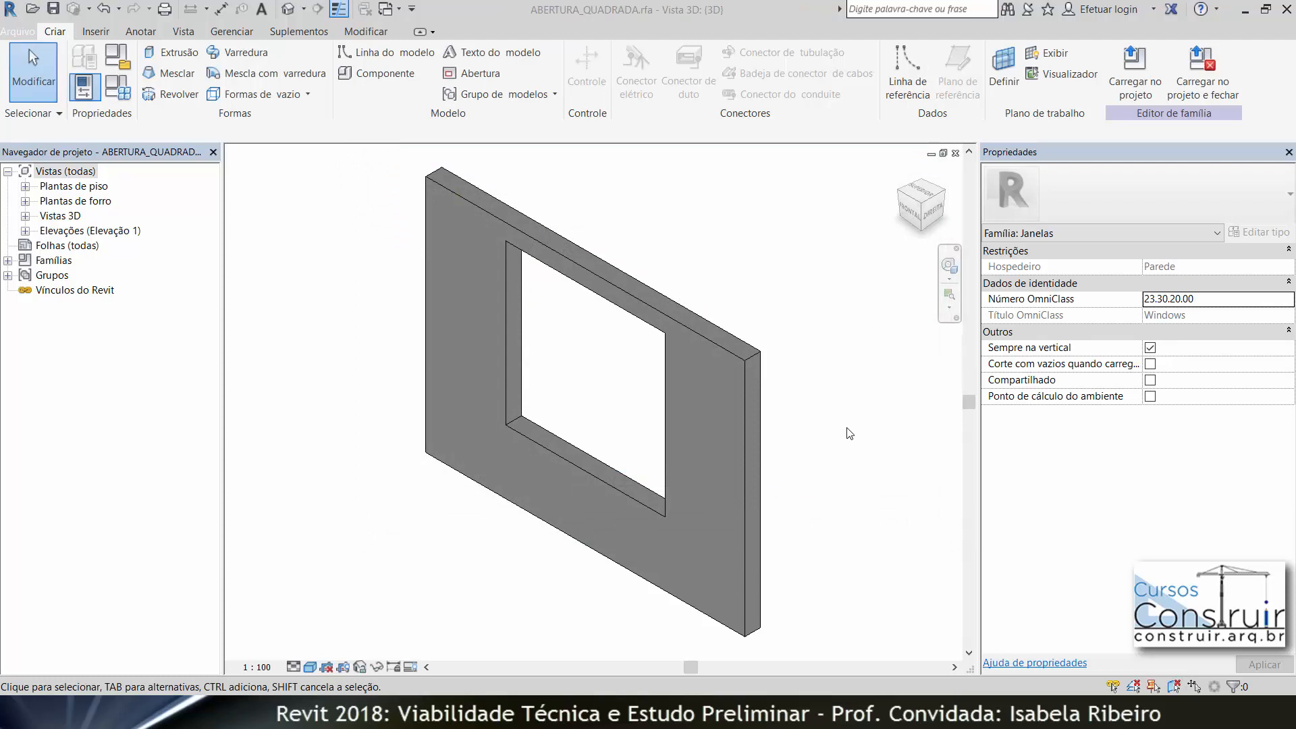
Load the family into the project and place one ABERTURA_QUADRADA window on the first curve of the wavy wall
left_click(1127, 77)
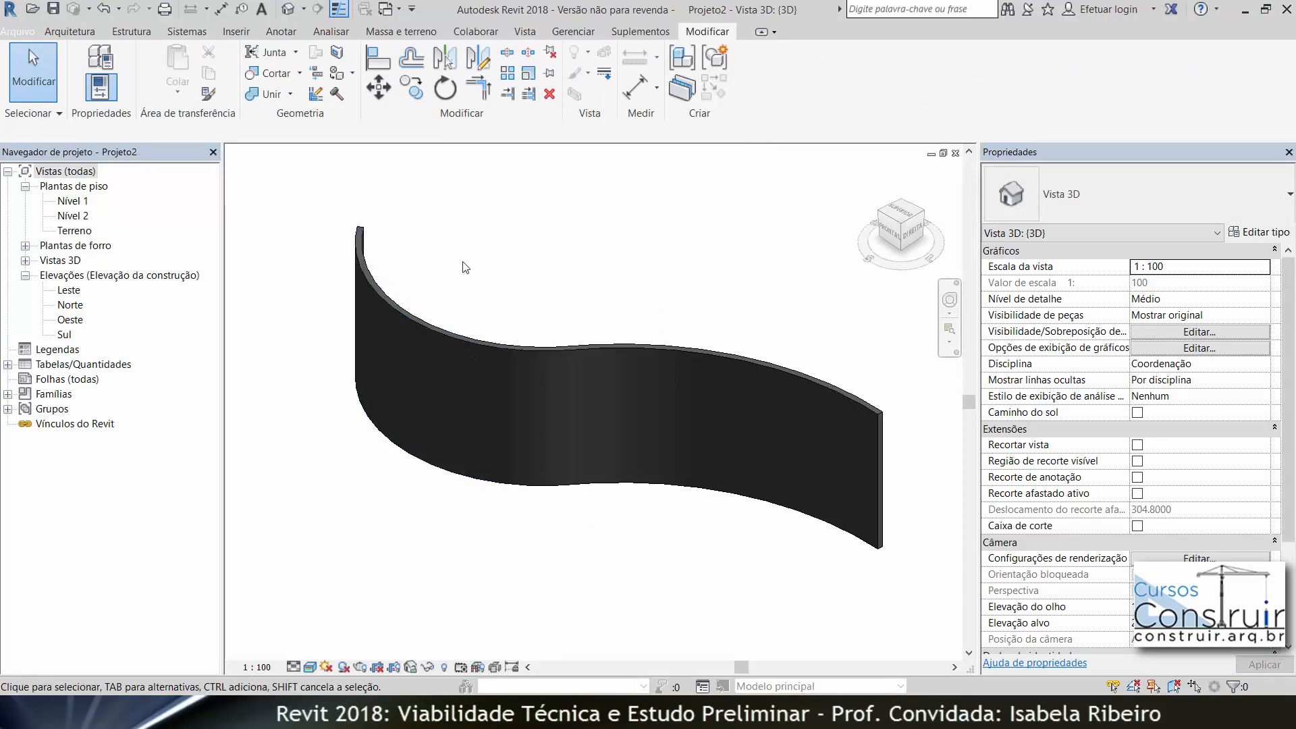
left_click(70, 32)
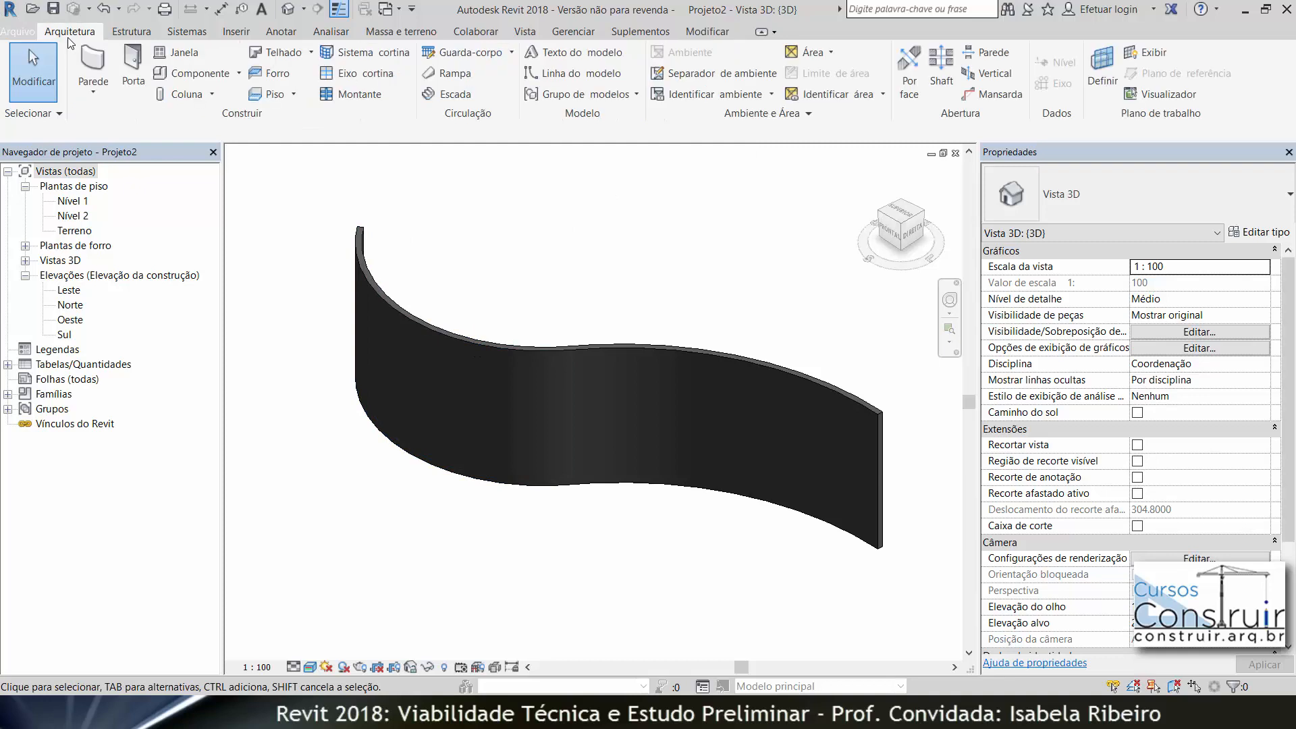
left_click(178, 55)
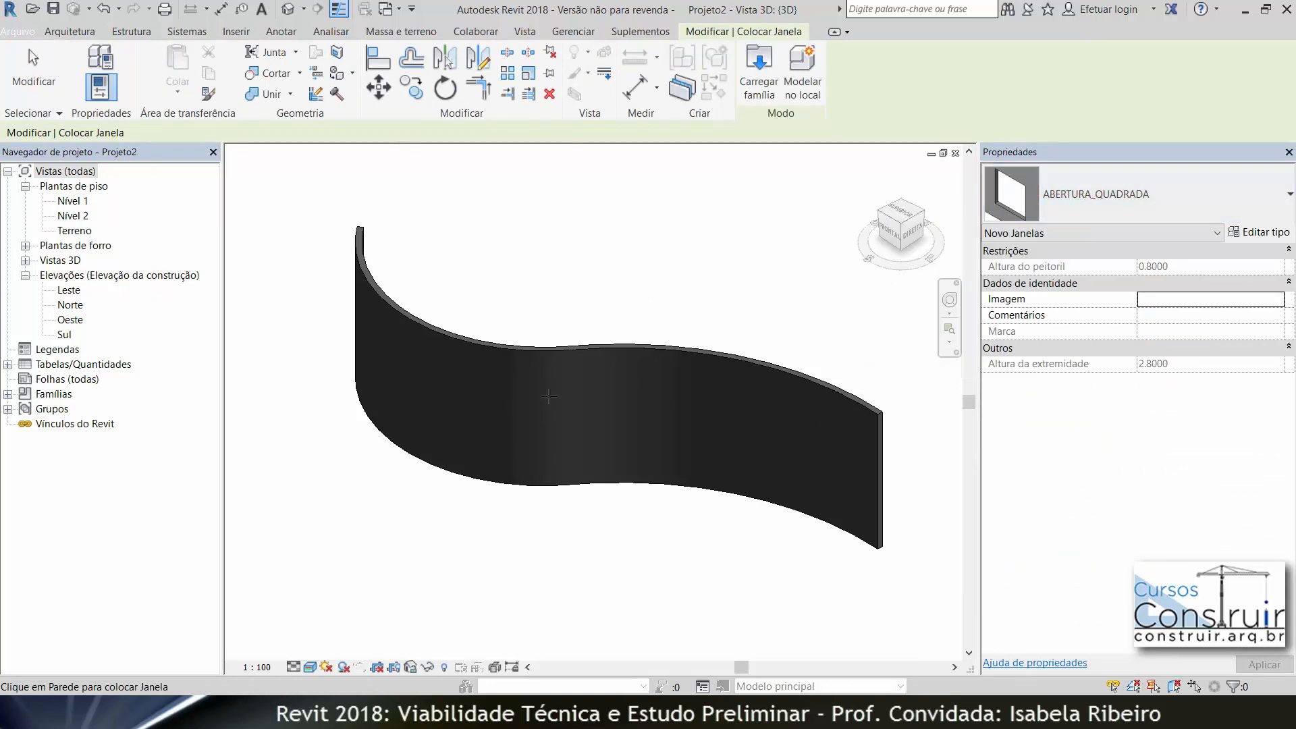
left_click(438, 375)
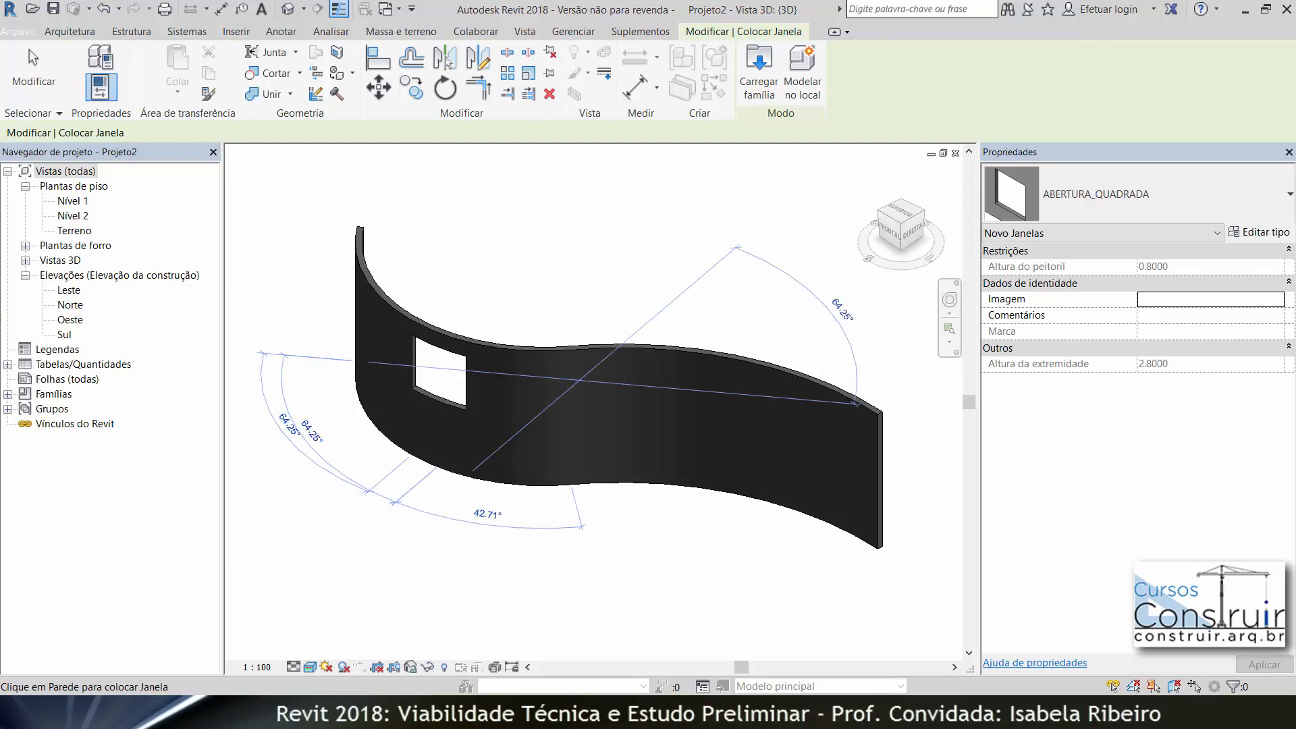
key("Escape")
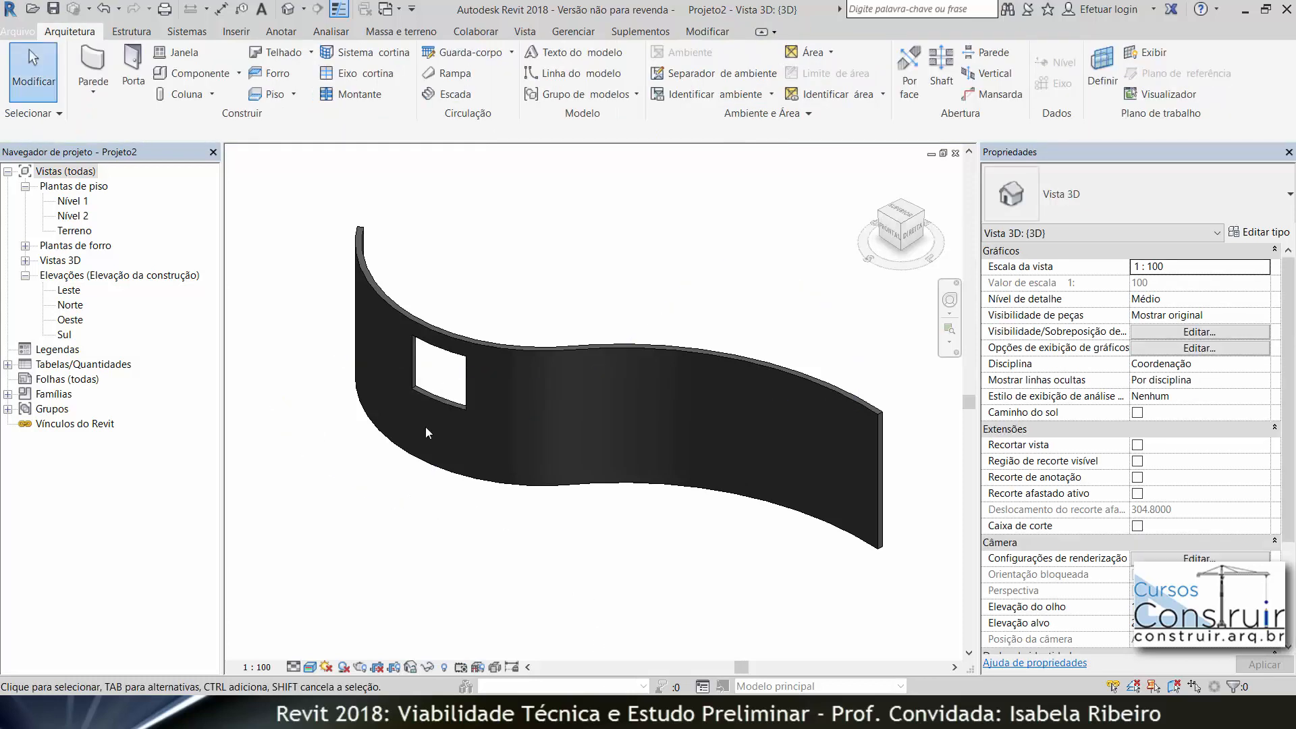
Set the Altura type parameter of the placed ABERTURA_QUADRADA window to 3 m
scroll(419, 405, "up", 5)
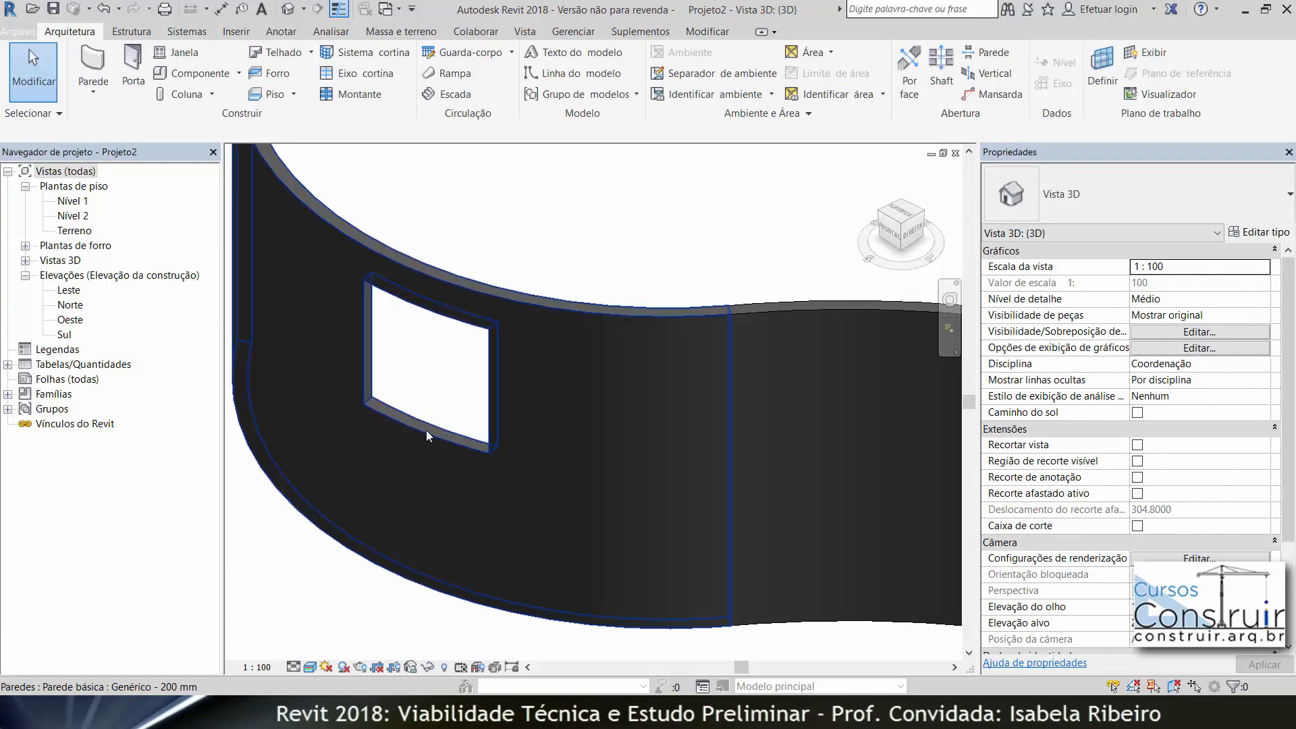
left_click(427, 428)
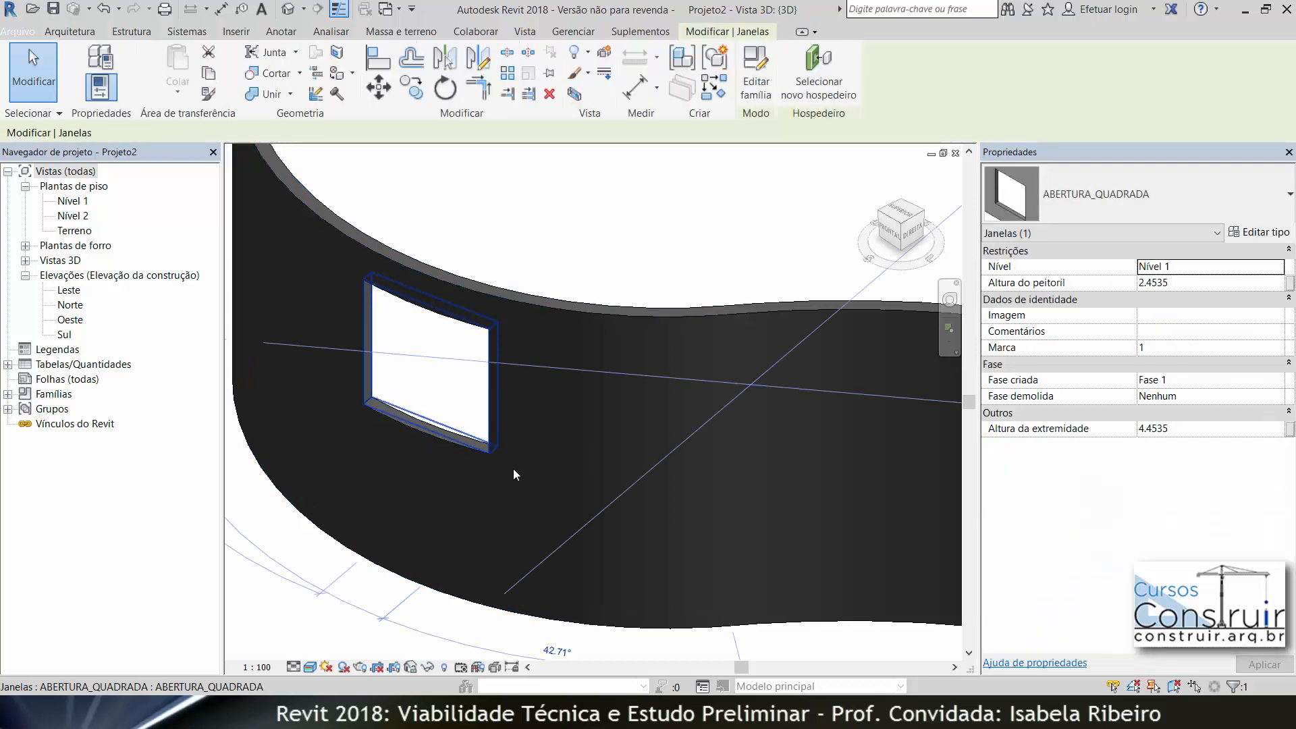
scroll(550, 263, "down", 2)
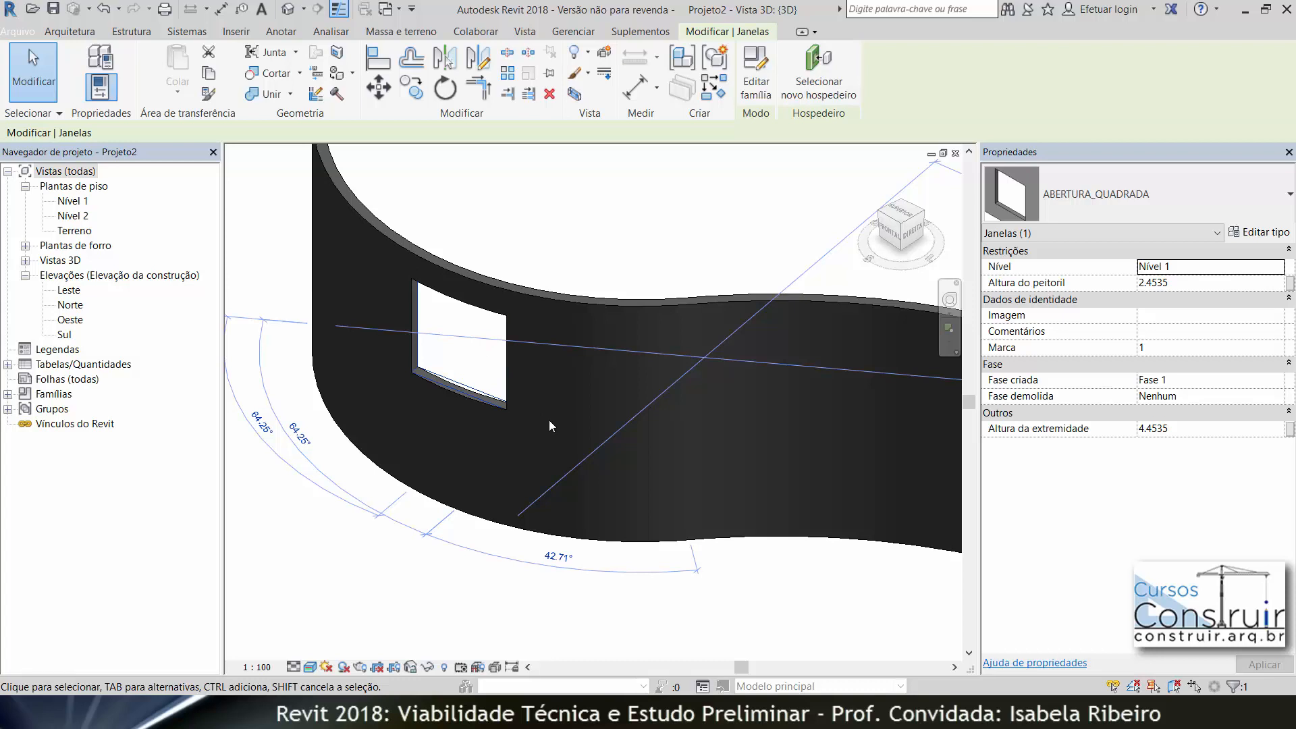
left_click(1259, 234)
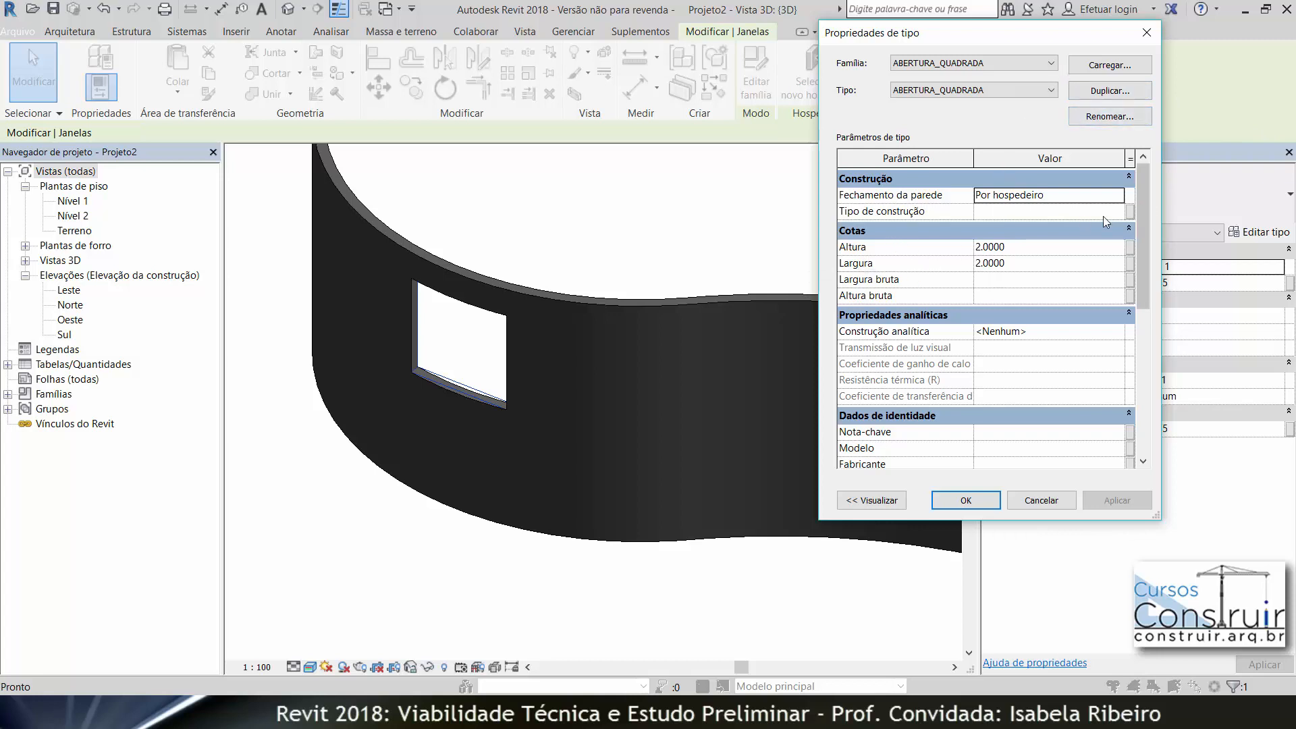
left_click(1021, 247)
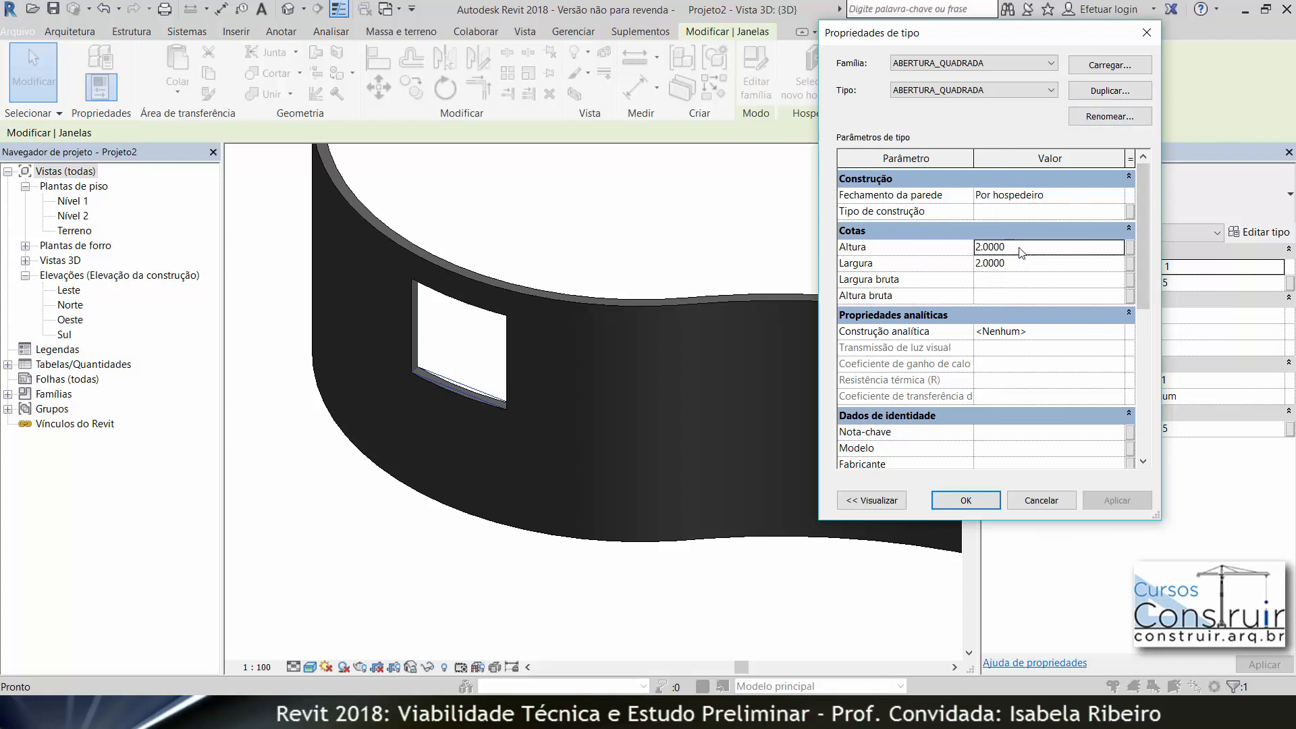
type("3")
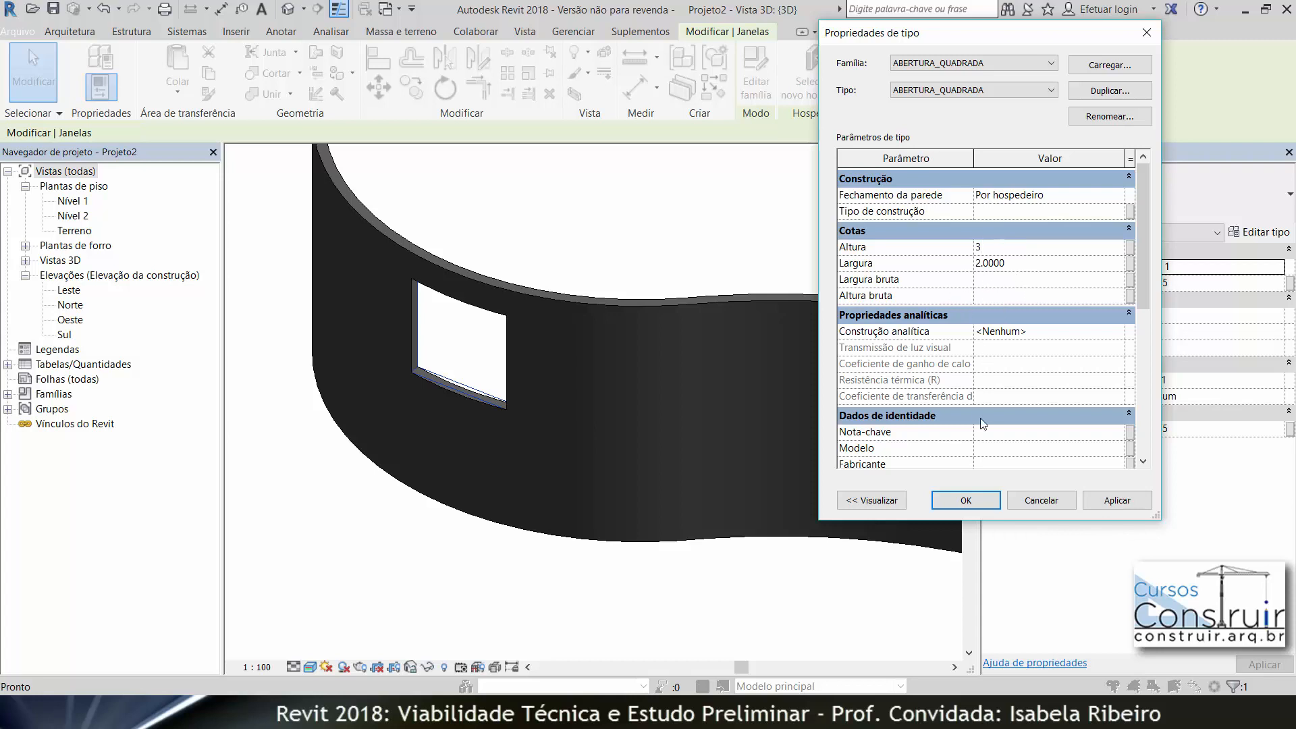
left_click(970, 499)
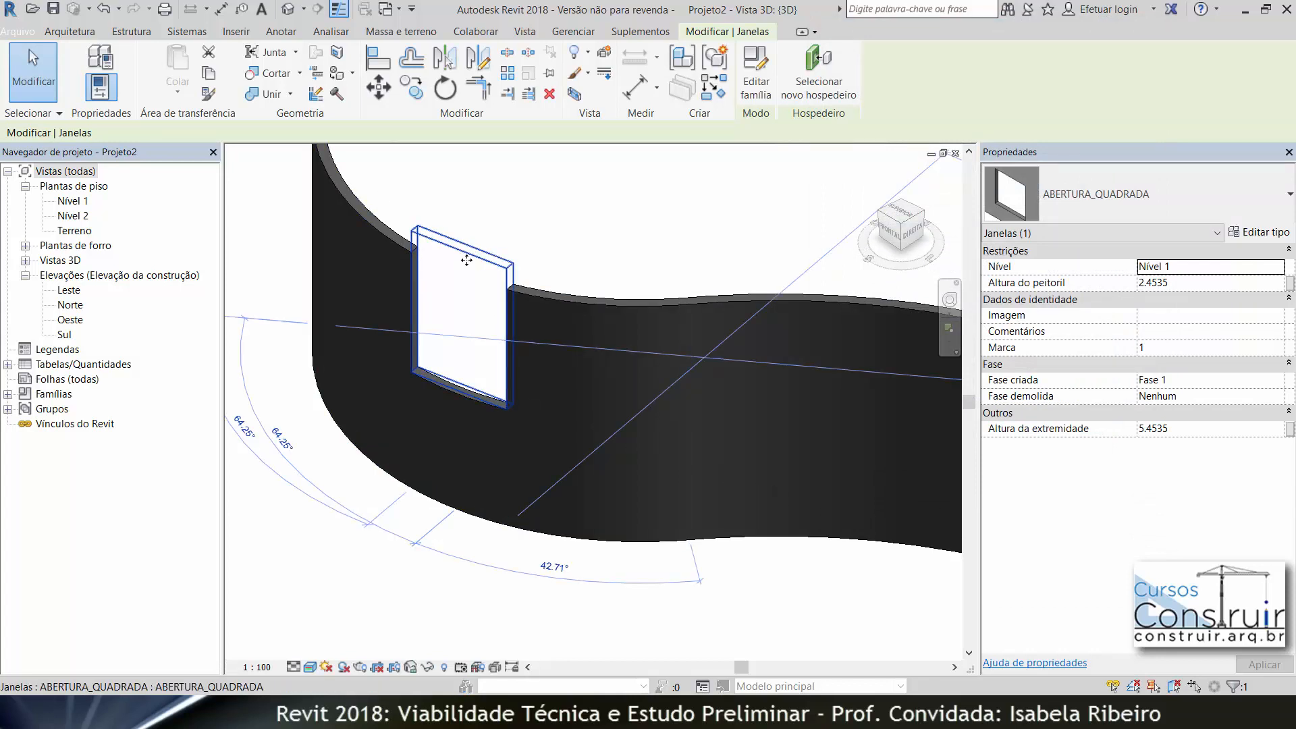
Move the opening down the wall to a sill height of about 1.4 m and inspect its edges up close
left_click_drag(466, 265, 463, 319)
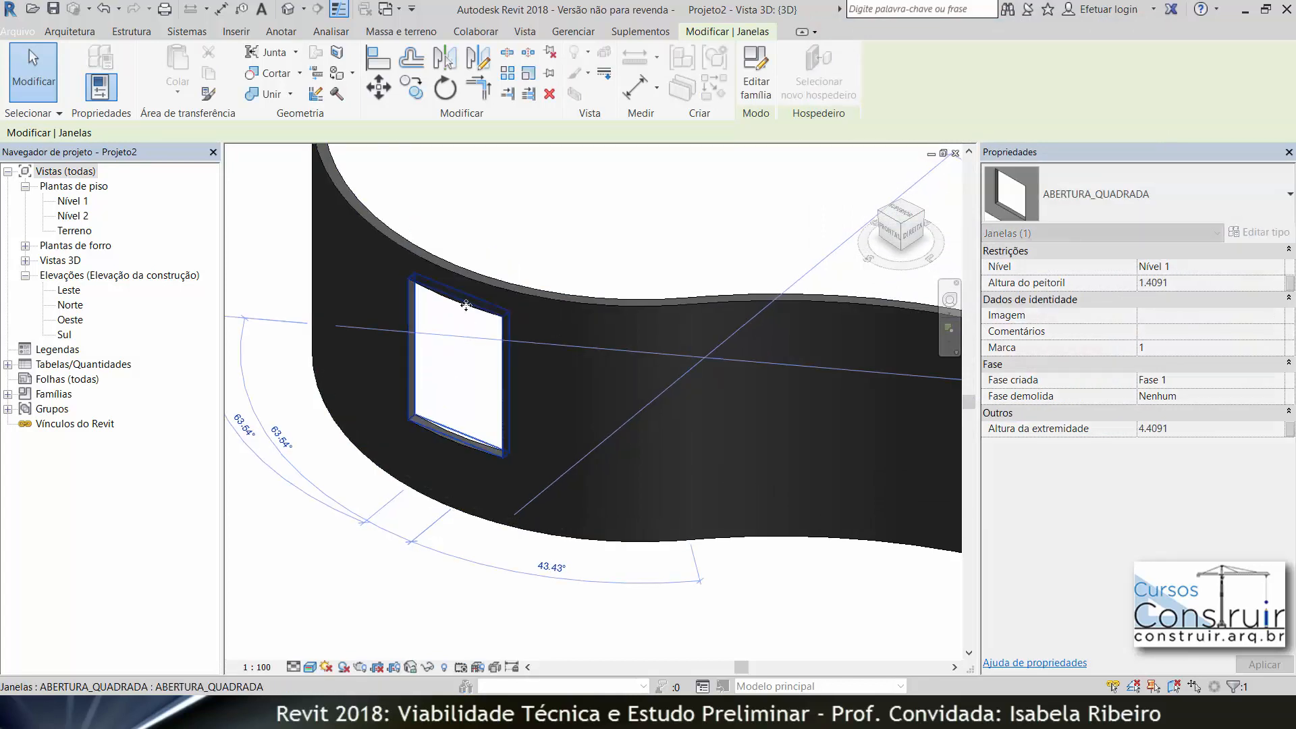
left_click(564, 191)
scroll(489, 498, "down", 5)
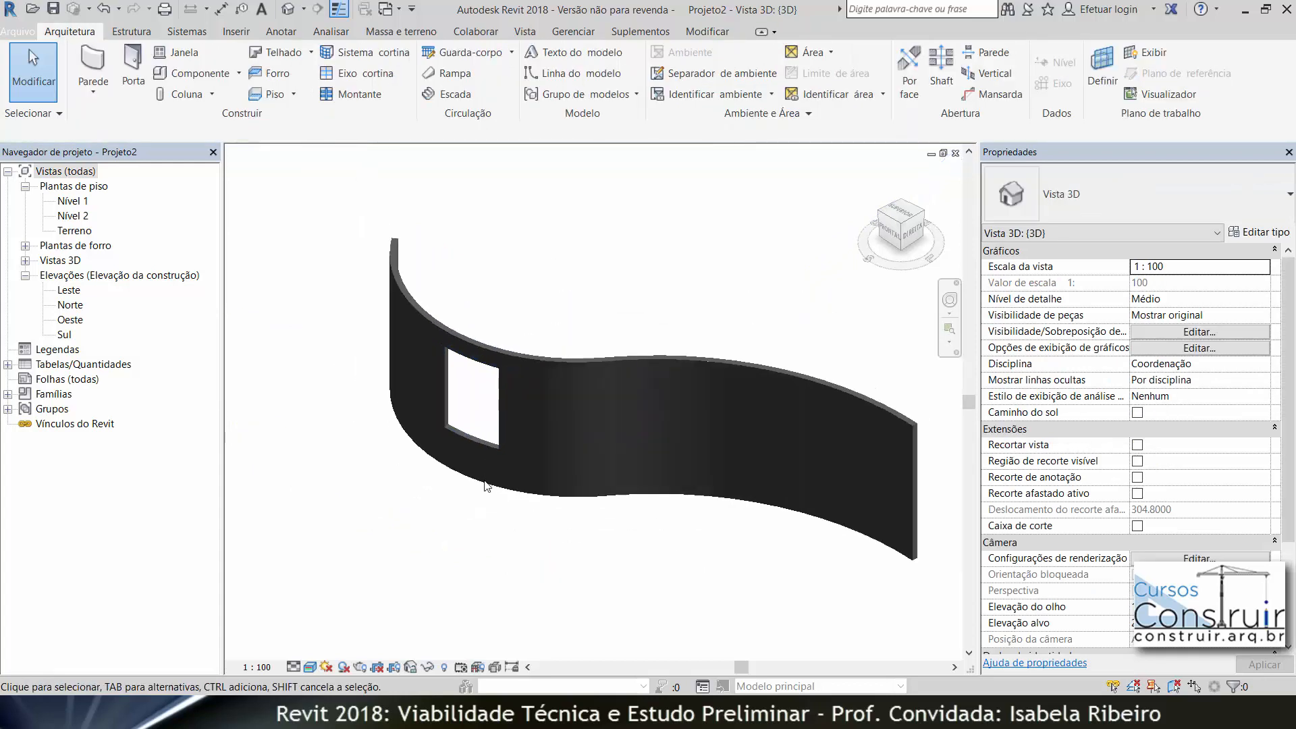
middle_click_drag(536, 486, 524, 423, "shift")
scroll(523, 417, "up", 6)
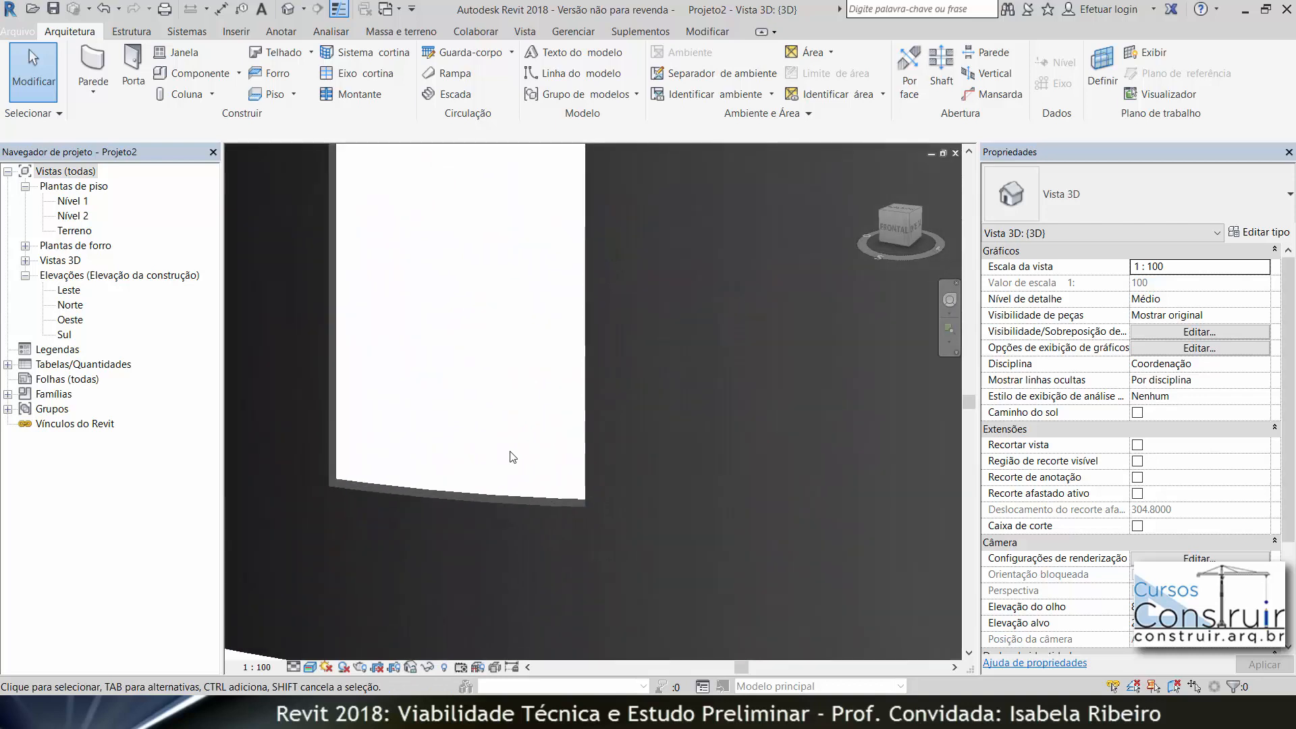
scroll(627, 496, "down", 4)
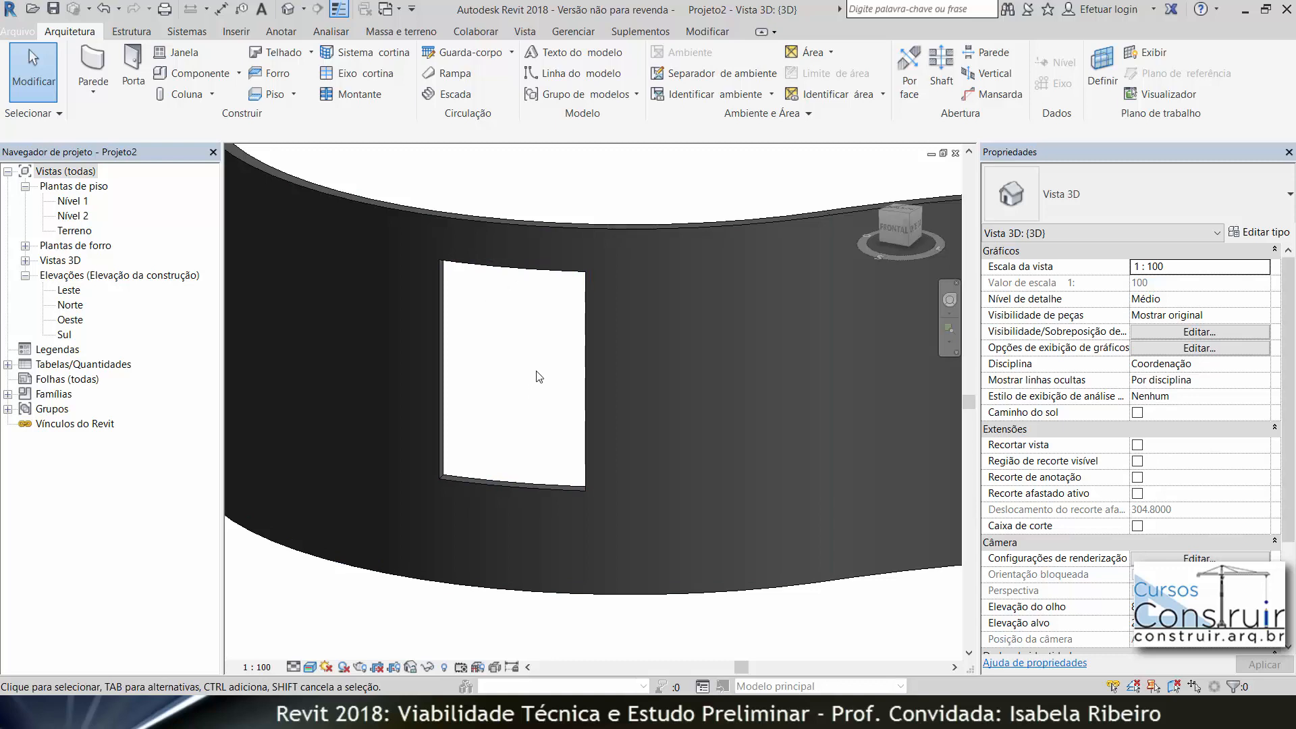
Open the ABERTURA_QUADRADA family for editing from the placed opening and show its Nível de referência floor plan
left_click(512, 276)
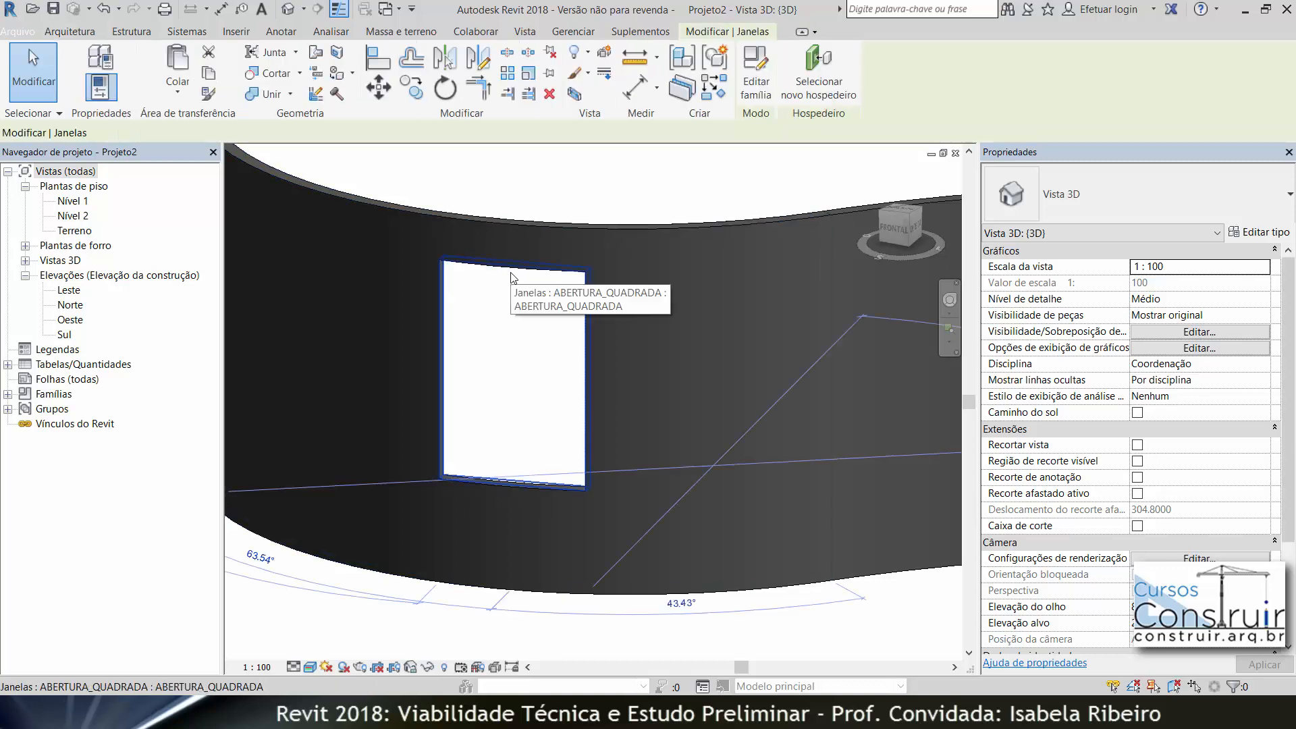
left_click(752, 85)
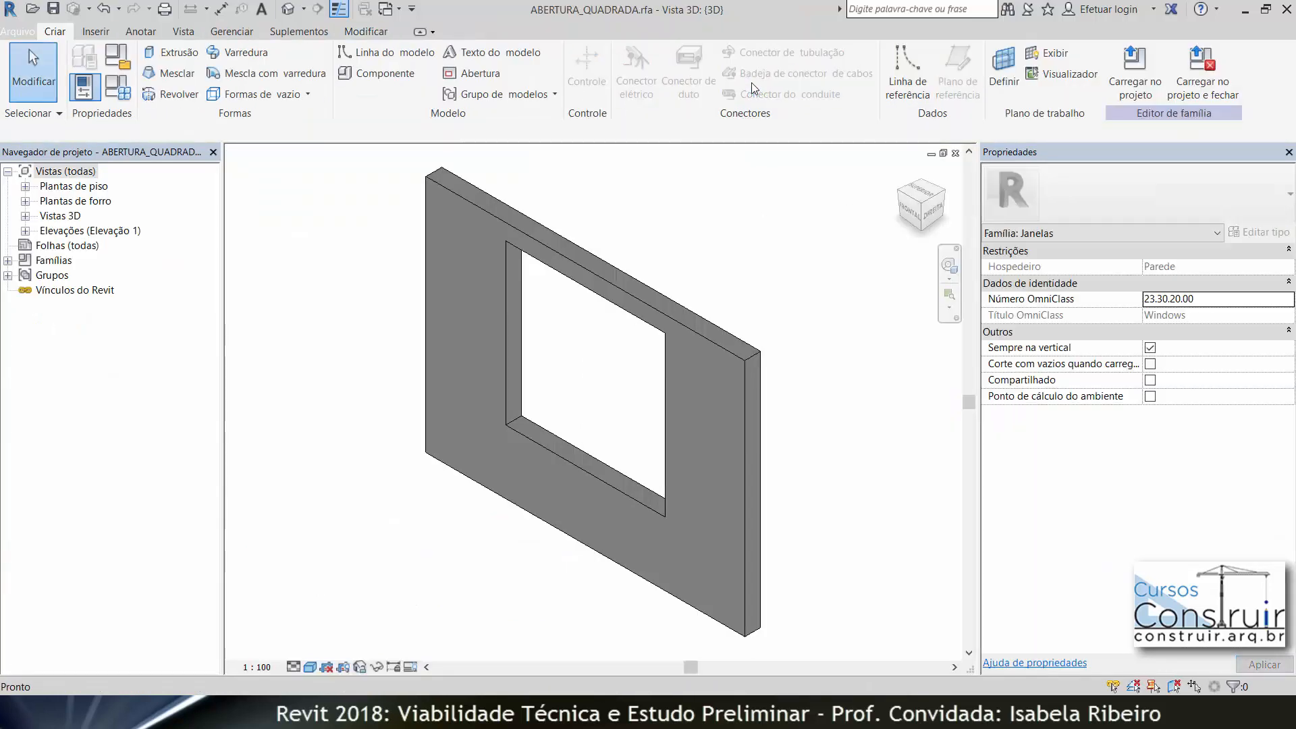
left_click(25, 186)
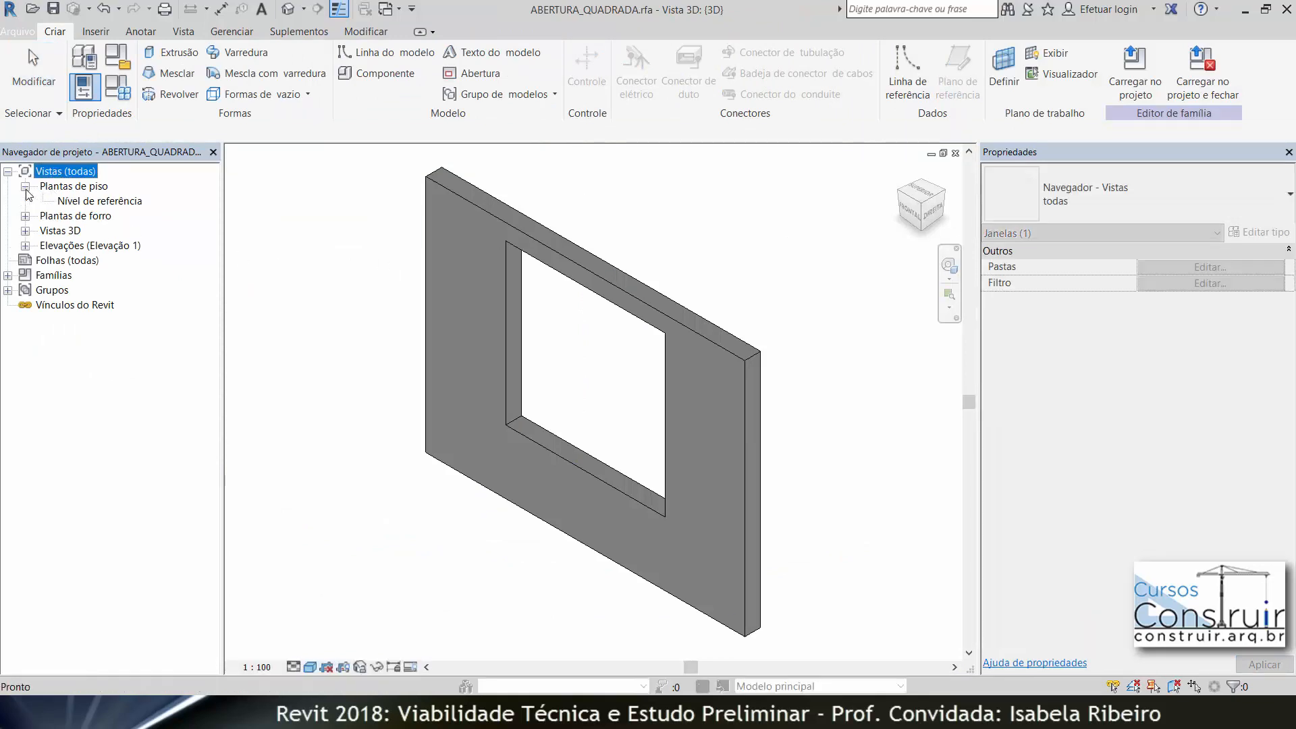
double_click(80, 202)
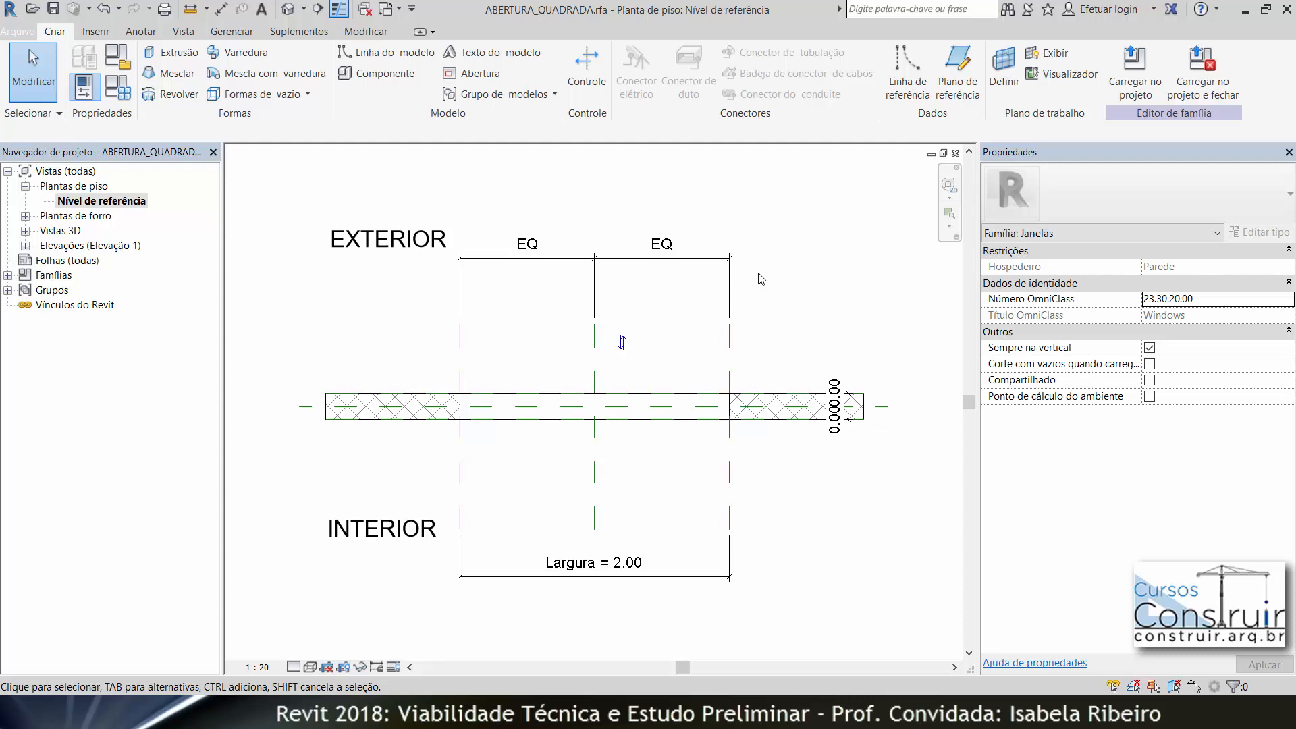
Draw a horizontal reference plane along the whole wall, between its exterior face and its centre plane
left_click(957, 79)
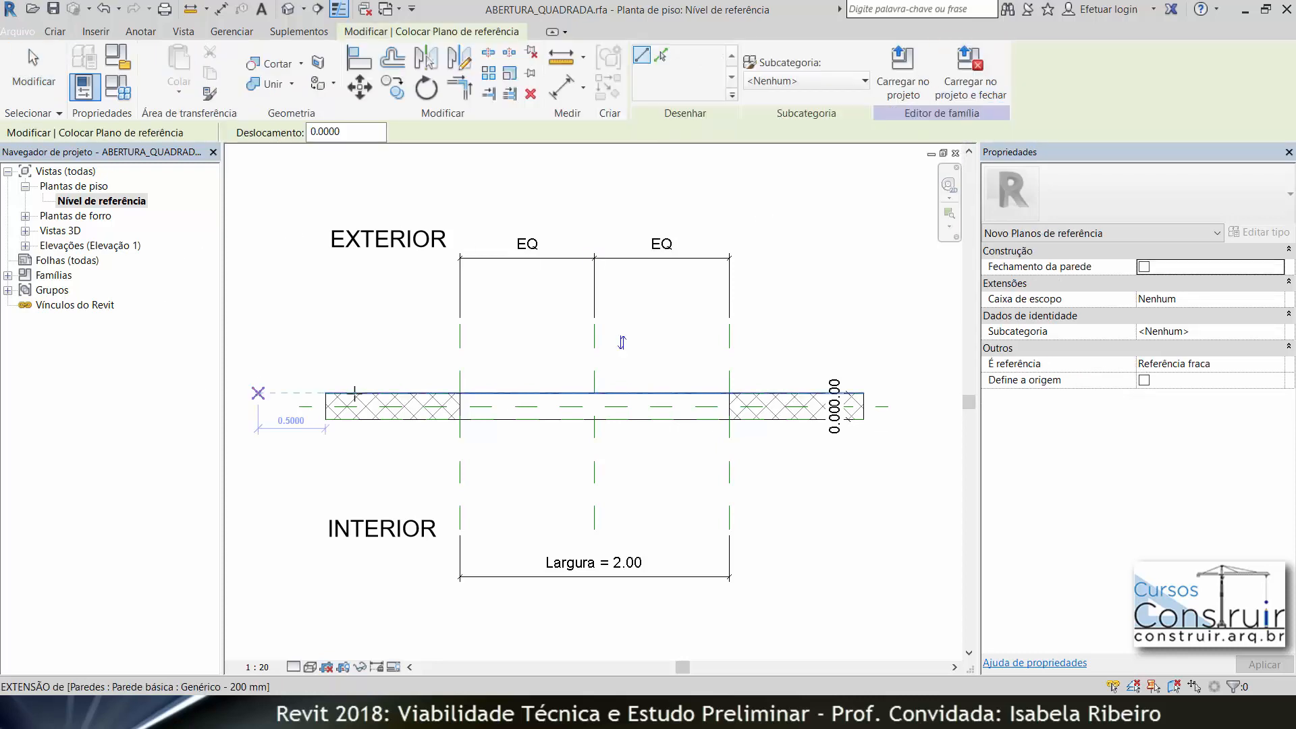
scroll(321, 436, "up", 3)
scroll(319, 435, "up", 3)
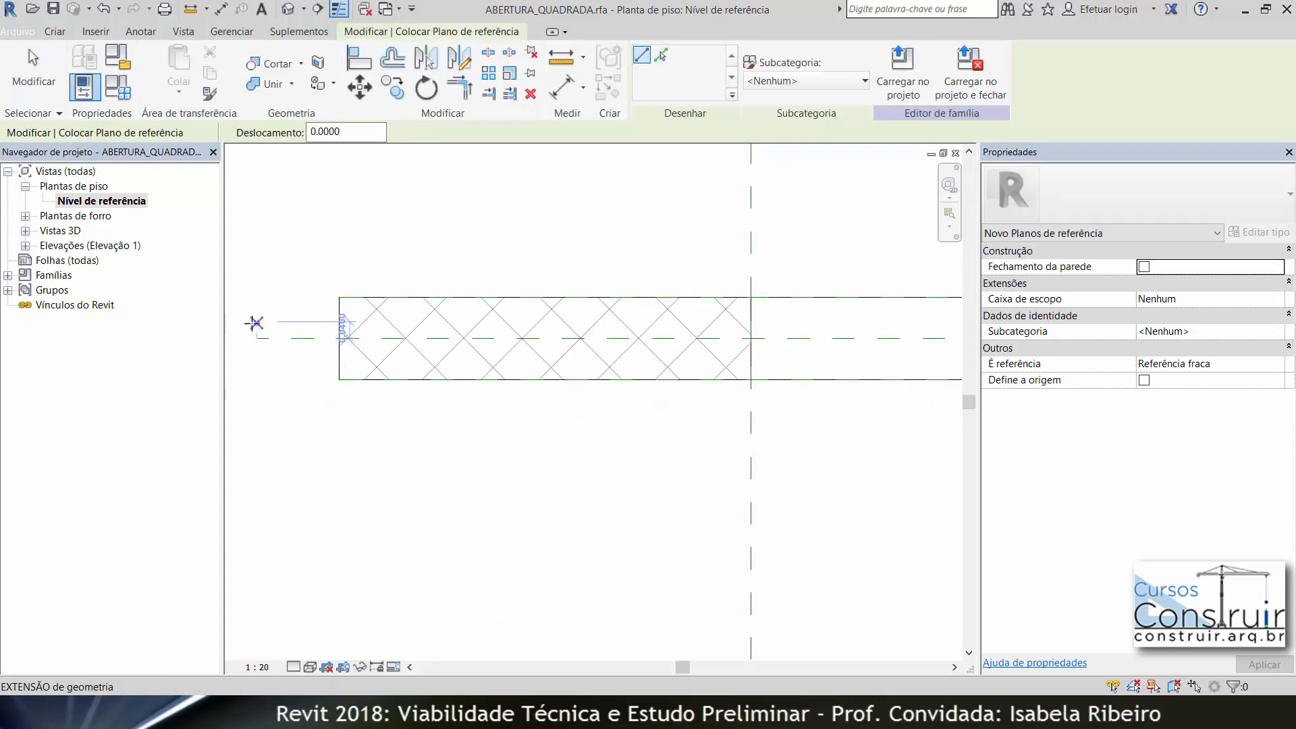
left_click(255, 318)
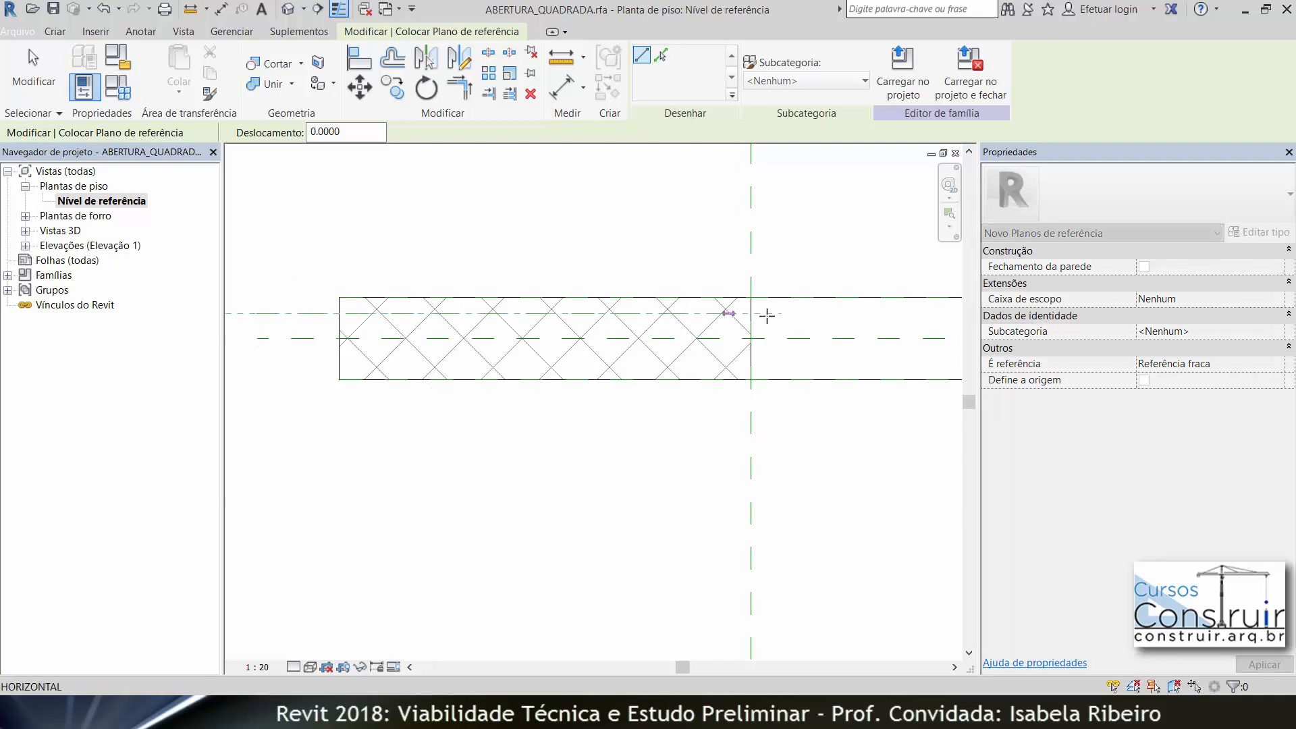
scroll(765, 316, "down", 4)
middle_click_drag(922, 316, 132, 430)
scroll(688, 405, "up", 4)
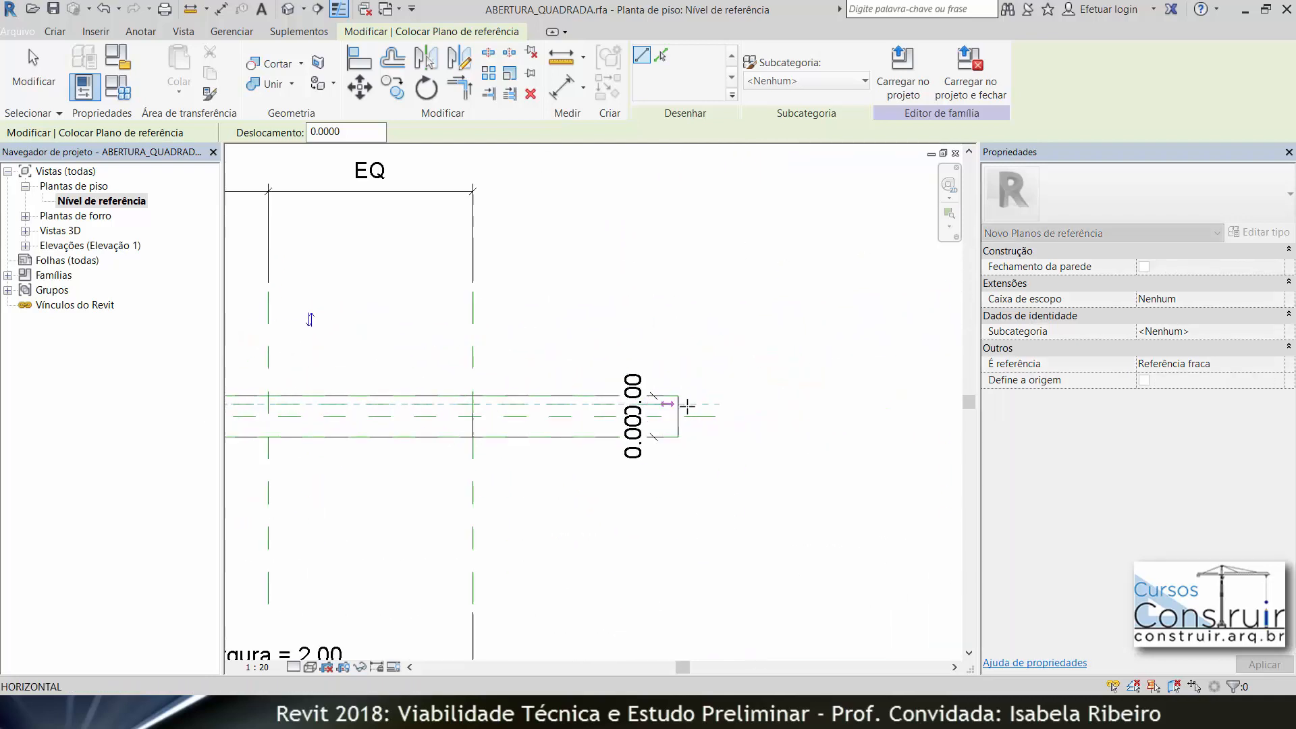
left_click(724, 403)
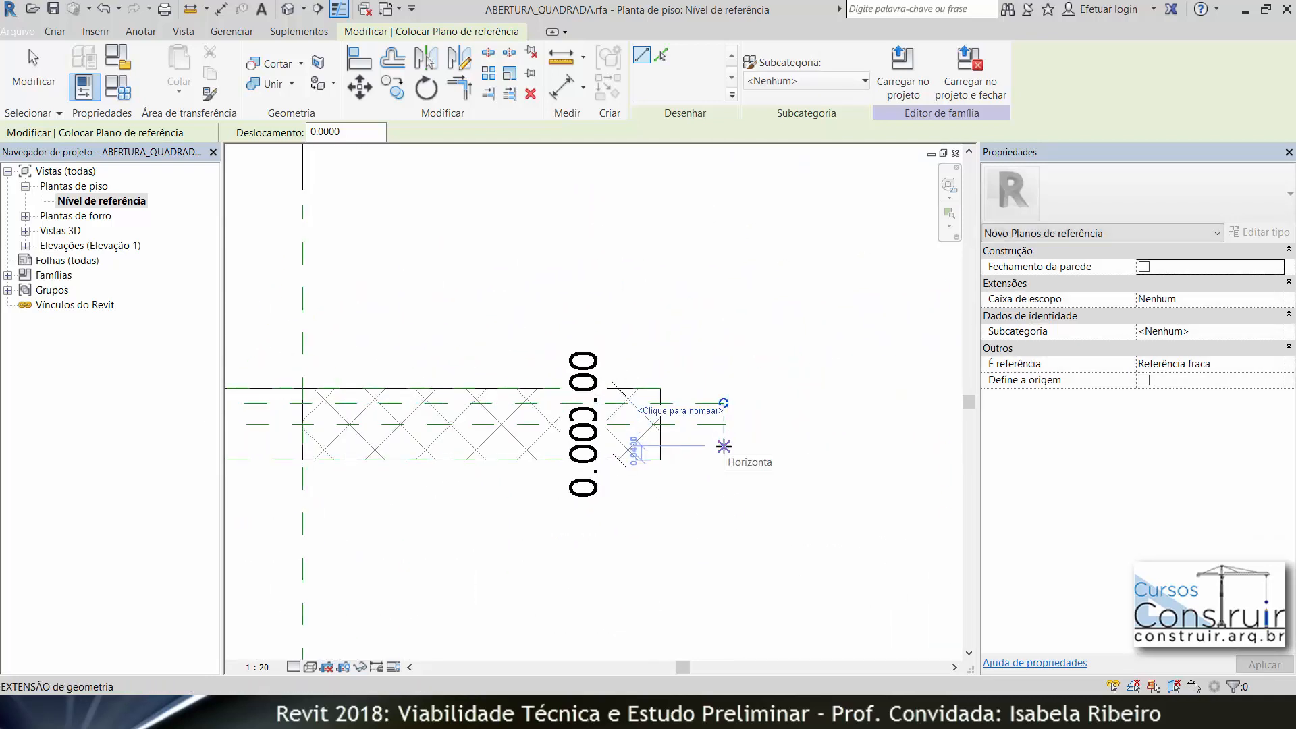
Draw a second horizontal reference plane along the whole wall, between its centre plane and interior face
left_click(722, 444)
scroll(421, 459, "down", 4)
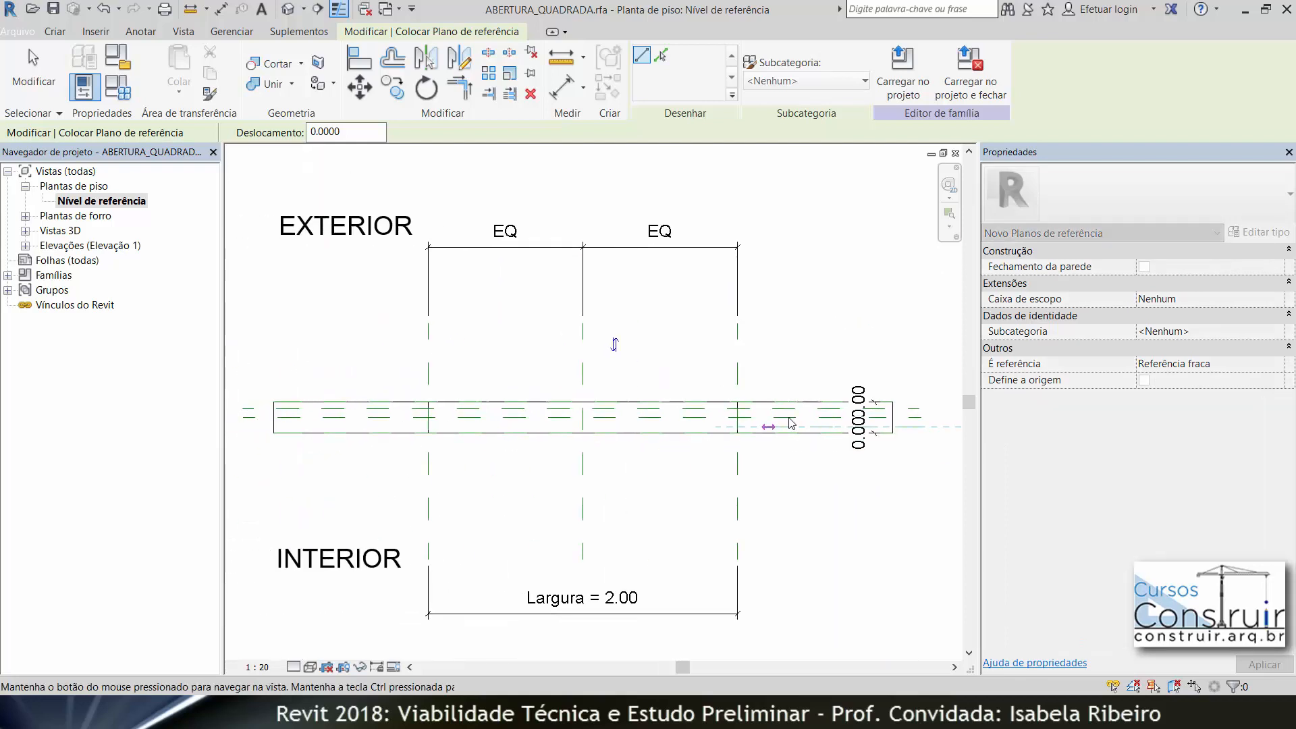
left_click(254, 428)
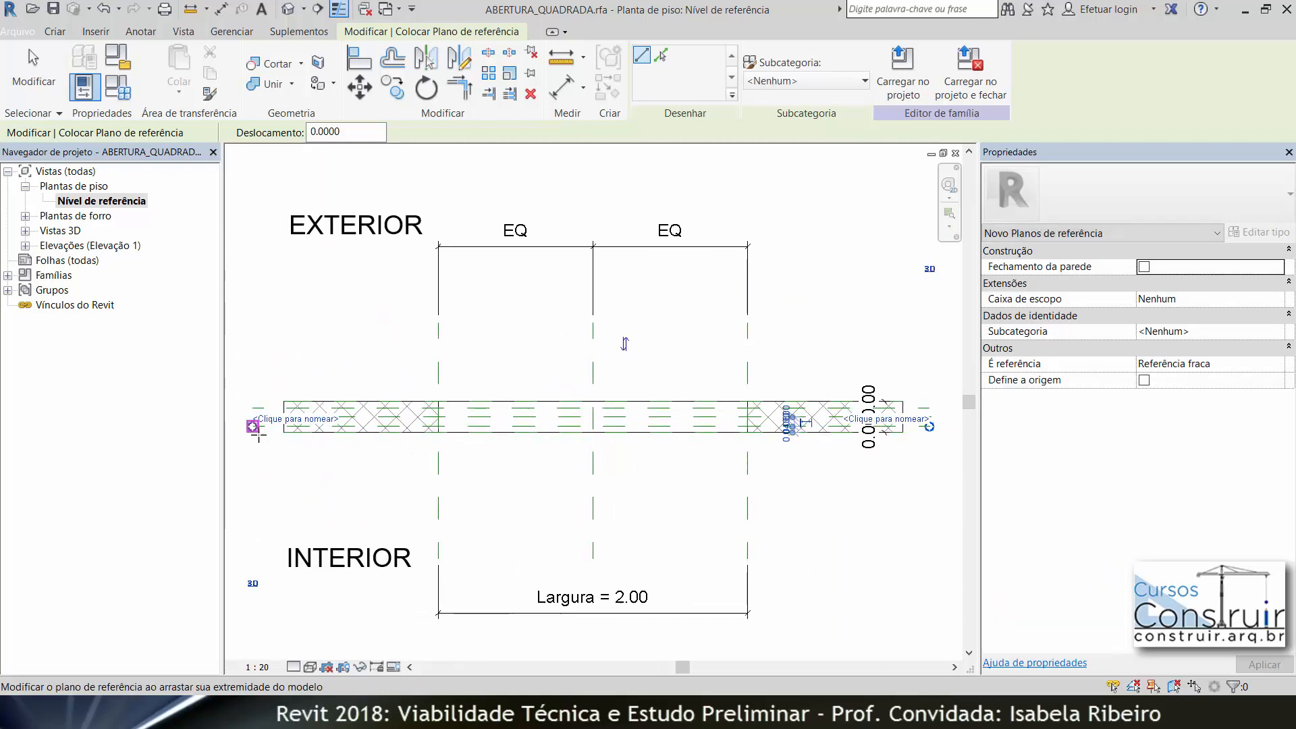
key("Escape")
key("Escape")
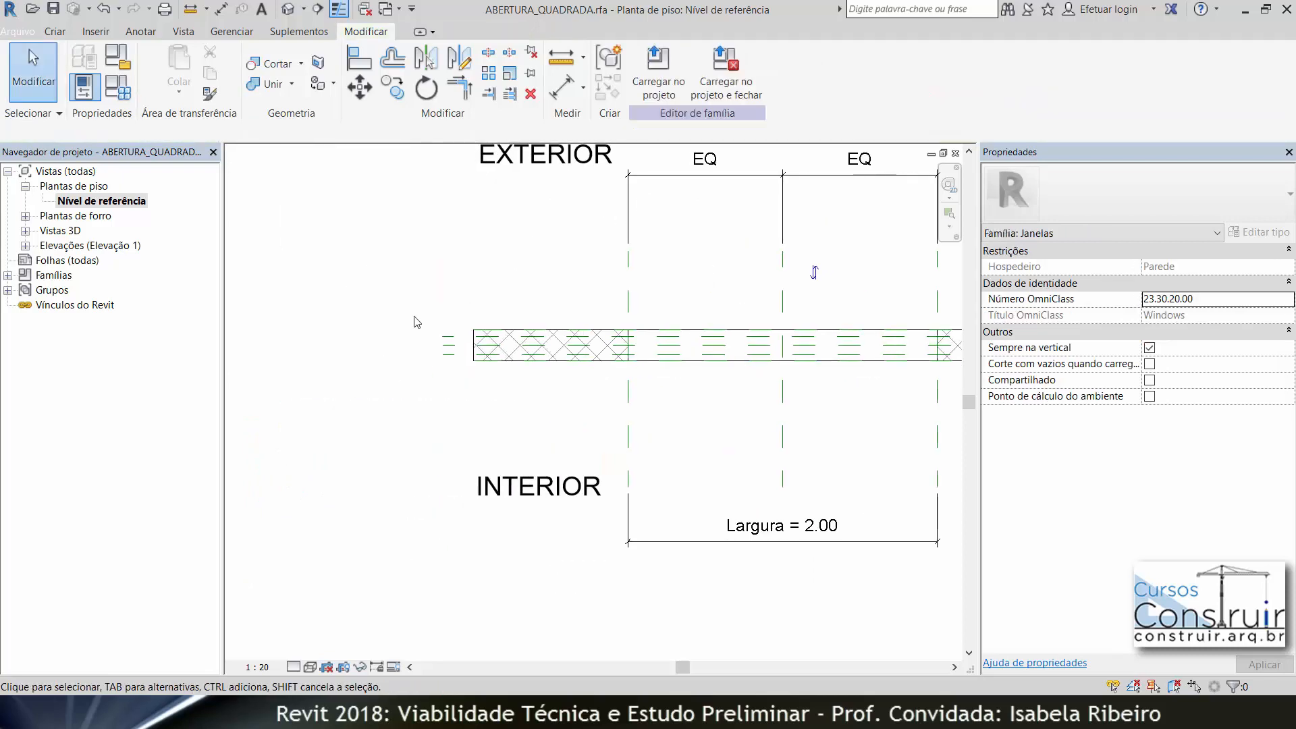
Place an aligned dimension between the two new reference planes, beyond the wall's end on the side of the INTERIOR label
scroll(588, 211, "up", 5)
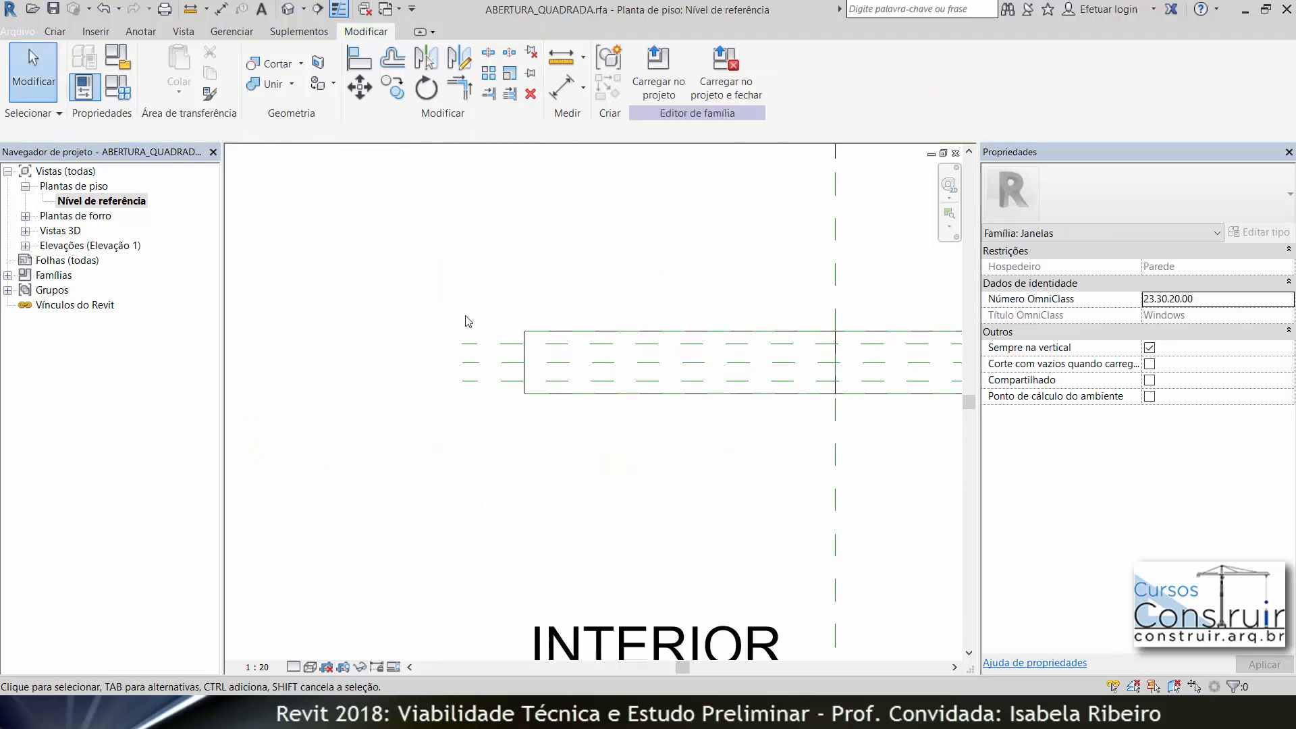
left_click(560, 87)
left_click(486, 360)
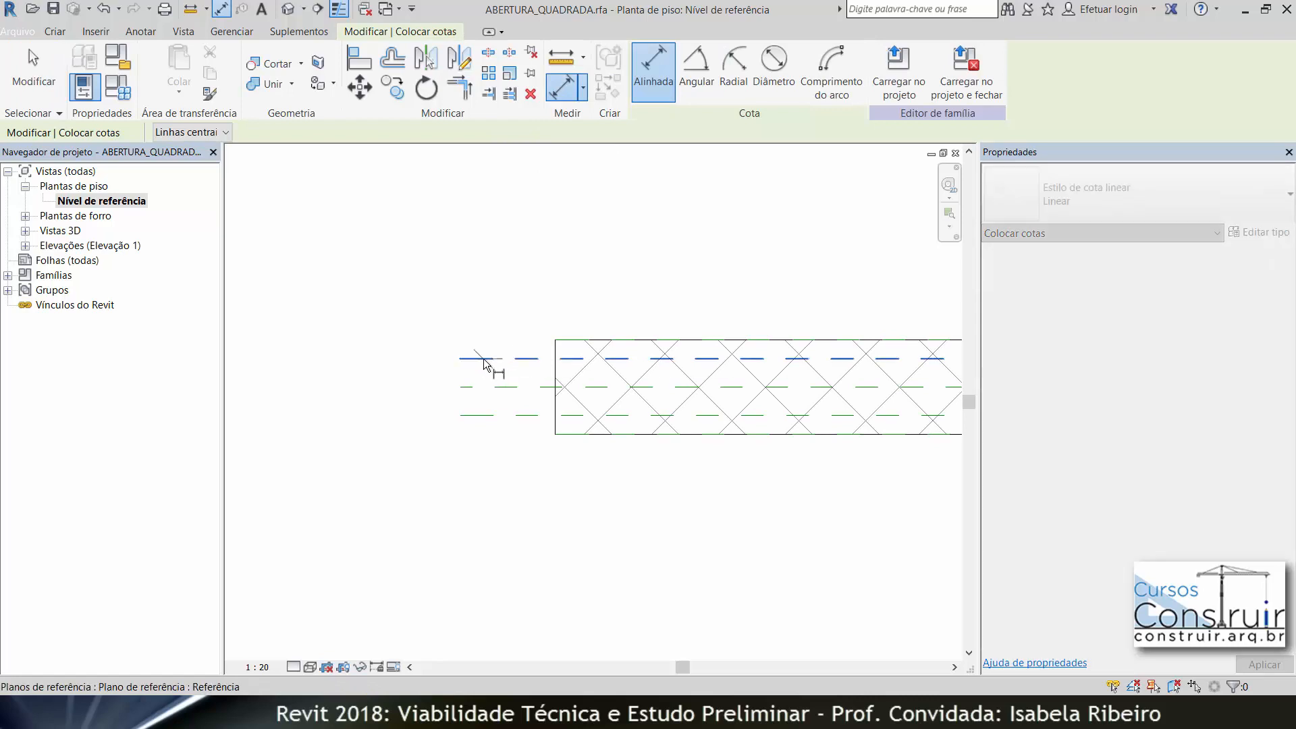
left_click(471, 416)
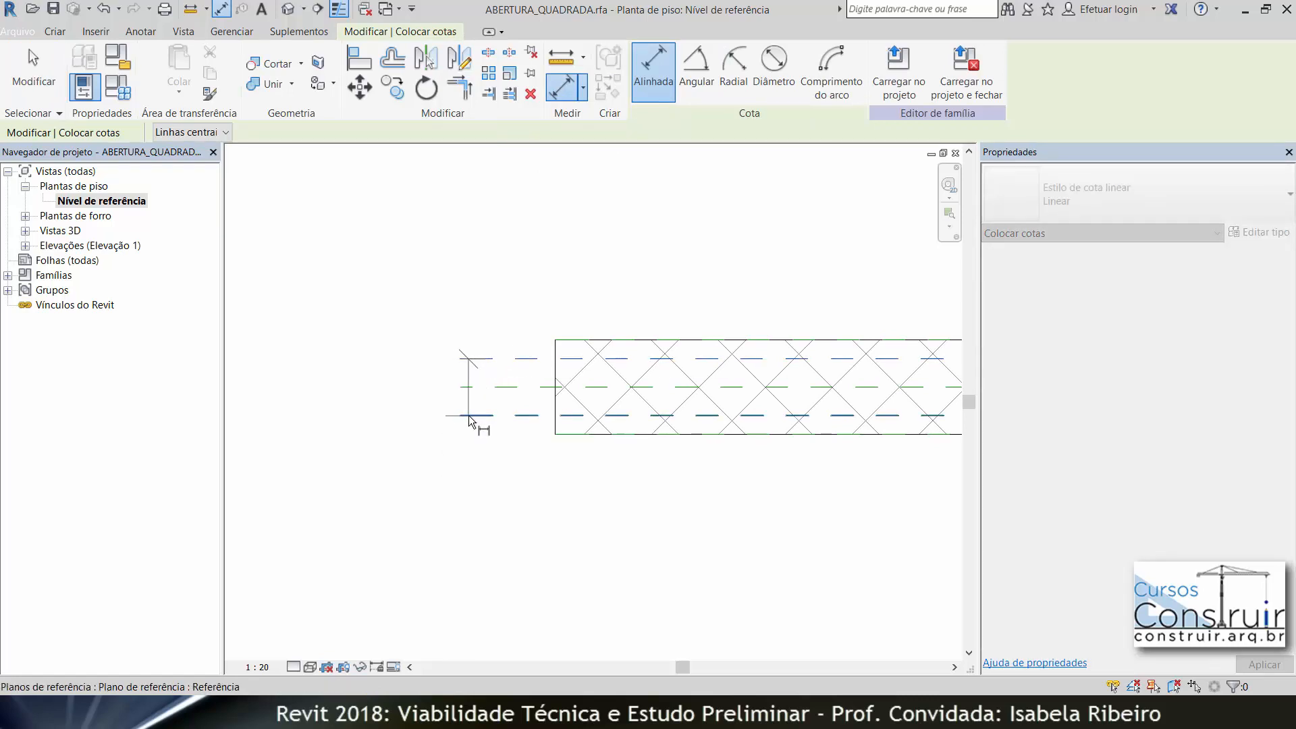
left_click(344, 398)
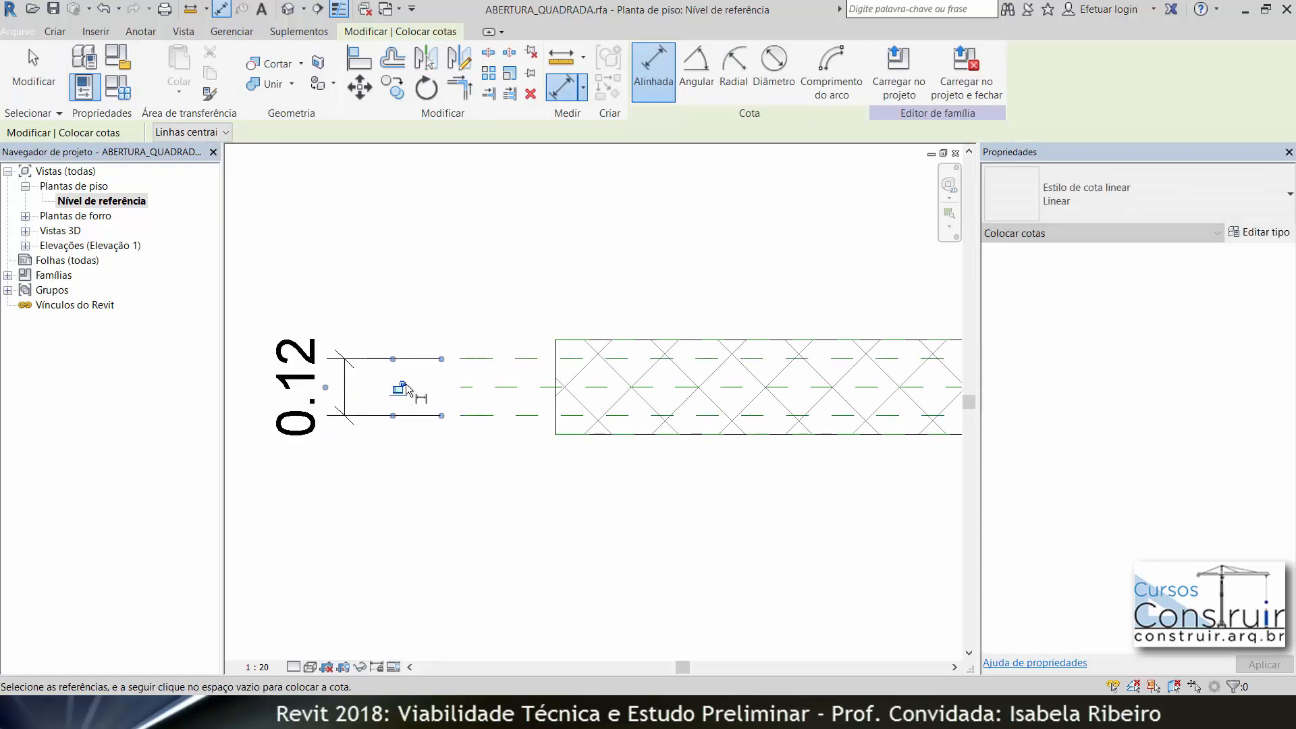
Dimension the two new reference planes together with the wall's centre plane and constrain the spacings as equal (EQ)
left_click(482, 359)
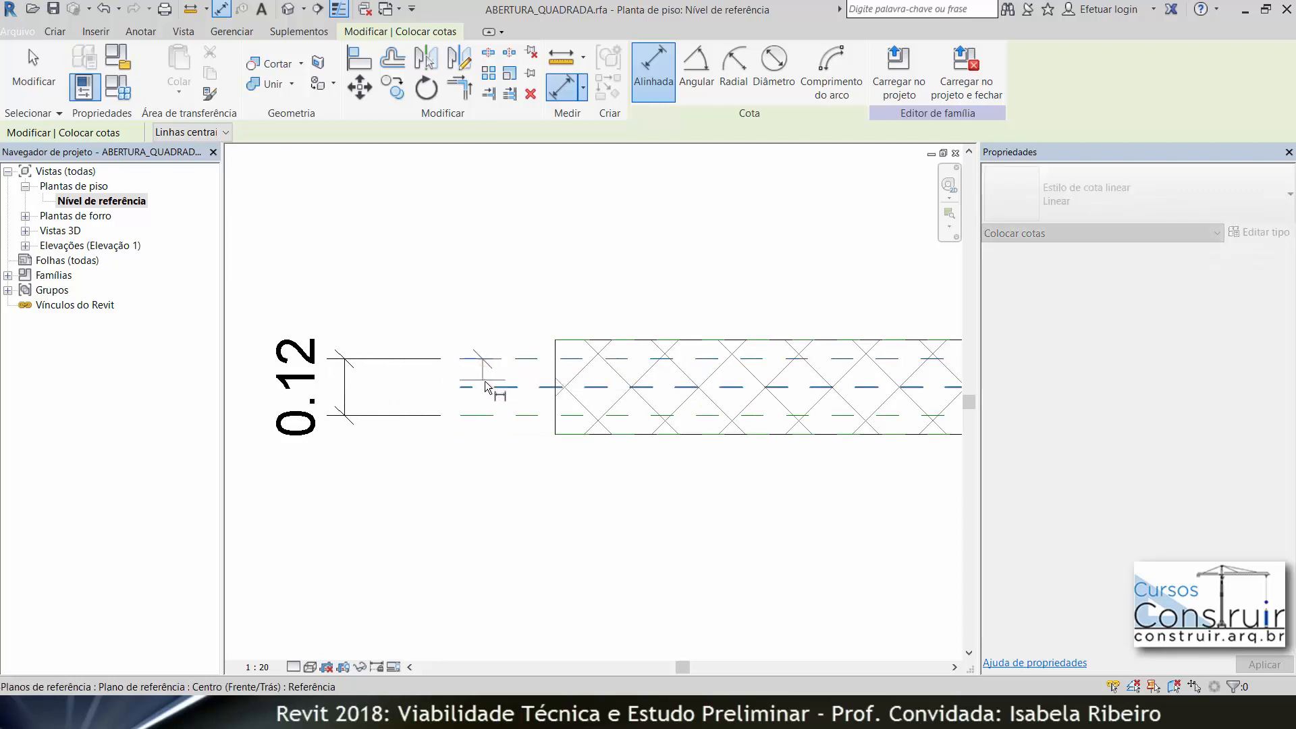
left_click(489, 389)
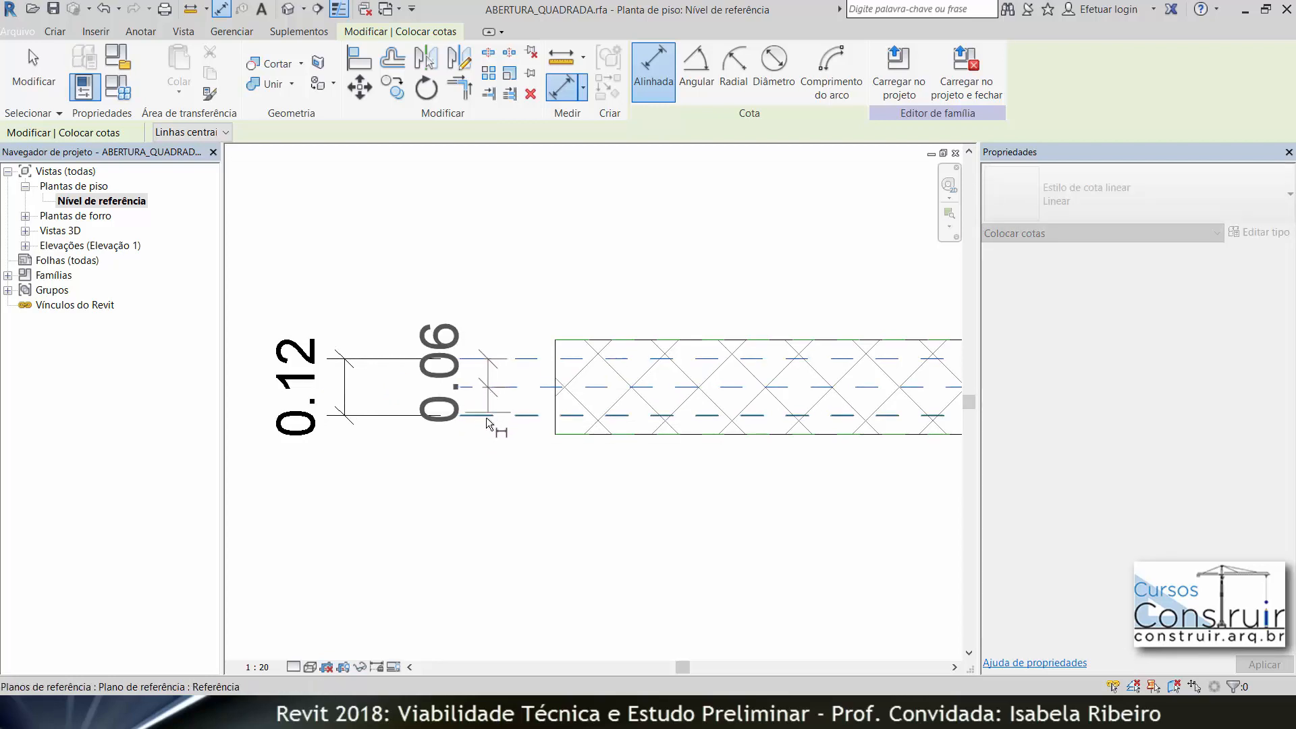
left_click(486, 416)
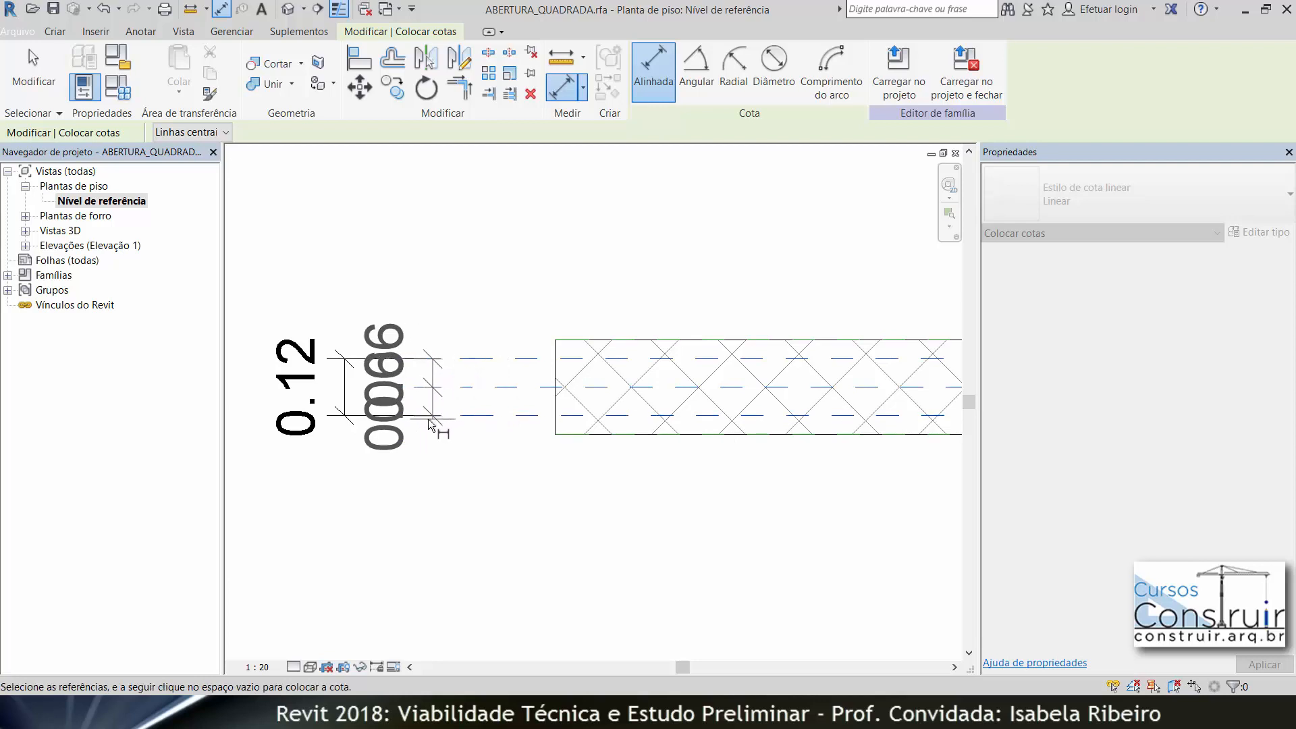
left_click(450, 409)
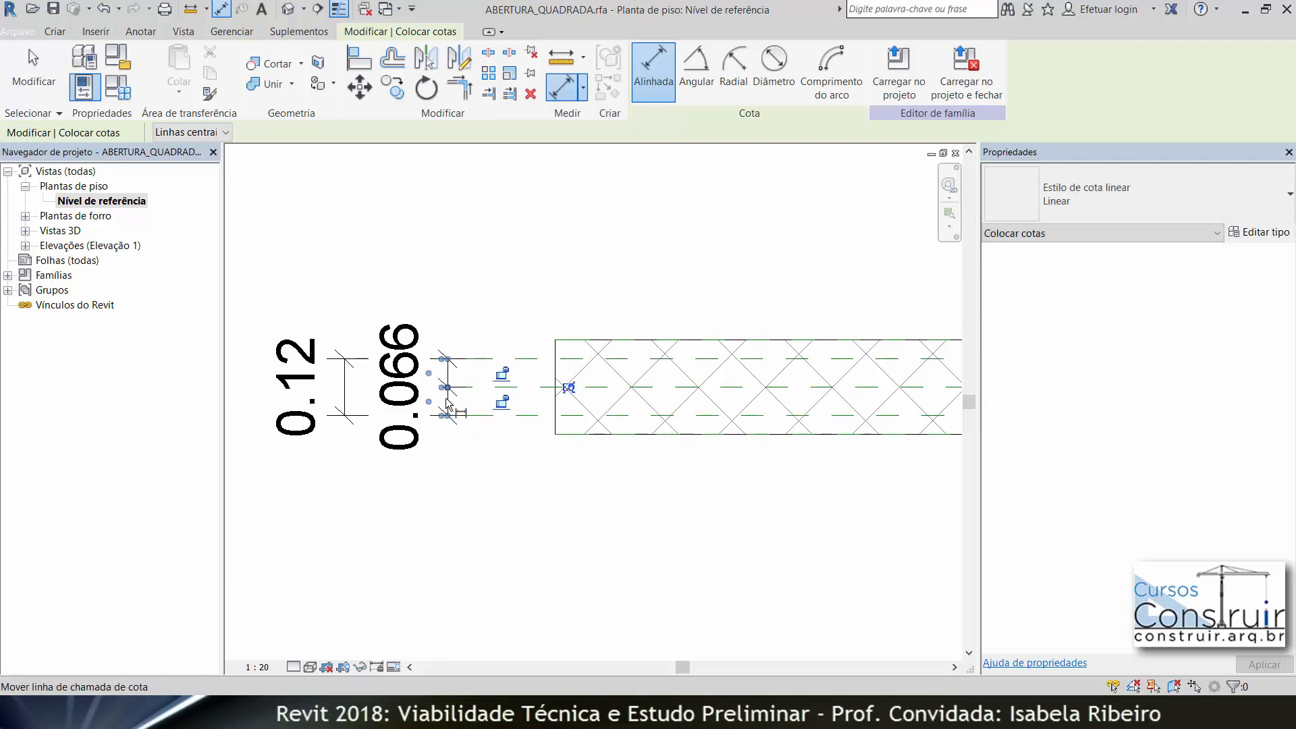
left_click(569, 389)
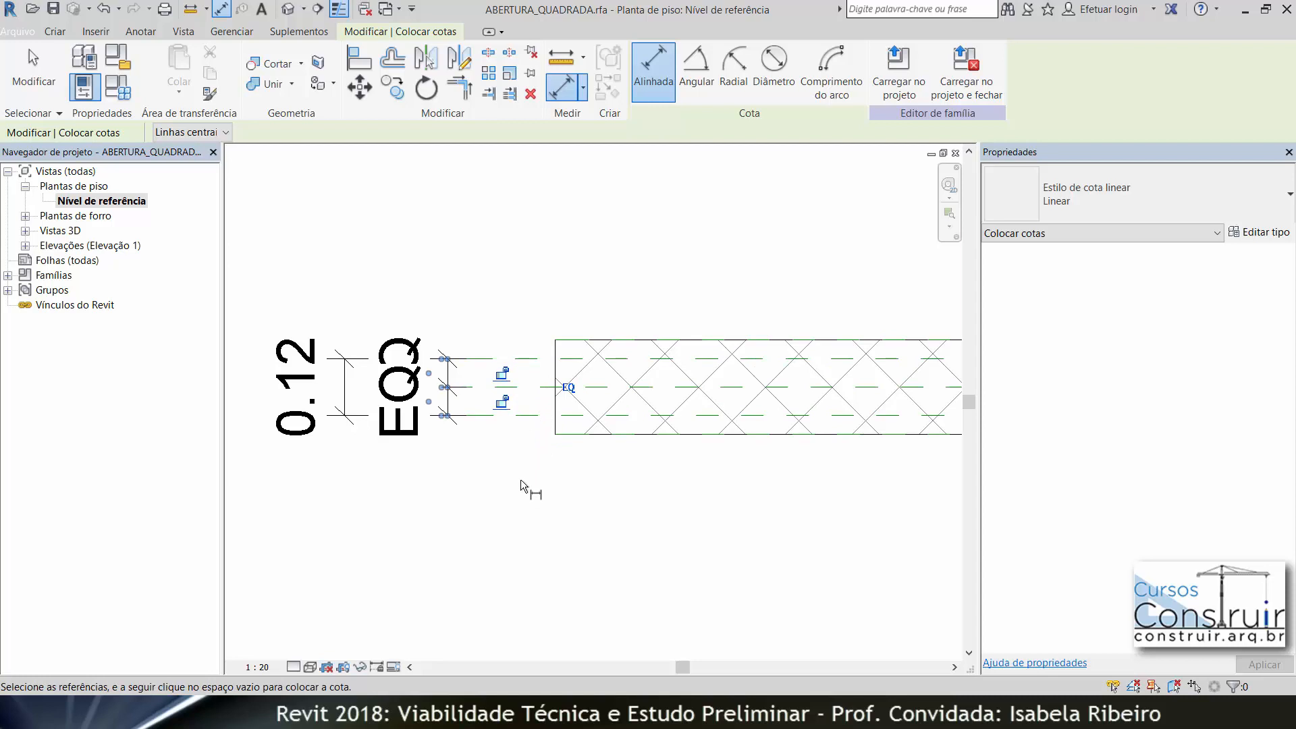
key("Escape")
key("Escape")
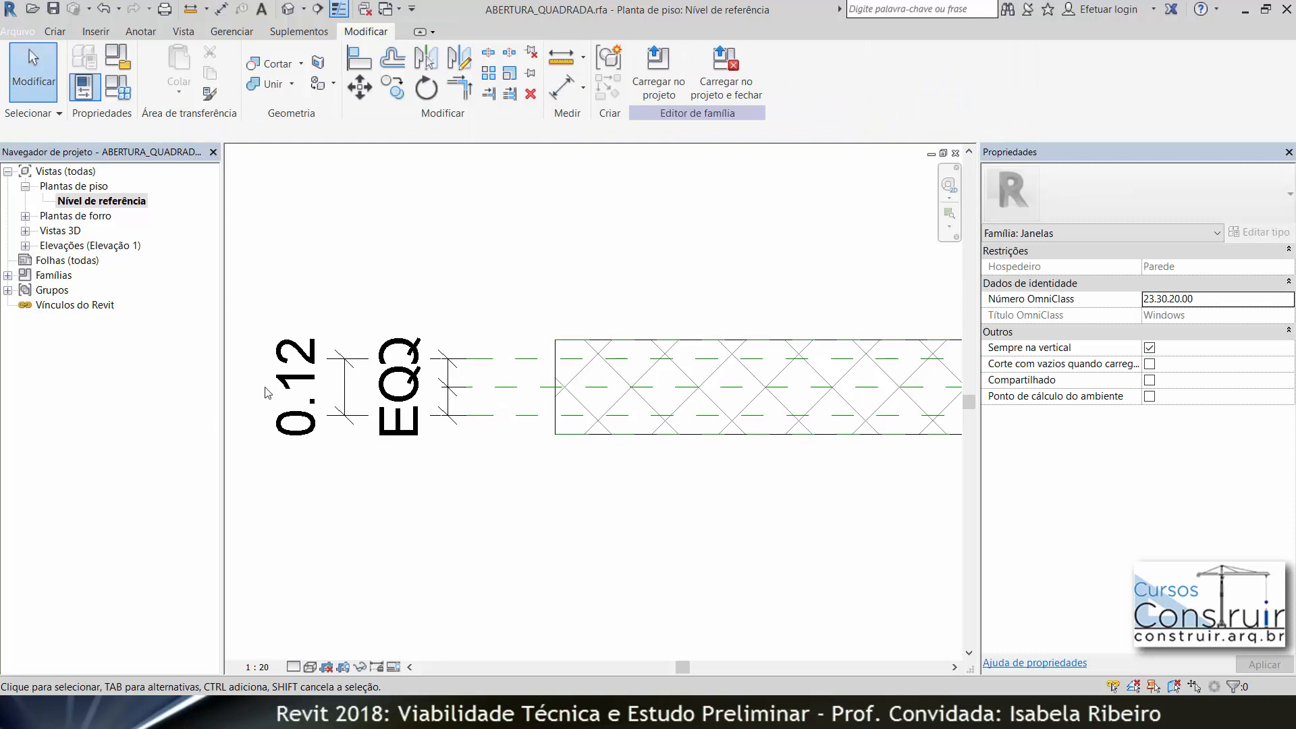
Label the dimension between the two new horizontal reference planes with a new family type parameter named ESPESSURA
left_click(303, 382)
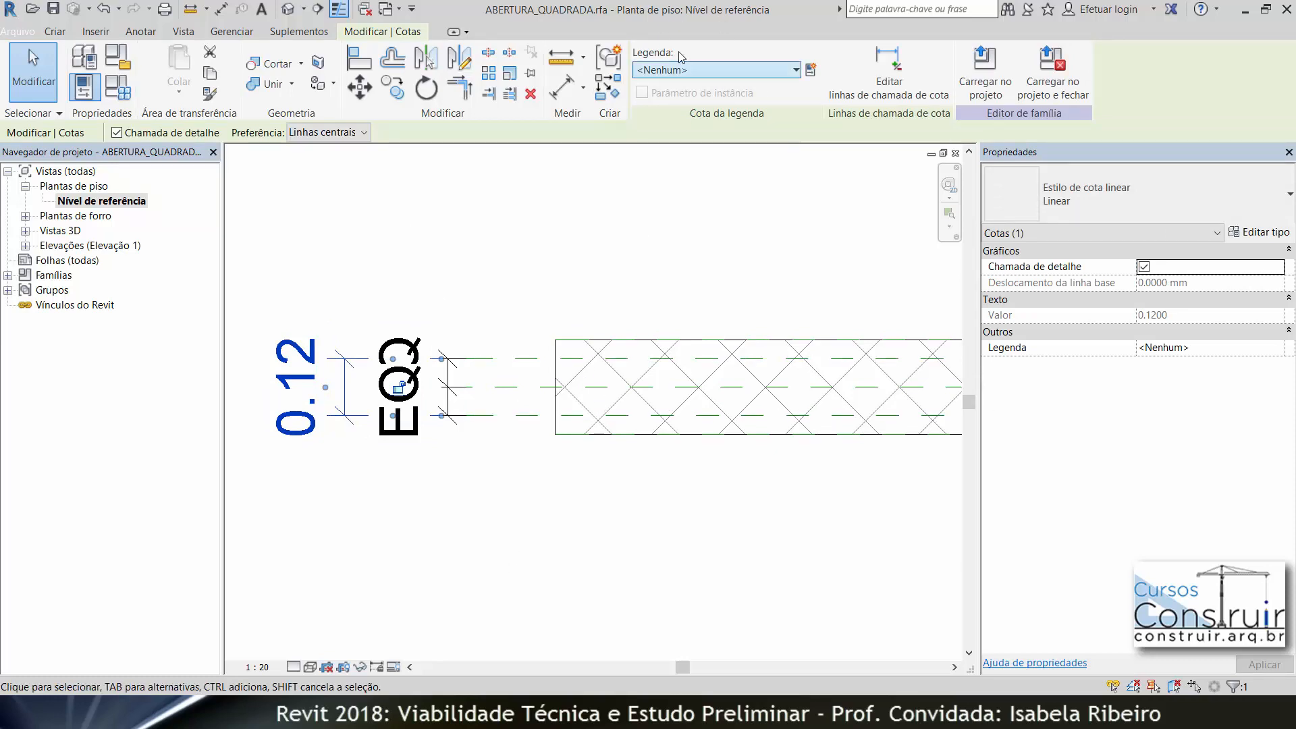
left_click(810, 71)
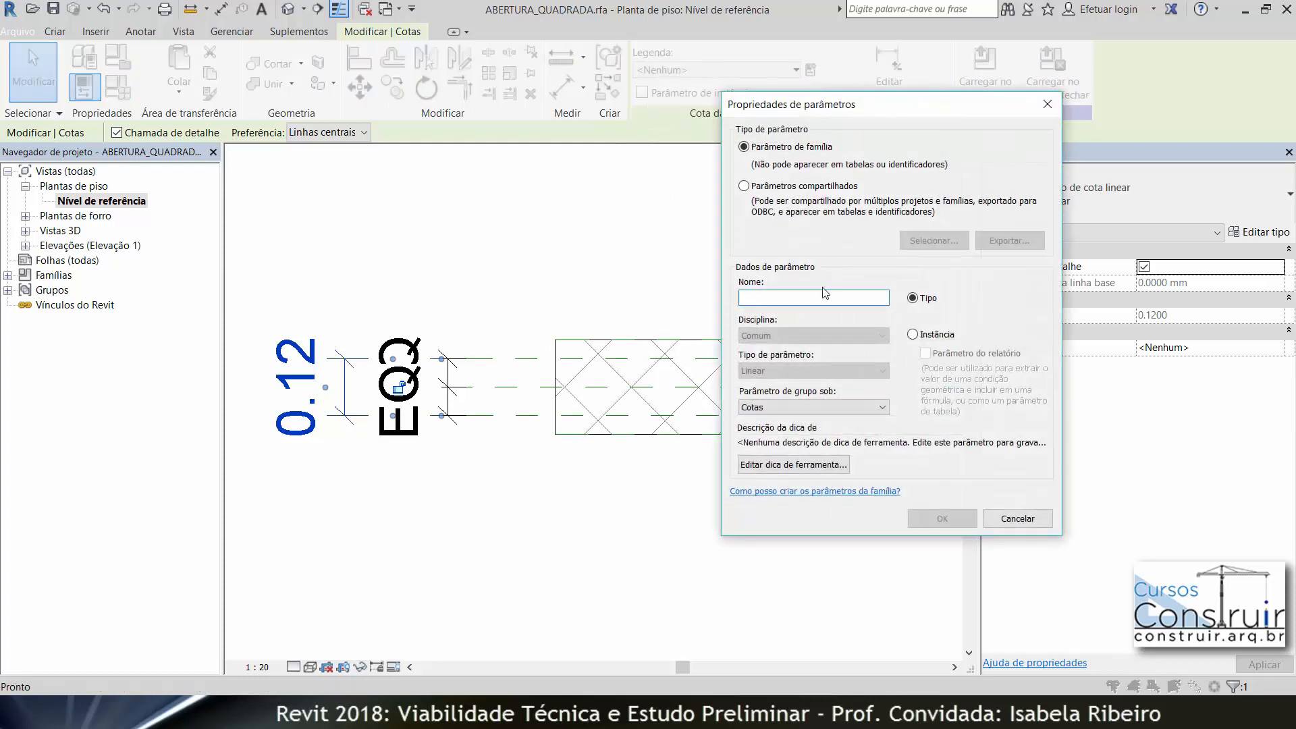
type("ESPESSURA")
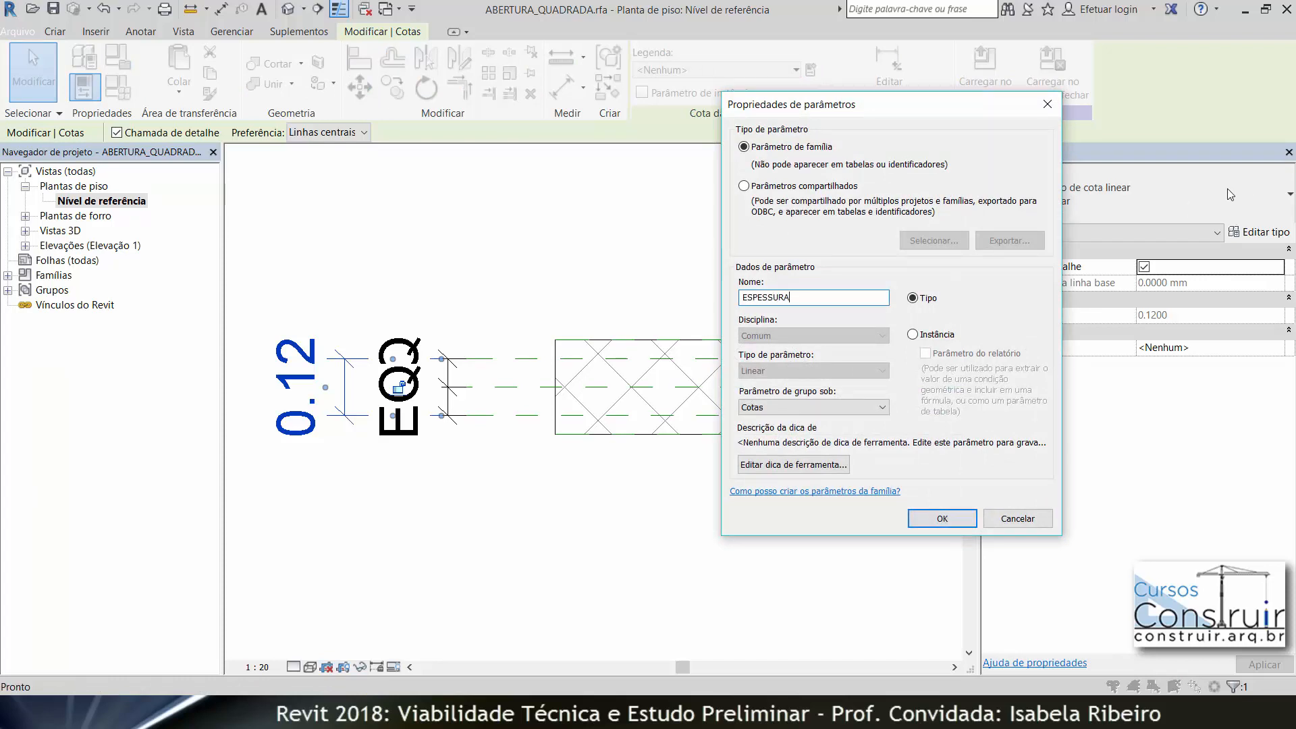
left_click(943, 520)
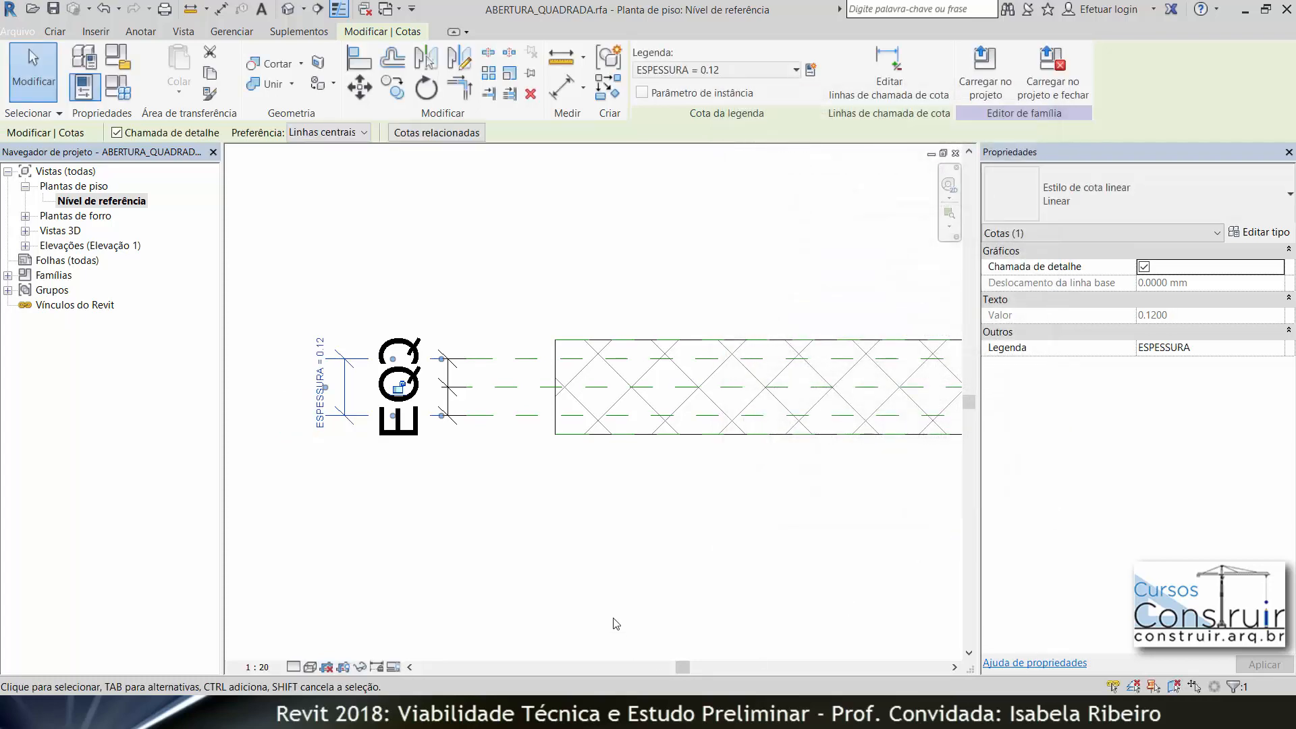
left_click(616, 624)
Start a solid extrusion in the plan view and sketch a rectangle about 1.8 m long inside the wall opening, between the thickness reference planes
scroll(662, 495, "down", 5)
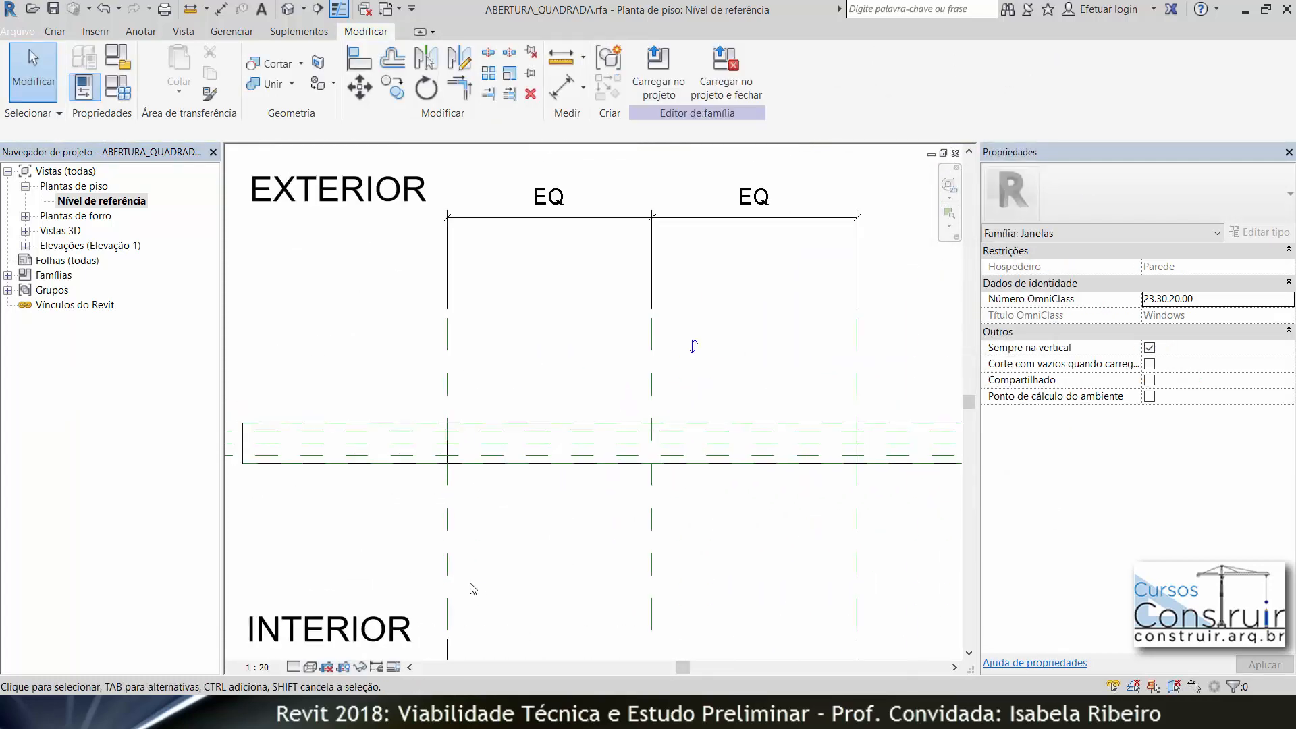
middle_click_drag(518, 578, 549, 544)
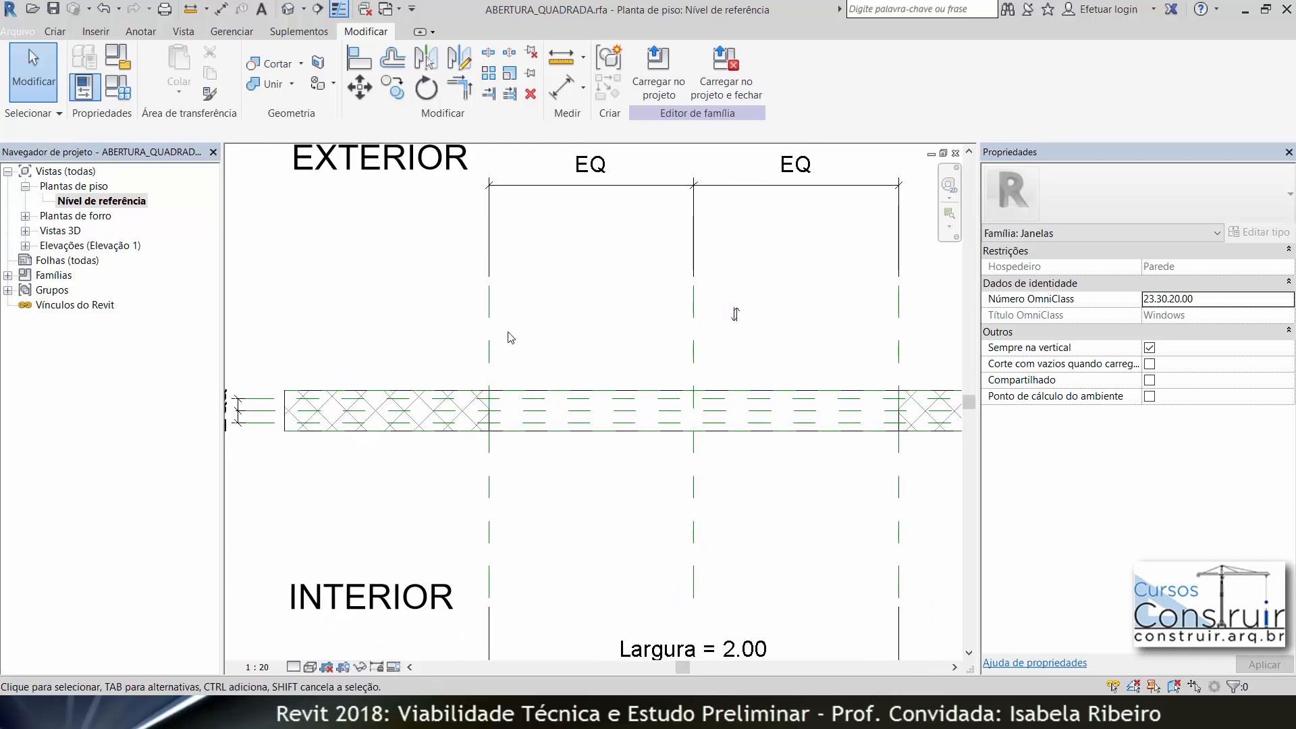
scroll(511, 337, "down", 2)
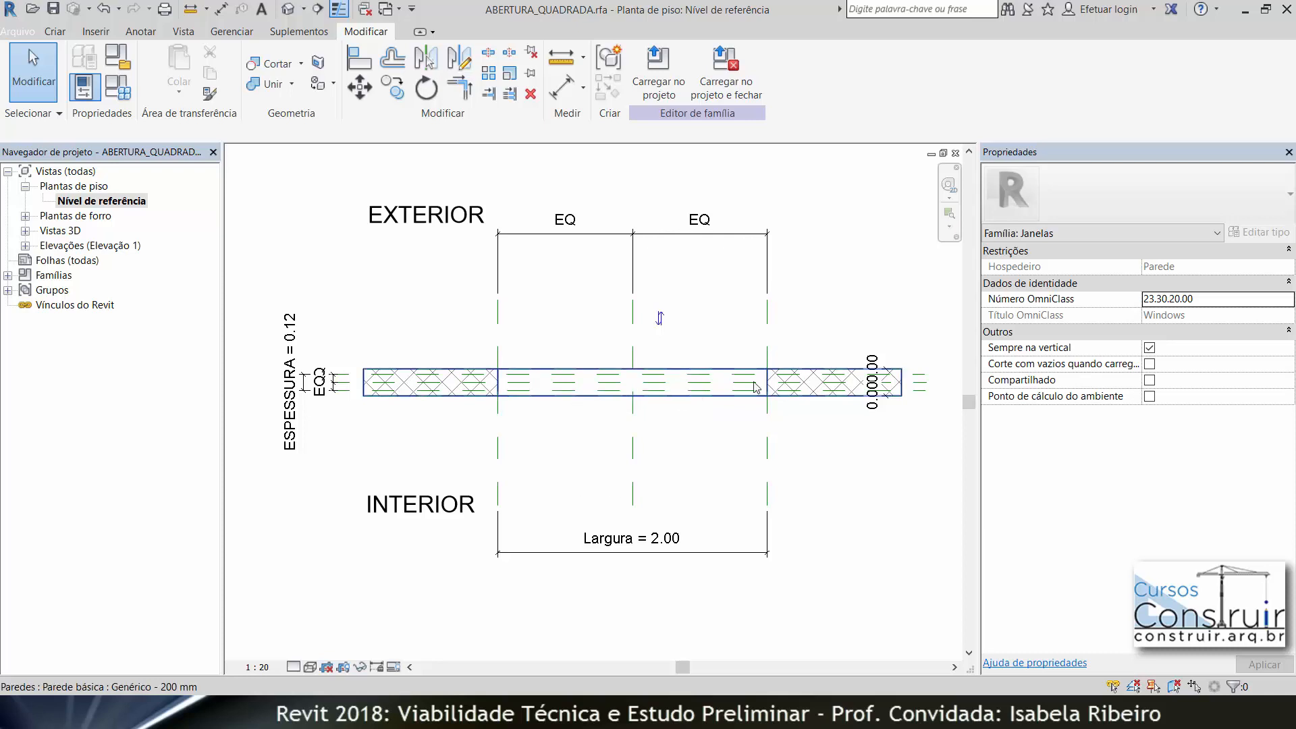
scroll(477, 405, "up", 3)
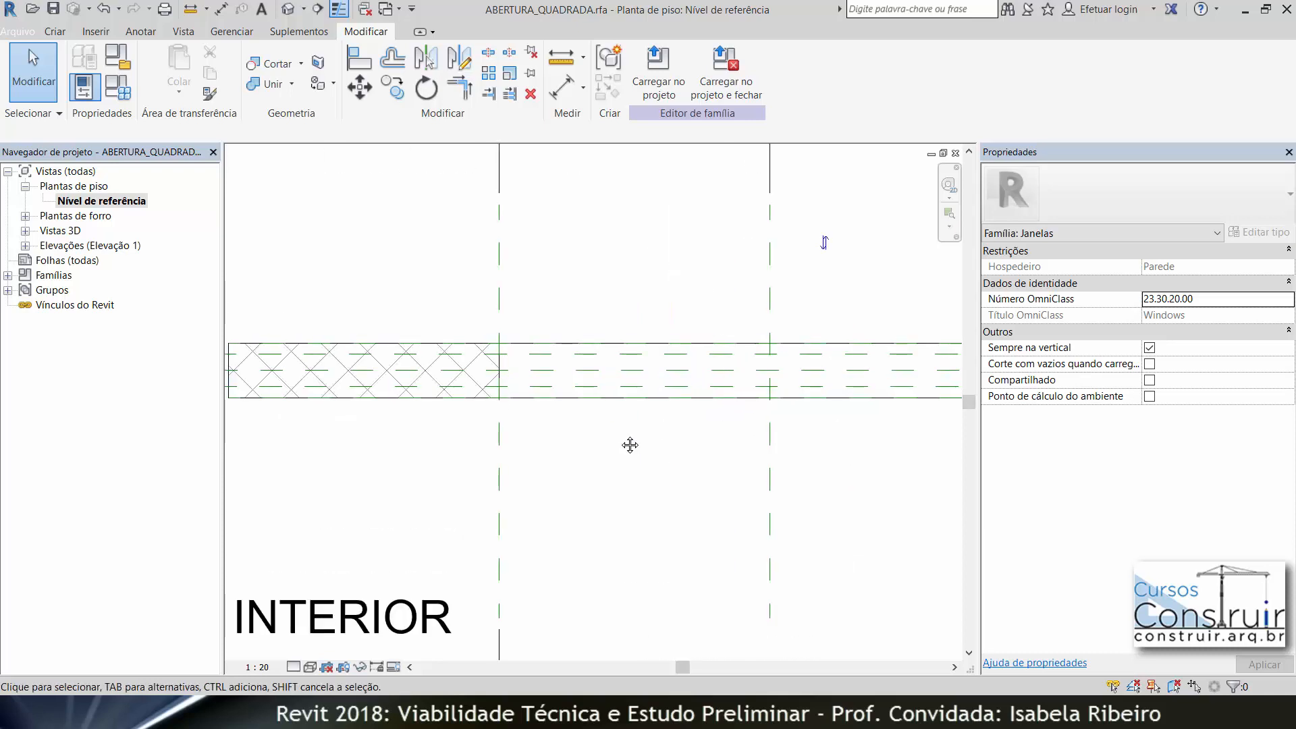
middle_click_drag(631, 443, 401, 458)
scroll(444, 451, "down", 2)
middle_click_drag(481, 461, 538, 457)
scroll(522, 457, "up", 3)
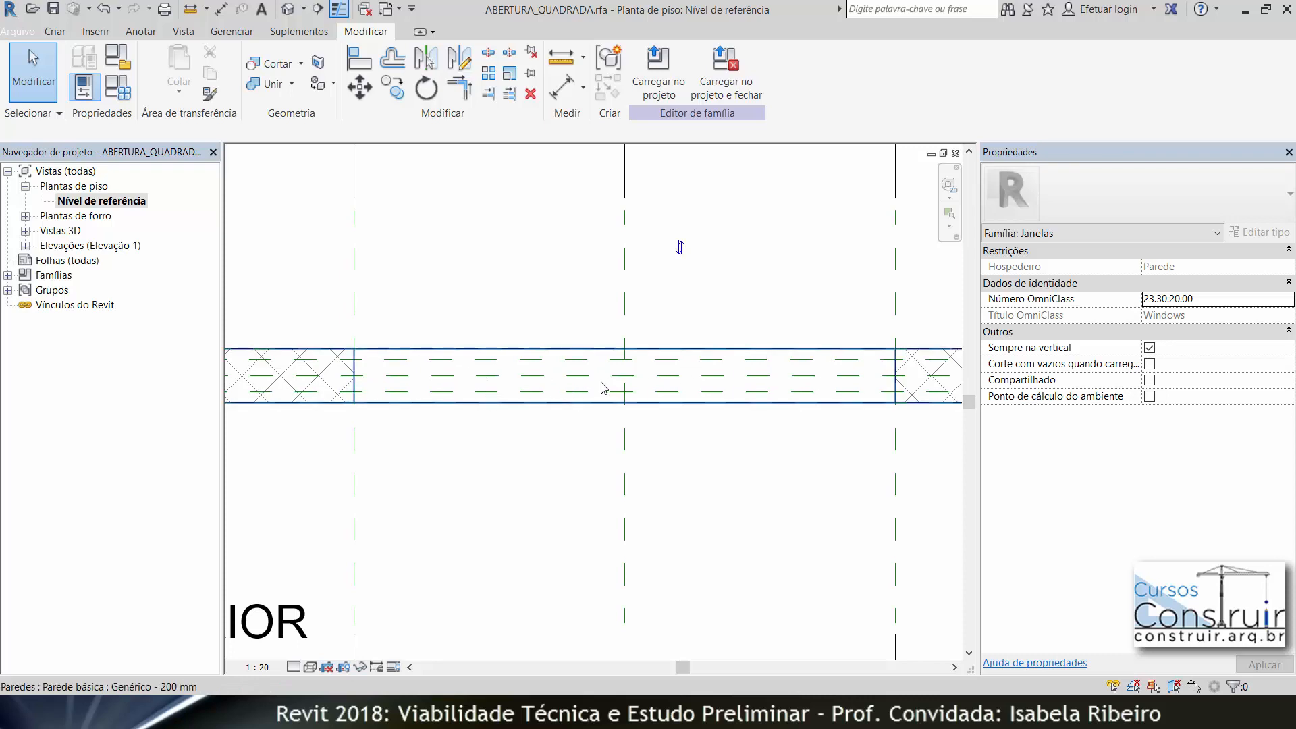
left_click(54, 33)
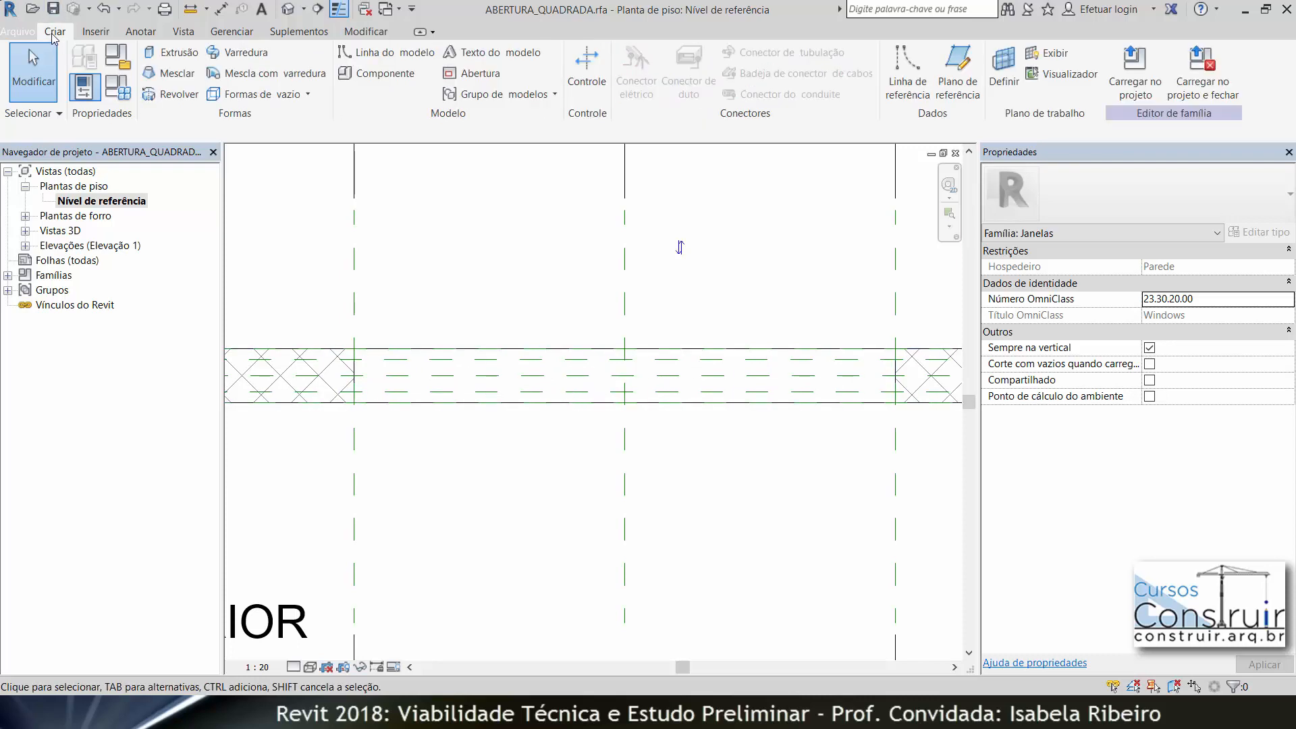
left_click(170, 53)
left_click(699, 59)
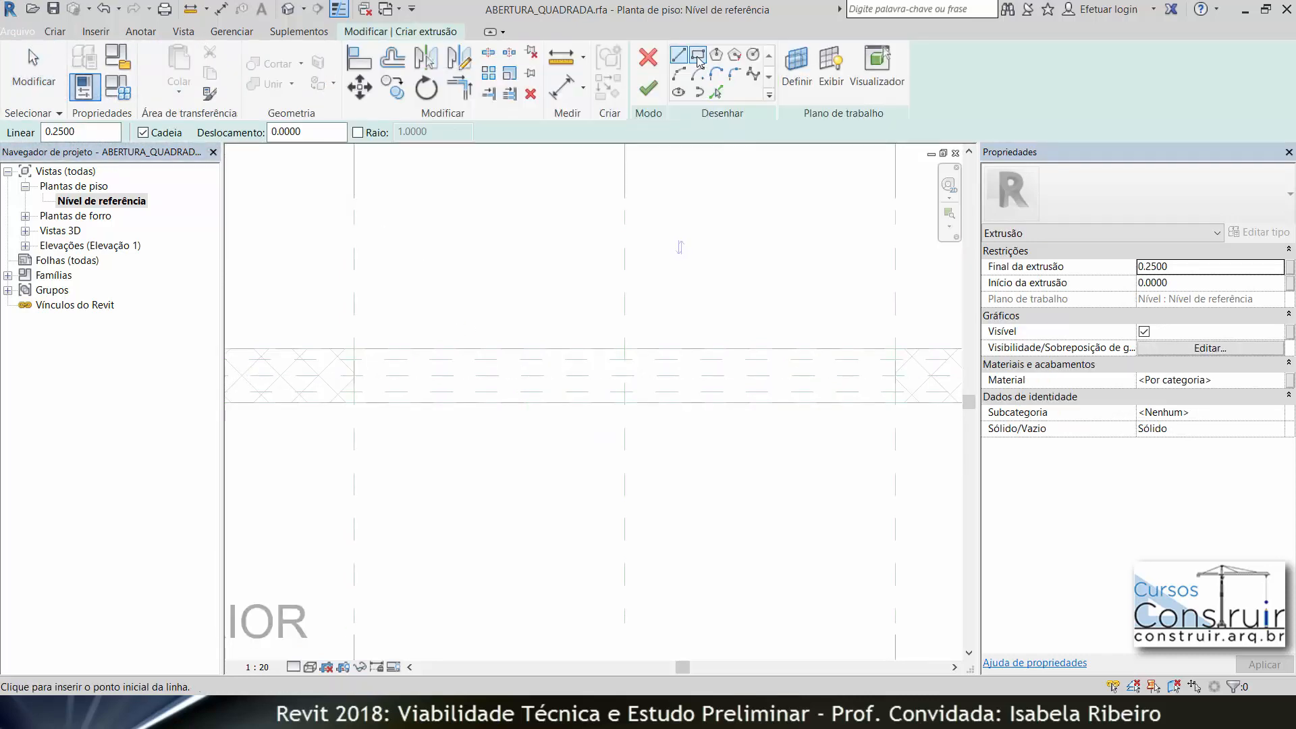
scroll(364, 374, "up", 2)
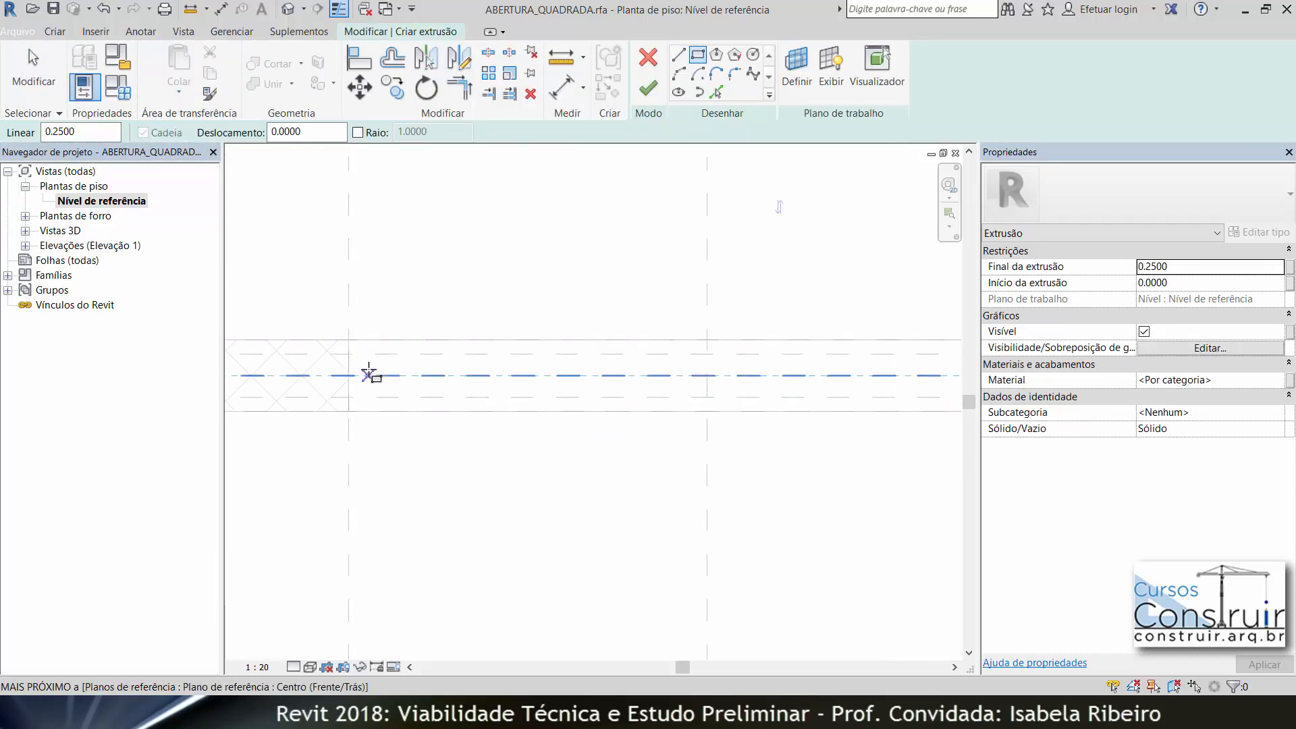
left_click(368, 367)
scroll(818, 376, "down", 1)
scroll(830, 382, "down", 1)
middle_click_drag(776, 390, 567, 403)
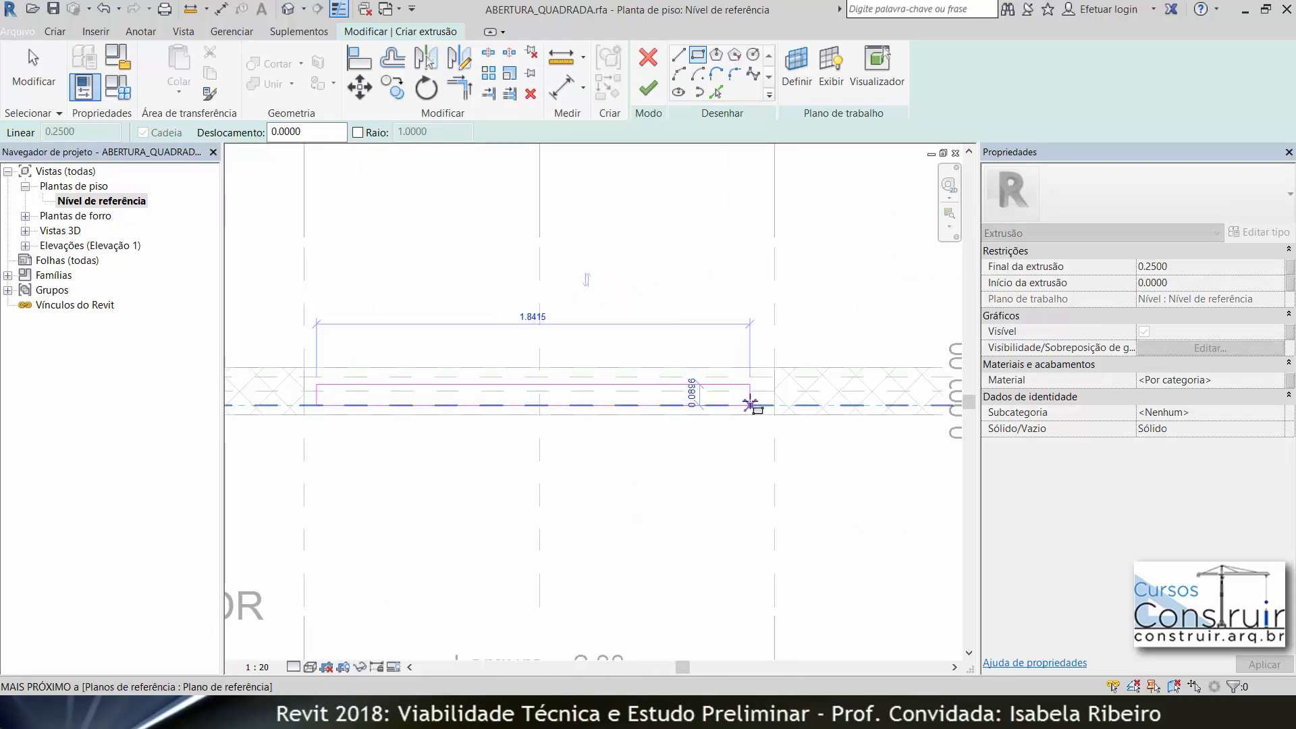
left_click(748, 391)
scroll(573, 494, "down", 2)
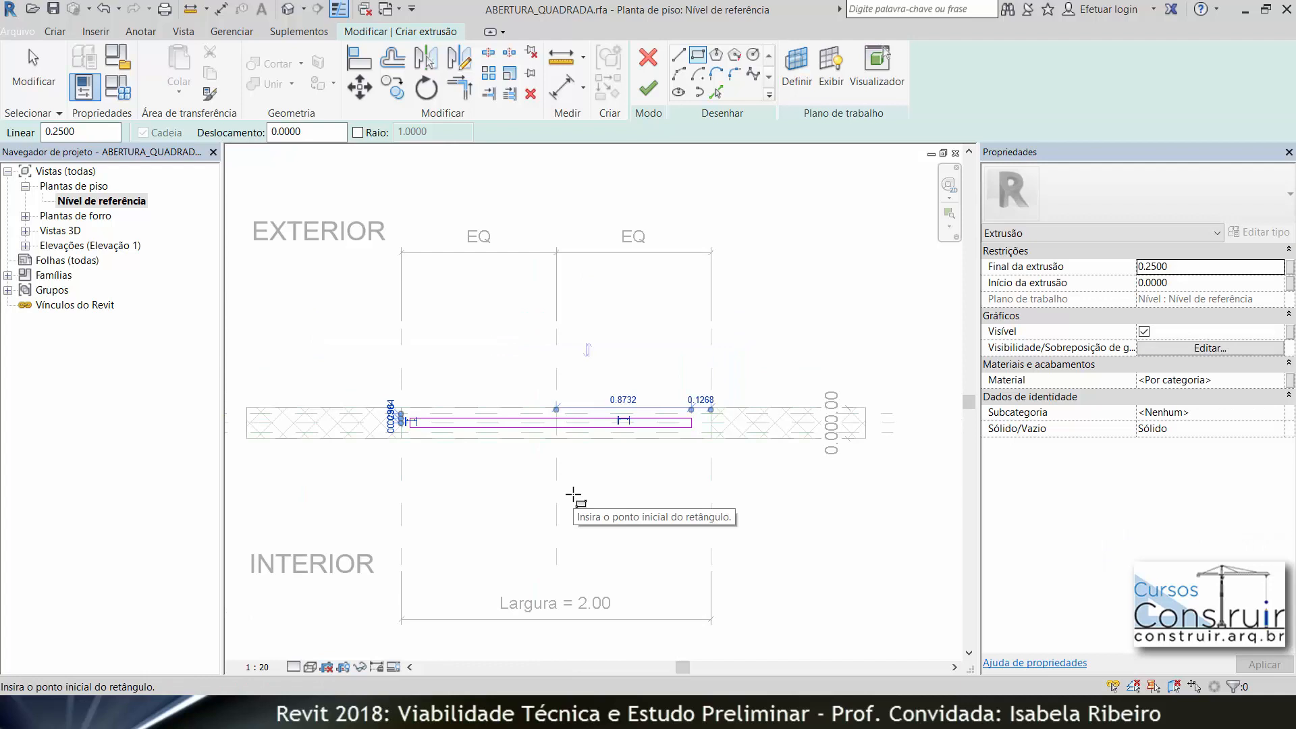
key("Escape")
key("Escape")
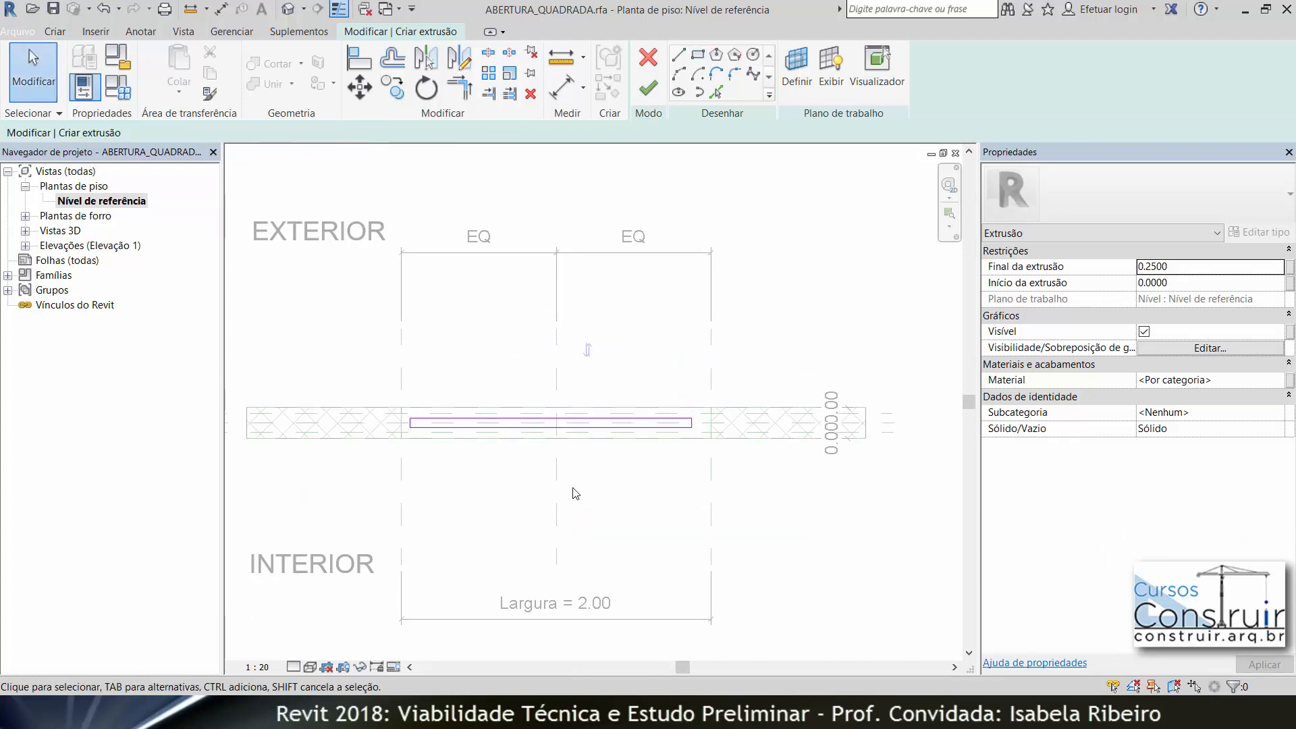
Align the rectangle's exterior-side edge with the exterior-side thickness reference plane and lock the alignment
scroll(558, 471, "up", 3)
scroll(558, 469, "up", 1)
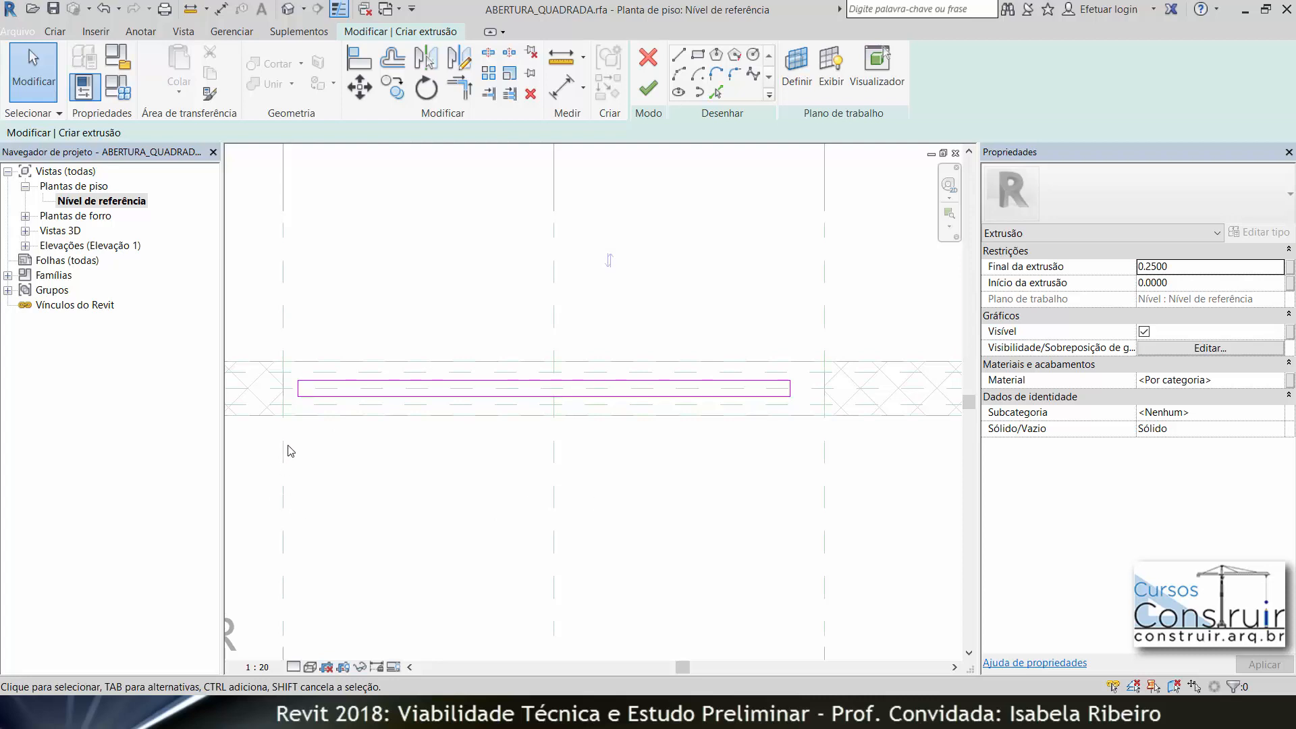
left_click(359, 59)
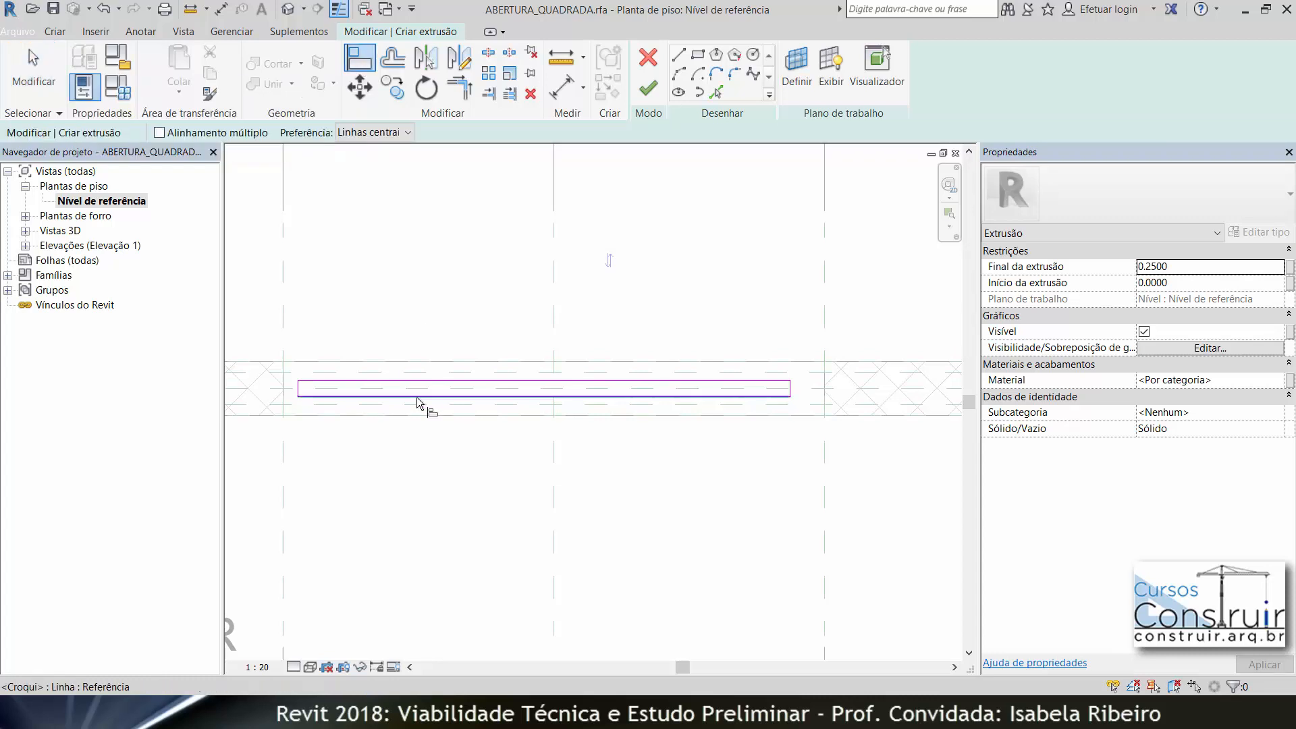
scroll(416, 397, "up", 4)
left_click(429, 330)
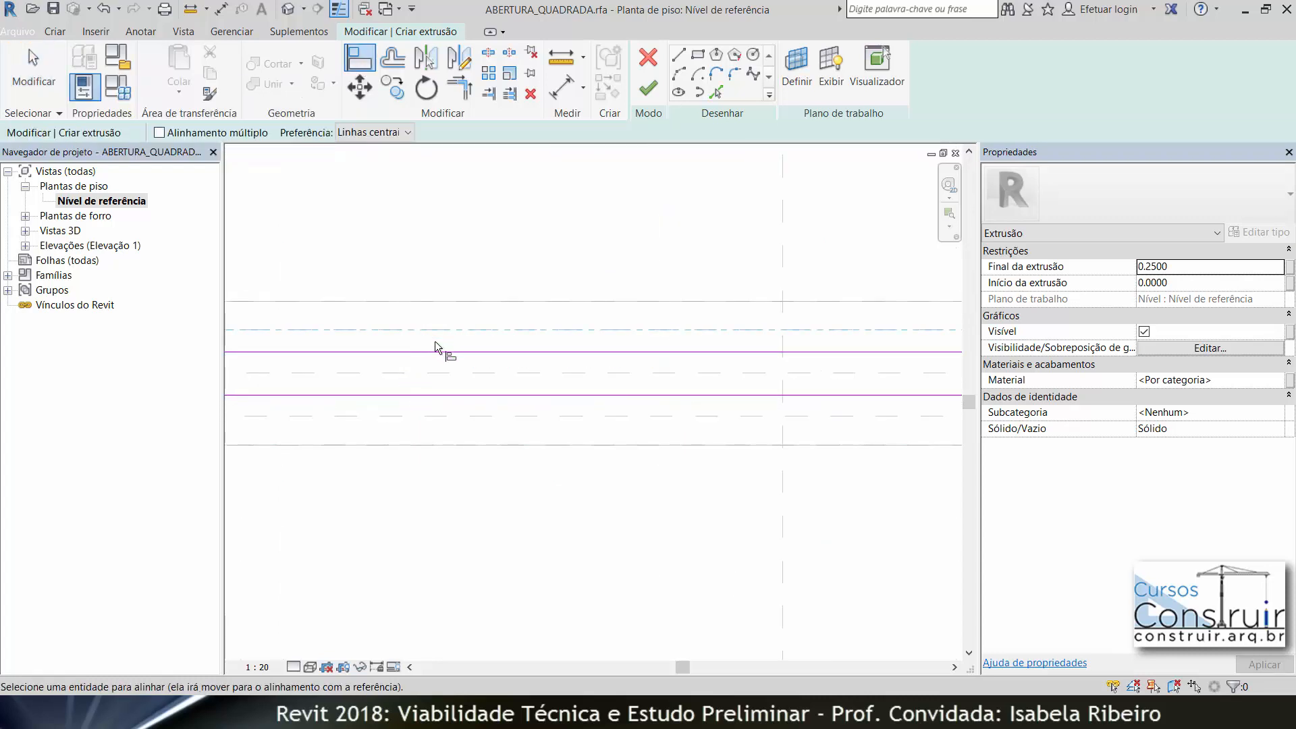
left_click(574, 351)
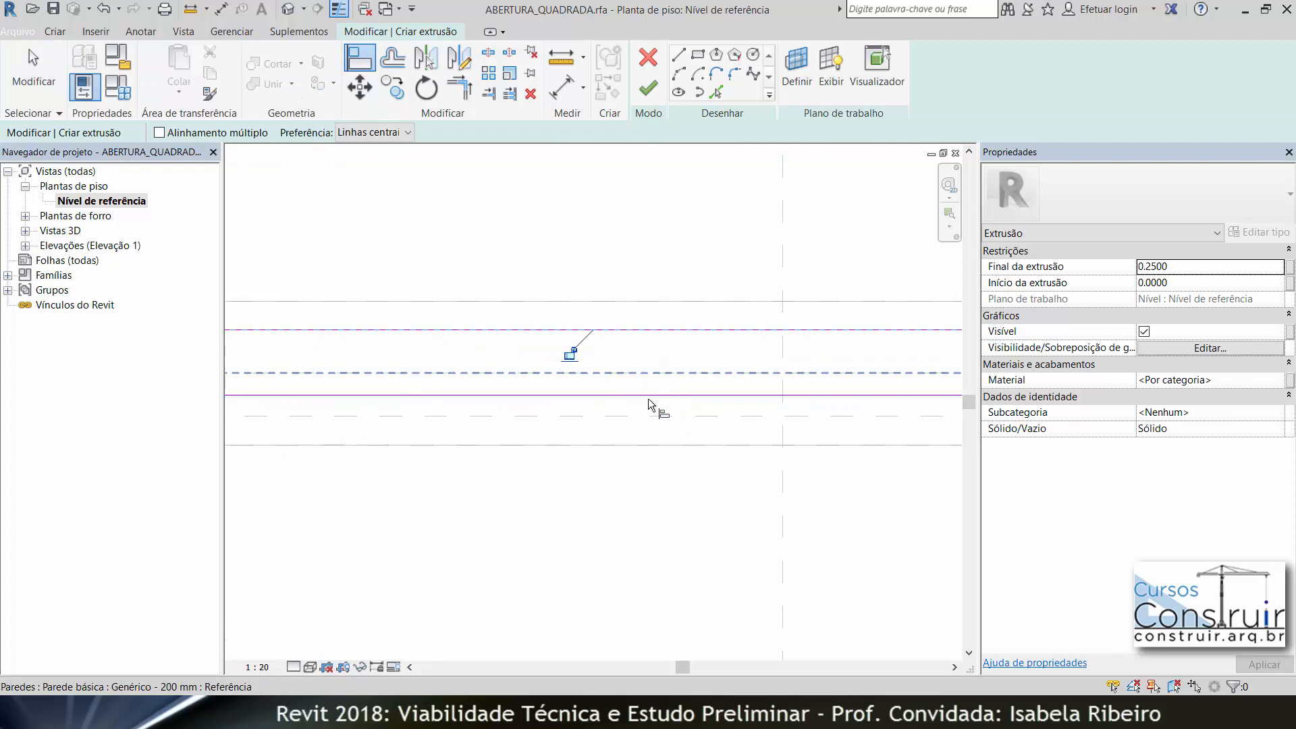
left_click(569, 352)
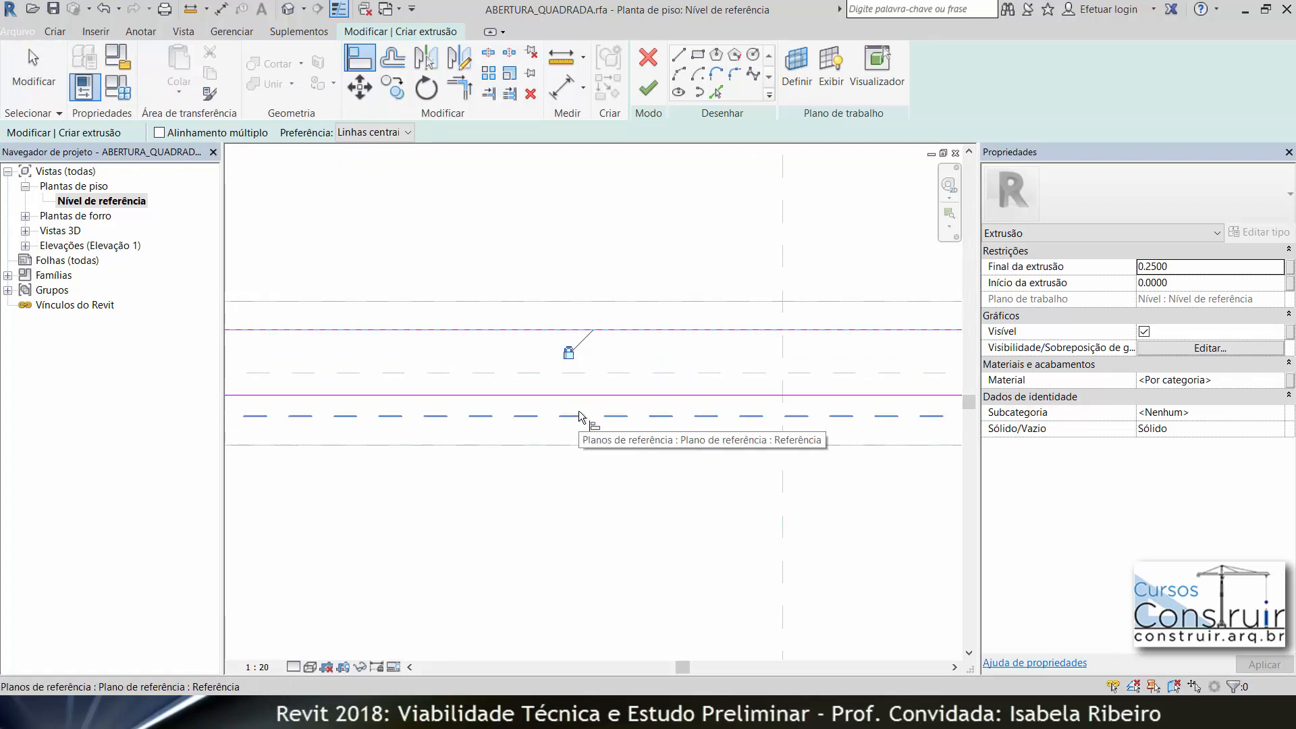
left_click(578, 397)
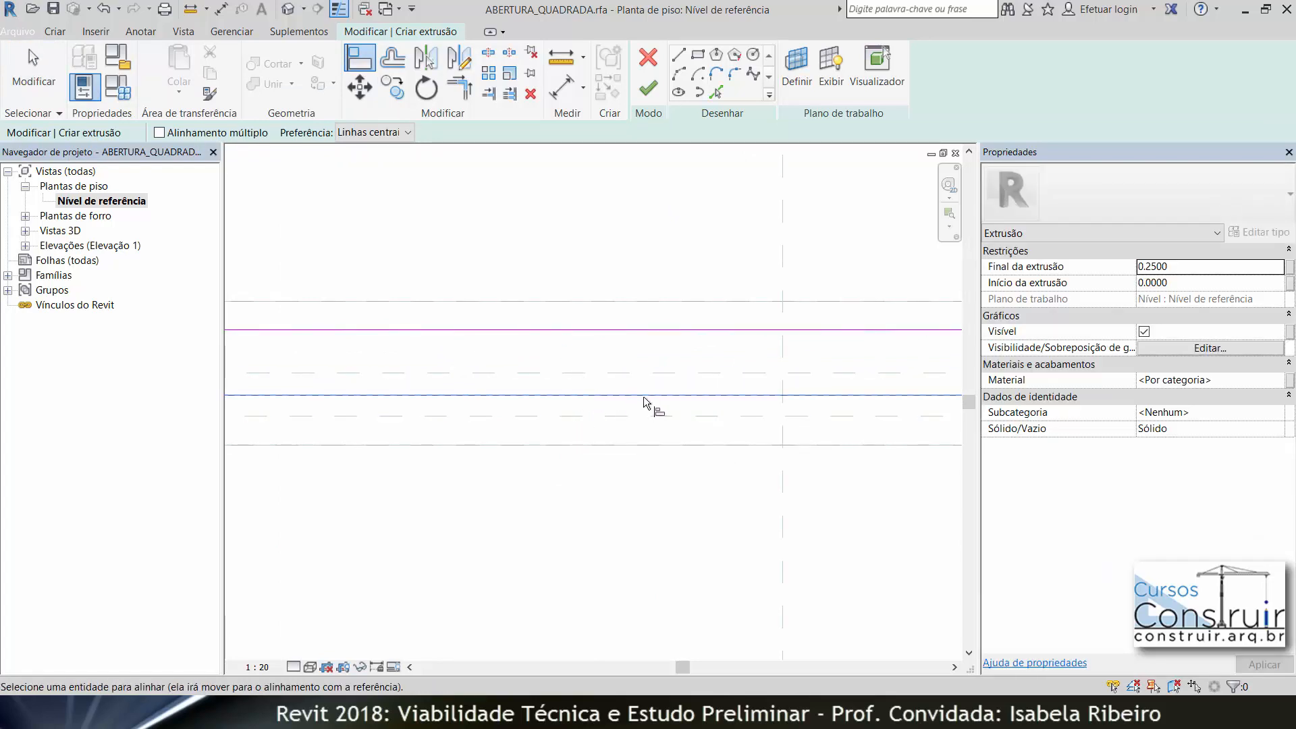
scroll(635, 405, "down", 3)
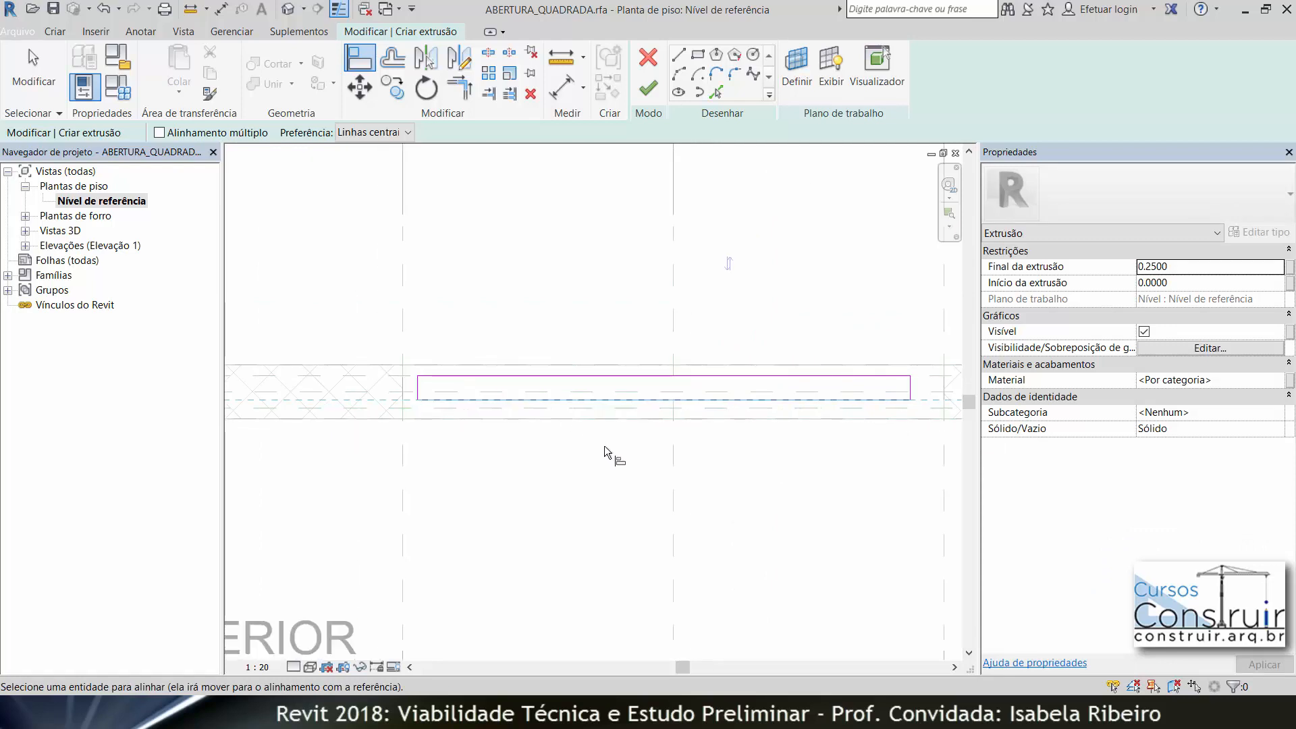
key("Escape")
key("Escape")
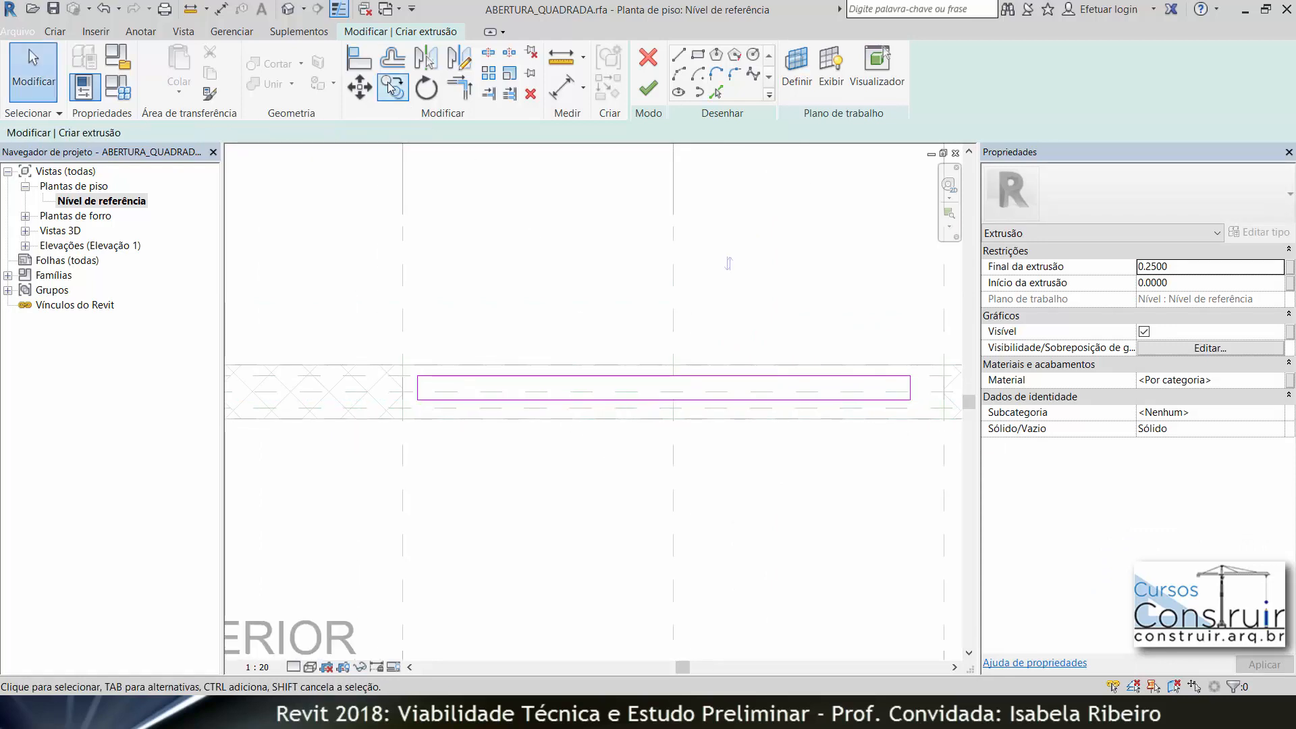
Align the rectangle's interior-side edge with the interior-side thickness reference plane and lock the alignment
left_click(359, 57)
scroll(678, 473, "up", 2)
left_click(711, 391)
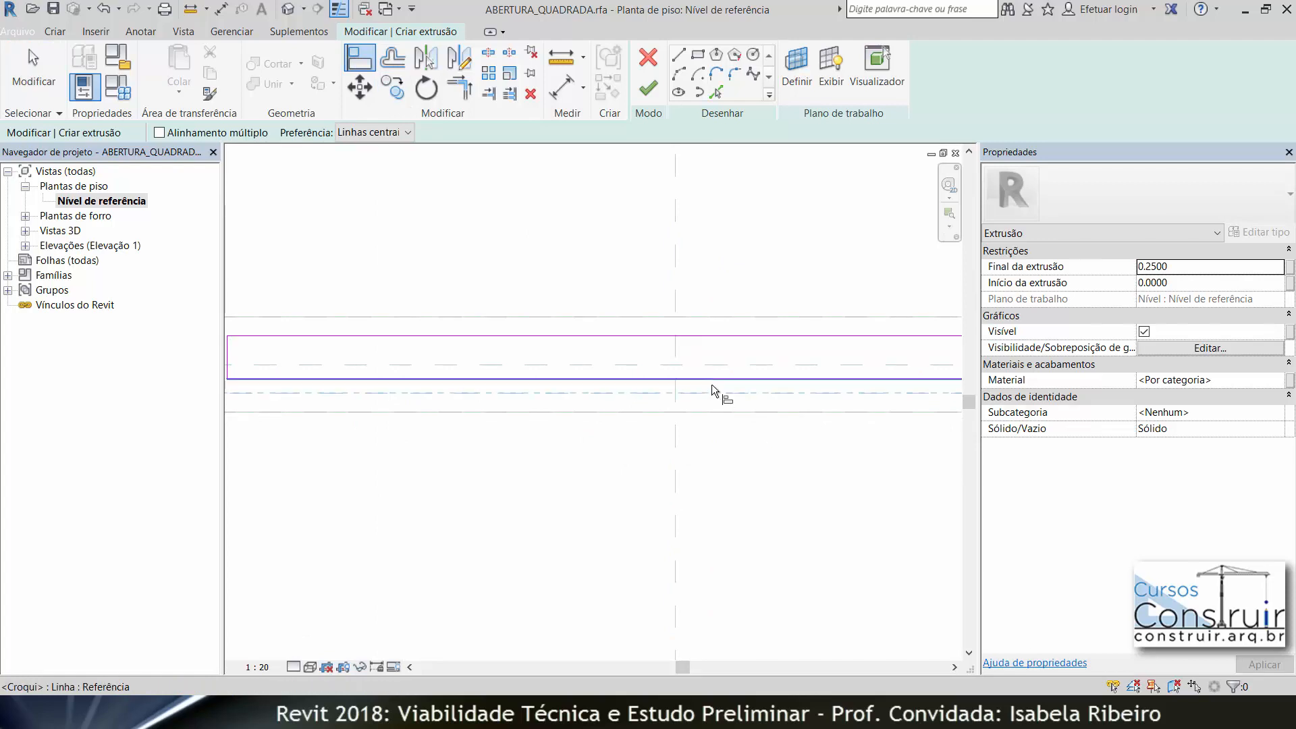
left_click(711, 379)
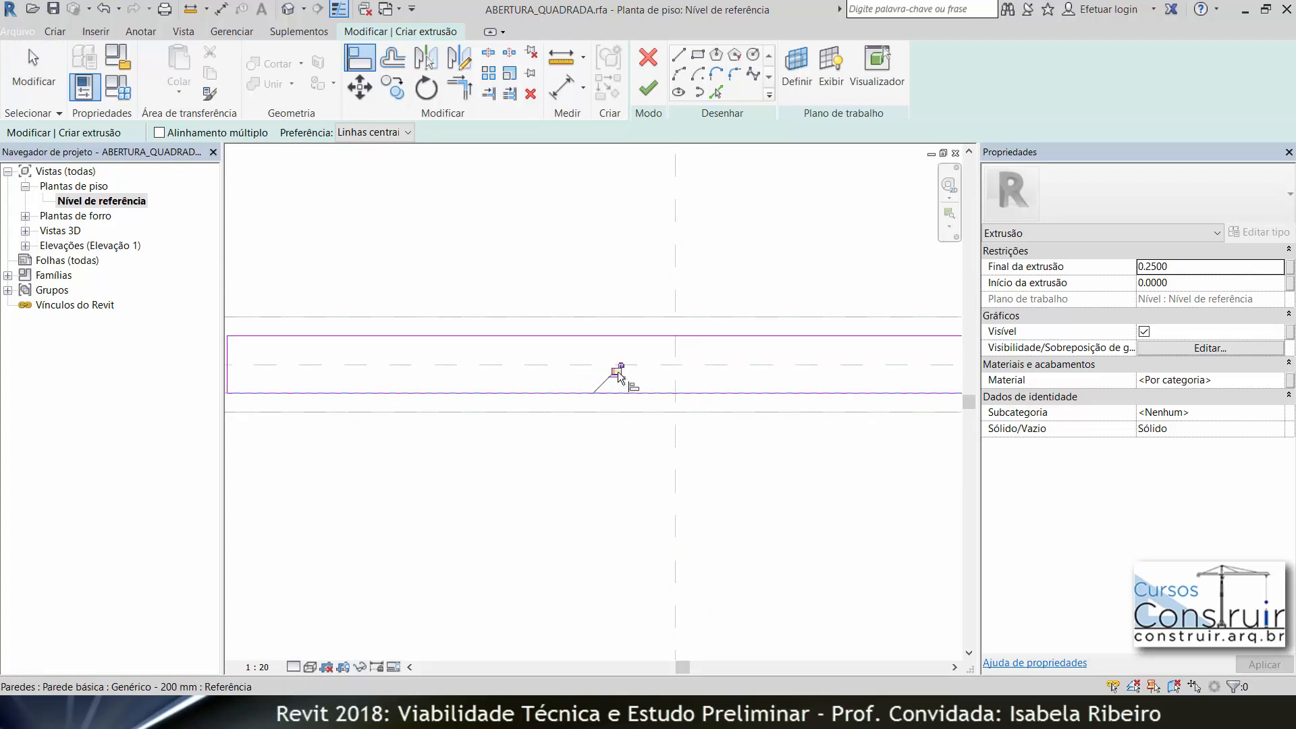
Align and lock the rectangle's two short end edges to the reference planes at the opening's sides, and finish the extrusion sketch
scroll(611, 378, "down", 3)
middle_click_drag(596, 431, 471, 472)
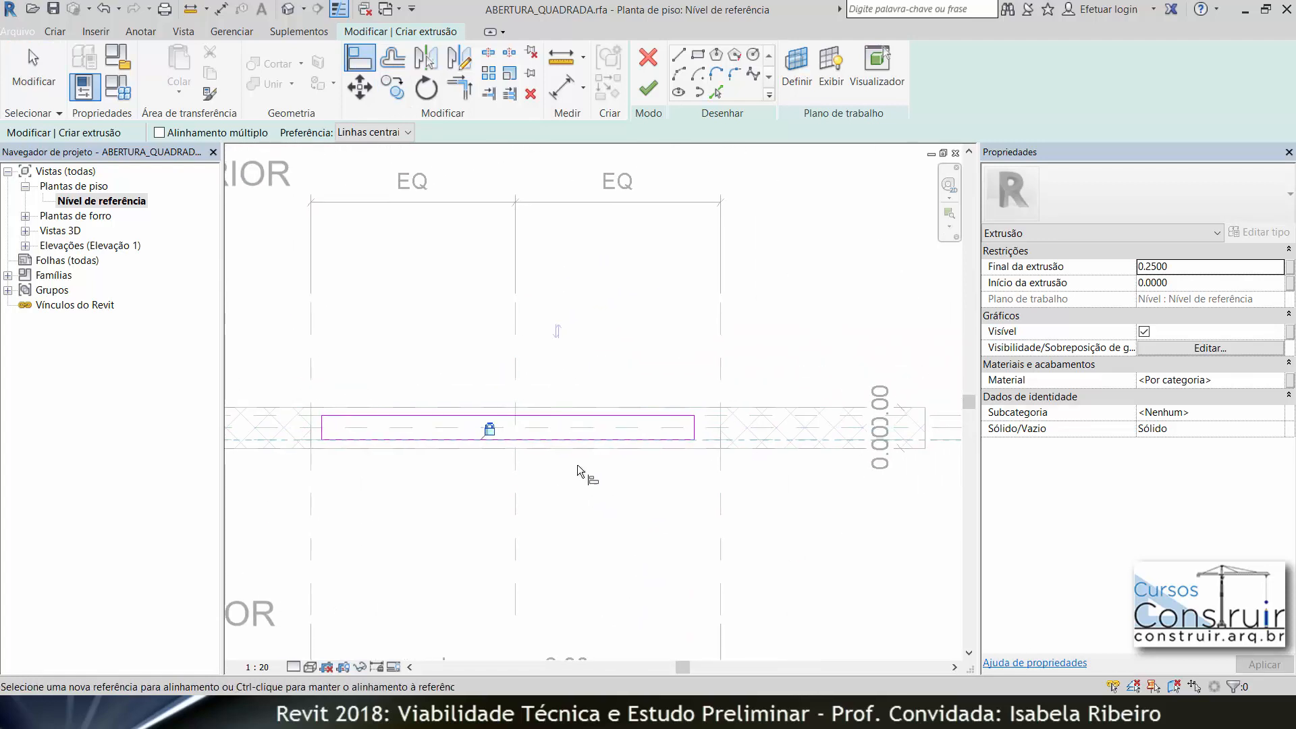
scroll(631, 428, "up", 4)
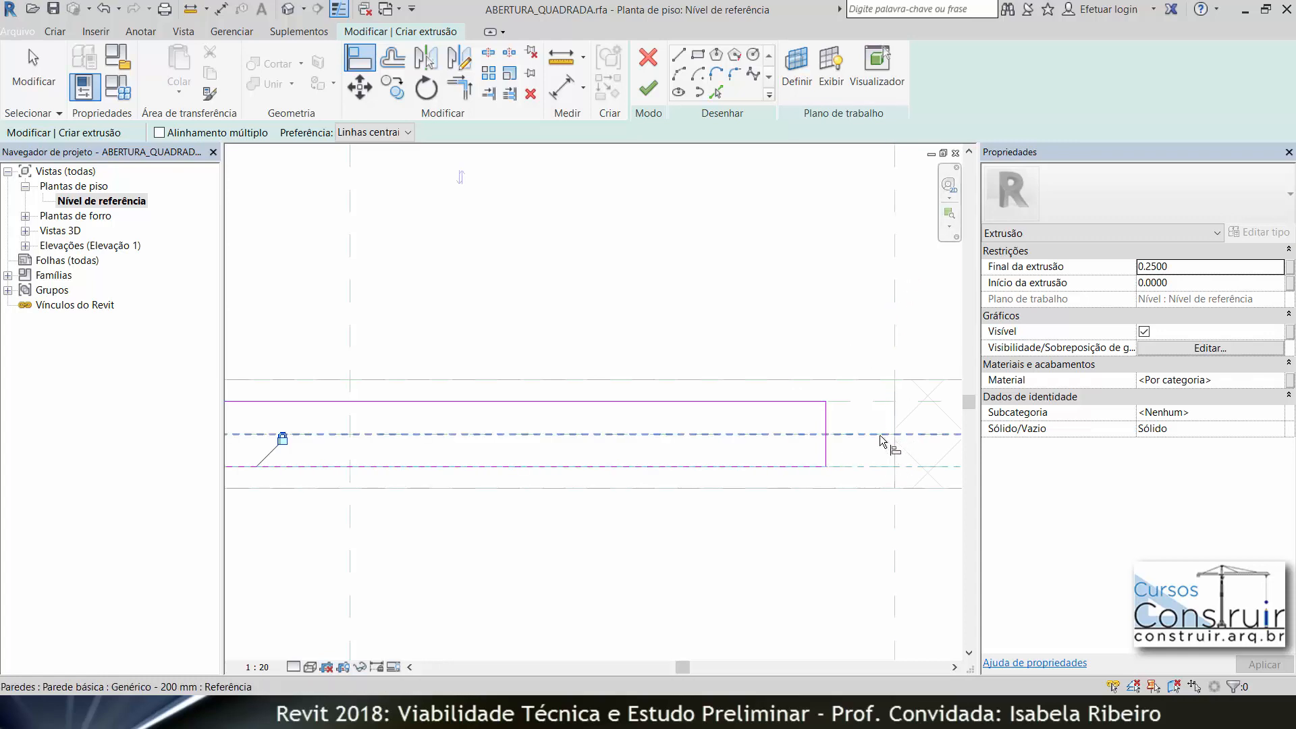
left_click(891, 306)
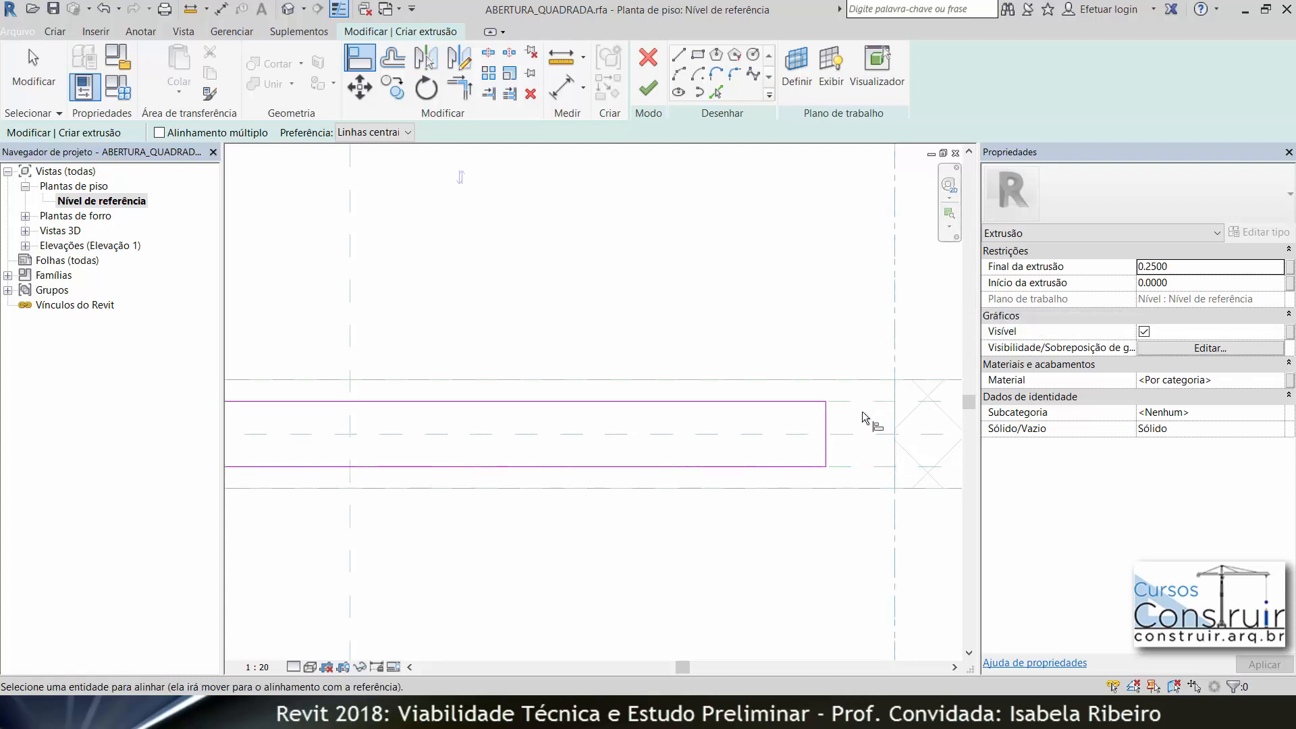
left_click(824, 416)
scroll(742, 388, "down", 3)
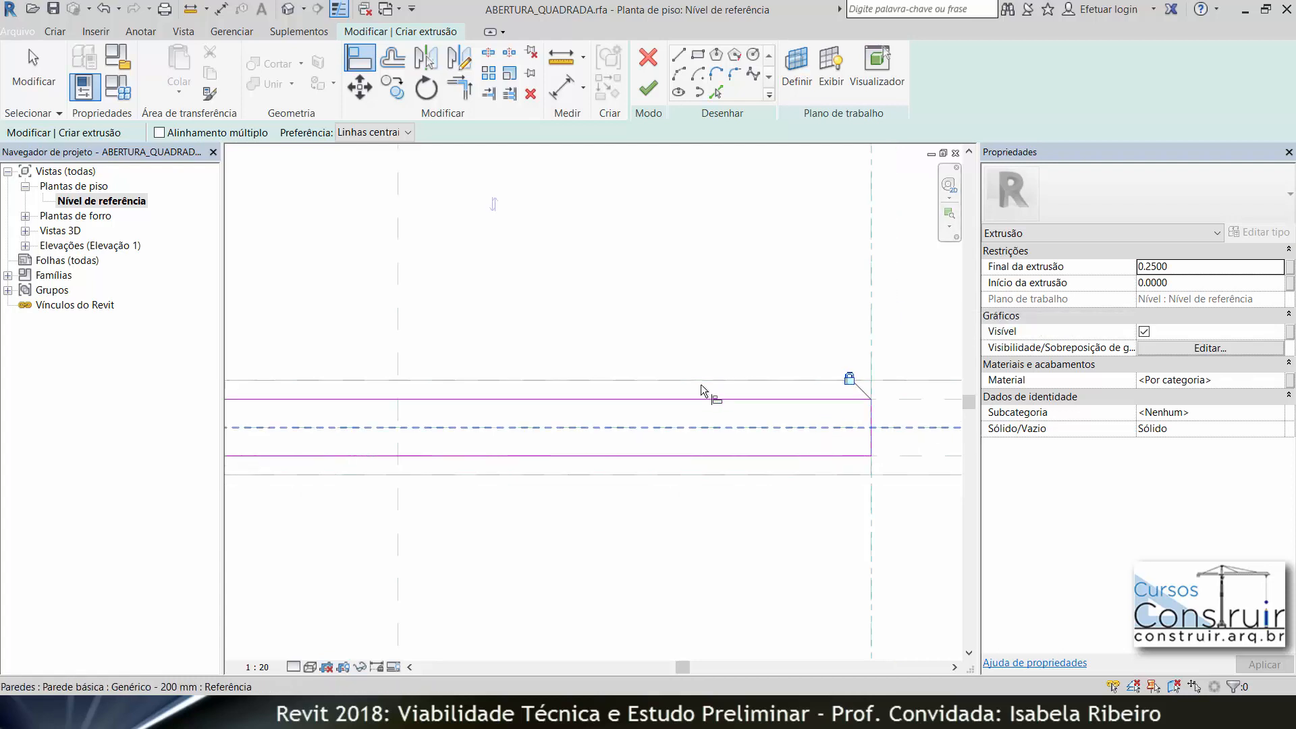
left_click(454, 300)
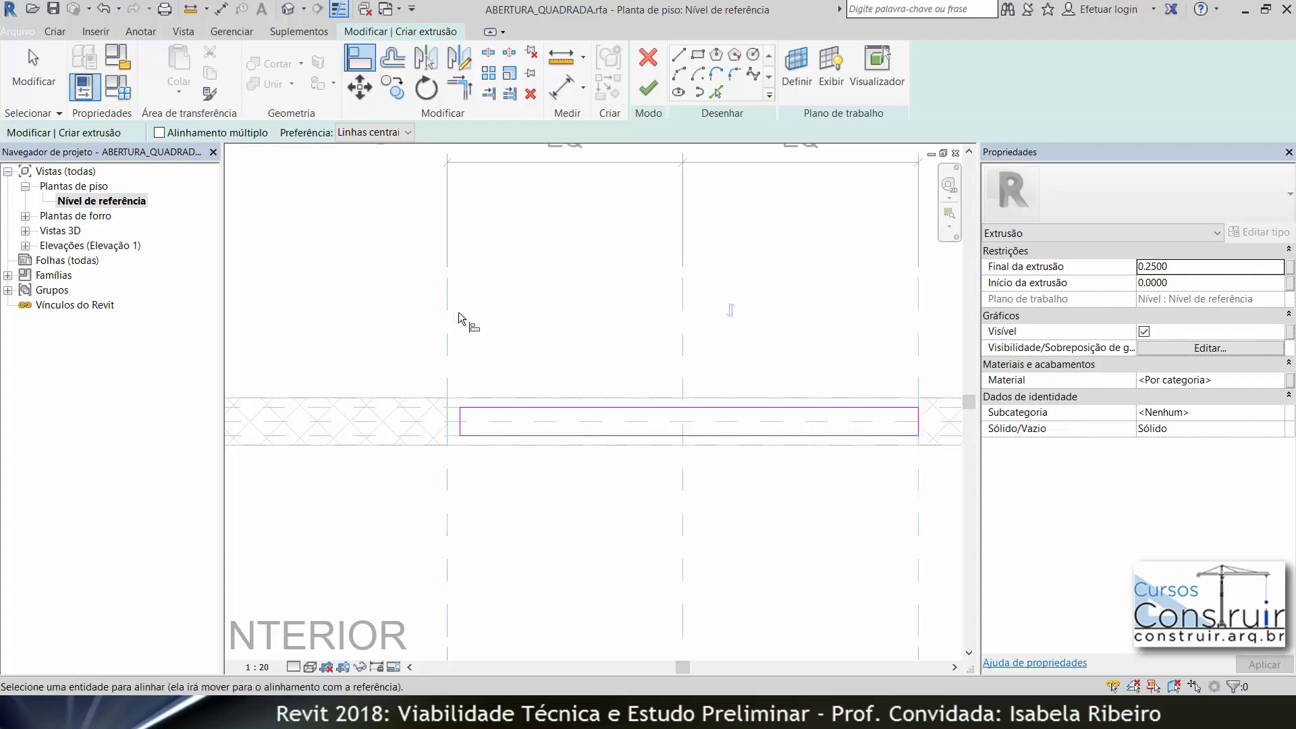
left_click(461, 430)
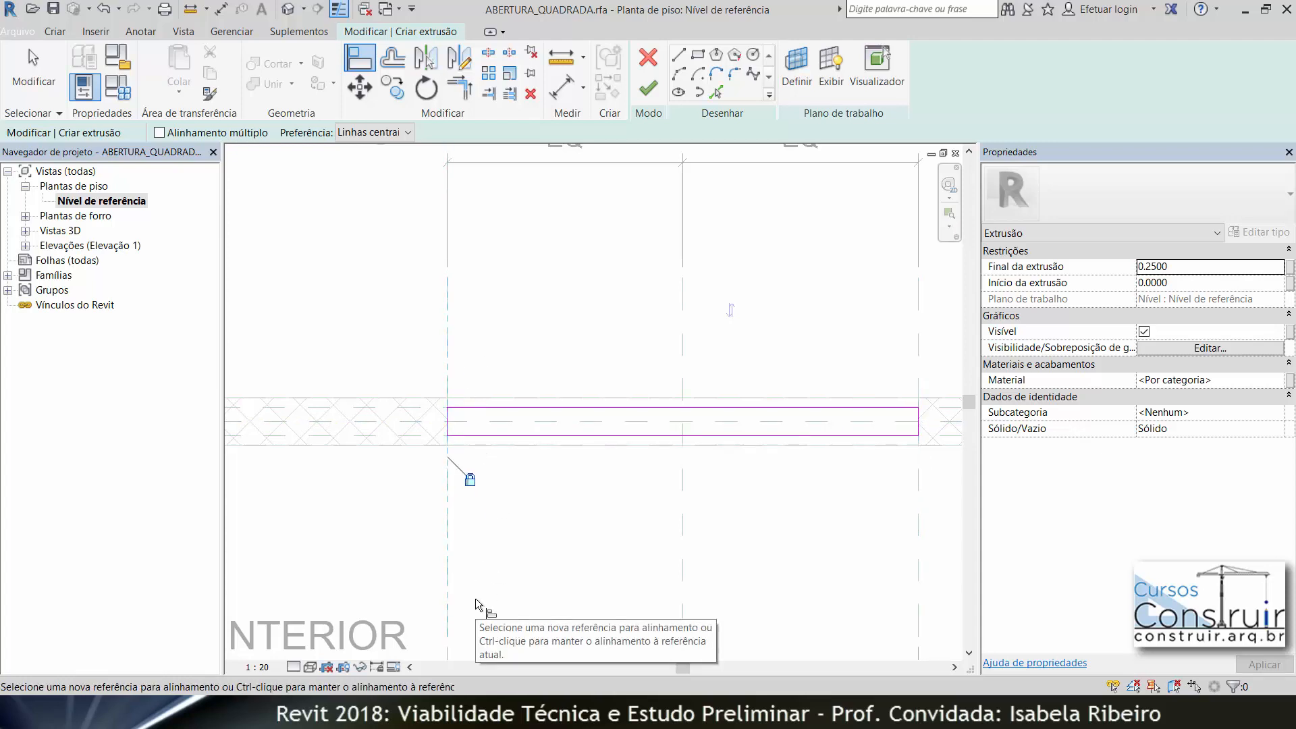
left_click(649, 87)
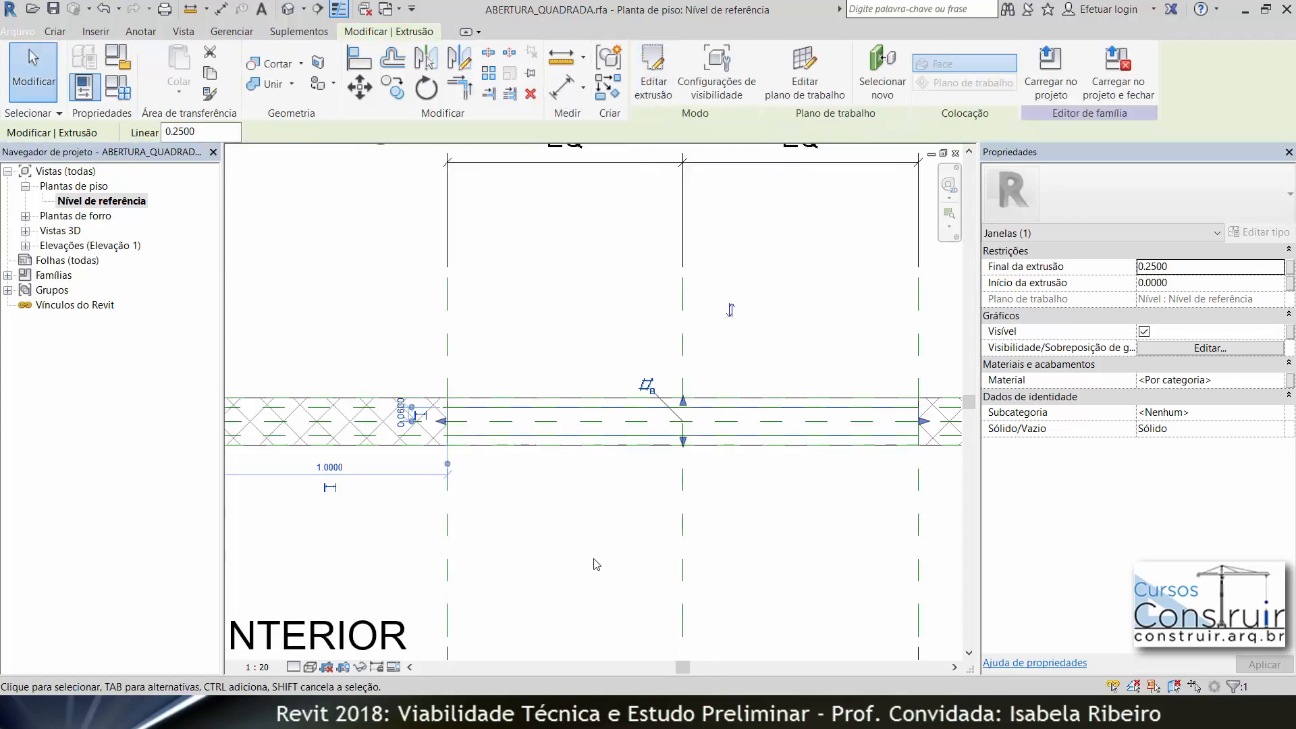
Show the extrusion in the Interior elevation view, set to the Estrutura de arame visual style
left_click(25, 246)
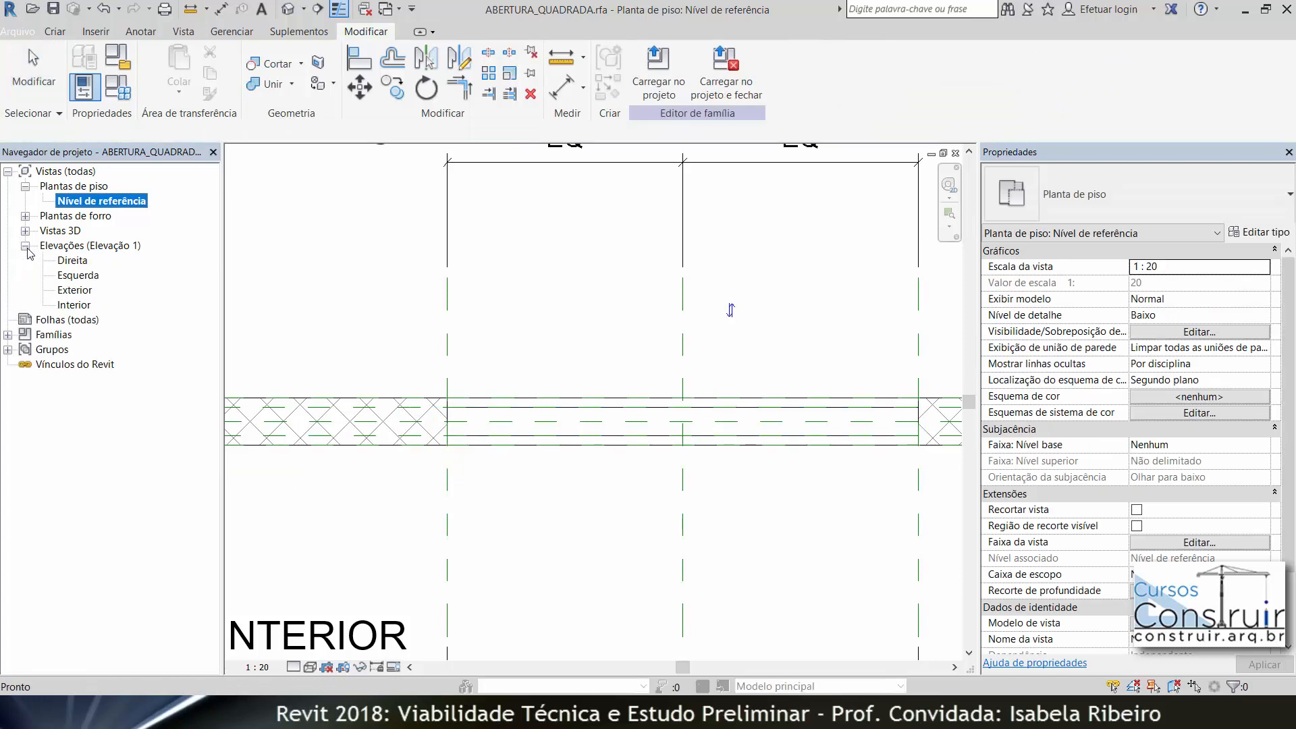
double_click(79, 306)
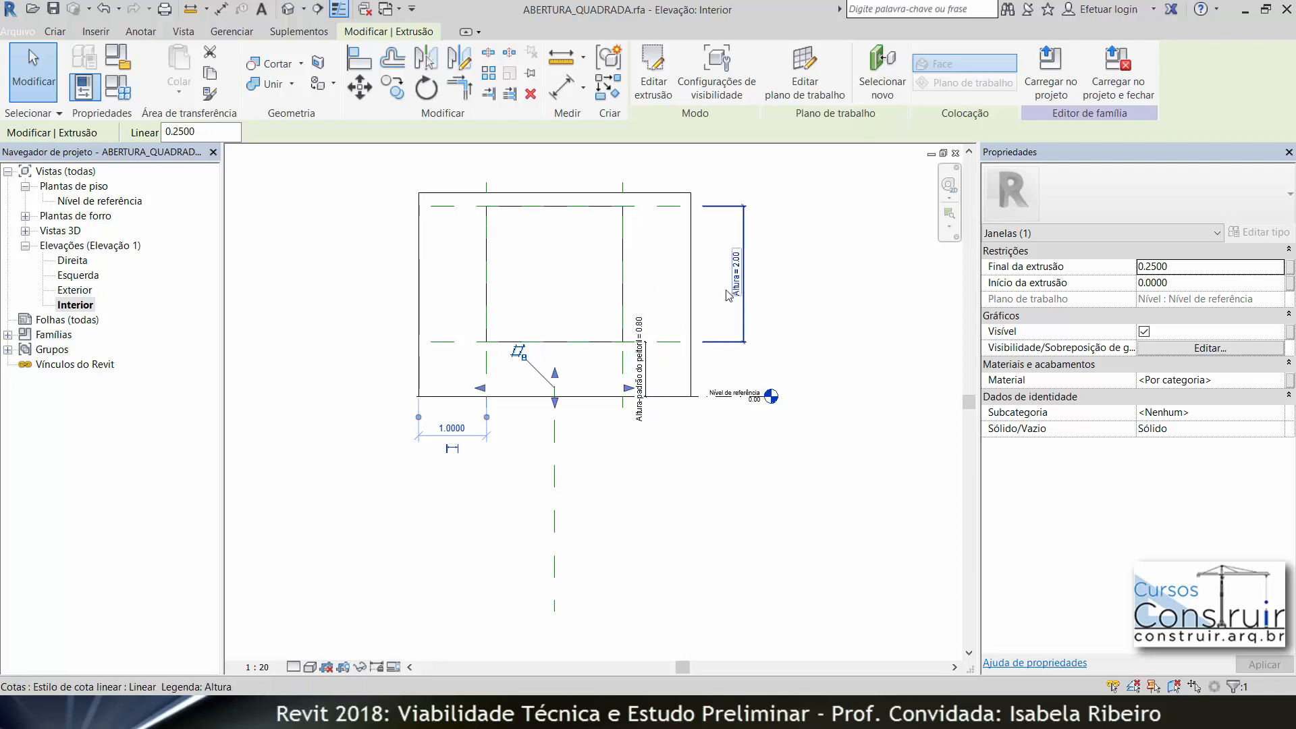
left_click(310, 666)
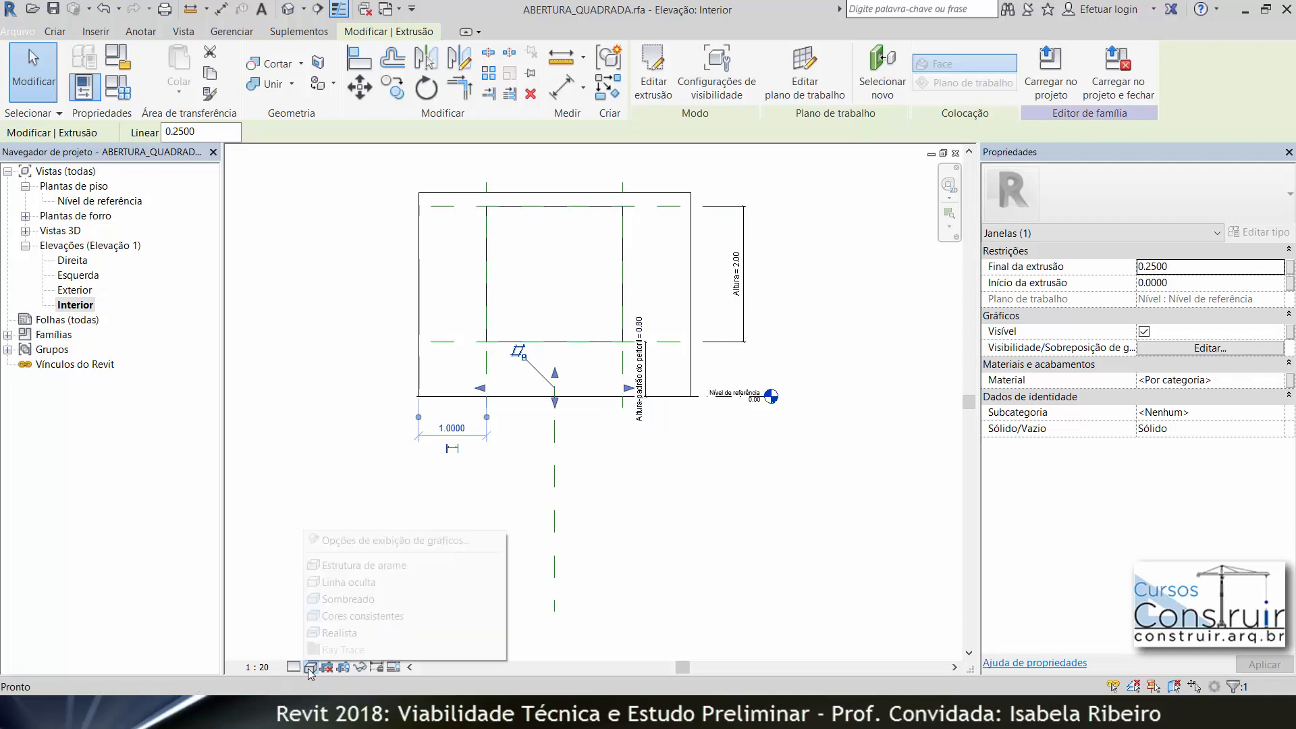
left_click(366, 567)
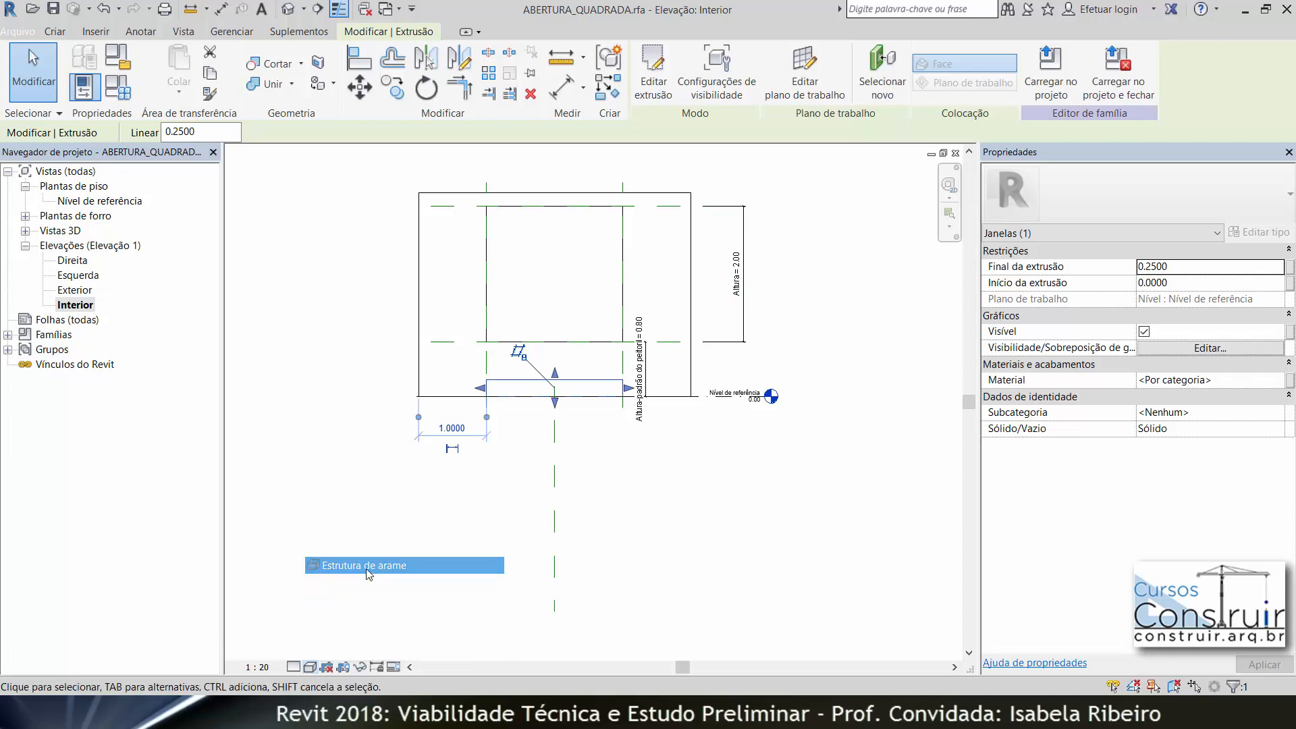
left_click(621, 478)
scroll(561, 384, "up", 3)
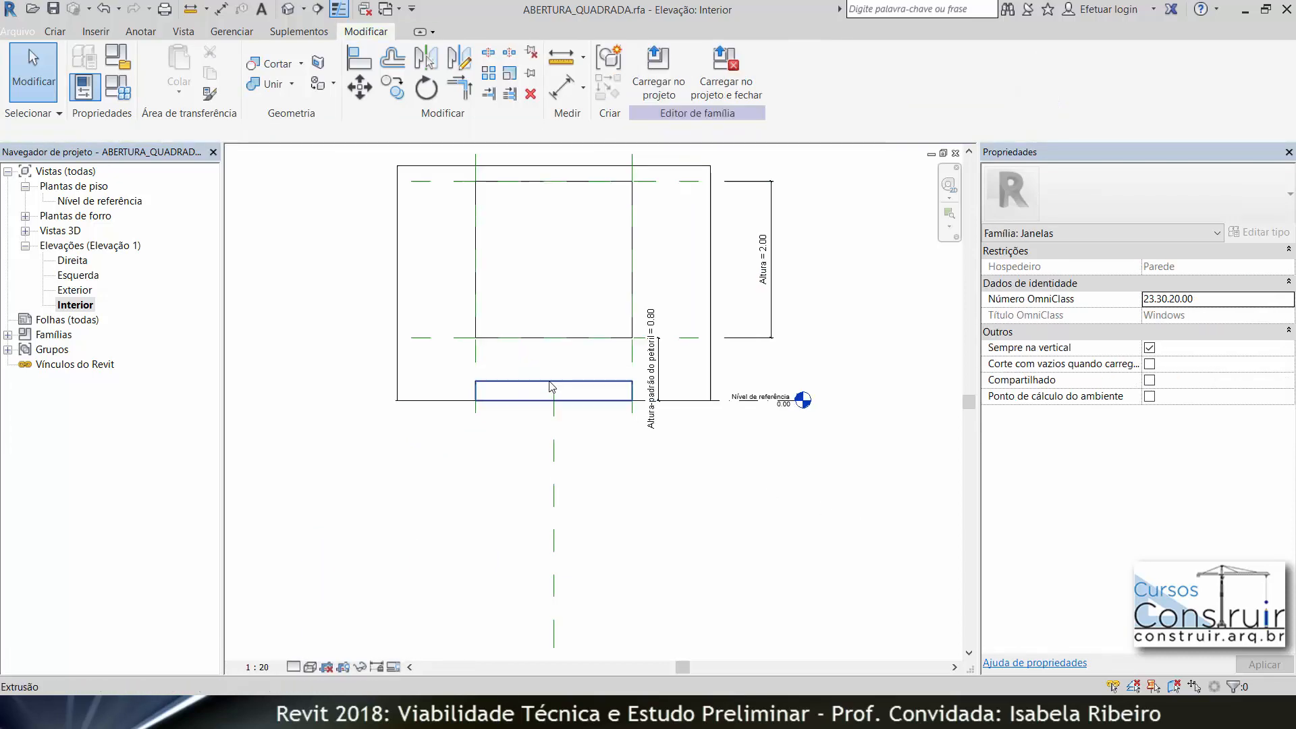
left_click(572, 386)
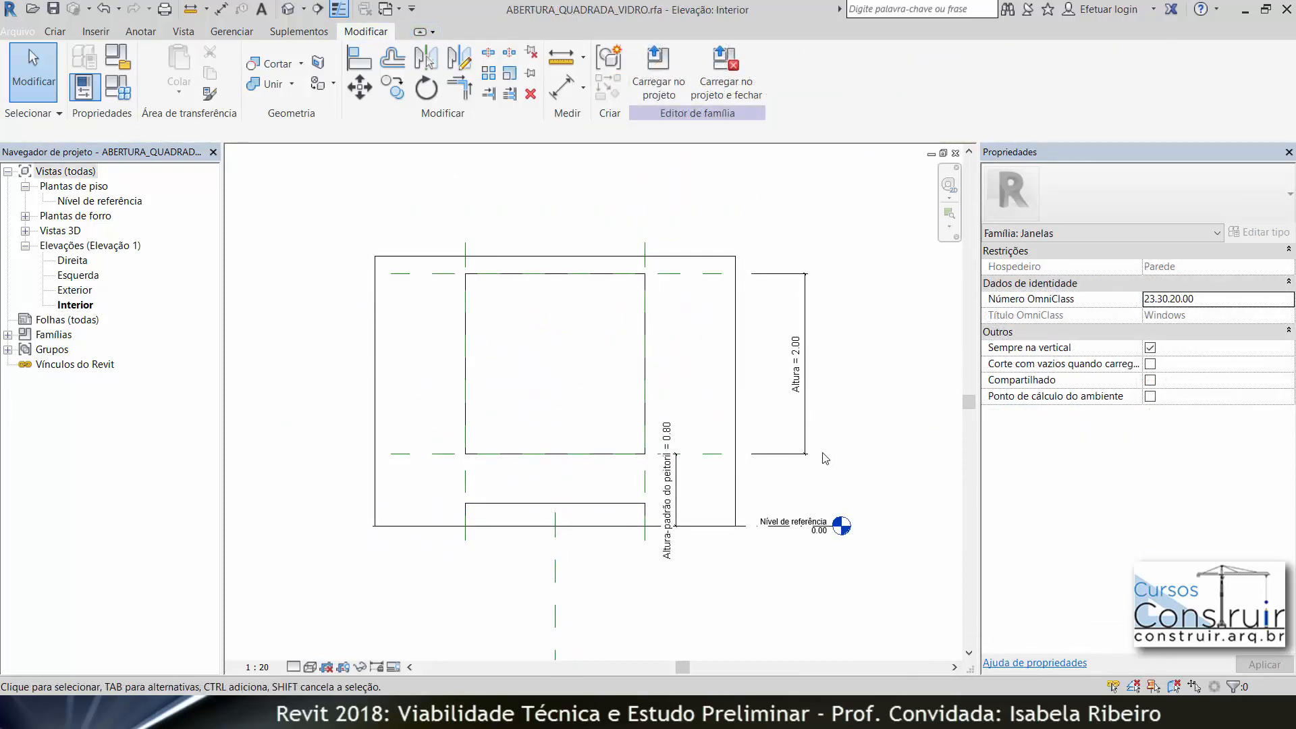
Align the extrusion's upper edge with the reference plane at the opening's head and lock the alignment
left_click(356, 64)
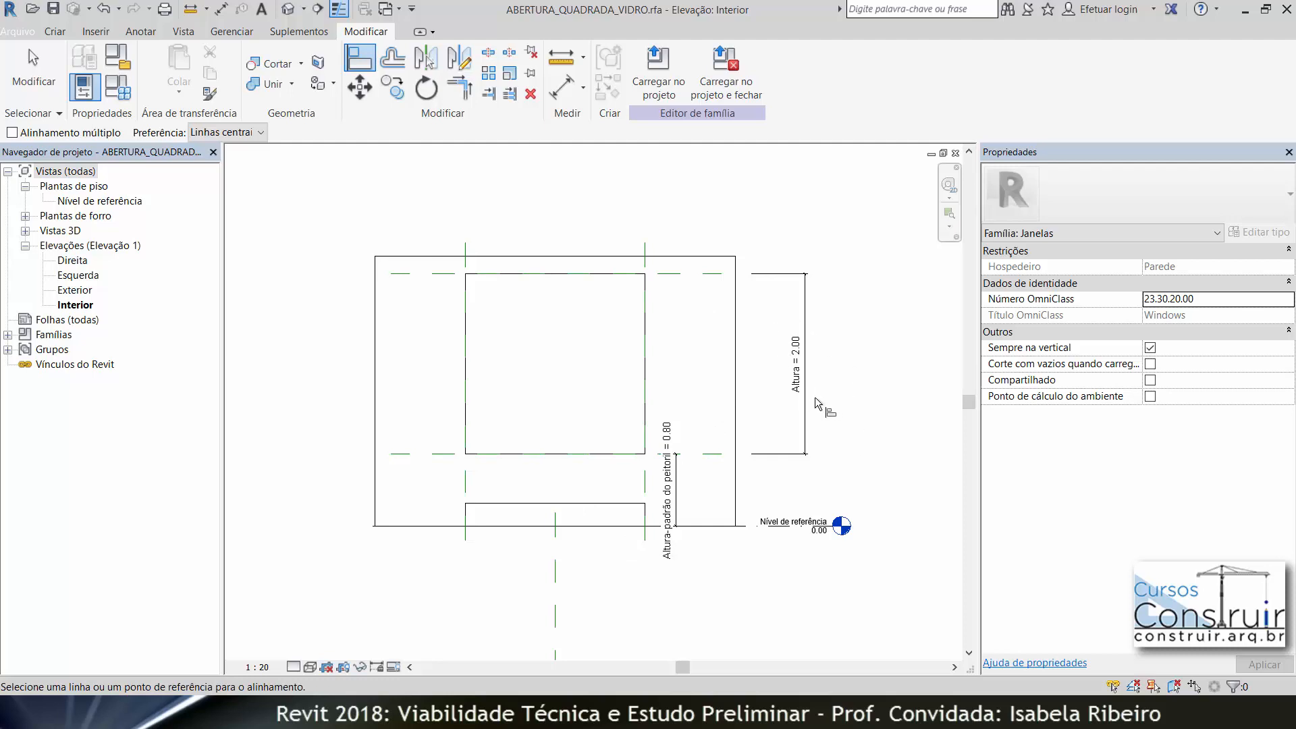
left_click(678, 274)
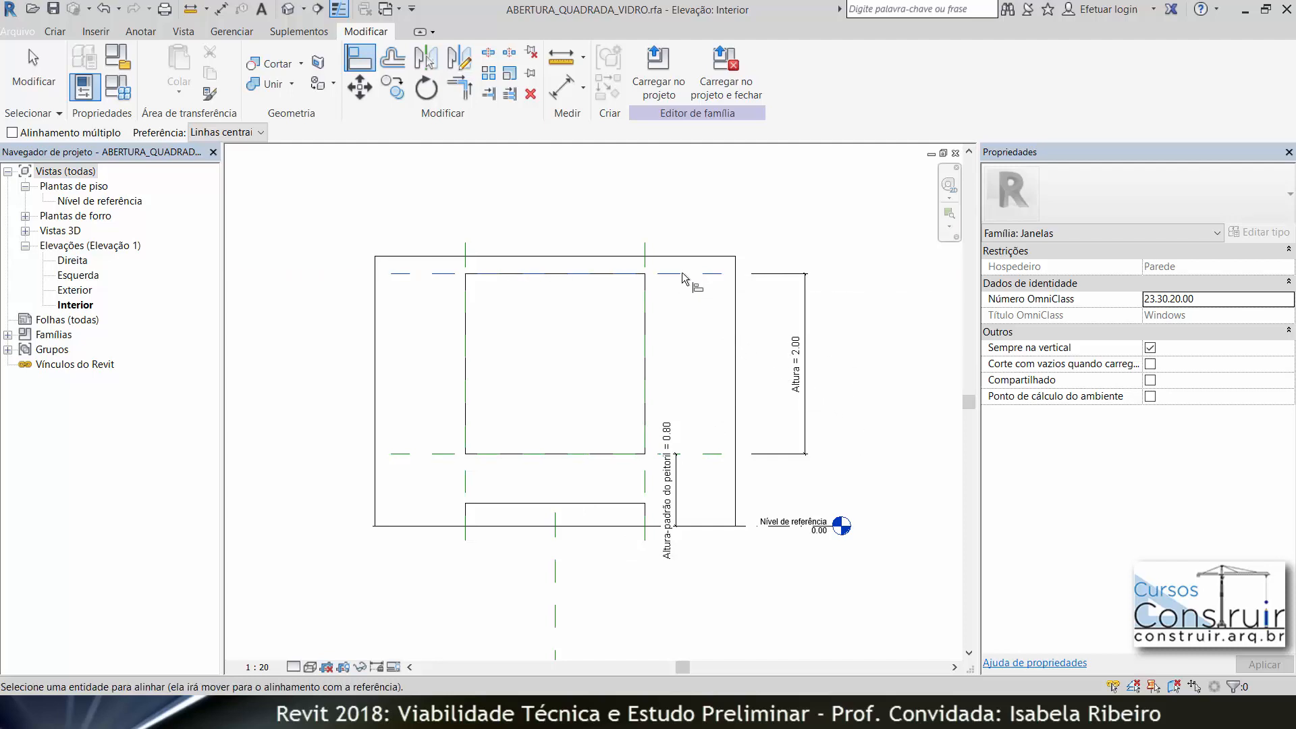
left_click(594, 503)
left_click(579, 250)
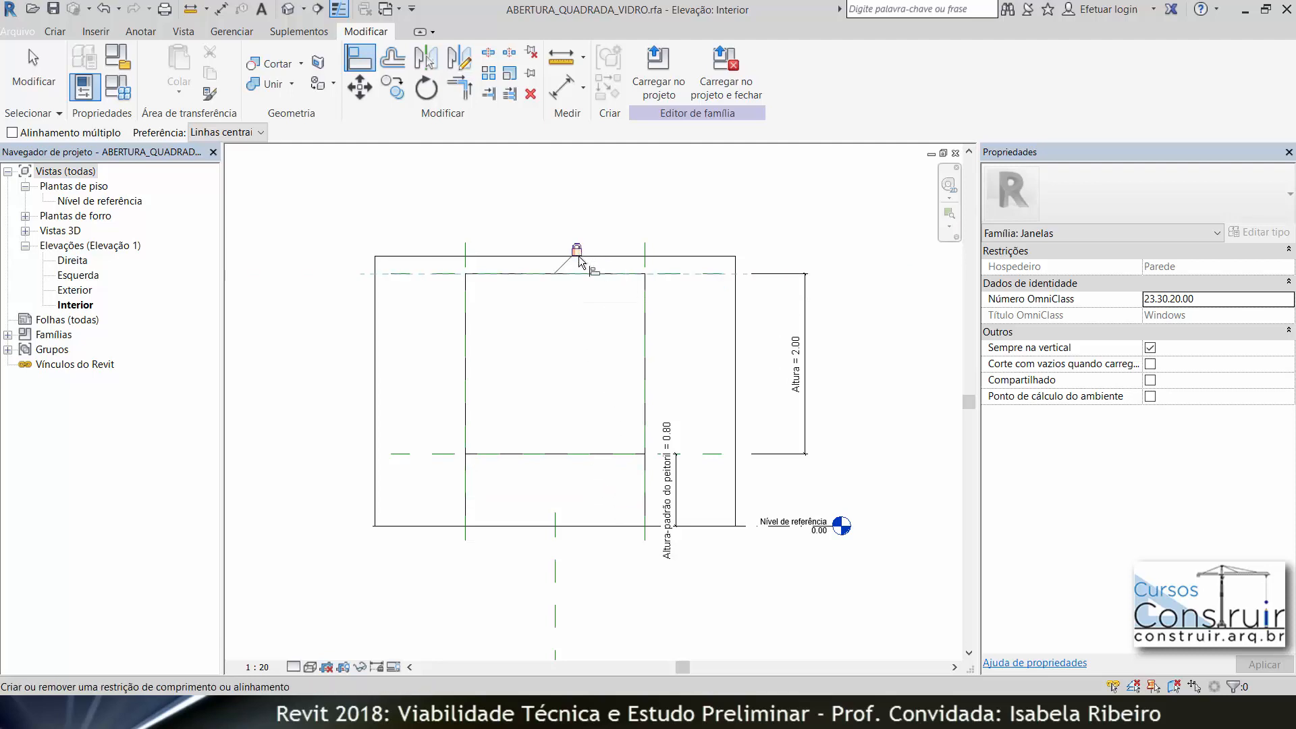
Align the extrusion's lower edge with the reference plane at the opening's sill and lock the alignment
left_click(422, 455)
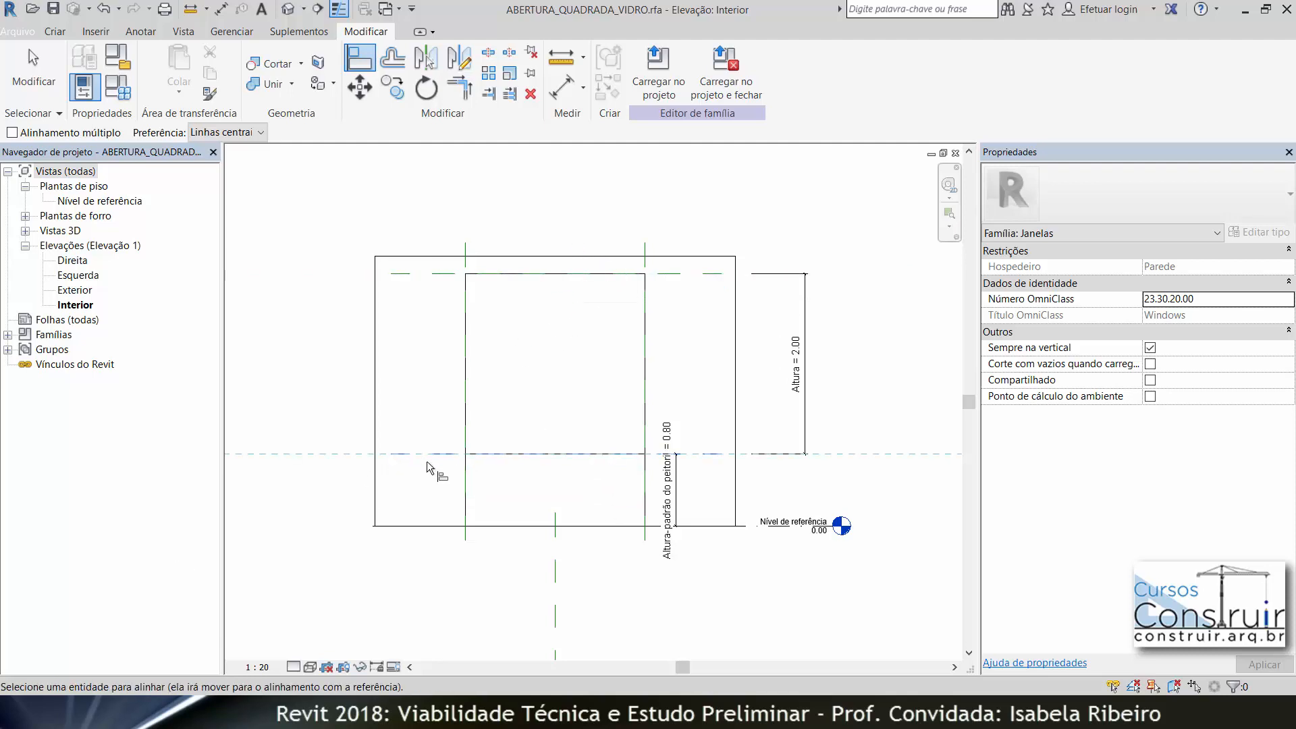
left_click(509, 527)
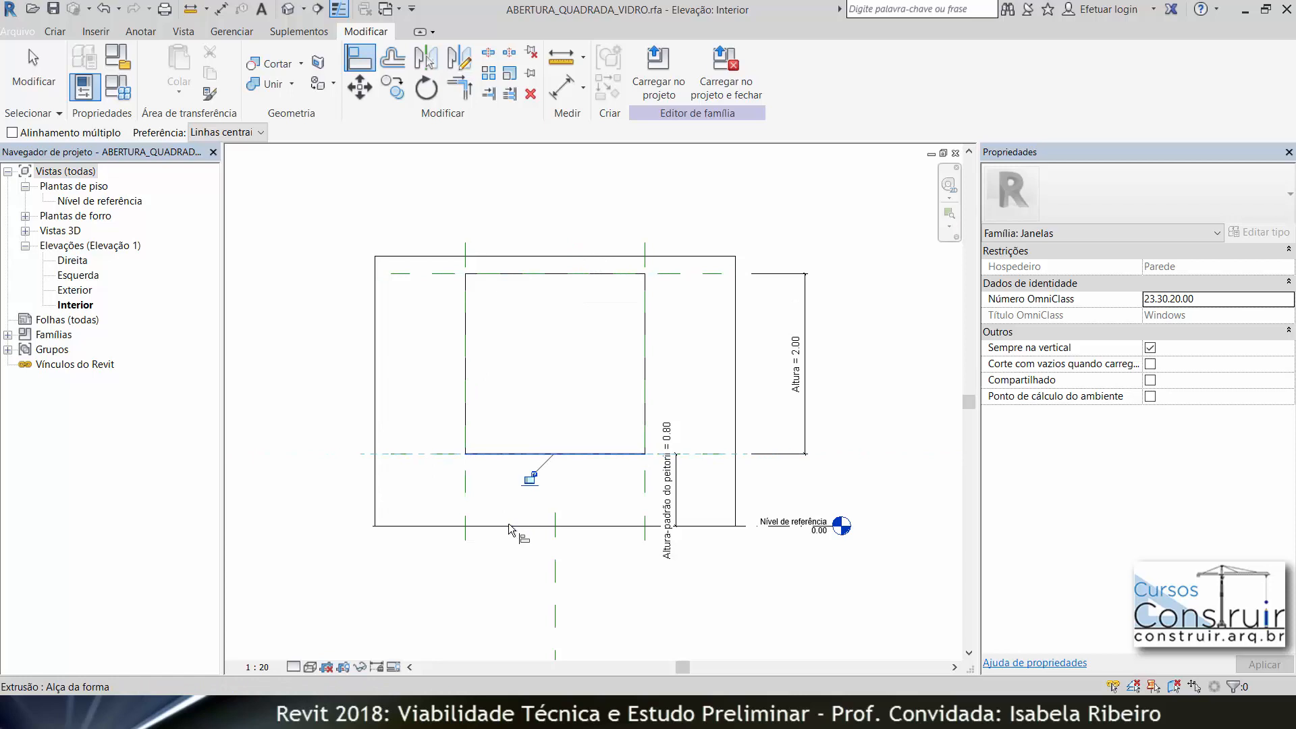
left_click(530, 479)
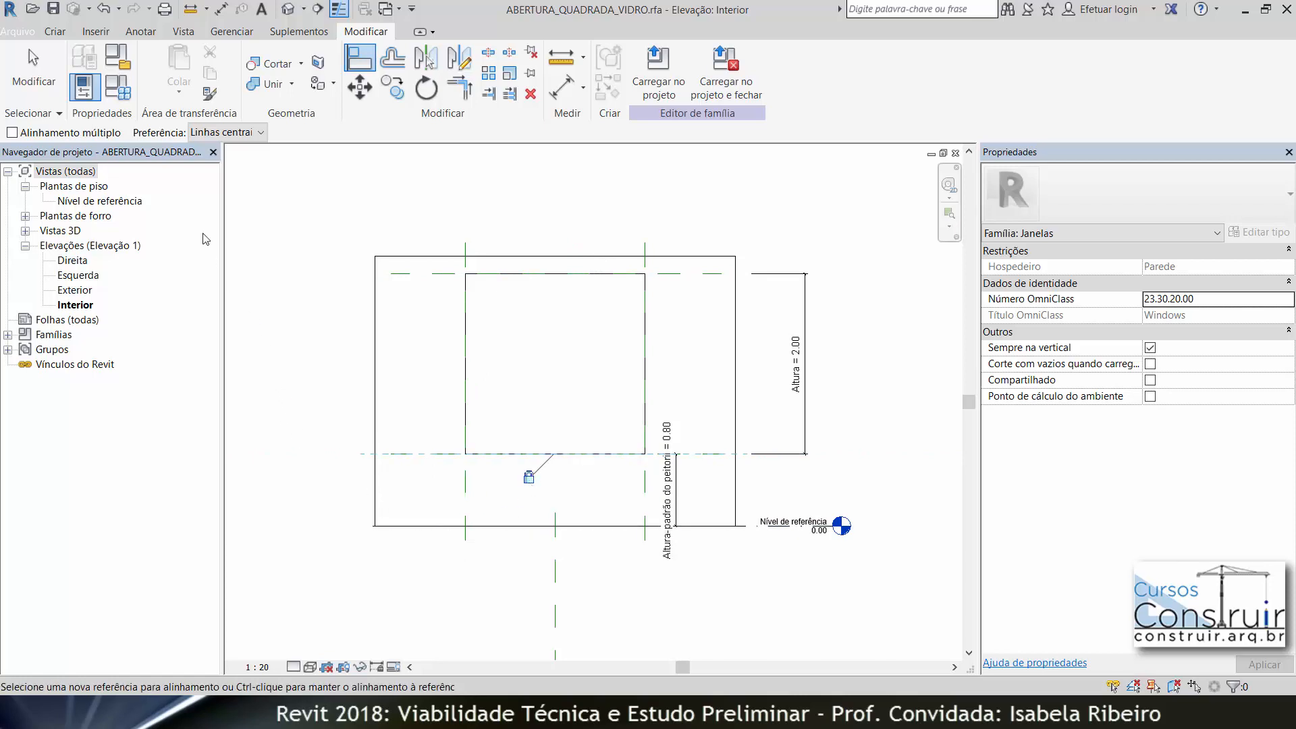
Test the family's flexing by applying 3 to the Altura parameter and then 3 to Largura in the family types
left_click(115, 95)
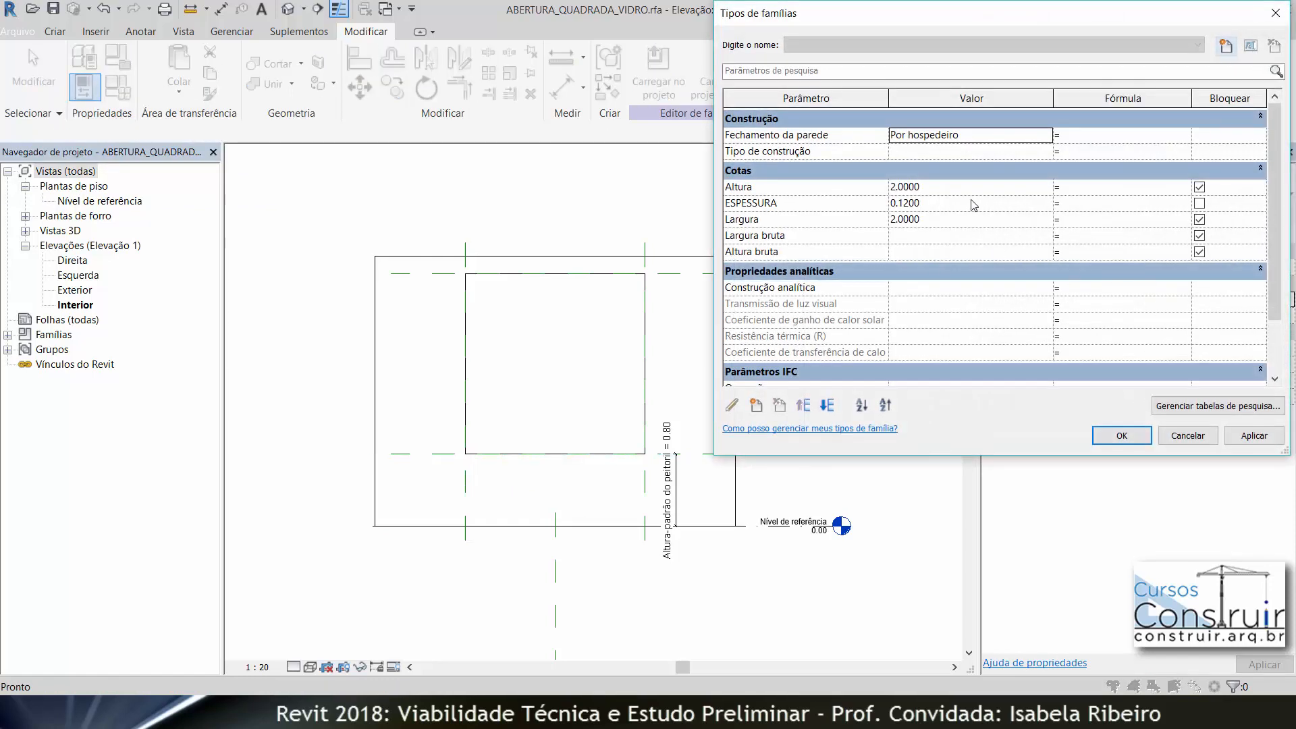
left_click(976, 193)
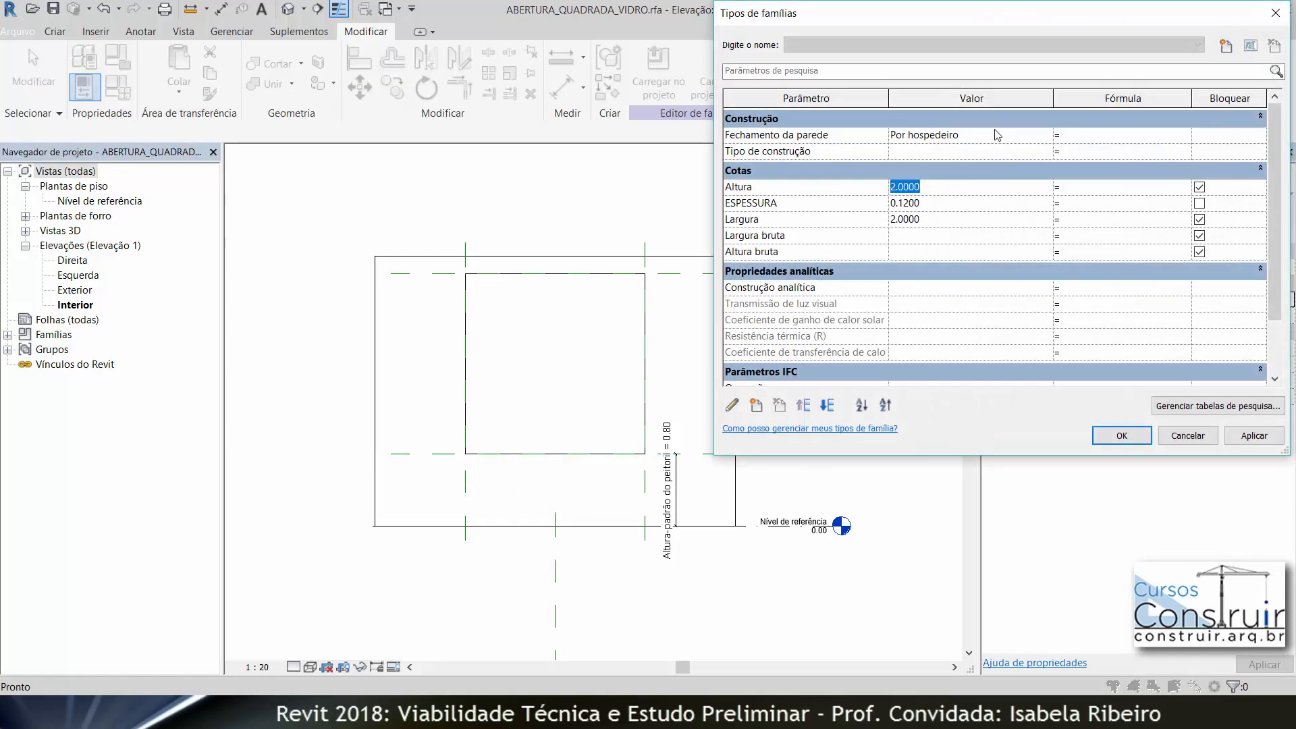
type("3")
left_click(1254, 436)
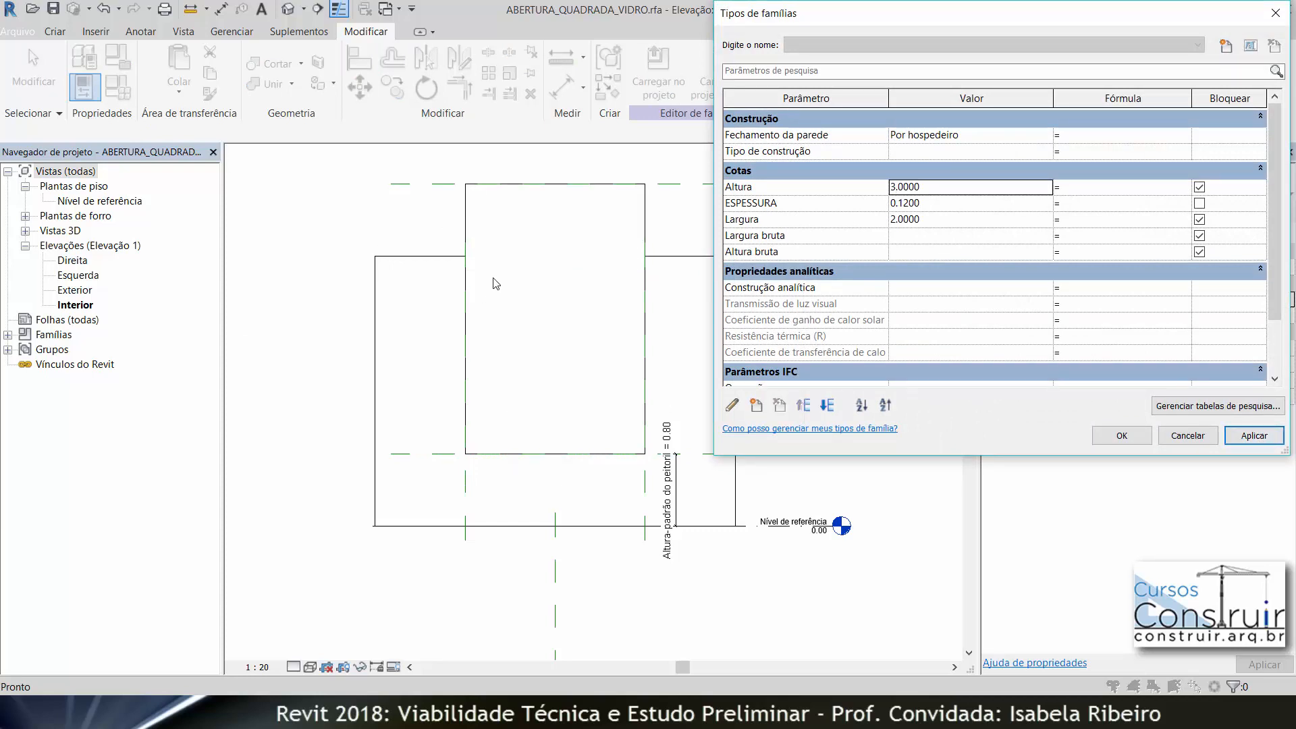
left_click(922, 217)
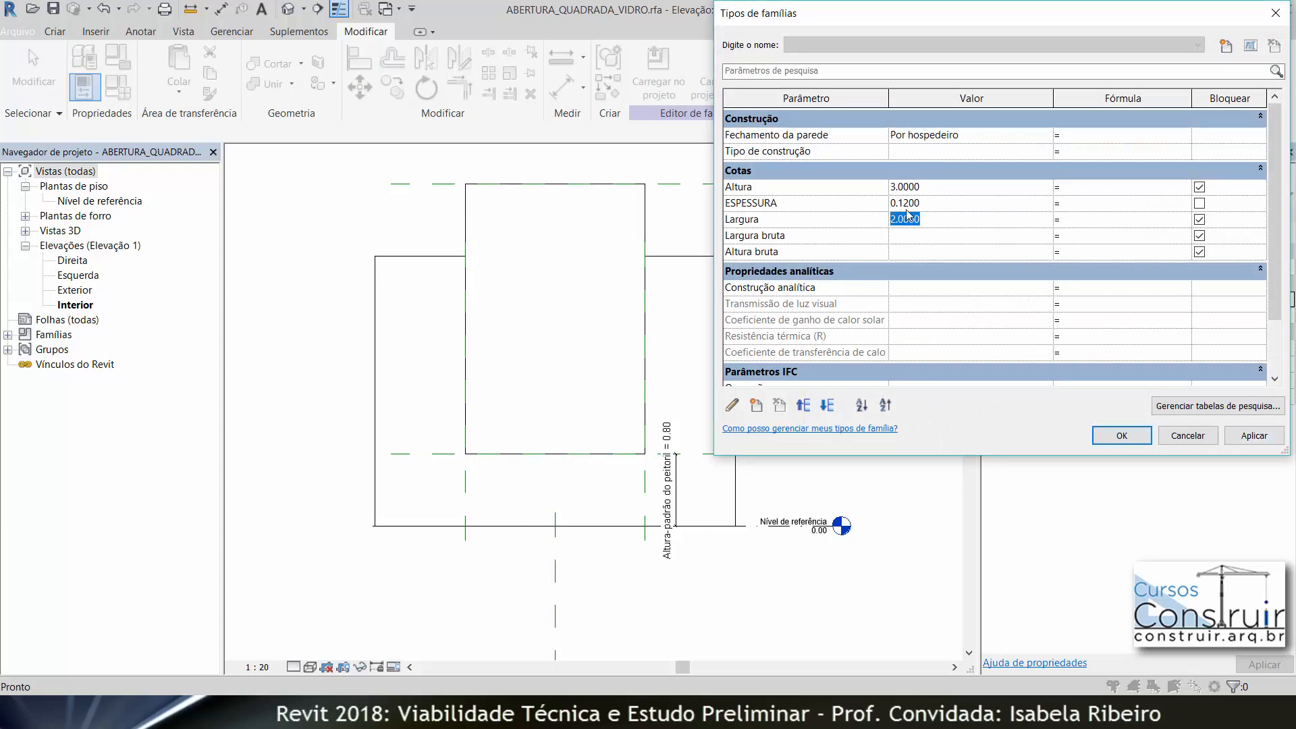
type("3")
left_click(1254, 435)
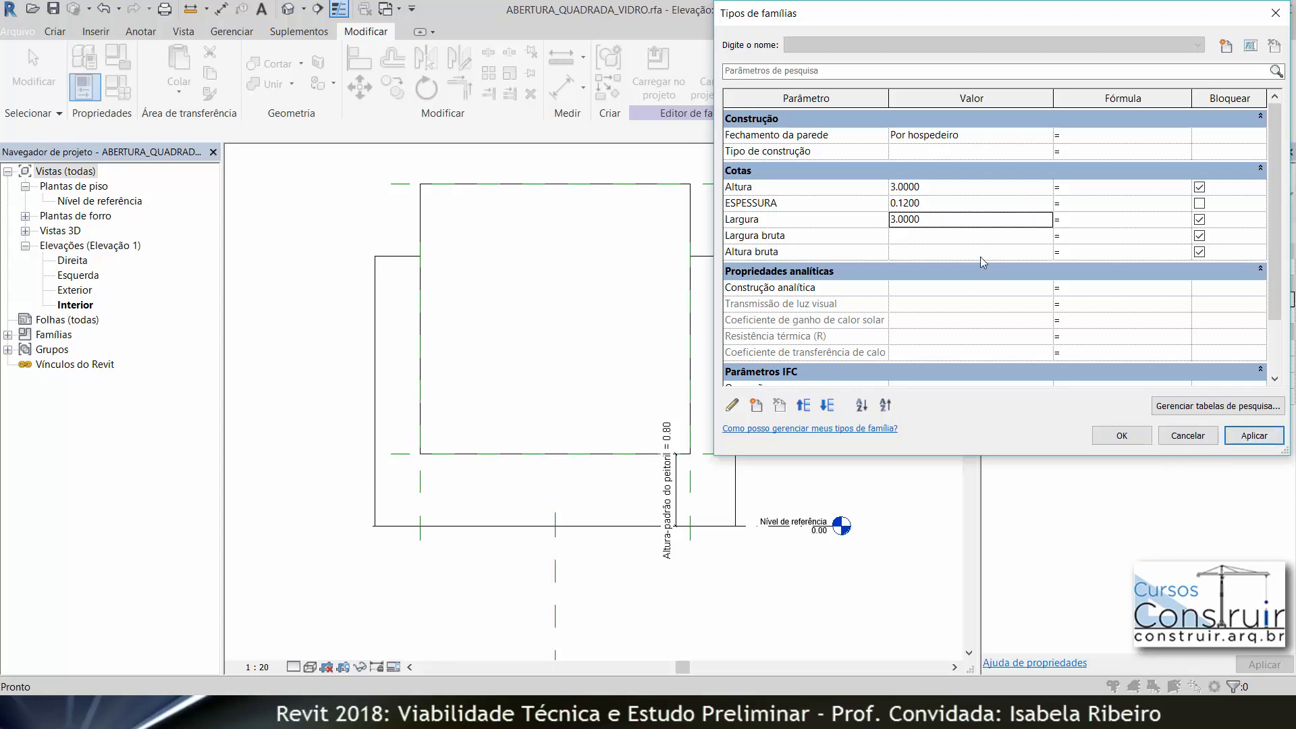
Set both Largura and Altura back to 2 and confirm the family types
left_click(971, 219)
type("2")
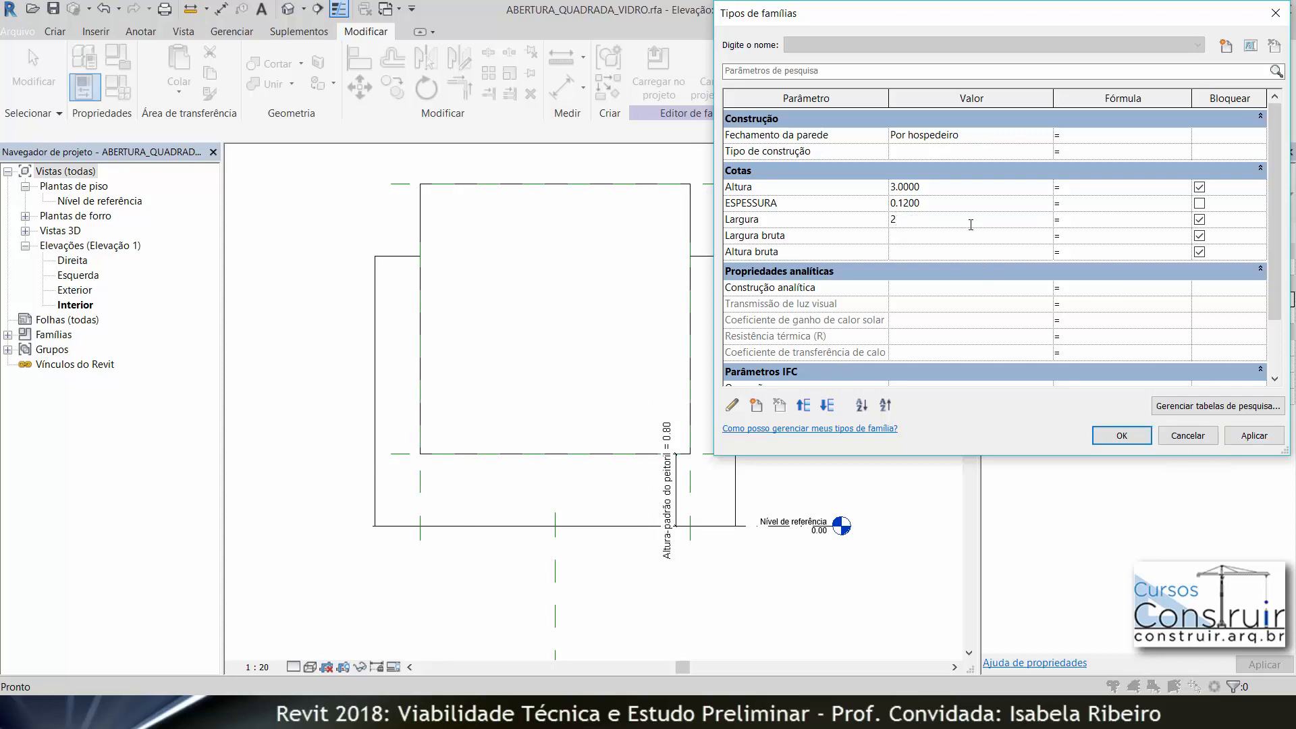
left_click(954, 188)
type("2")
left_click(1121, 436)
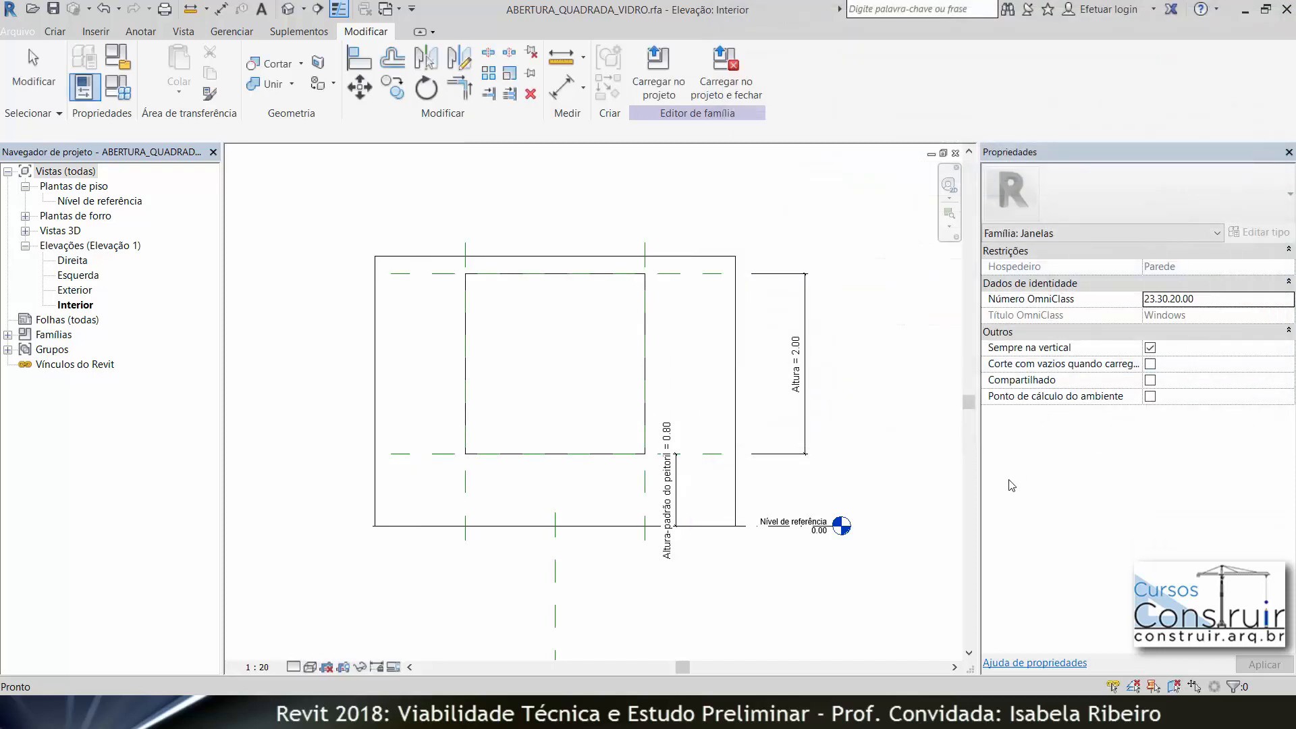
key("Escape")
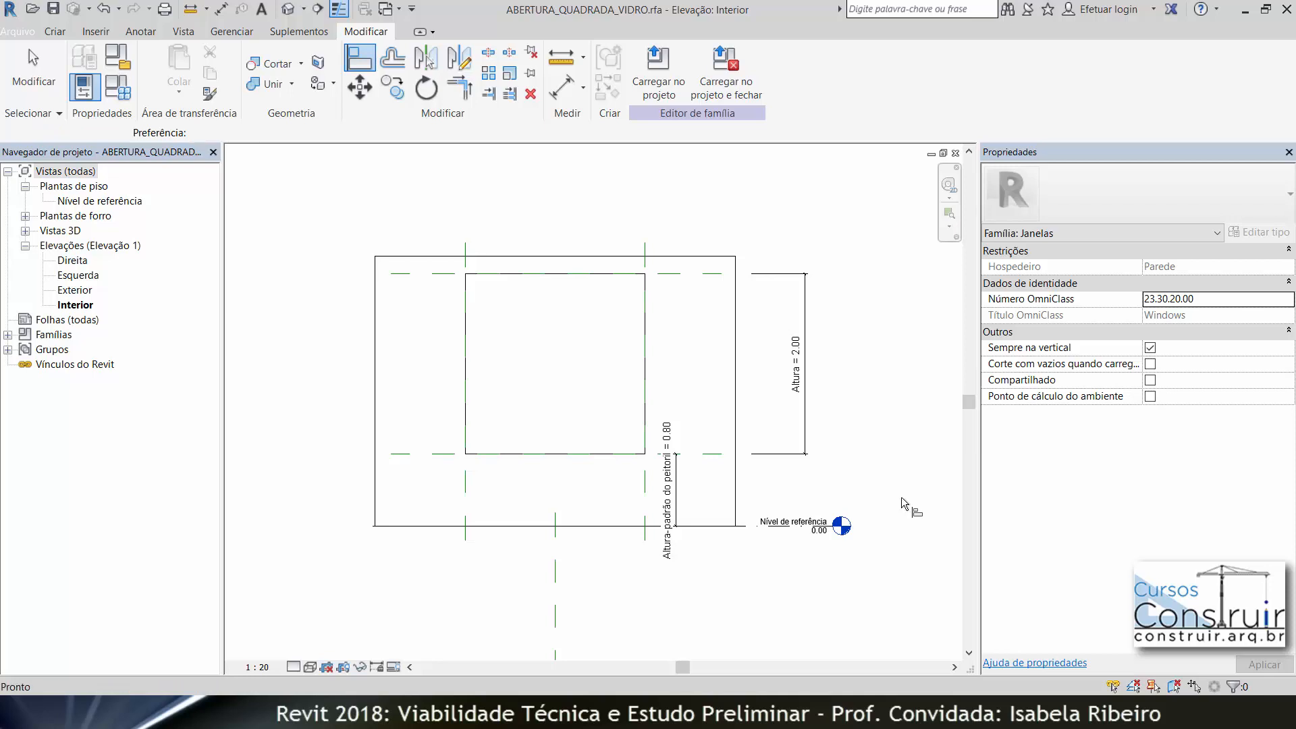
Associate the extrusion's material with a new type parameter named MATERIAL, grouped under Materiais e acabamentos
left_click(646, 321)
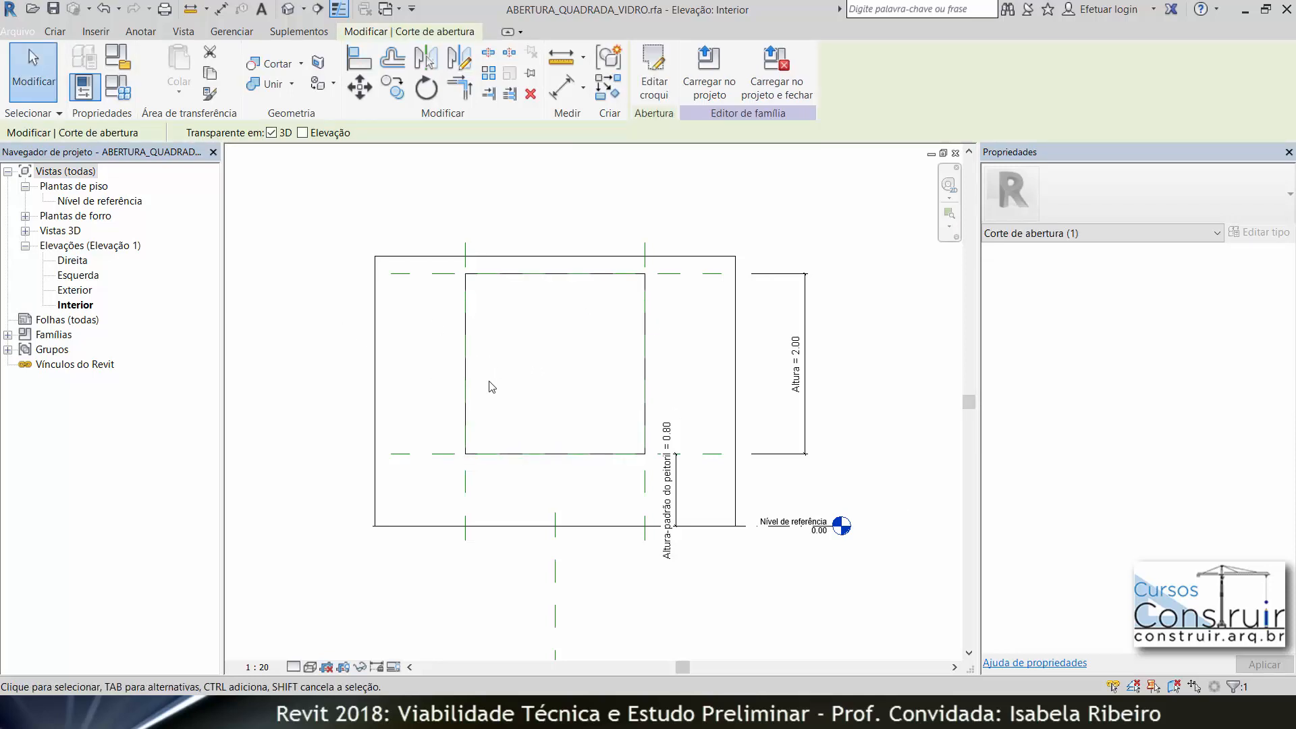
left_click(579, 194)
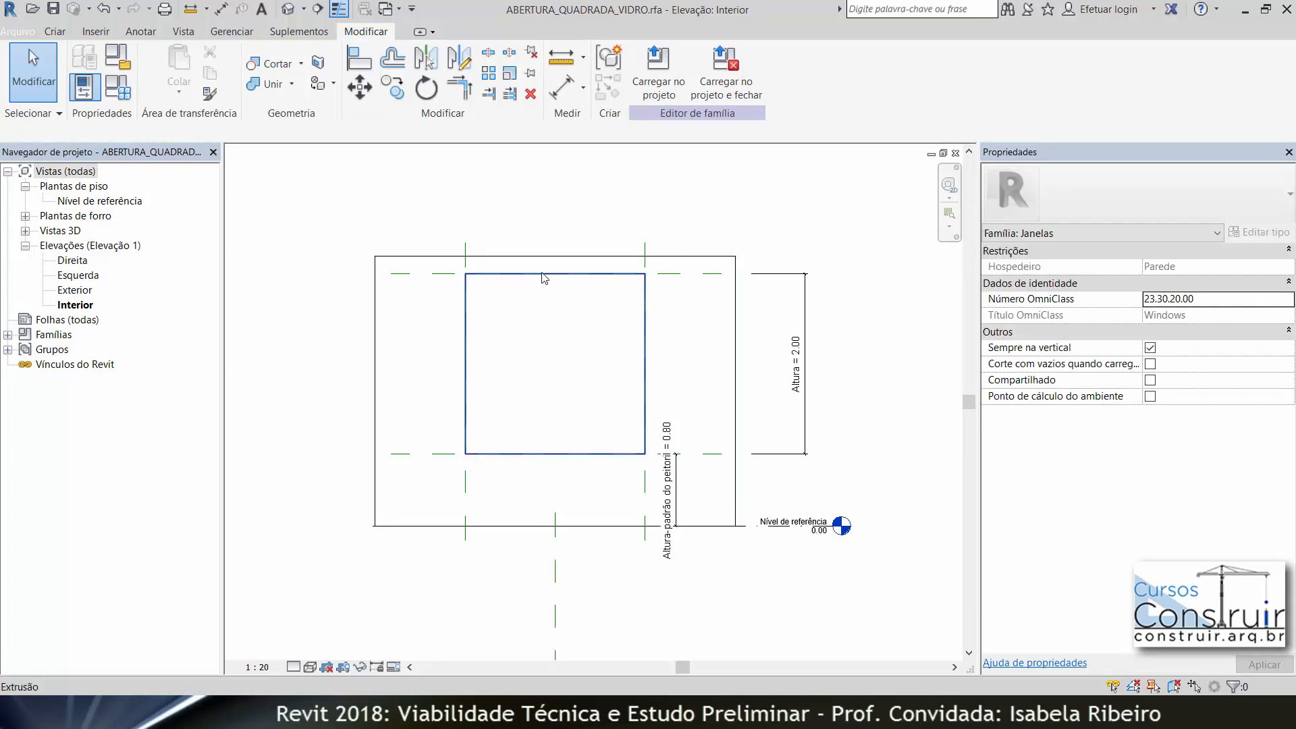
left_click(576, 300)
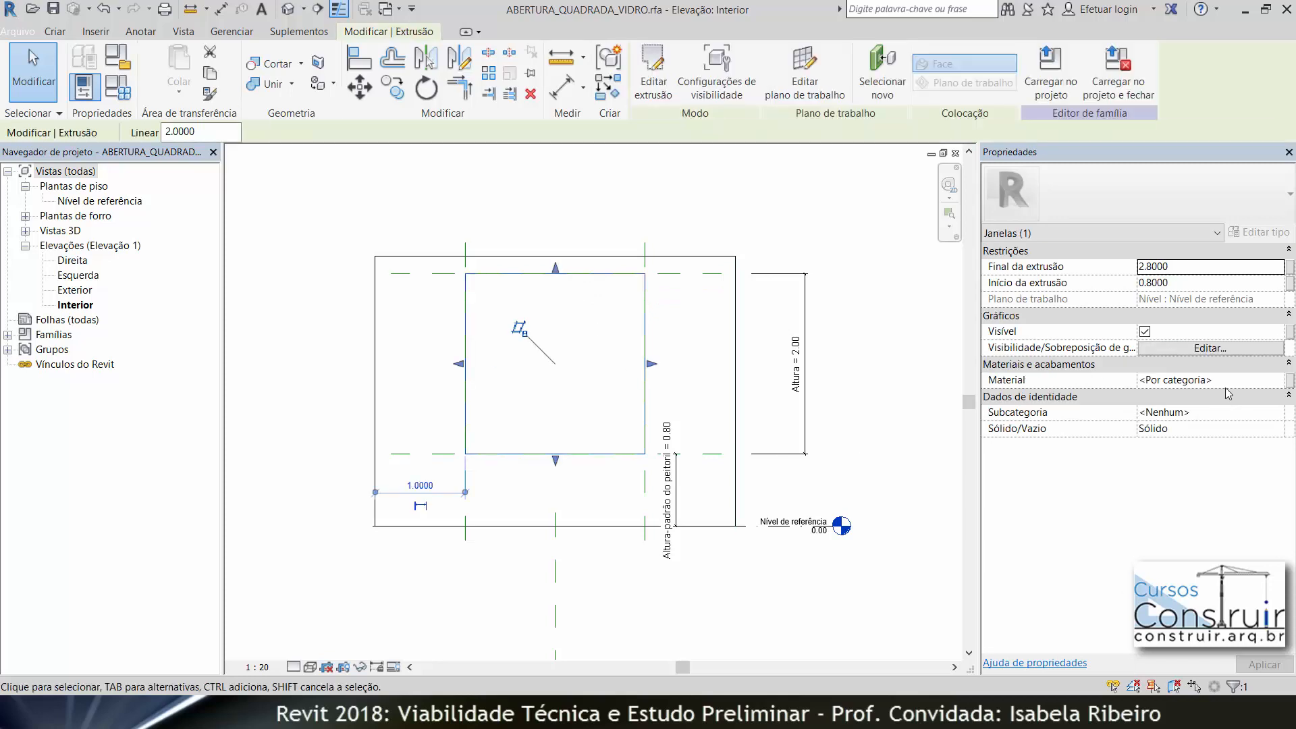
left_click(1289, 380)
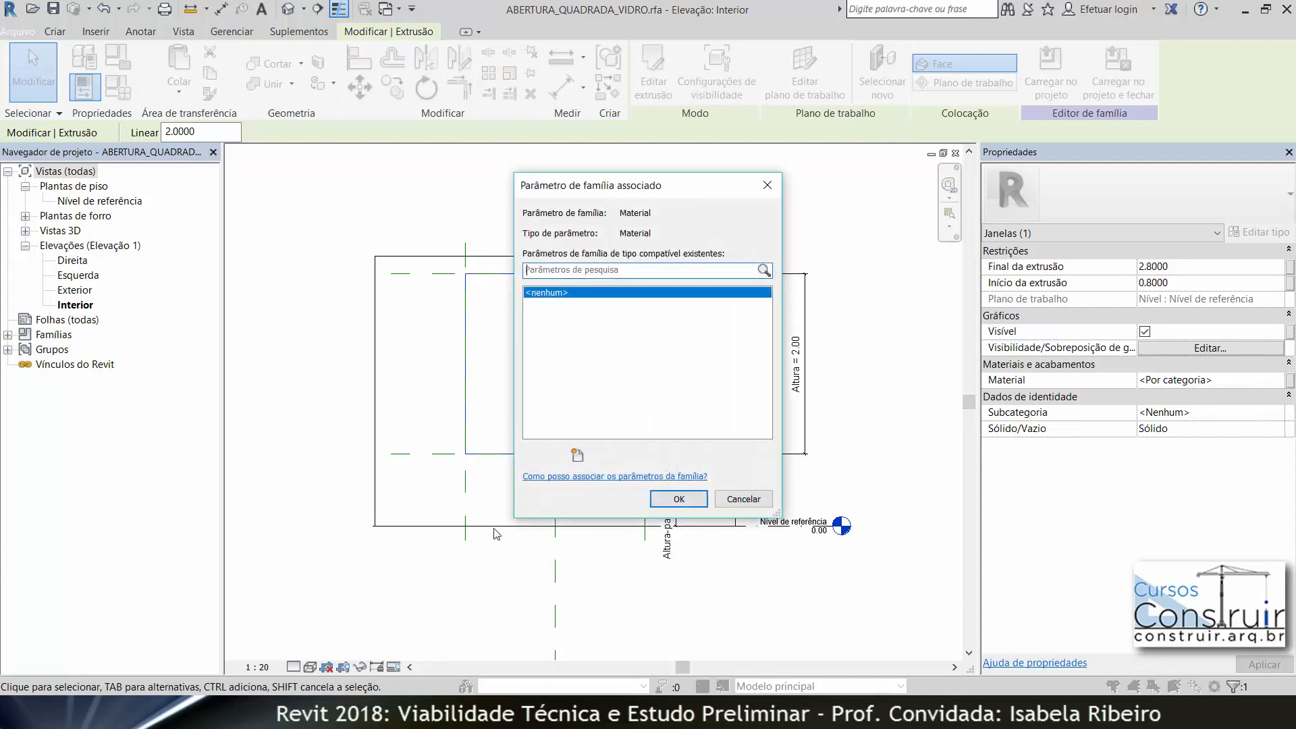
left_click(577, 455)
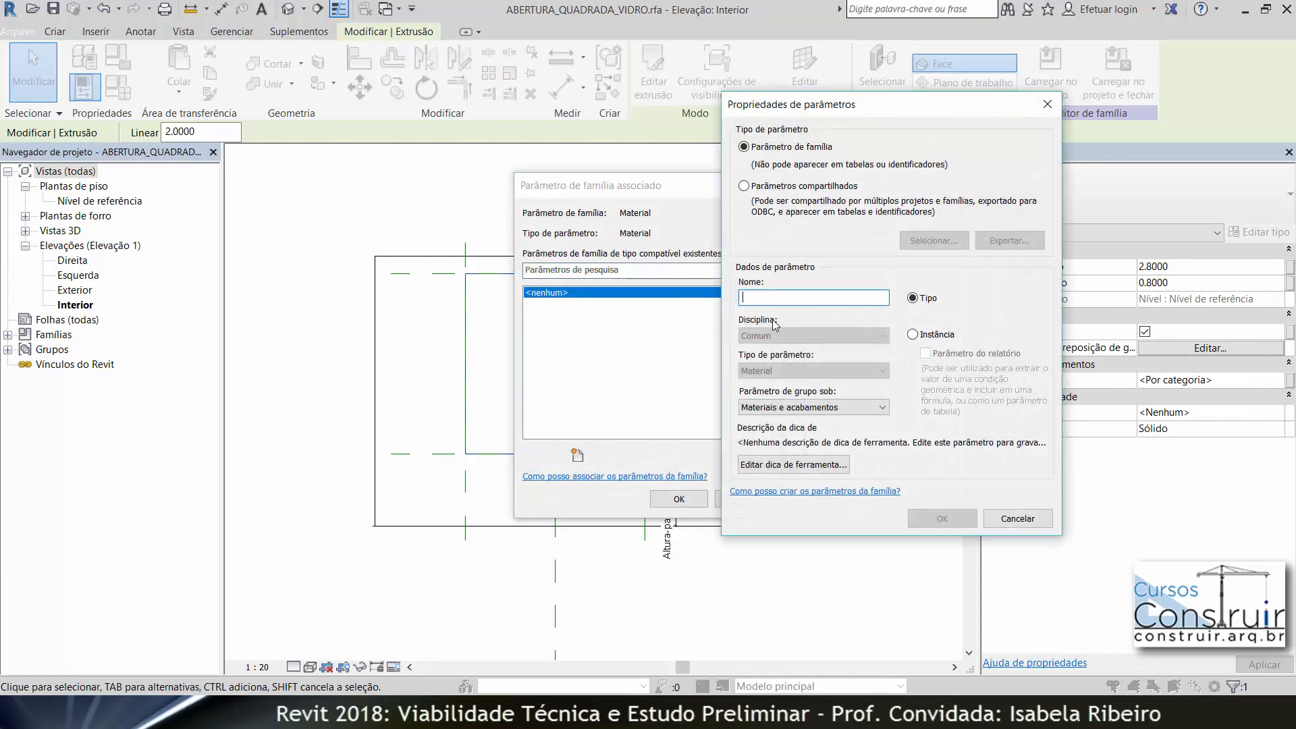
type("MATERIAL")
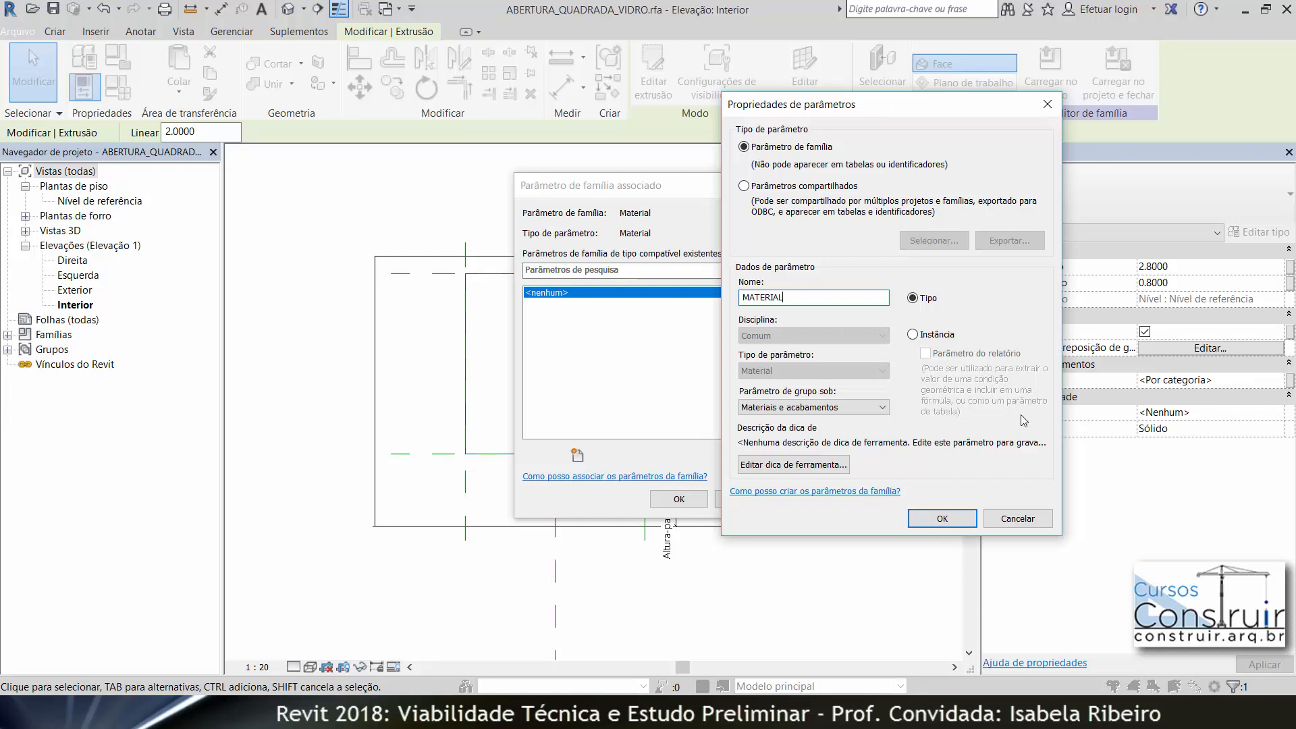
left_click(941, 518)
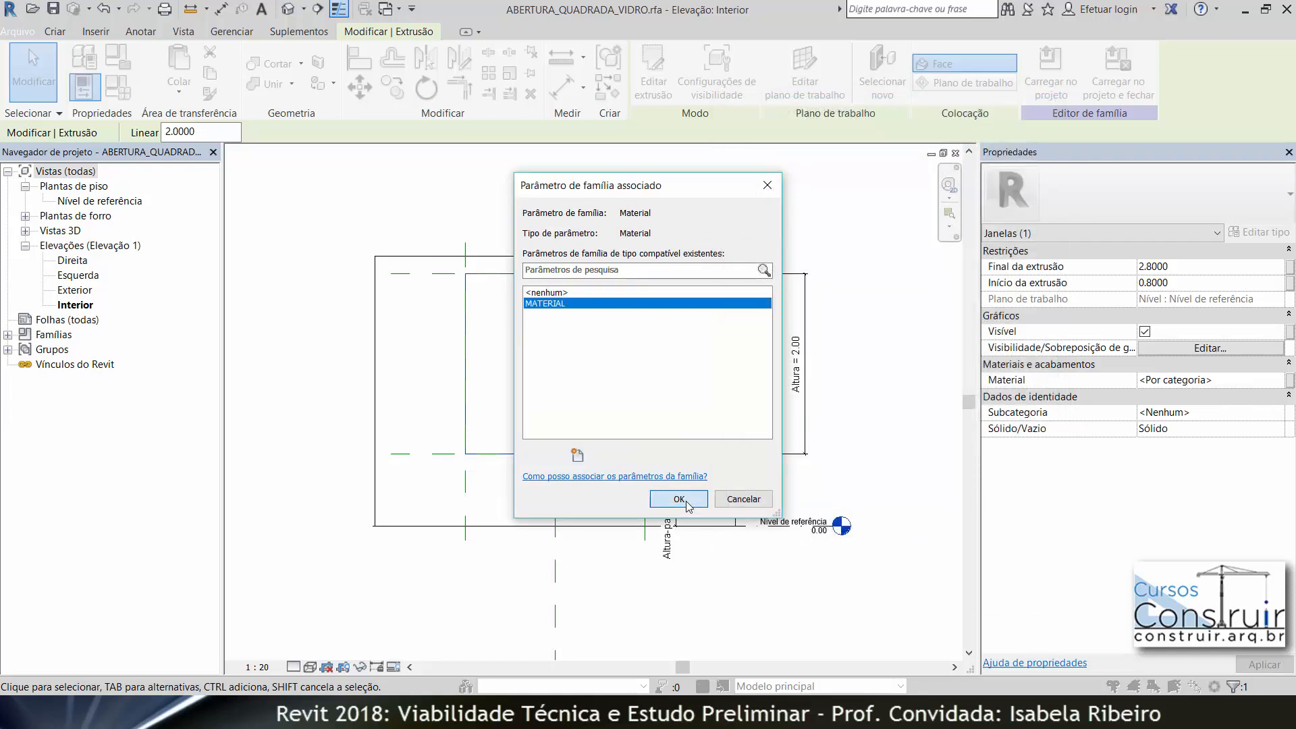
left_click(682, 501)
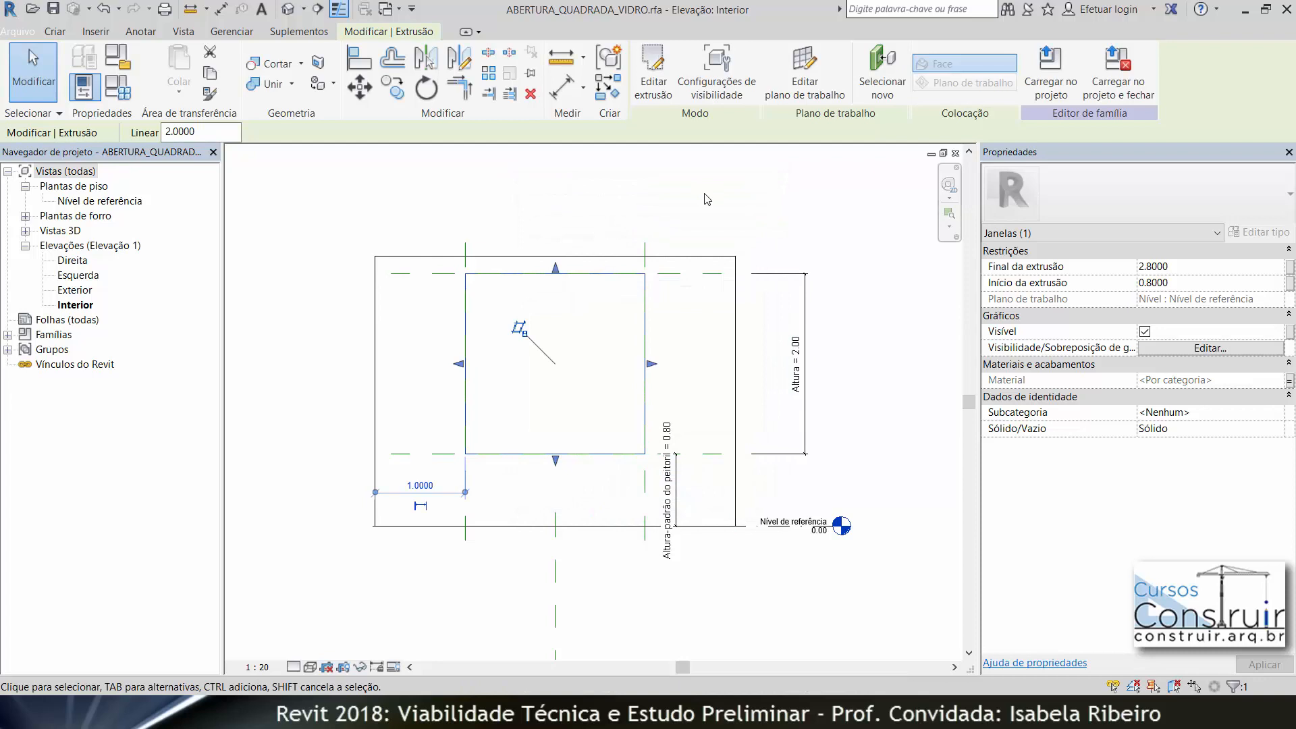
Load the family into Projeto2, replacing the existing version and its parameter values
left_click(1048, 87)
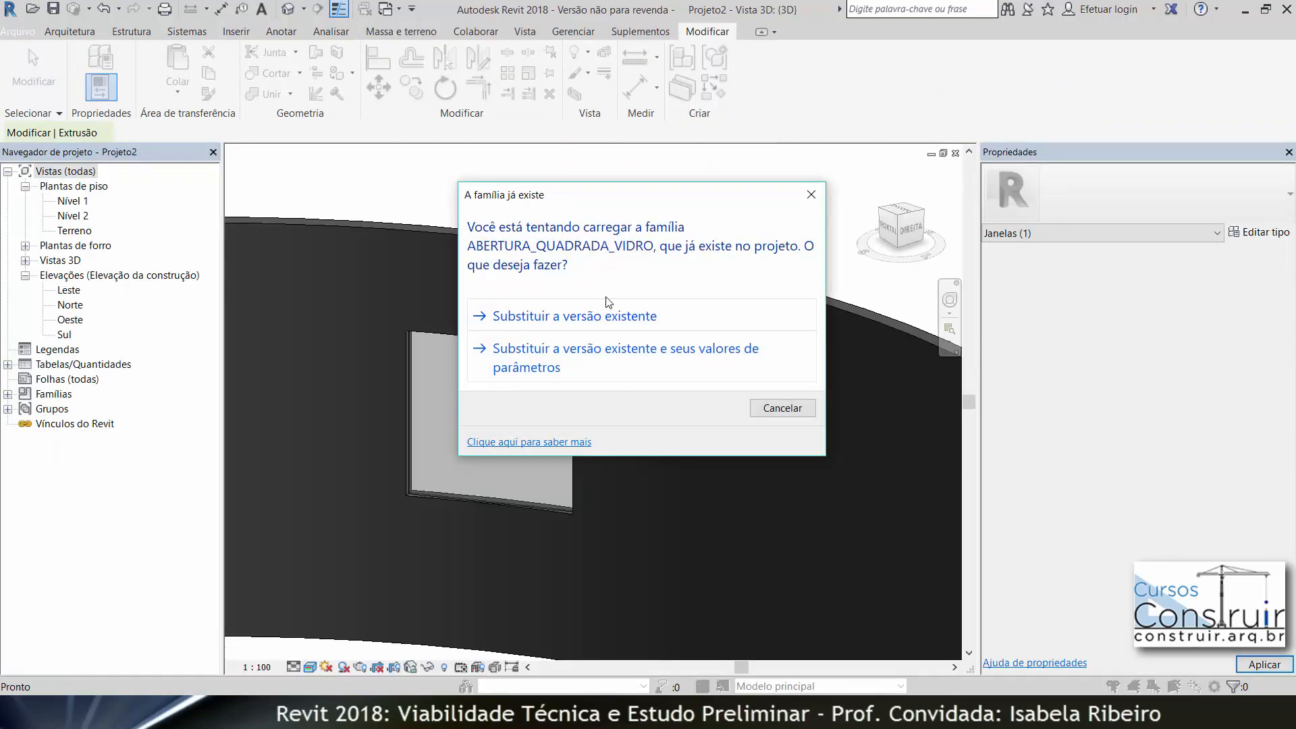
left_click(570, 357)
scroll(630, 432, "down", 5)
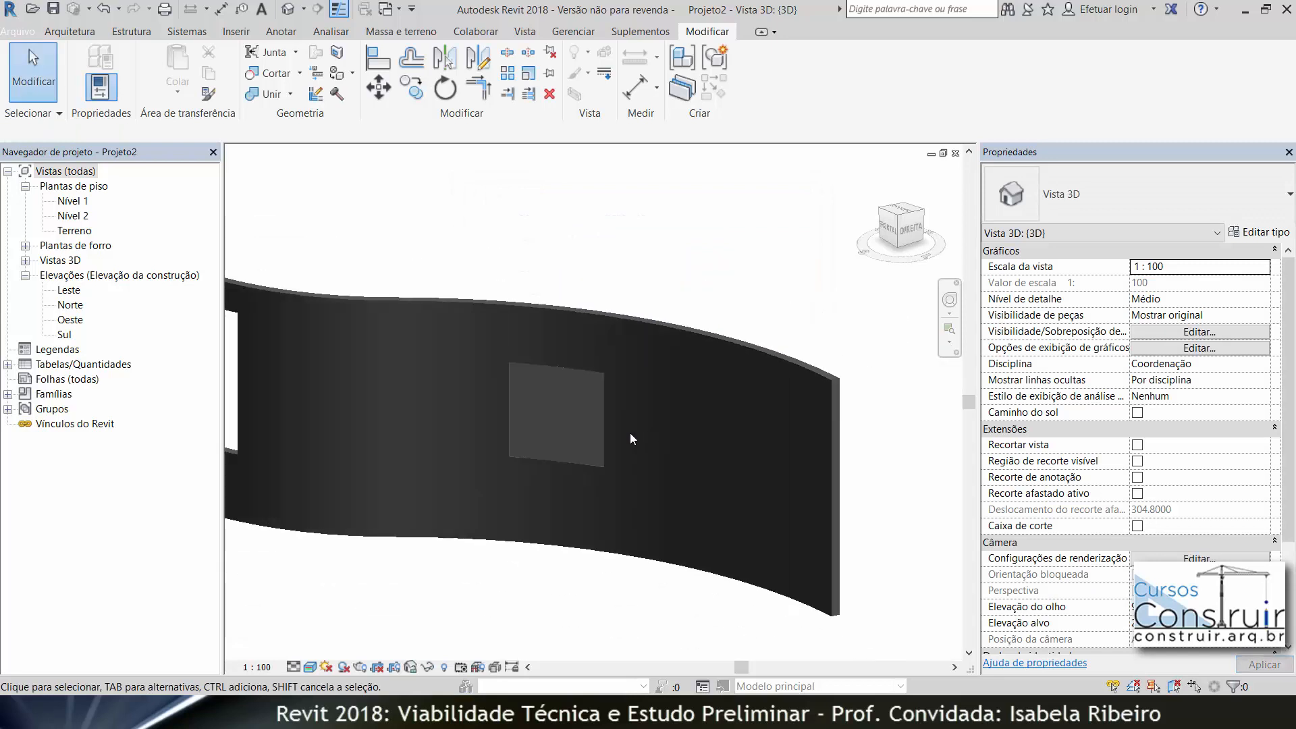
scroll(594, 425, "up", 4)
scroll(588, 422, "up", 2)
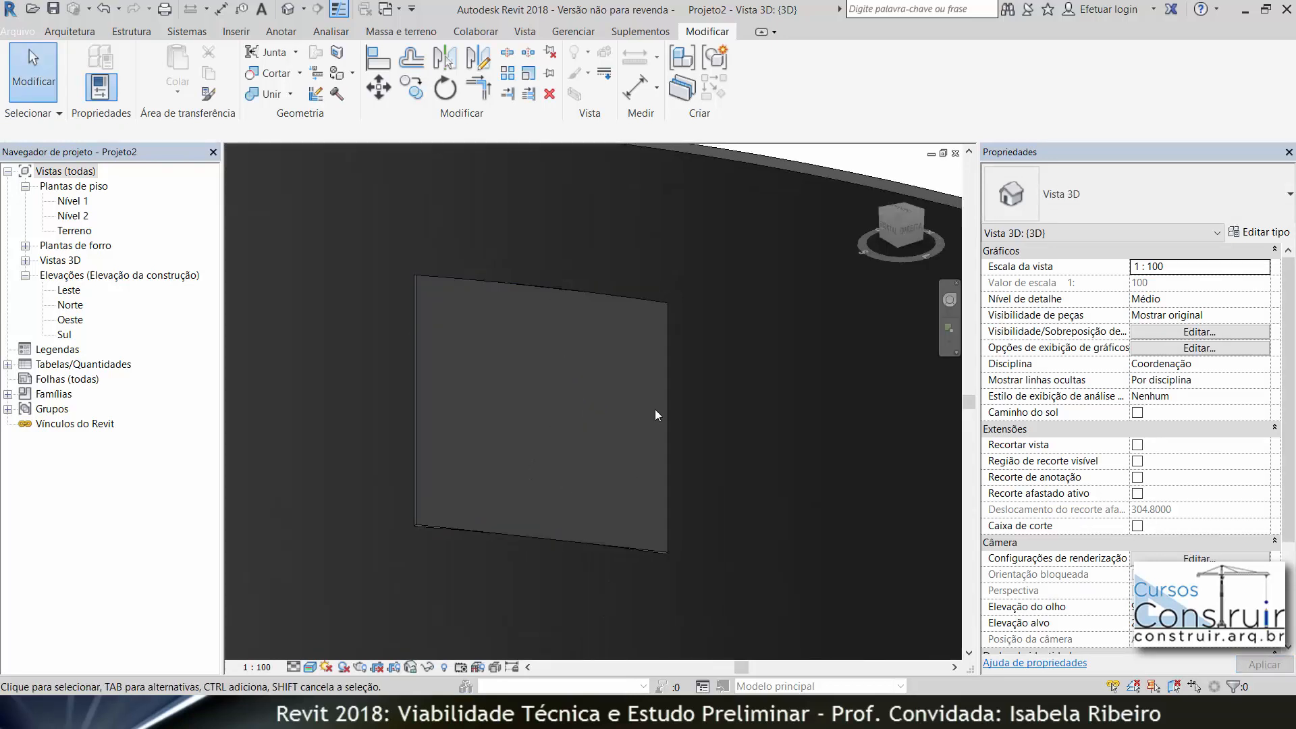
Set the MATERIAL type parameter of the ABERTURA_QUADRADA_VIDRO opening to Vidro
left_click(592, 293)
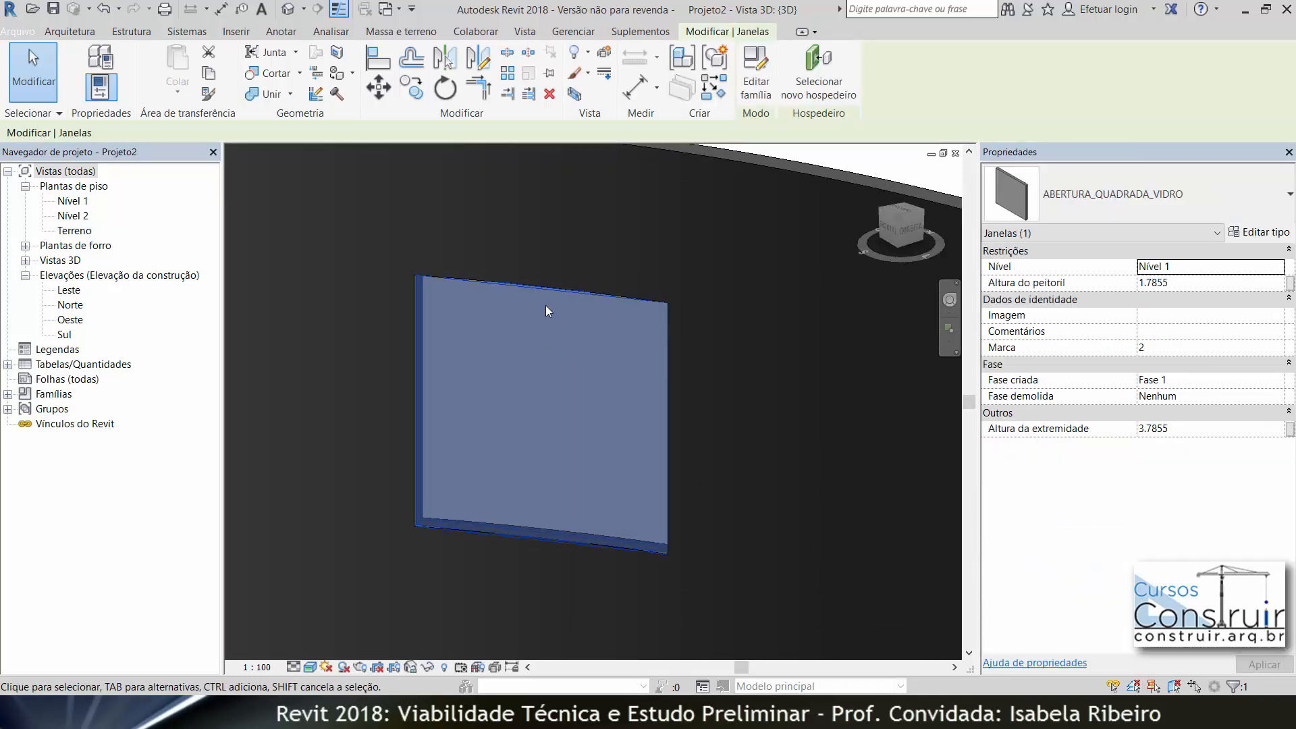
left_click(1264, 233)
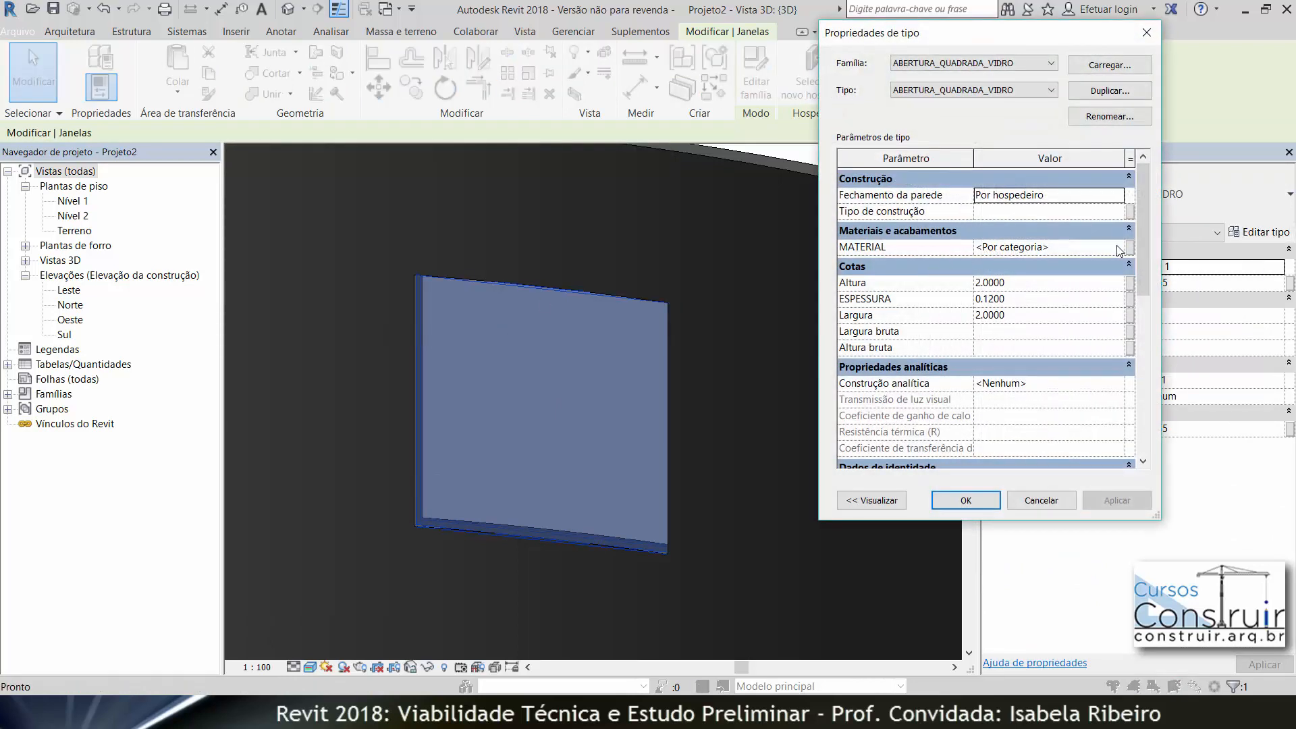
left_click(1117, 249)
left_click(1119, 249)
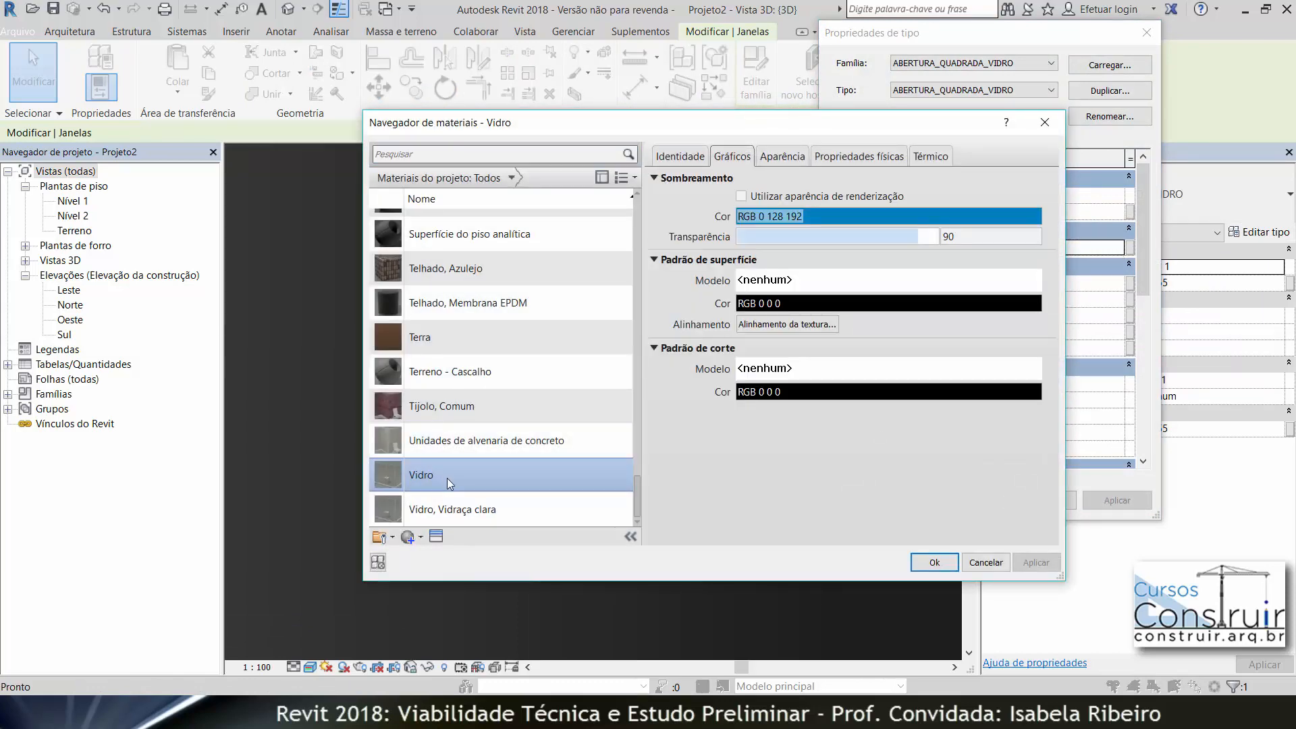
left_click(943, 559)
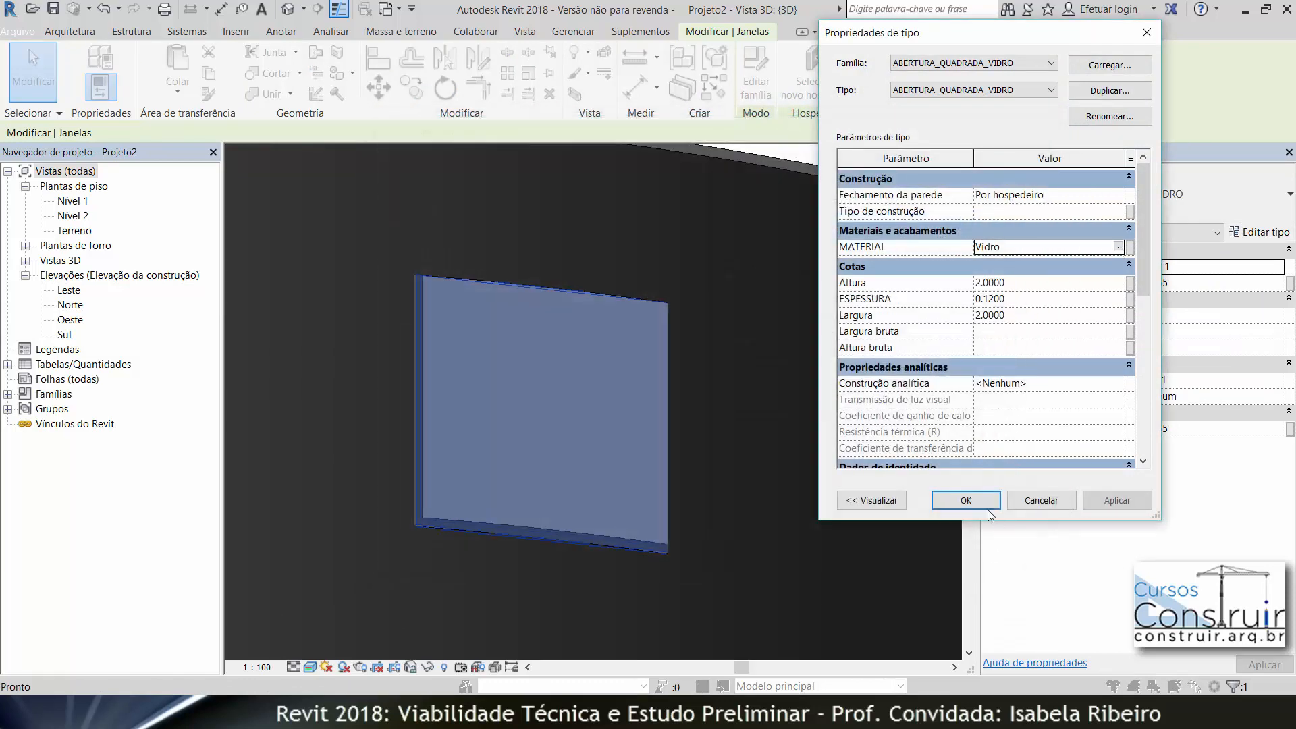
left_click(975, 498)
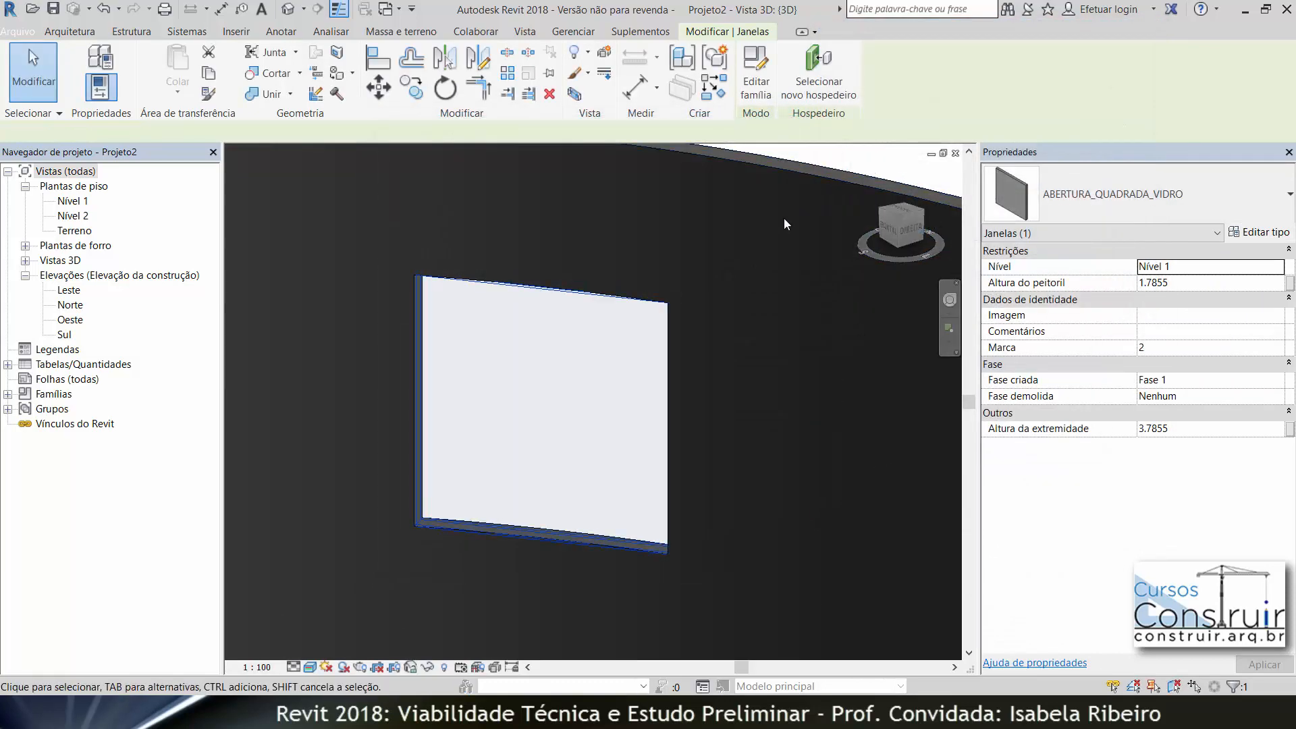
key("Escape")
Set the ESPESSURA type parameter of the glazed opening to 0.08 and apply it
scroll(767, 440, "down", 3)
scroll(463, 513, "up", 5)
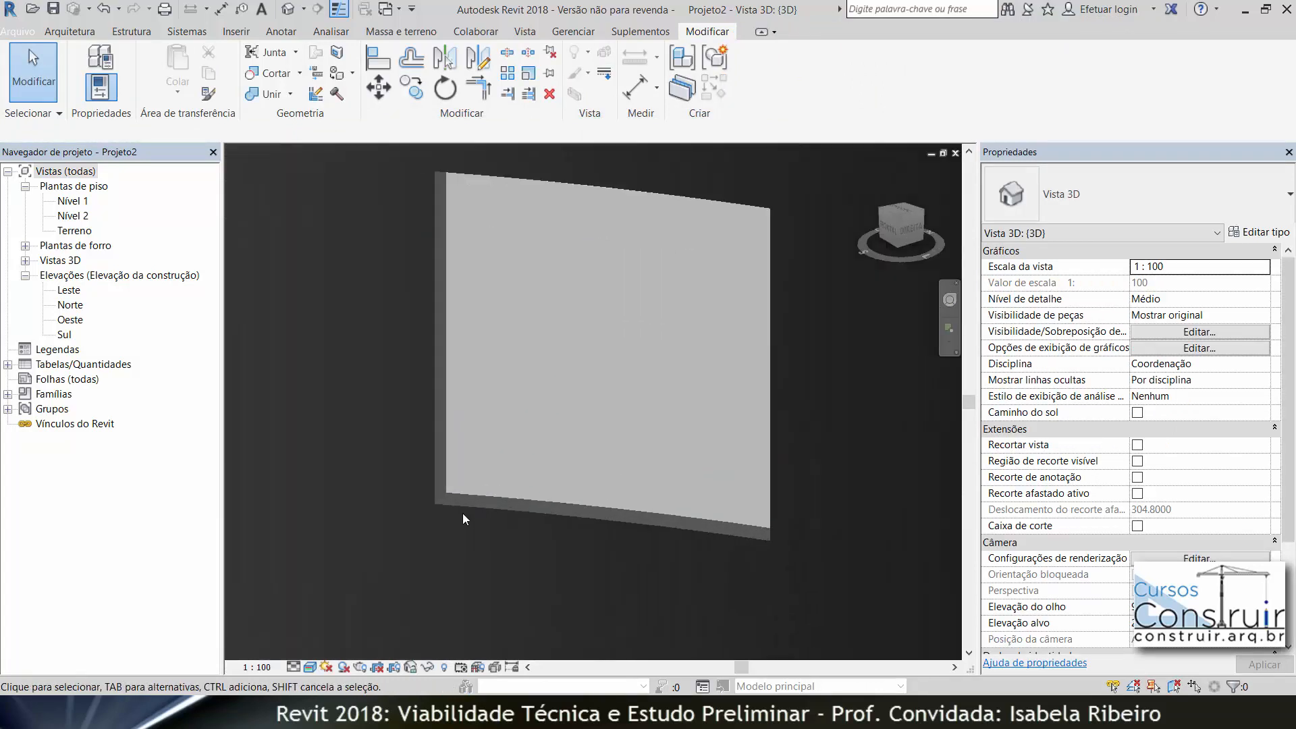
scroll(428, 516, "up", 2)
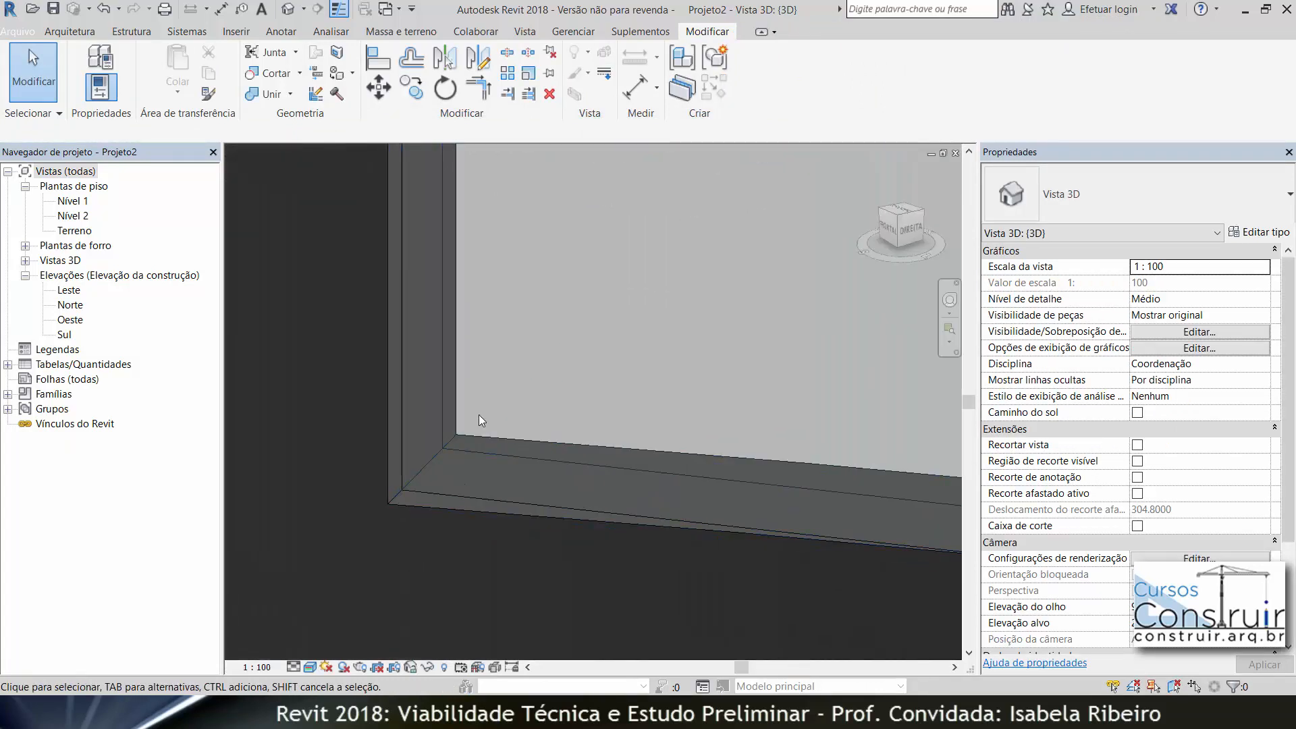
left_click(444, 506)
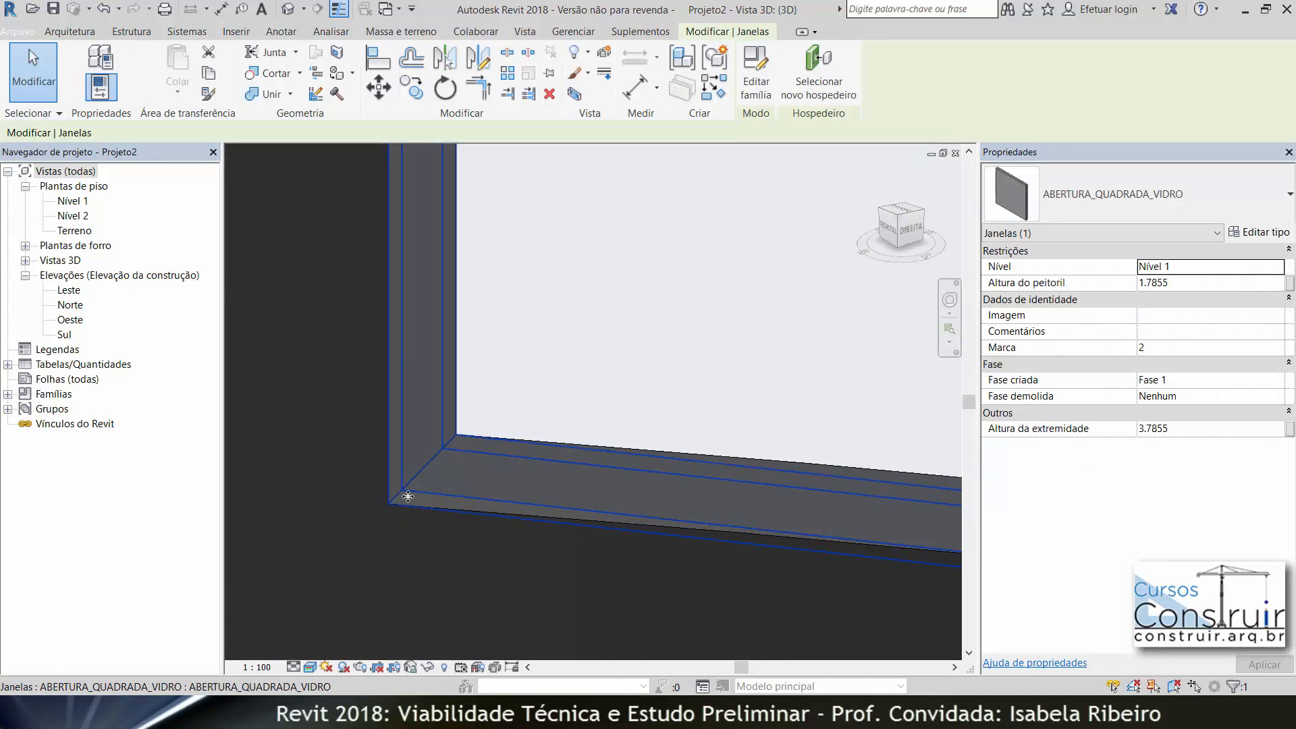
left_click(1260, 235)
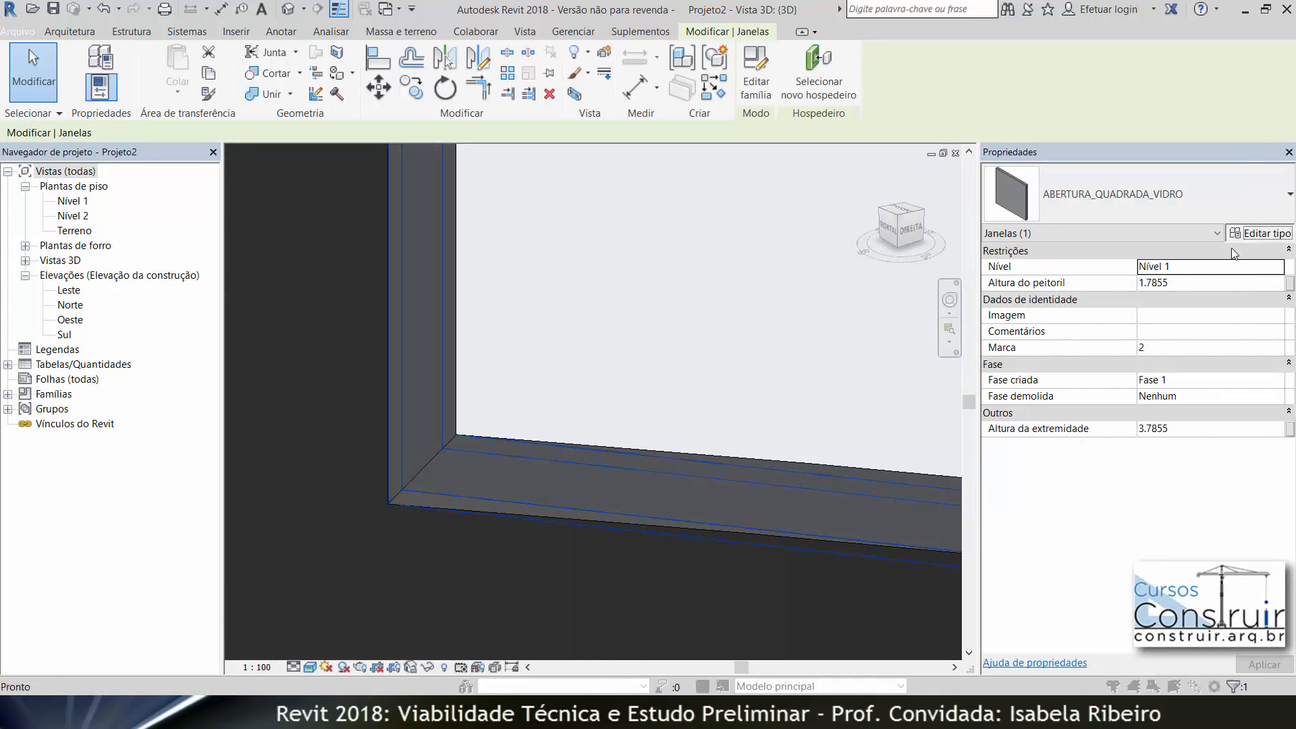
left_click(1004, 297)
left_click_drag(1006, 299, 982, 304)
type("8")
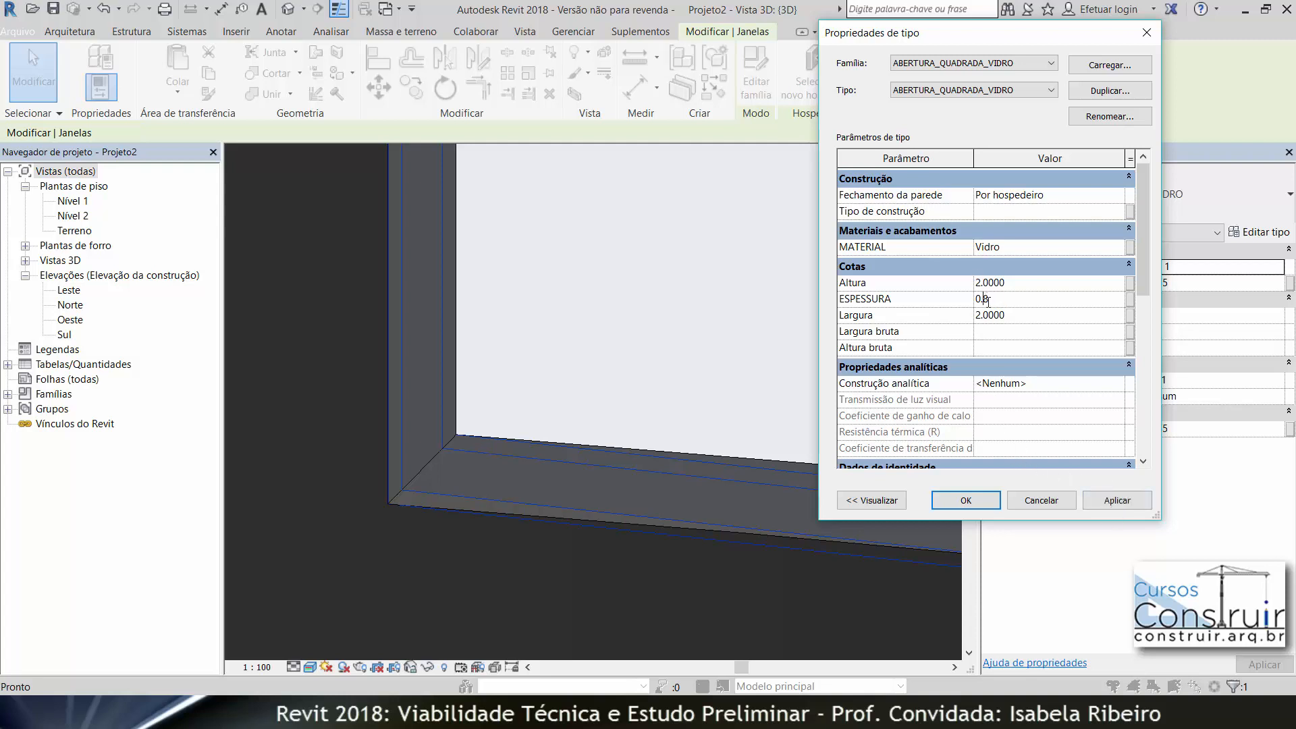
left_click(1149, 506)
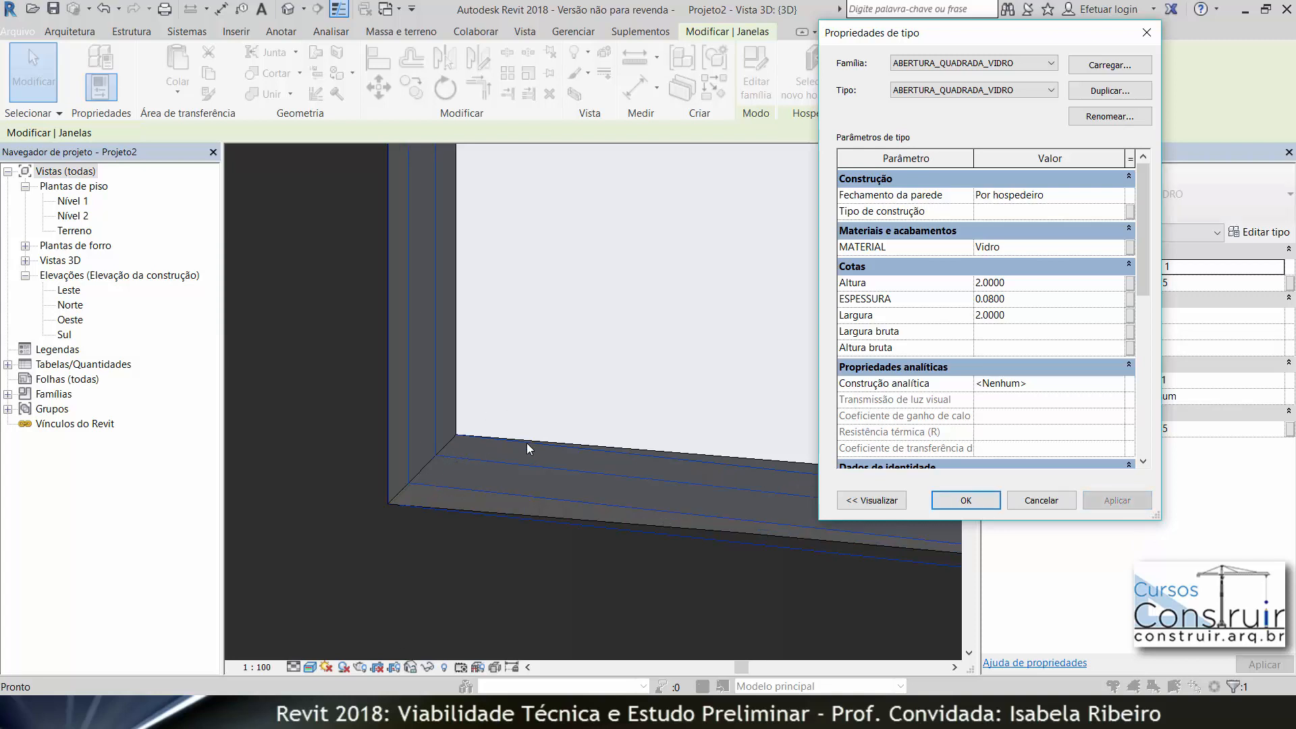
Set the glazed opening's Altura to 3, confirm the type properties and deselect the opening
left_click(1023, 270)
left_click(1046, 264)
left_click(1043, 284)
double_click(1043, 283)
type("3")
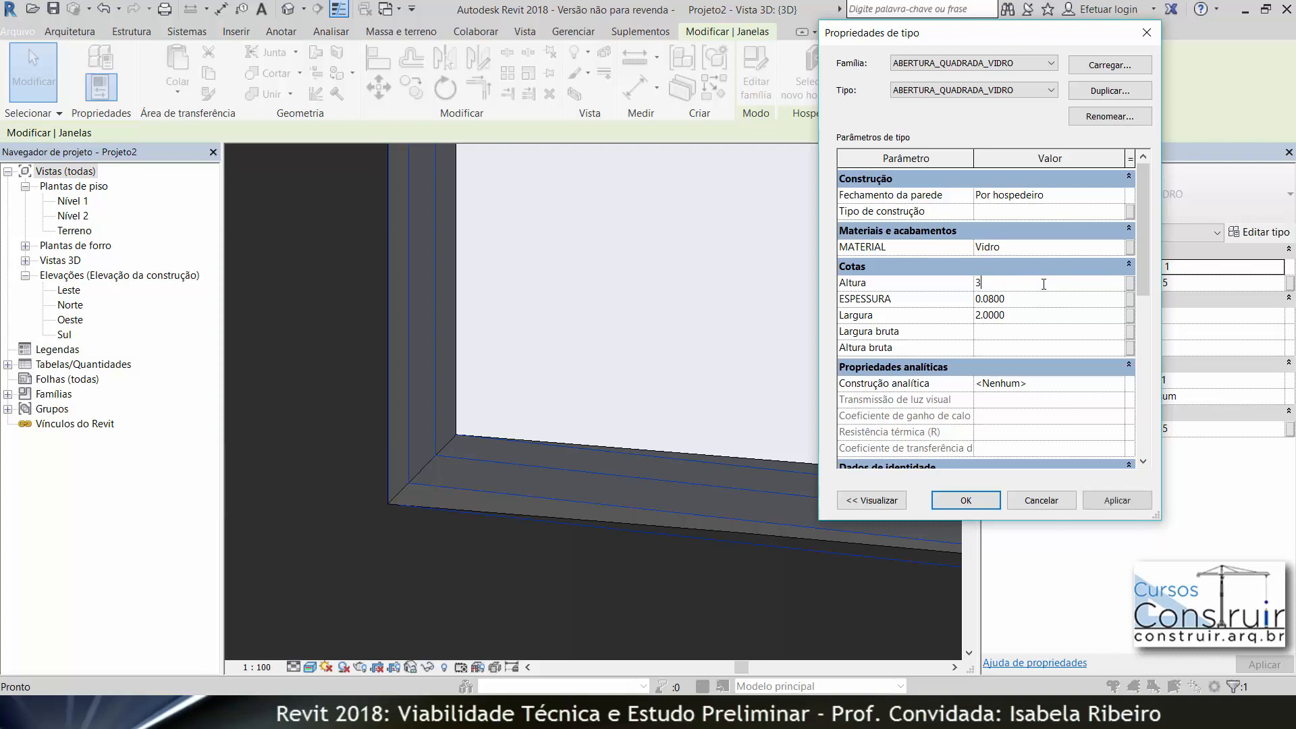
left_click(966, 500)
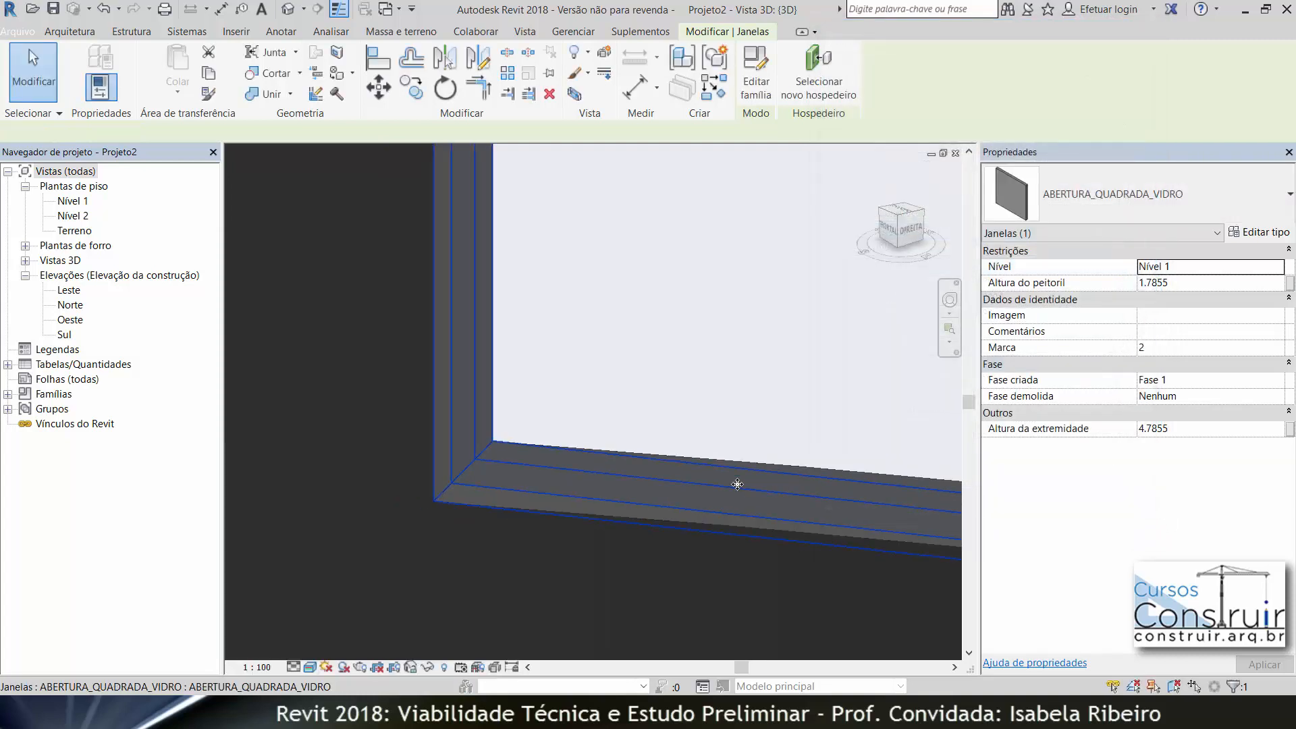
scroll(729, 484, "down", 6)
key("Escape")
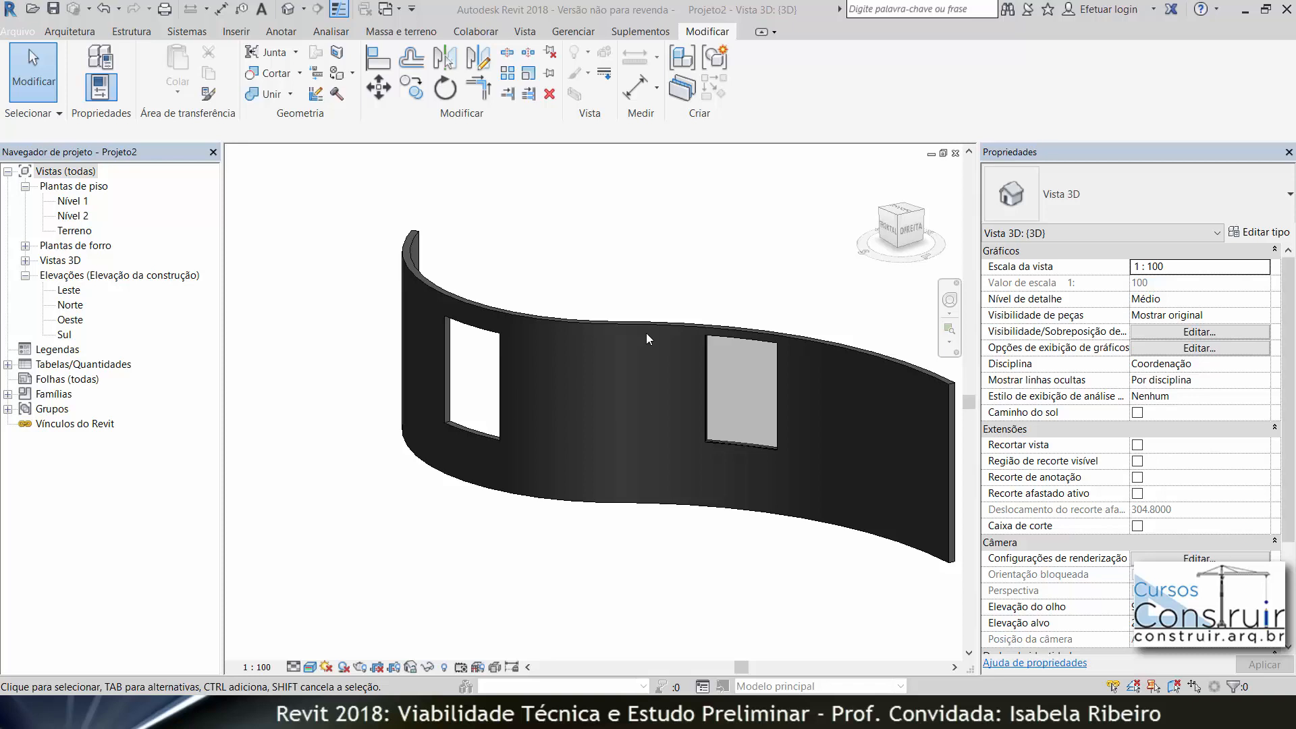
Create a new family from the Janela métrica.rft template, dismissing the project save reminder
left_click(27, 34)
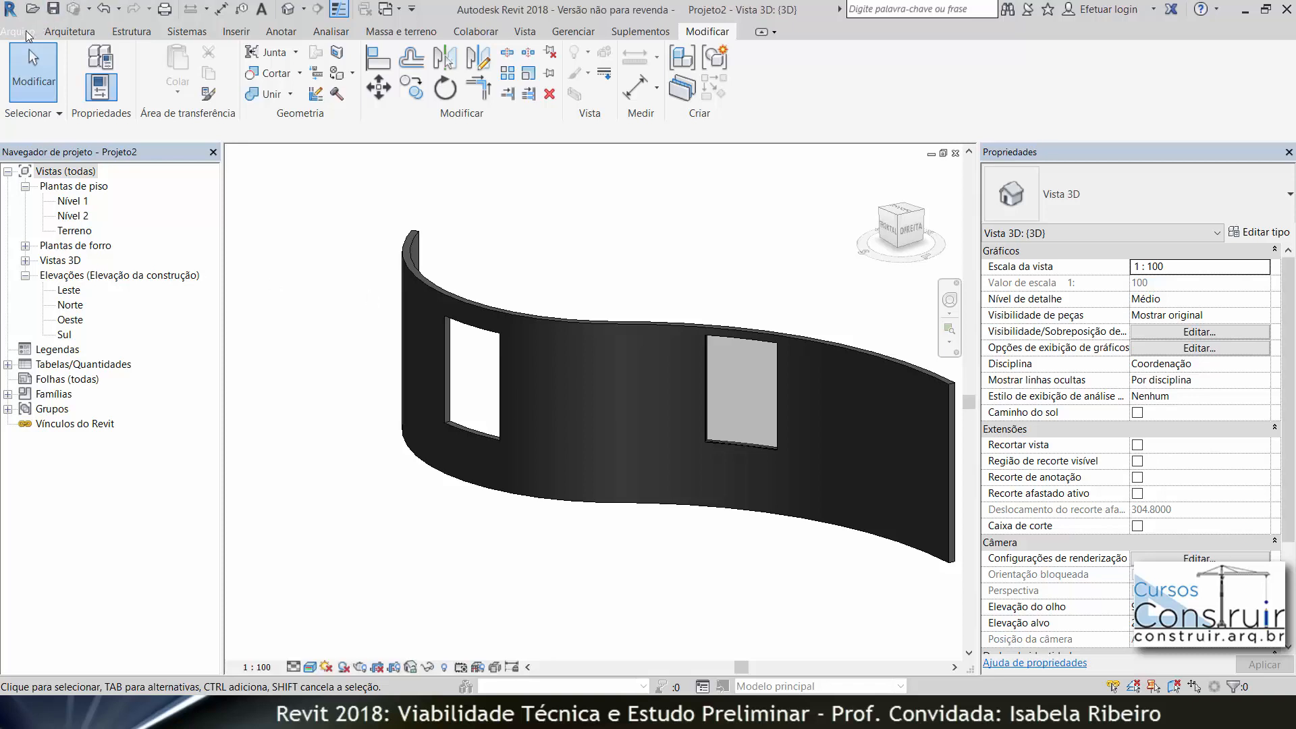
left_click(27, 34)
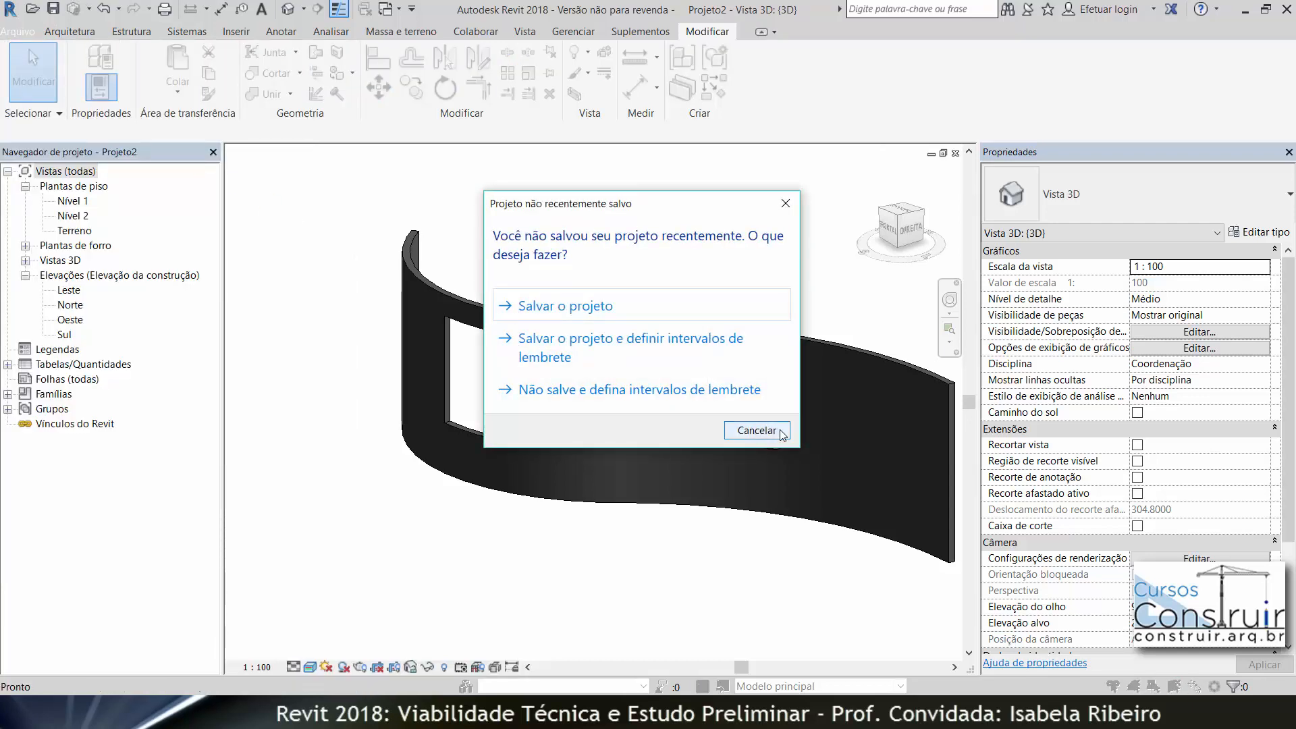
left_click(756, 430)
scroll(578, 365, "down", 3)
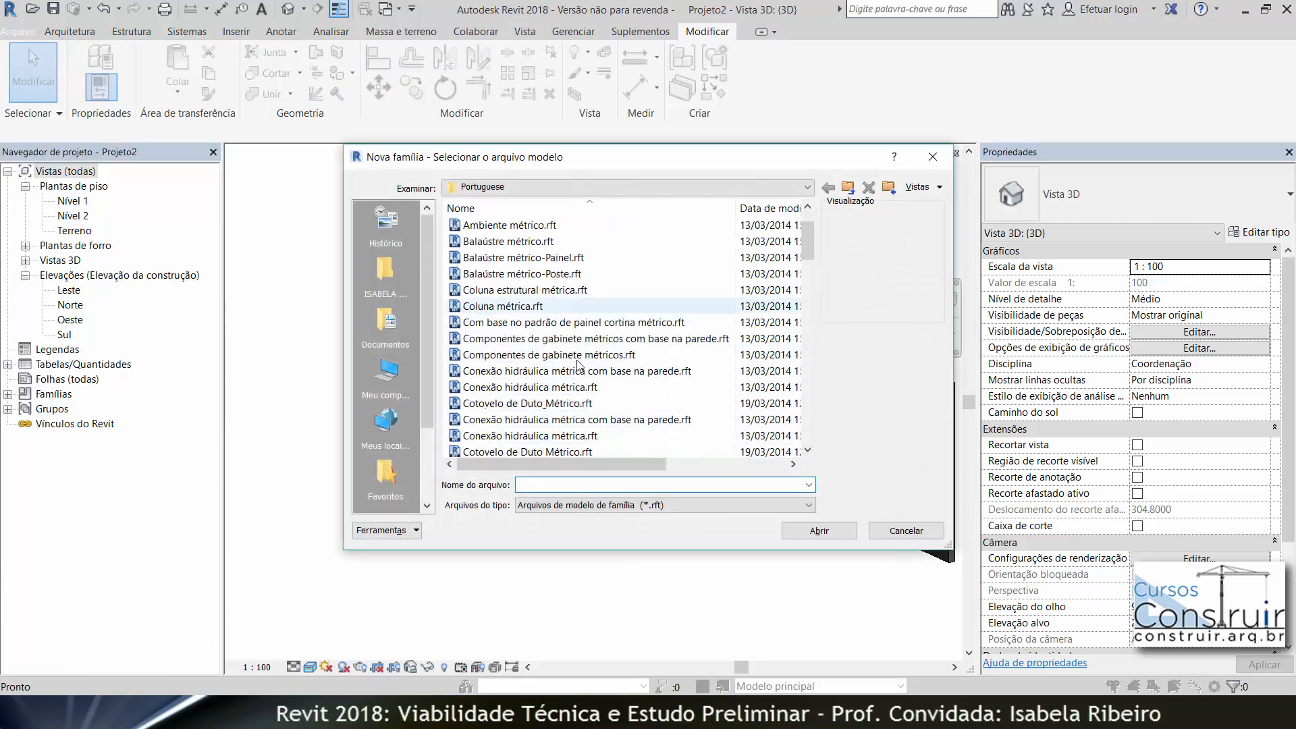
scroll(578, 365, "down", 2)
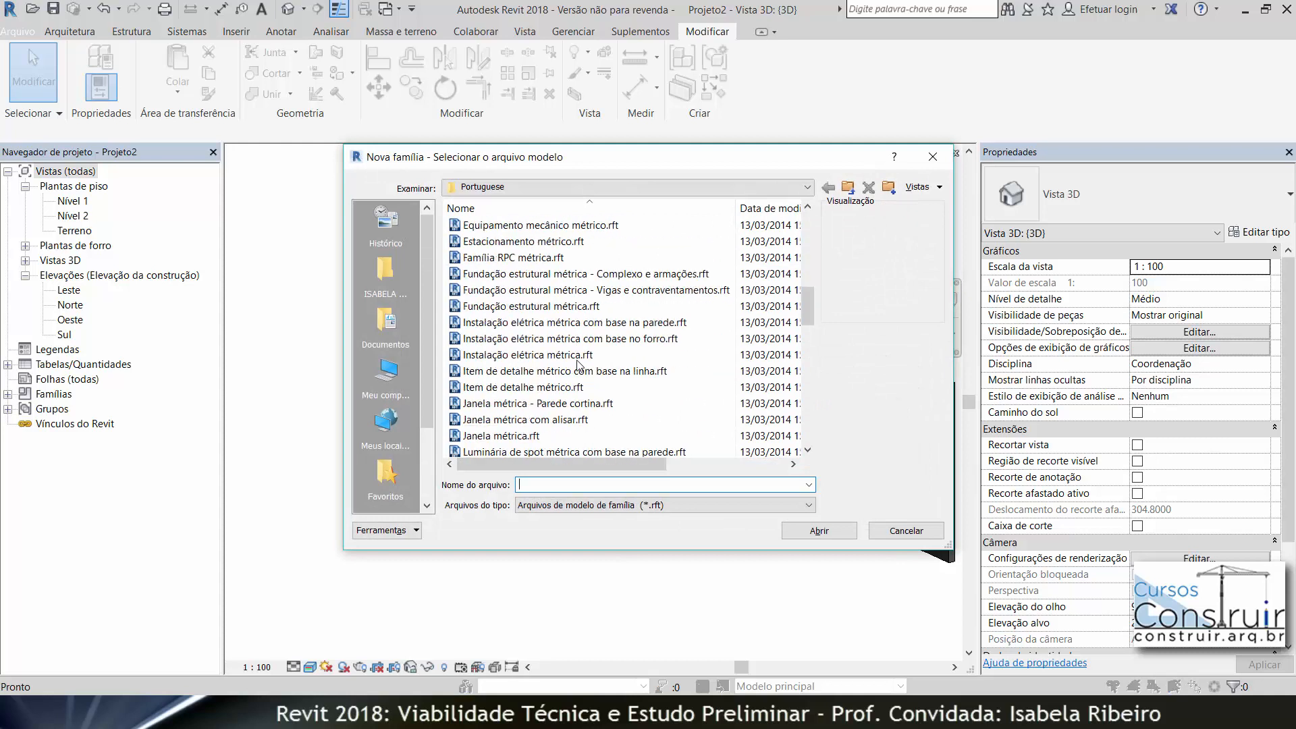
left_click(528, 435)
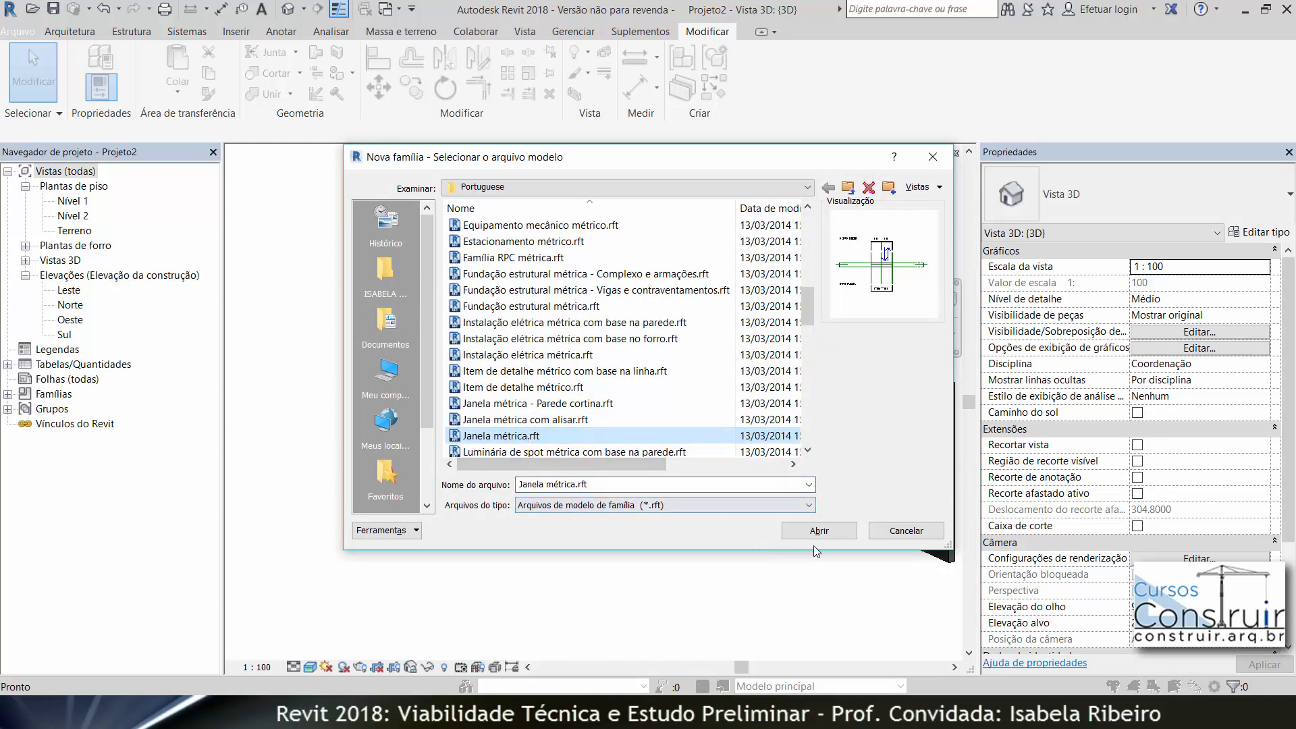
left_click(827, 532)
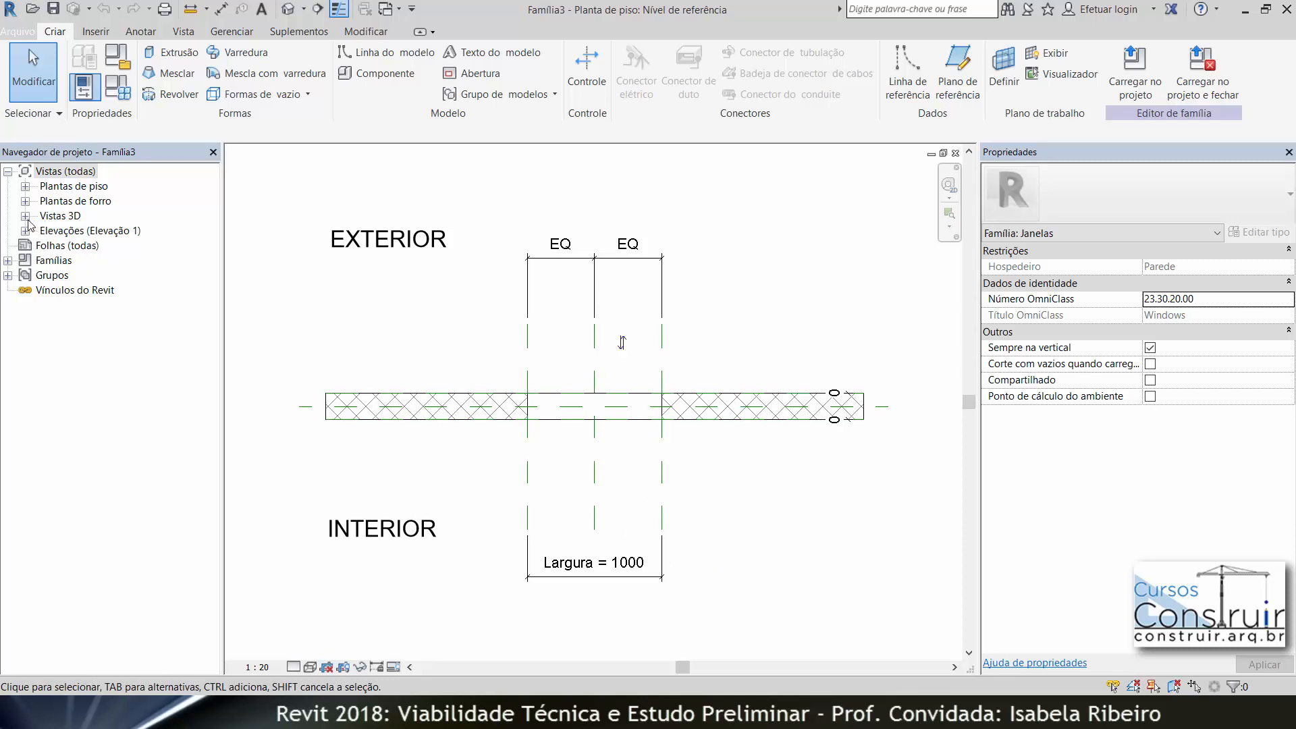
Start editing the wall opening cut's sketch from the Vista 1 3D view and switch to the Interior elevation
left_click(26, 216)
double_click(72, 230)
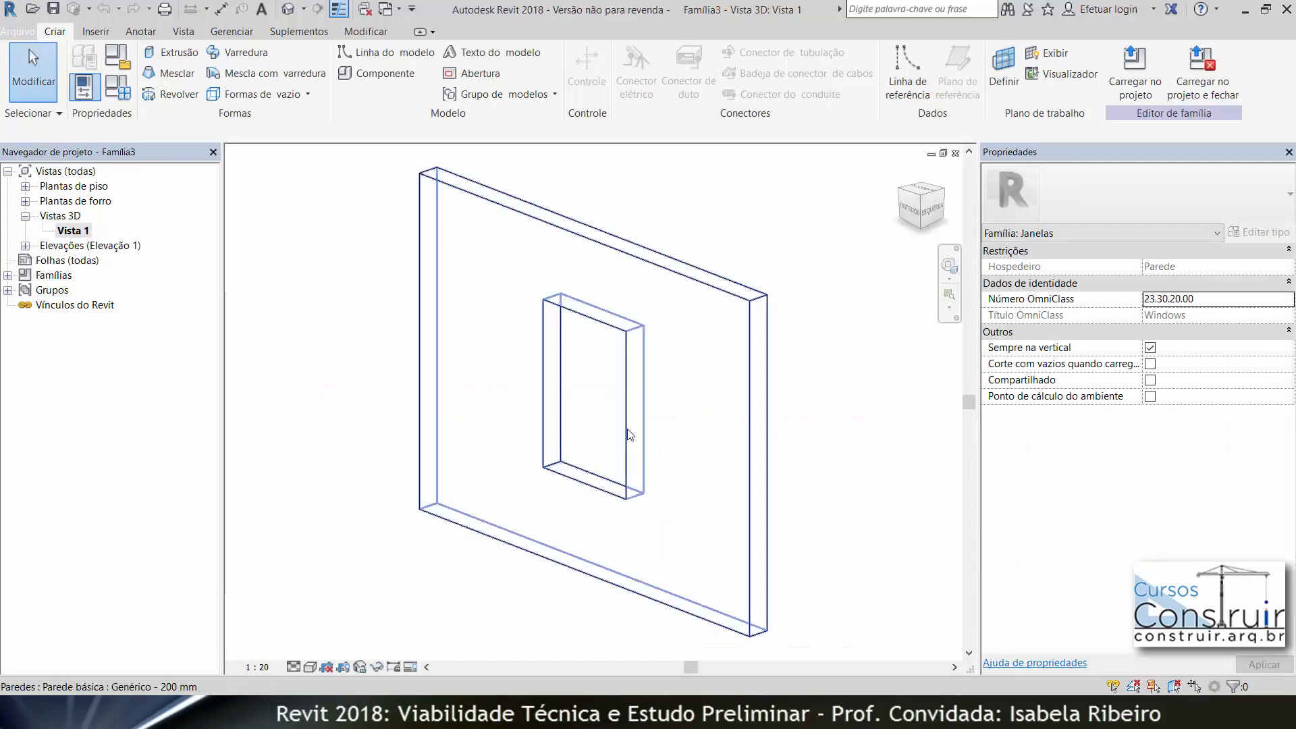
left_click(558, 455)
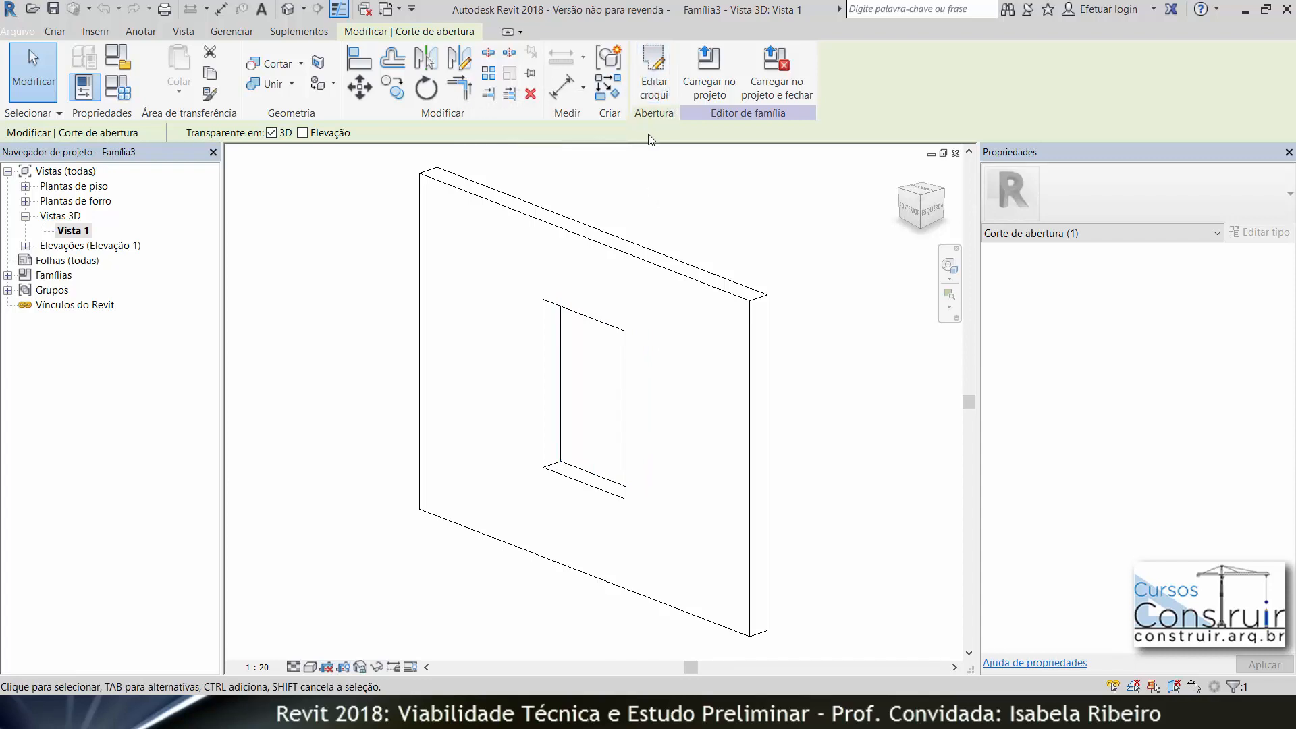
left_click(654, 75)
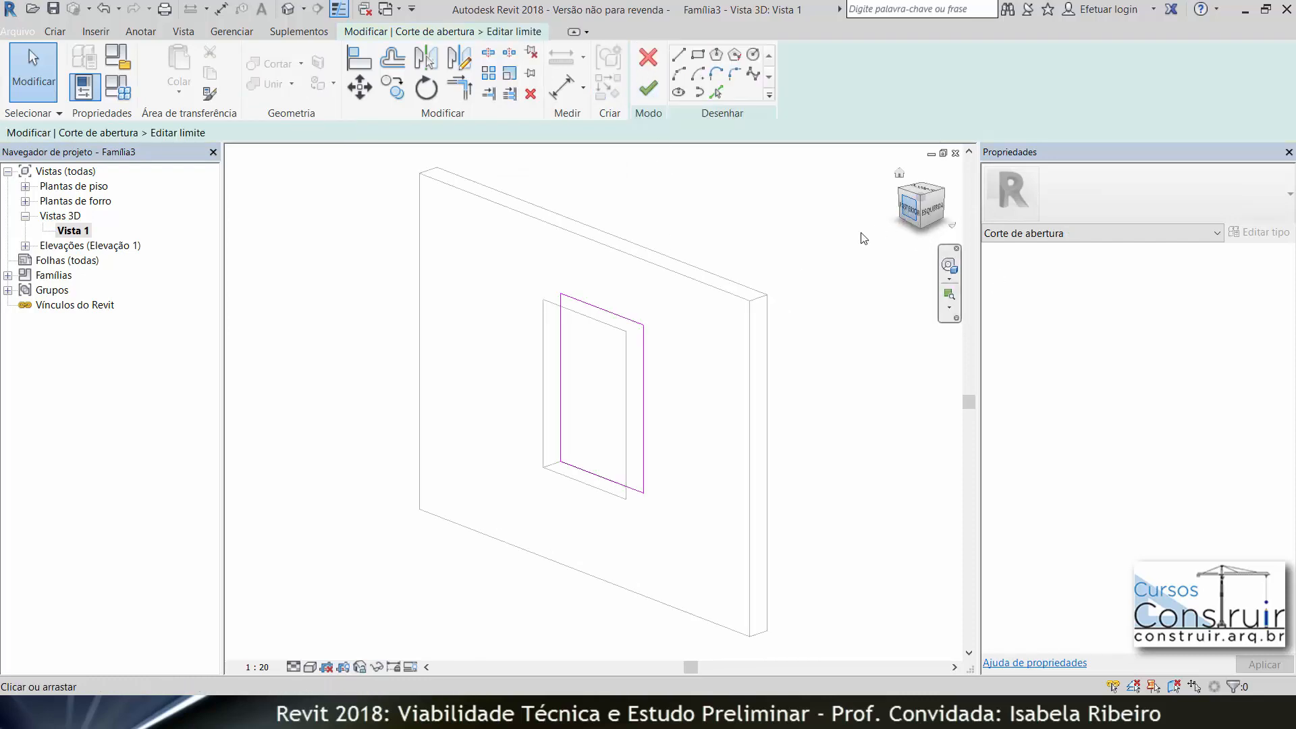
left_click(25, 245)
double_click(76, 307)
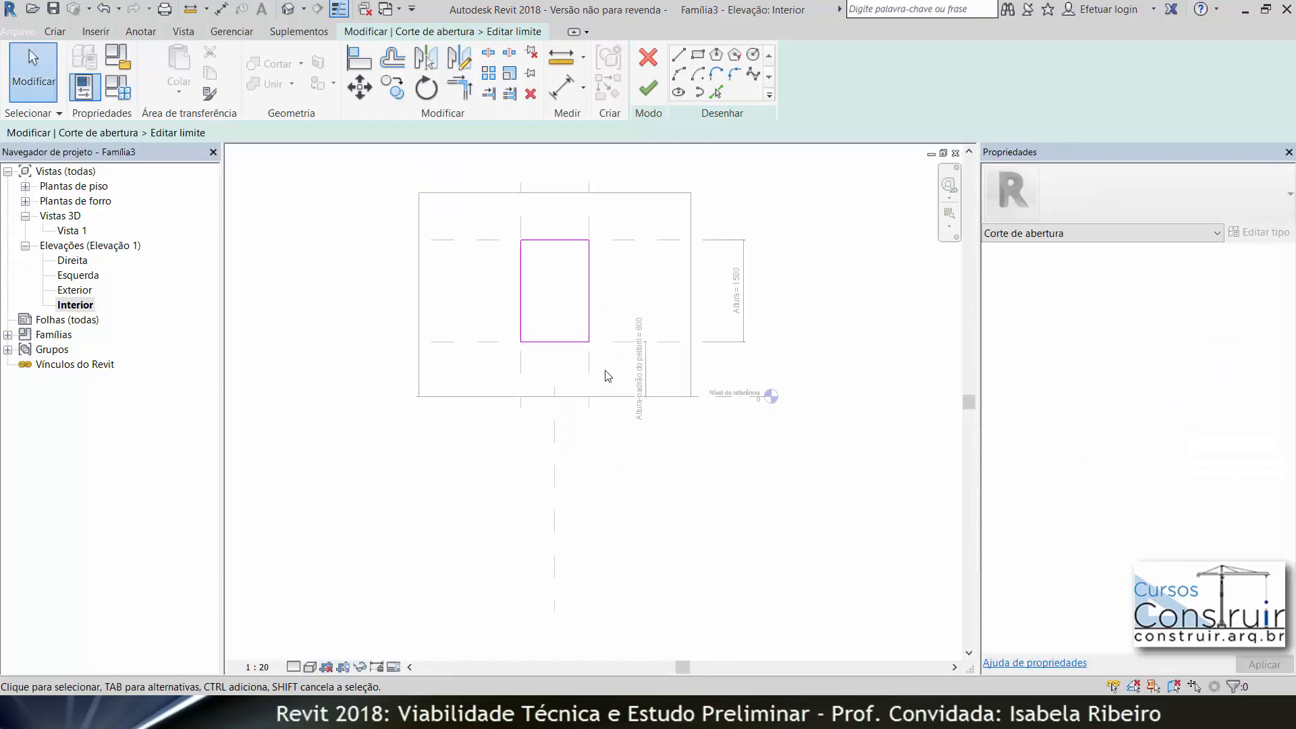
Delete the four lines of the rectangular opening boundary
scroll(607, 376, "up", 5)
middle_click_drag(602, 356, 639, 466)
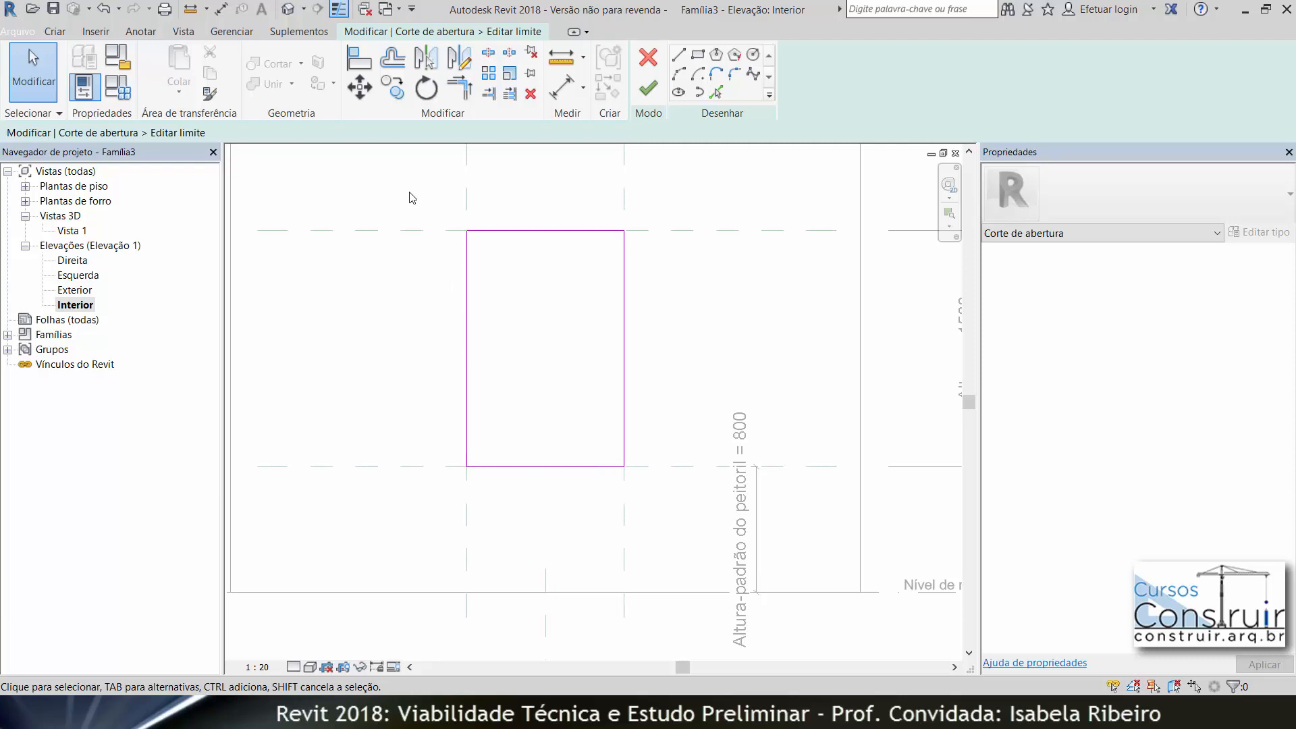
left_click_drag(412, 198, 697, 525)
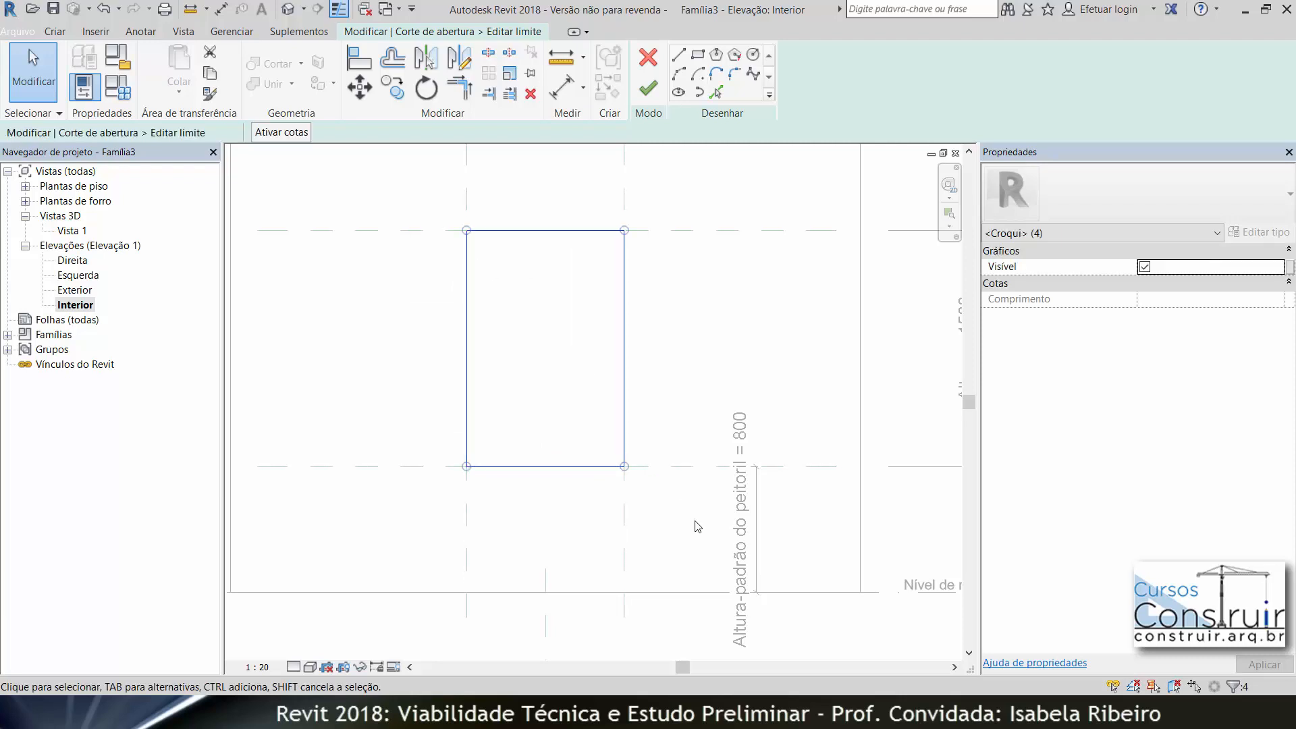
key("Escape")
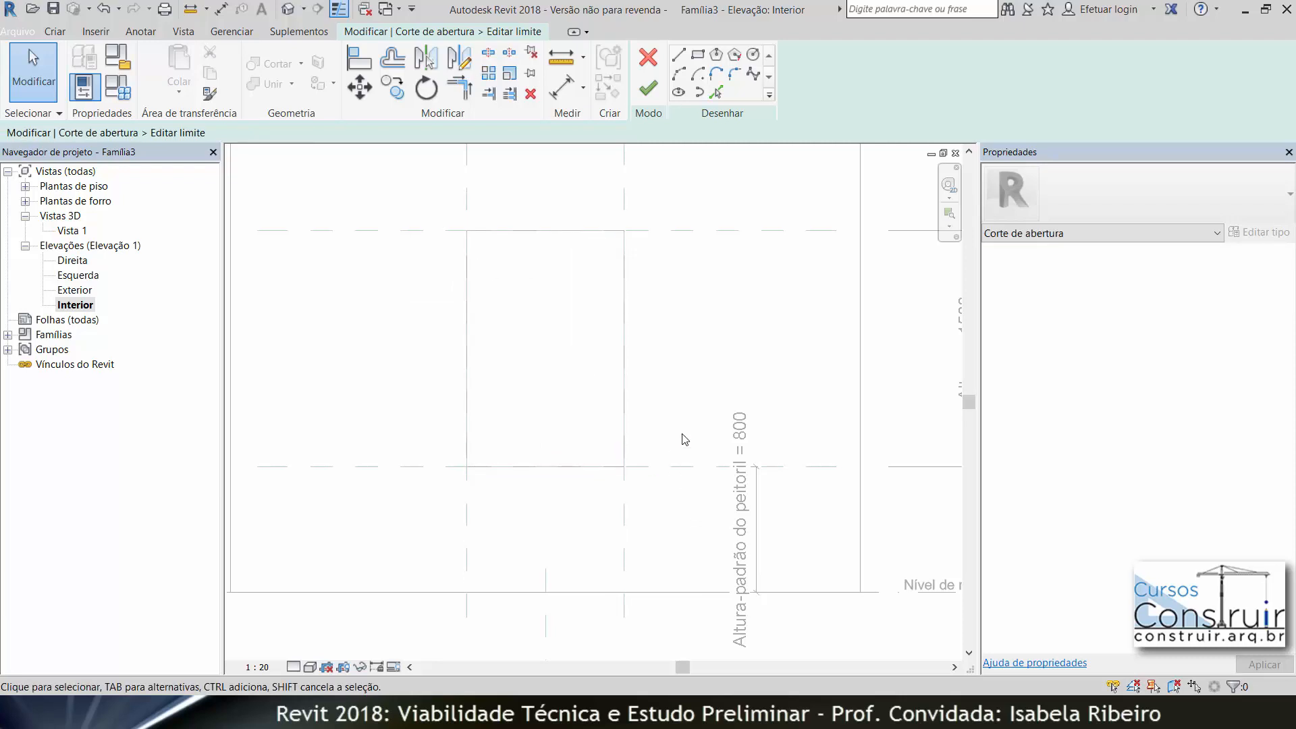
Sketch a circular opening boundary with a radius of about 800, centred roughly inside the former rectangle
left_click(754, 54)
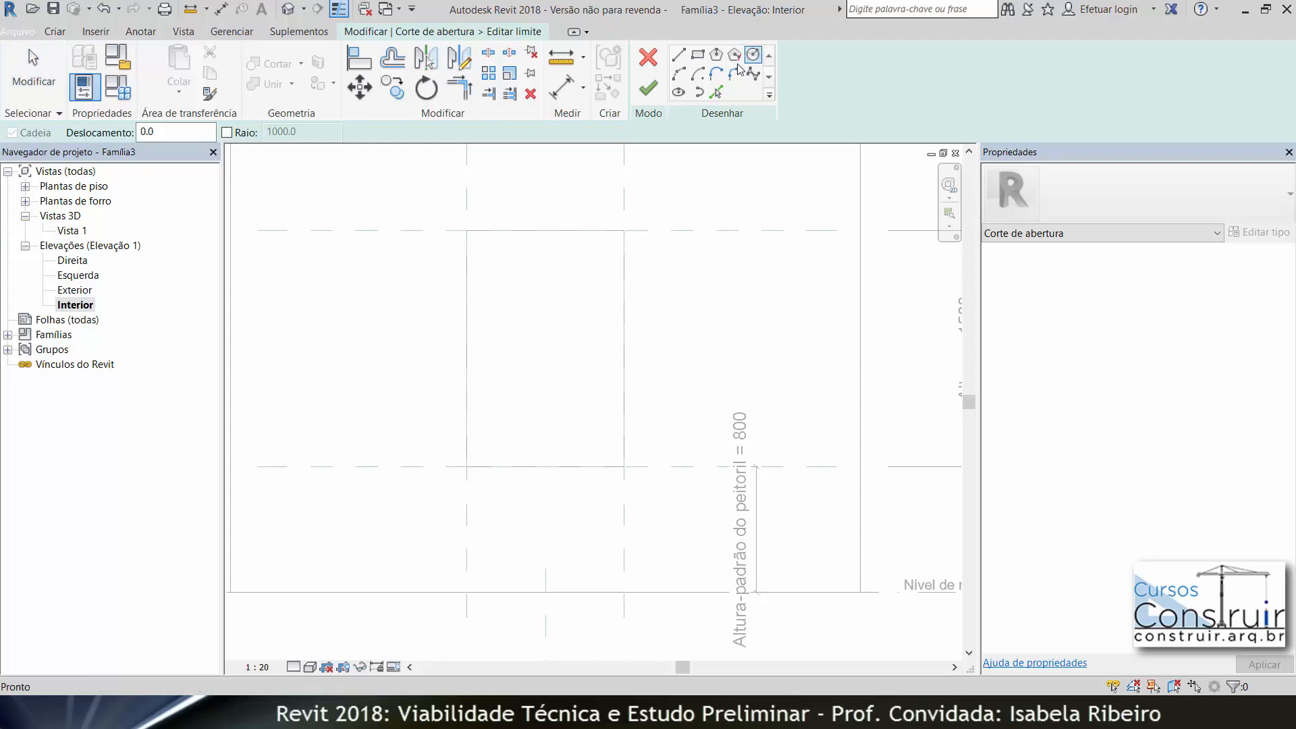
left_click(537, 359)
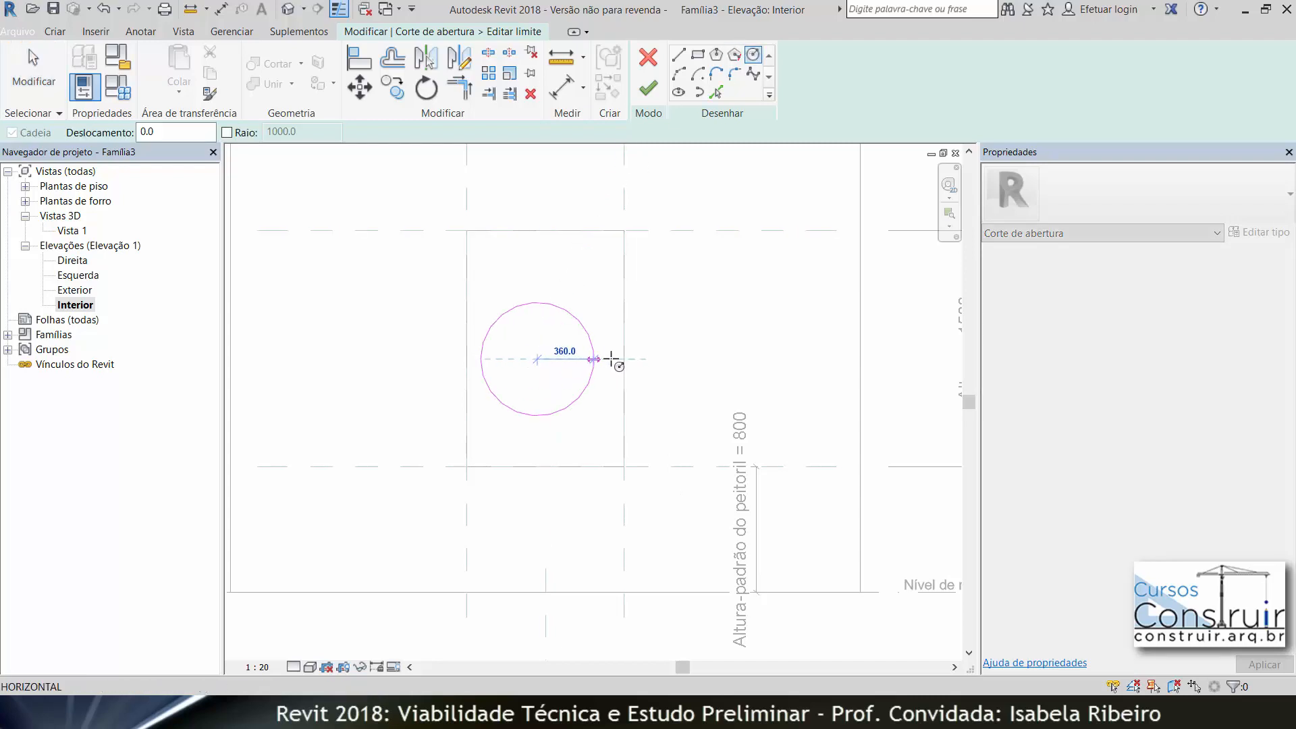
left_click(663, 359)
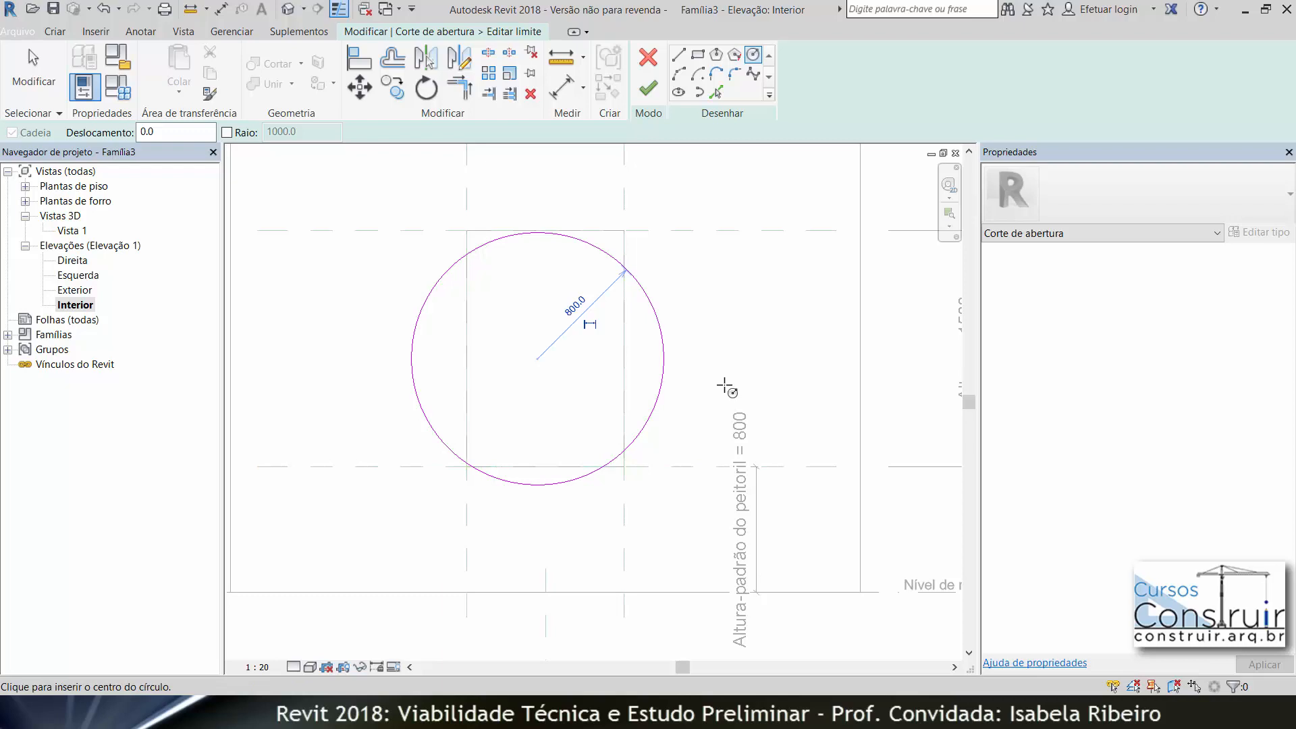
key("Escape")
key("Escape")
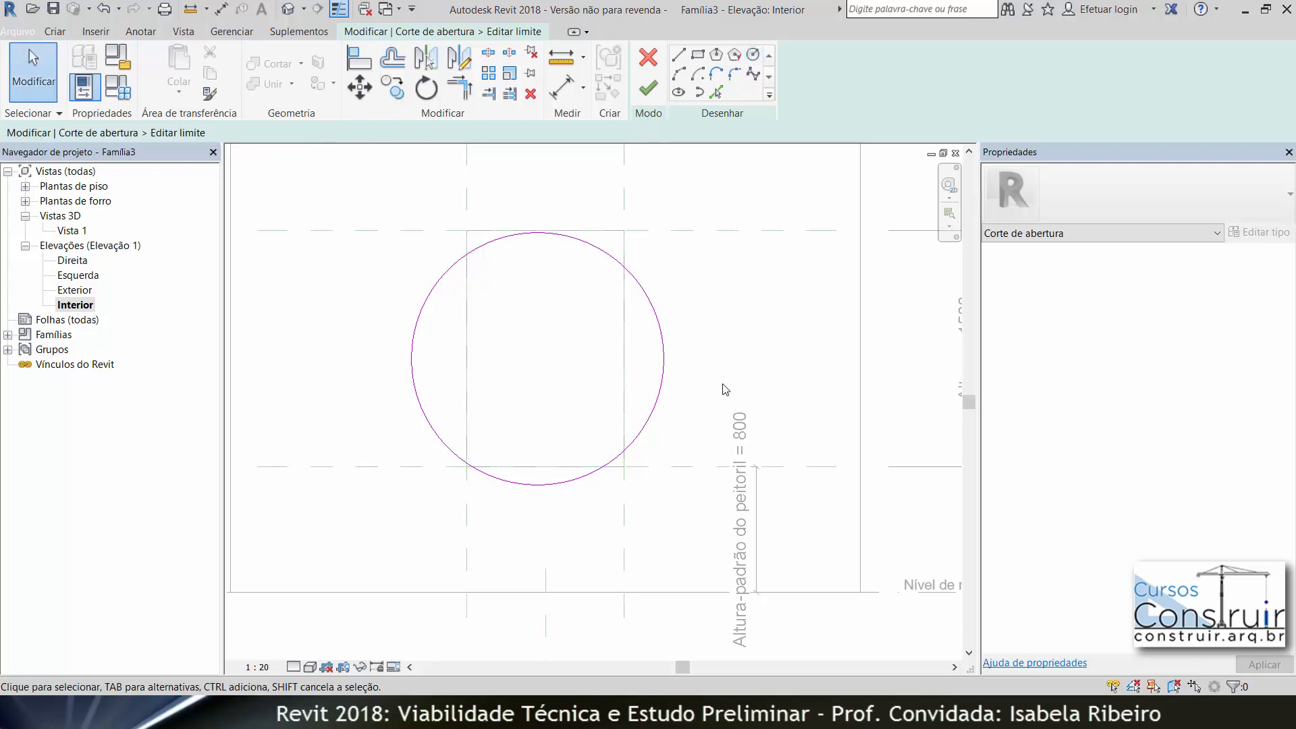
Convert the circle's temporary radius dimension into a permanent dimension
left_click(663, 386)
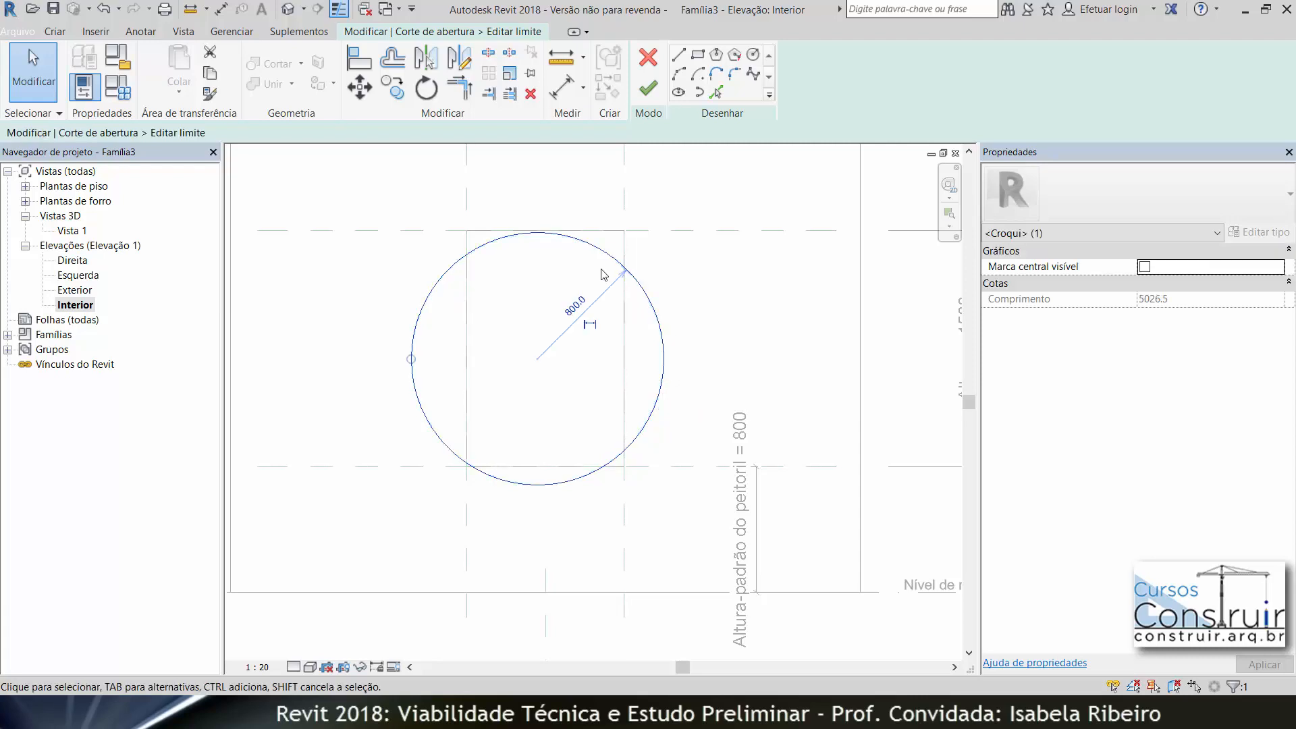
left_click(590, 326)
left_click(689, 332)
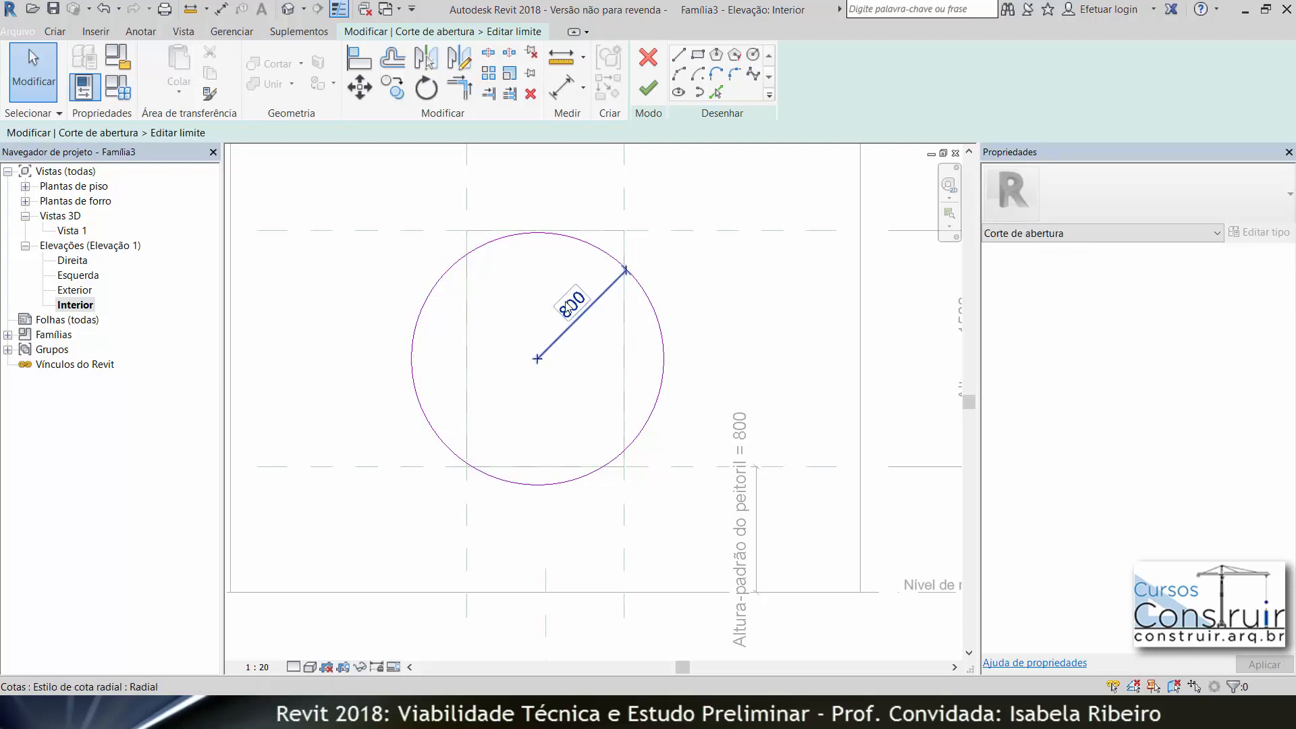
Label the circle's radius dimension with a new type family parameter named RAIO_ABERTURA and finish the opening sketch
left_click(578, 331)
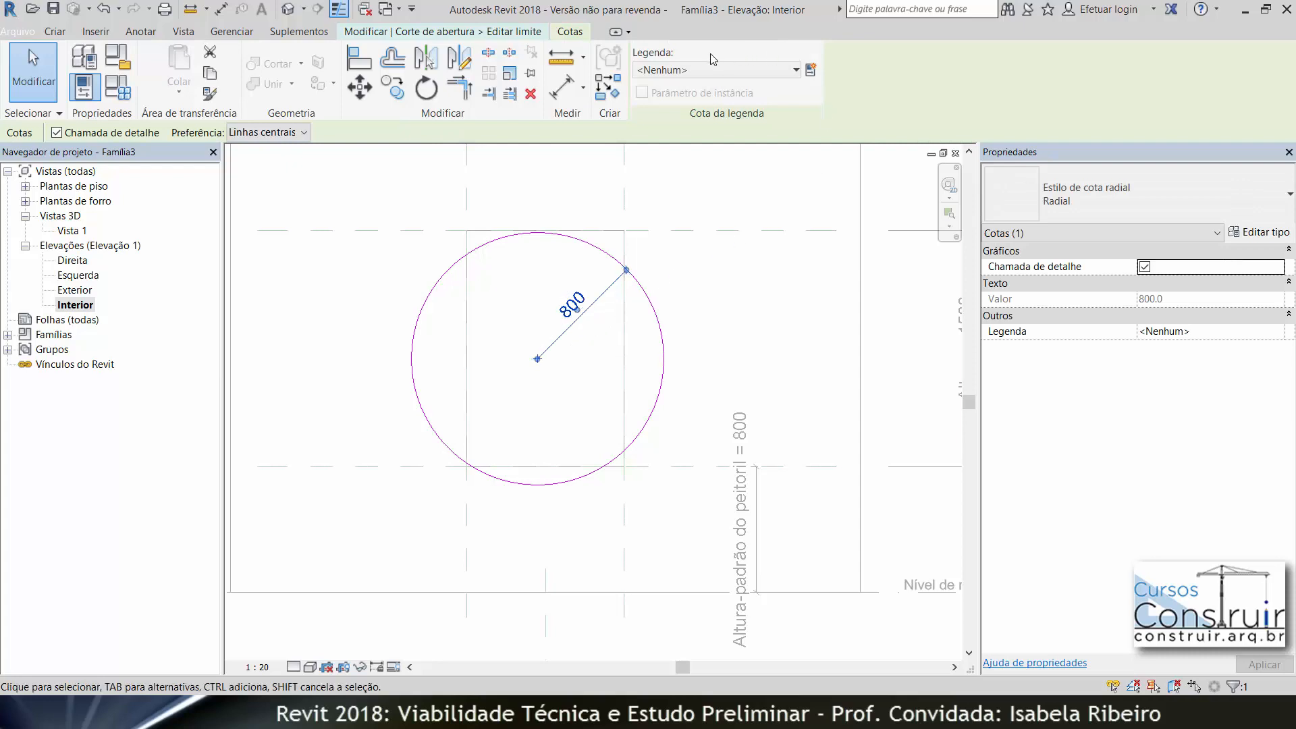
left_click(812, 71)
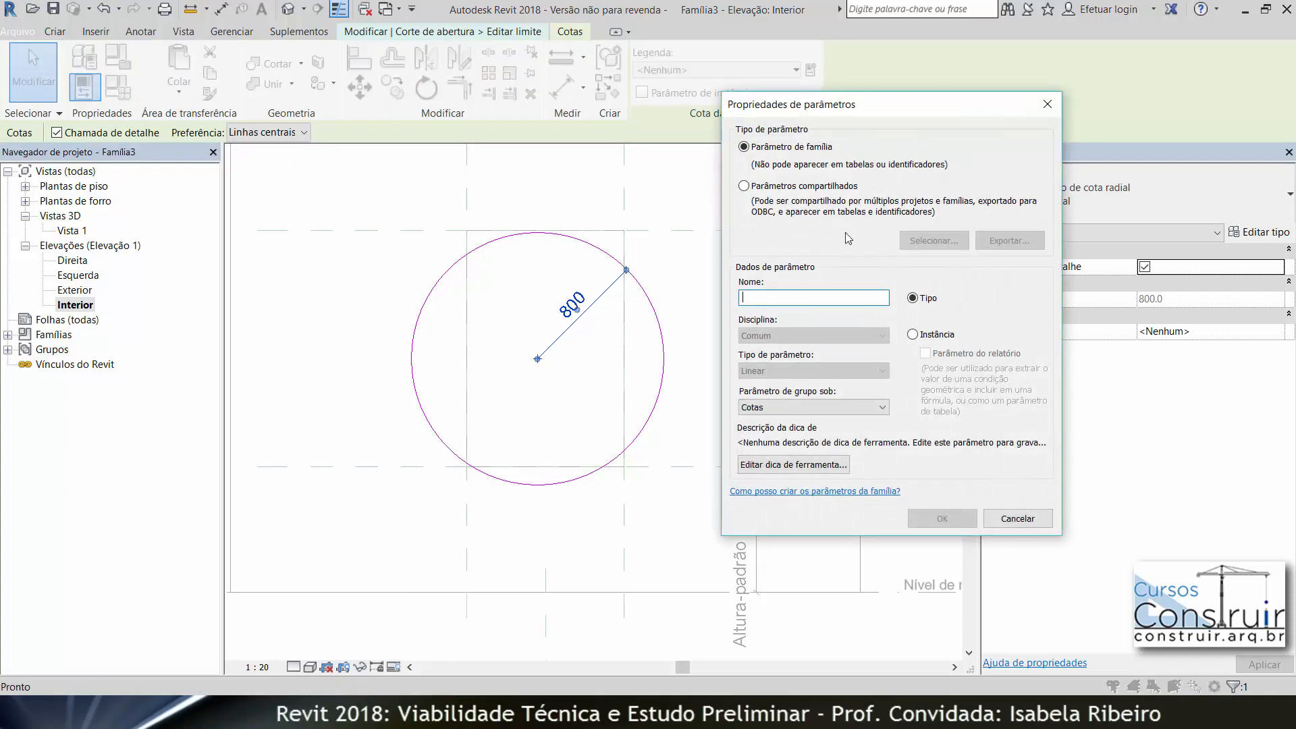
type("RAIO_ABERTURA")
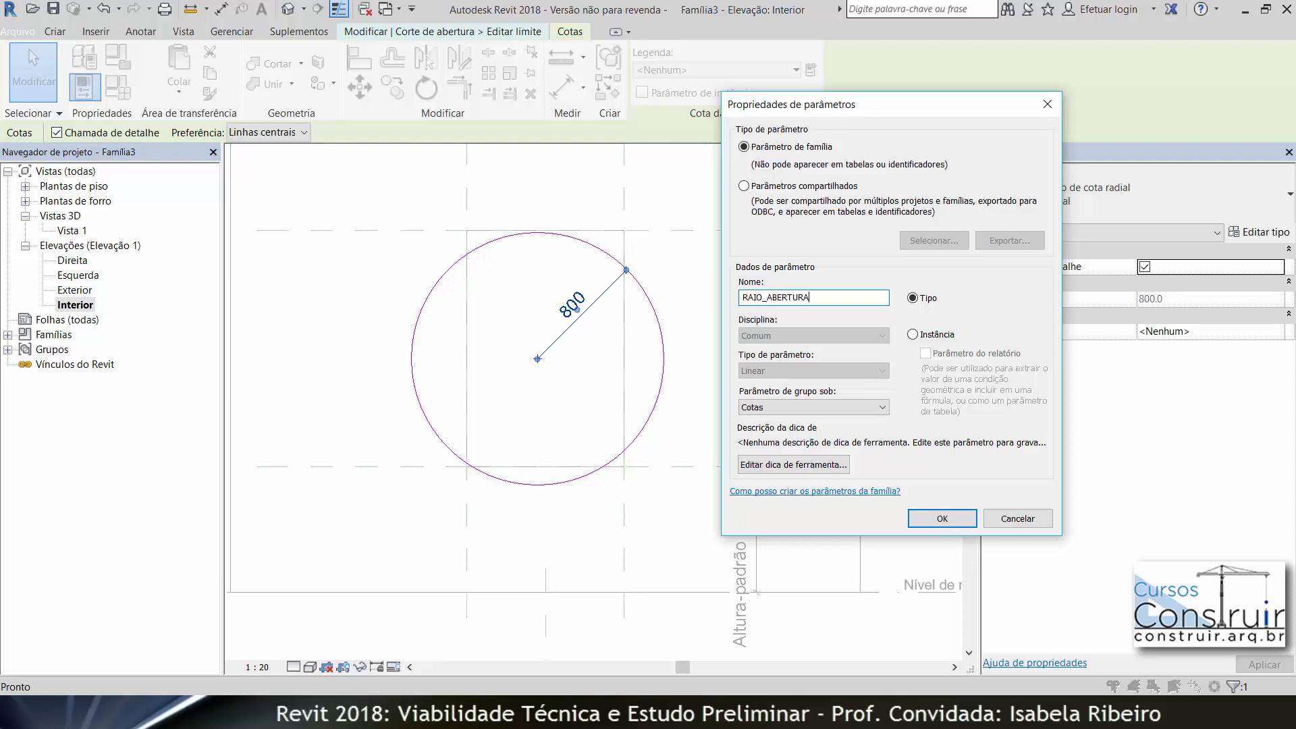
left_click(923, 527)
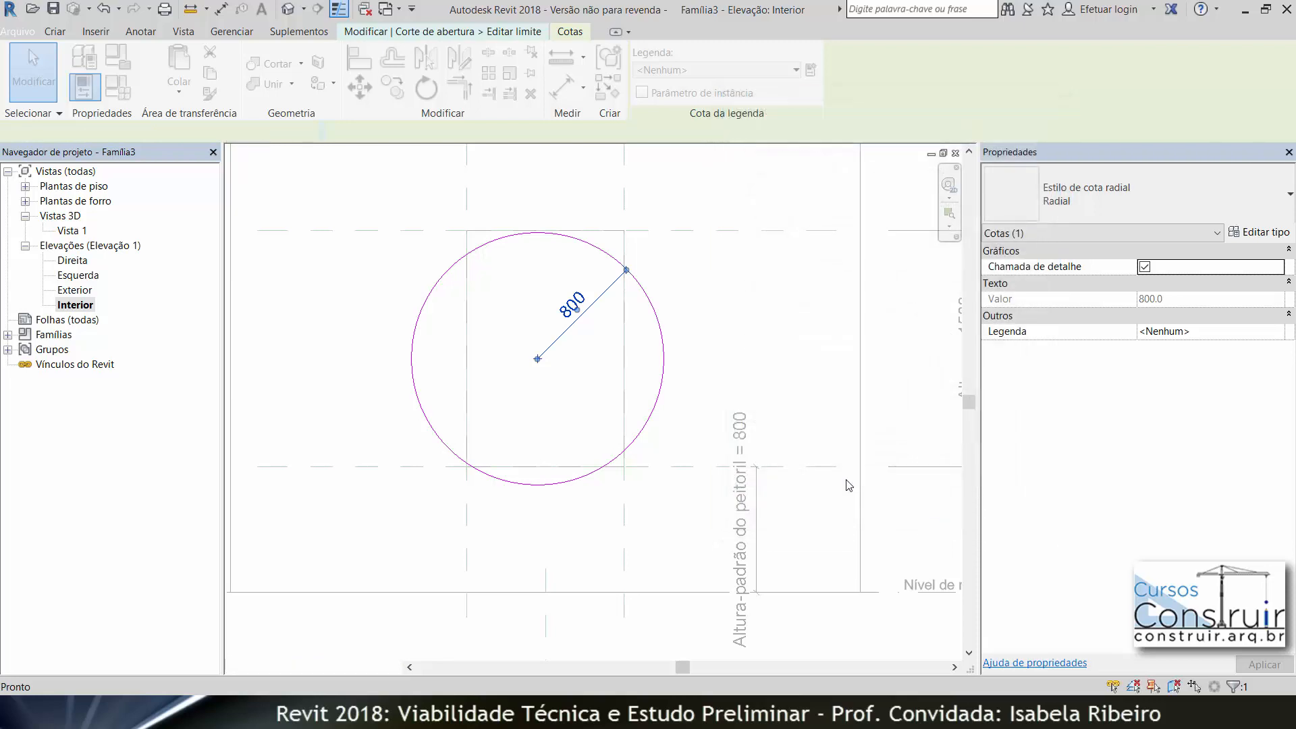
left_click(740, 330)
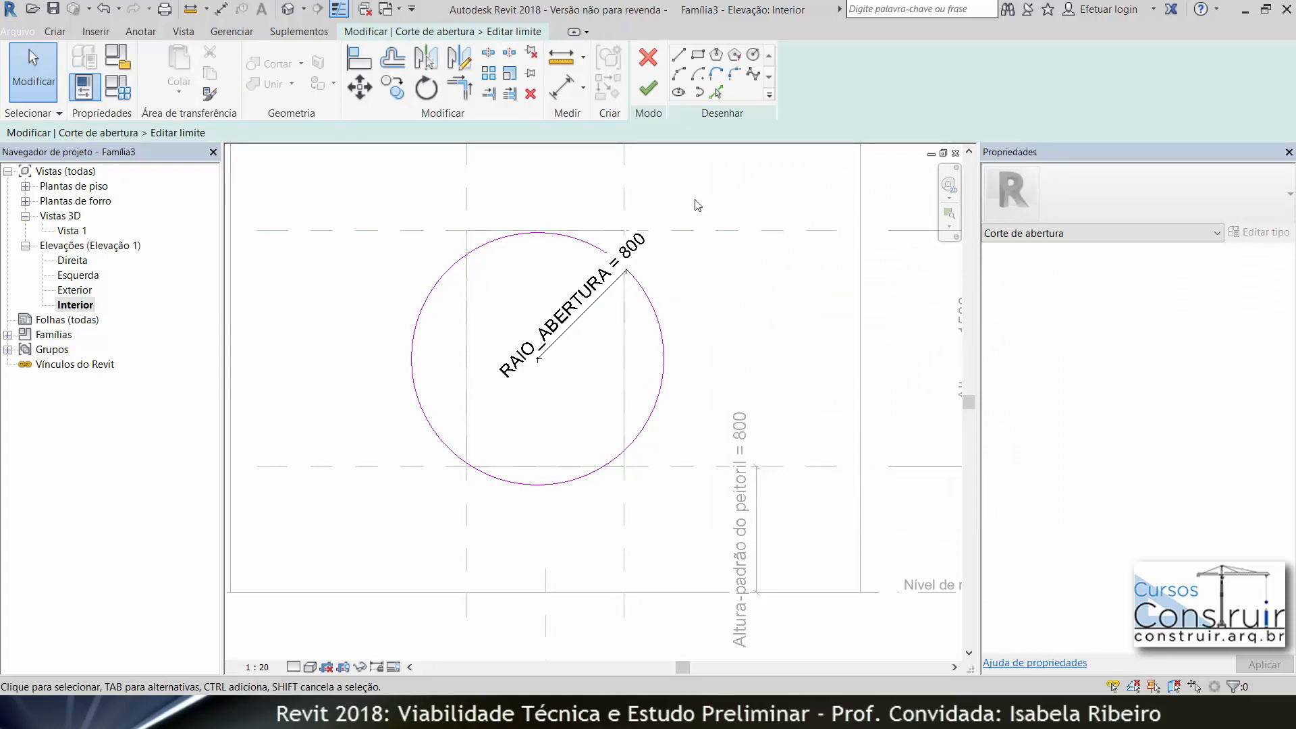
left_click(648, 88)
Delete the Peitoril and Extremidade superior reference planes together with their dimensions in the Interior elevation
scroll(765, 437, "down", 5)
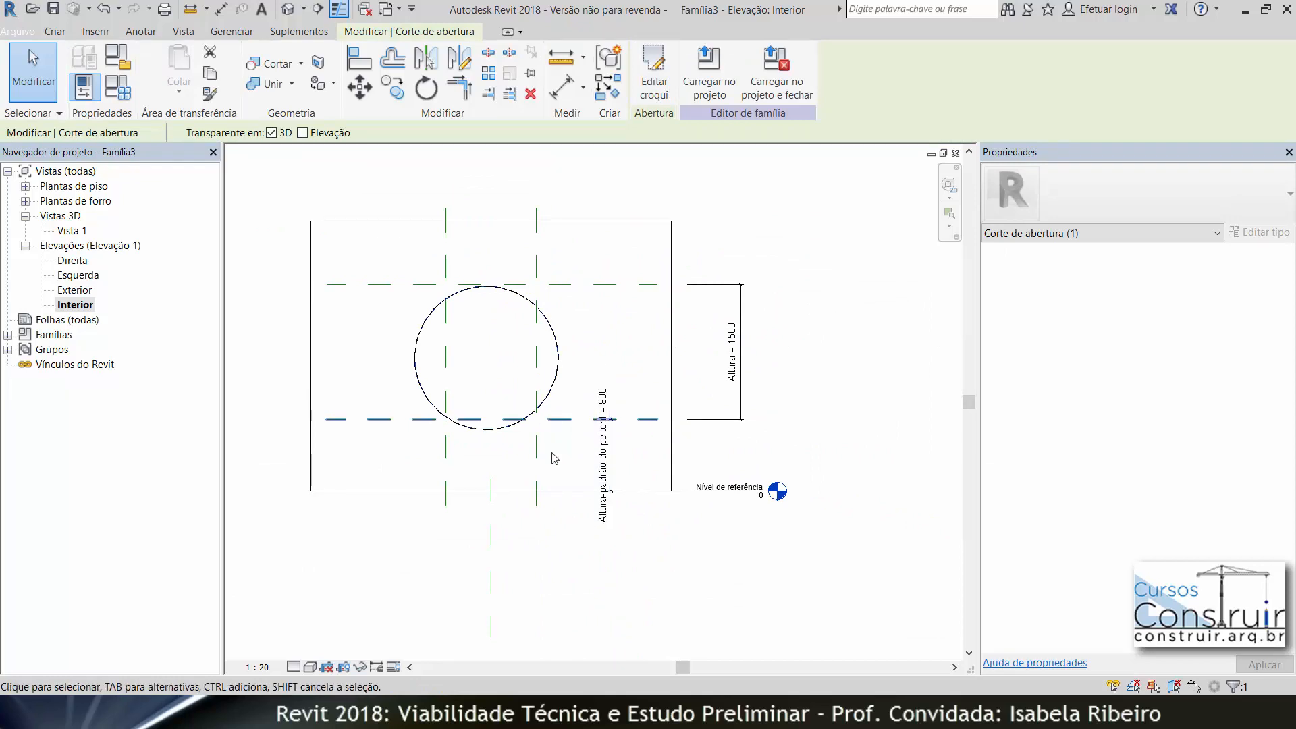
left_click(604, 446)
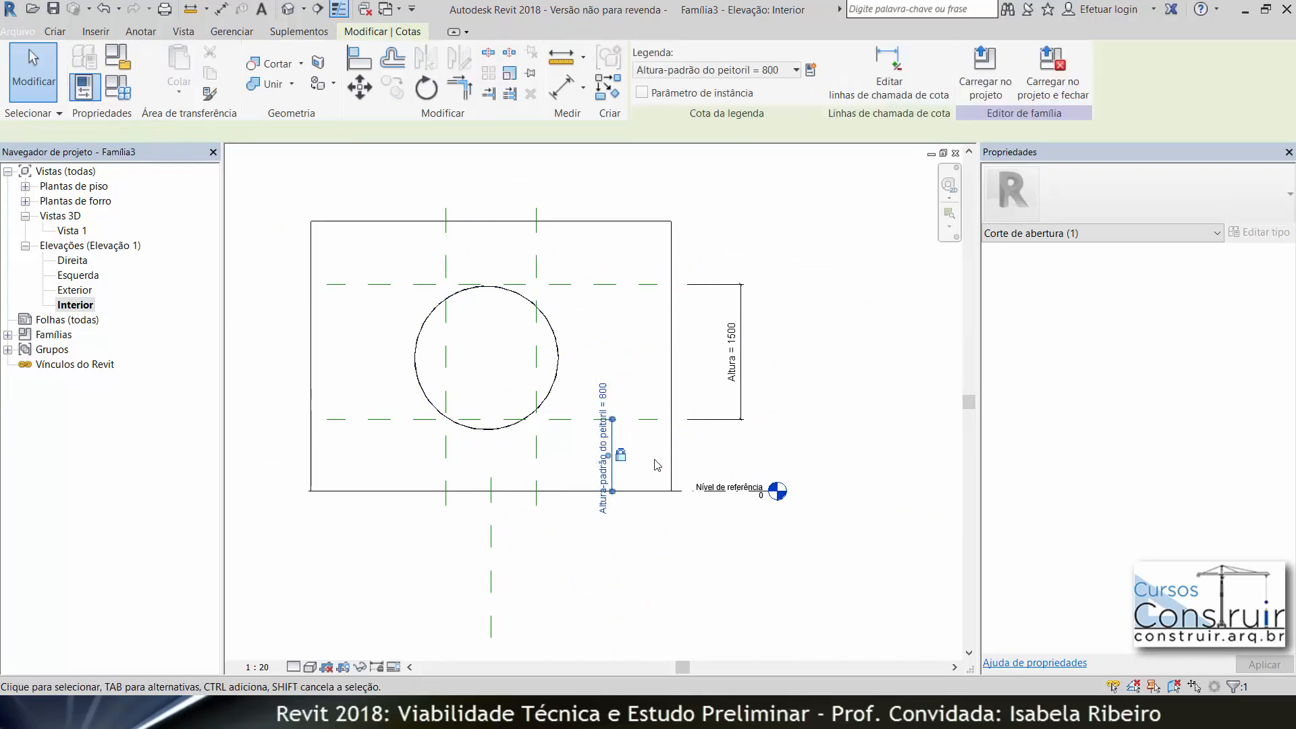
left_click(647, 426)
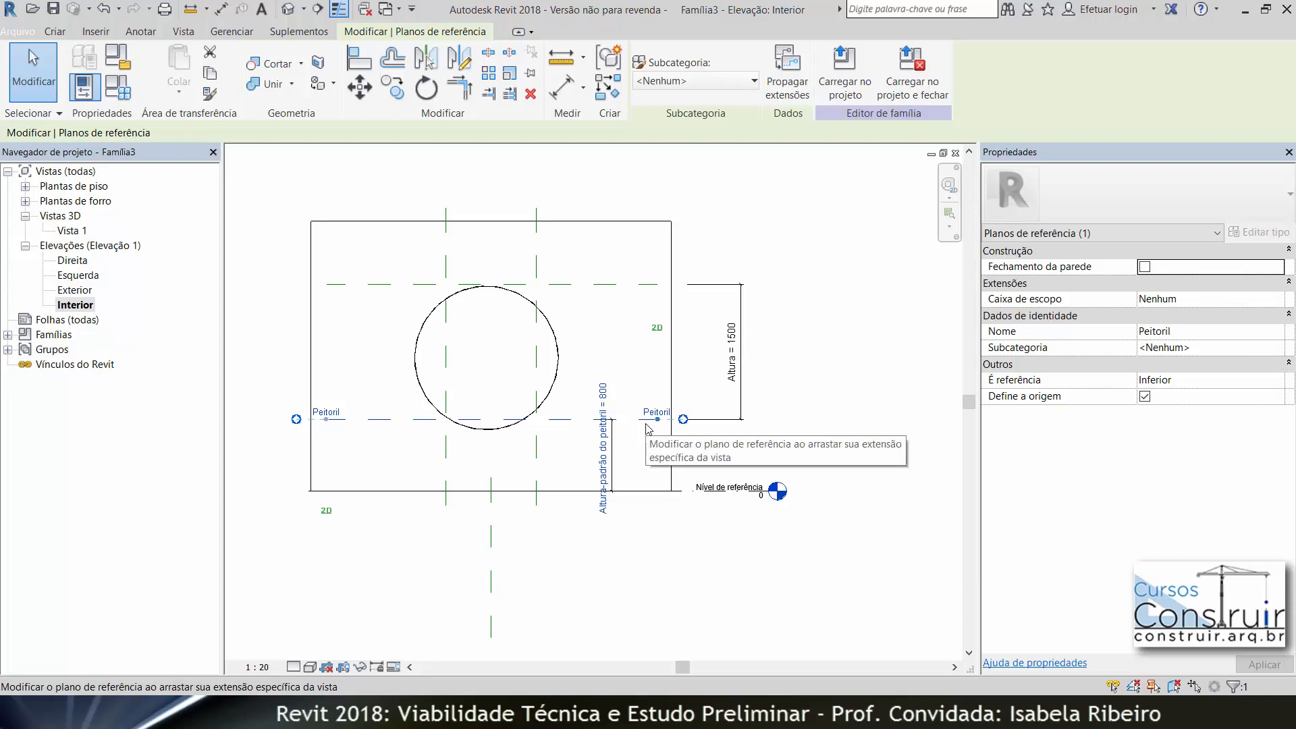
key("Escape")
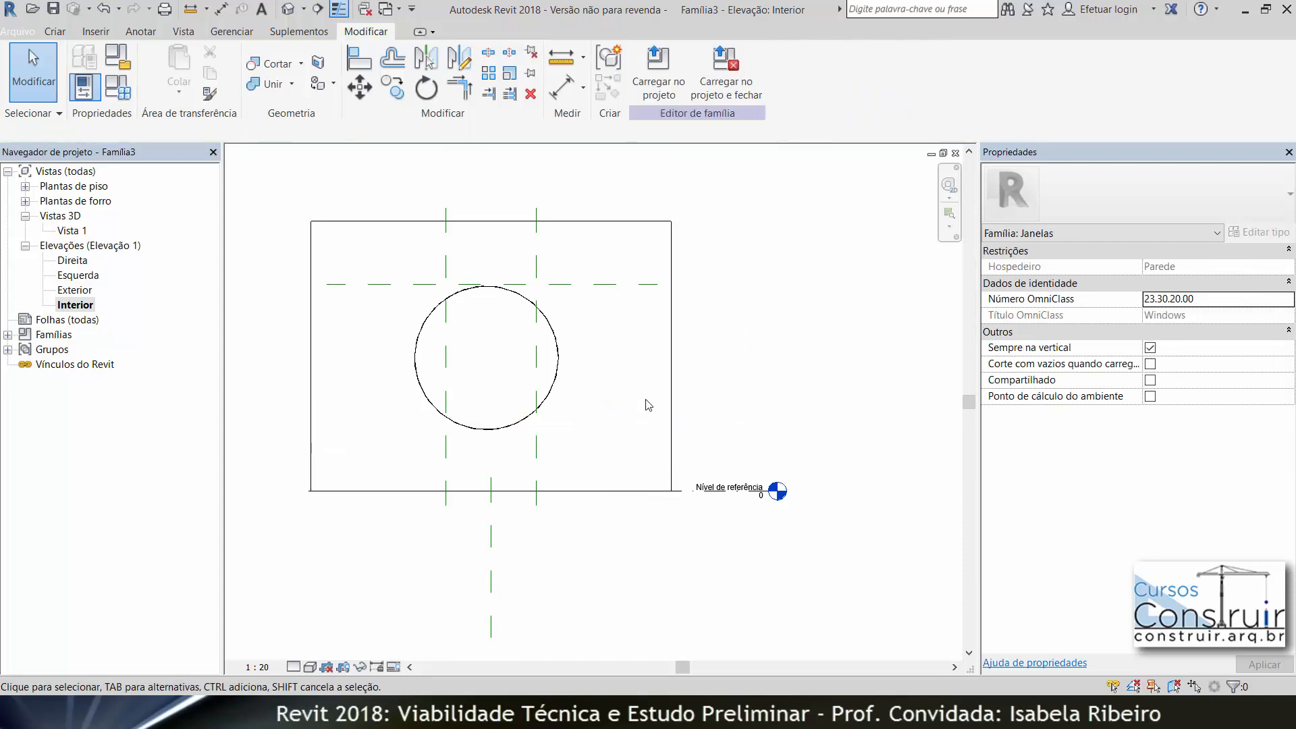
left_click(598, 284)
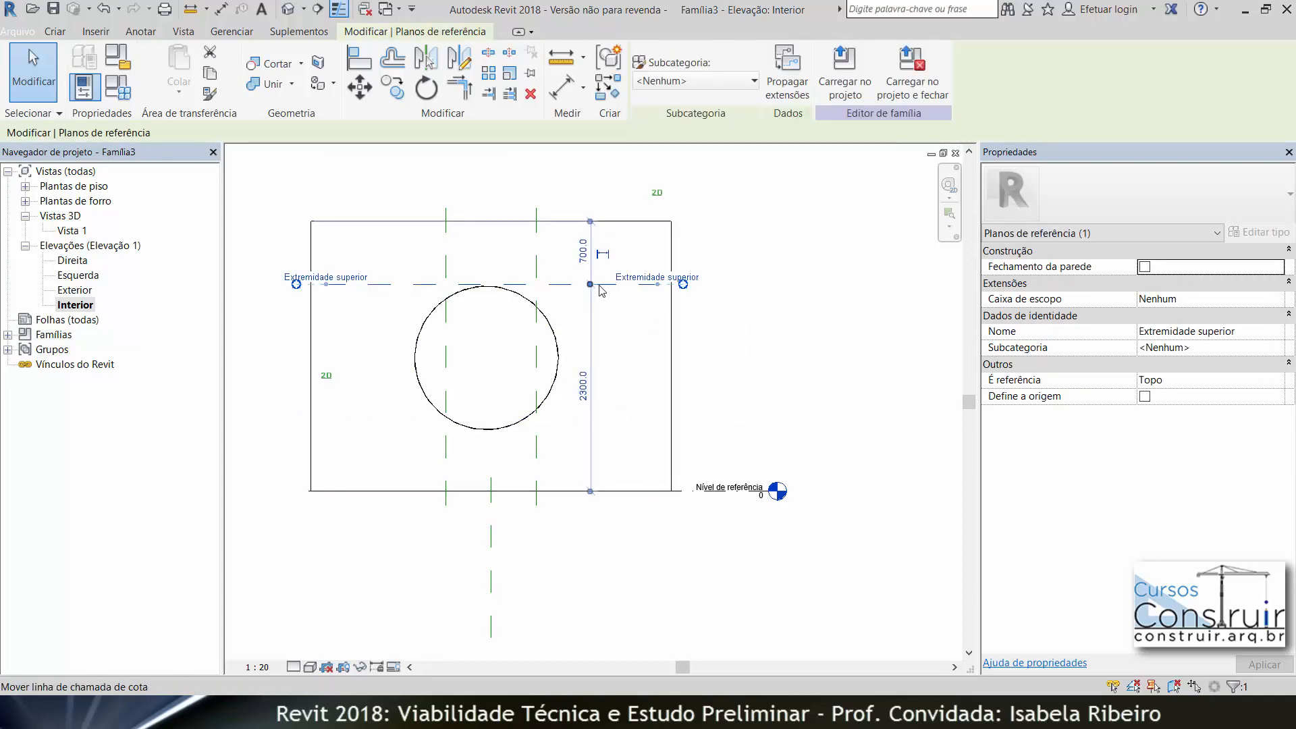
key("Delete")
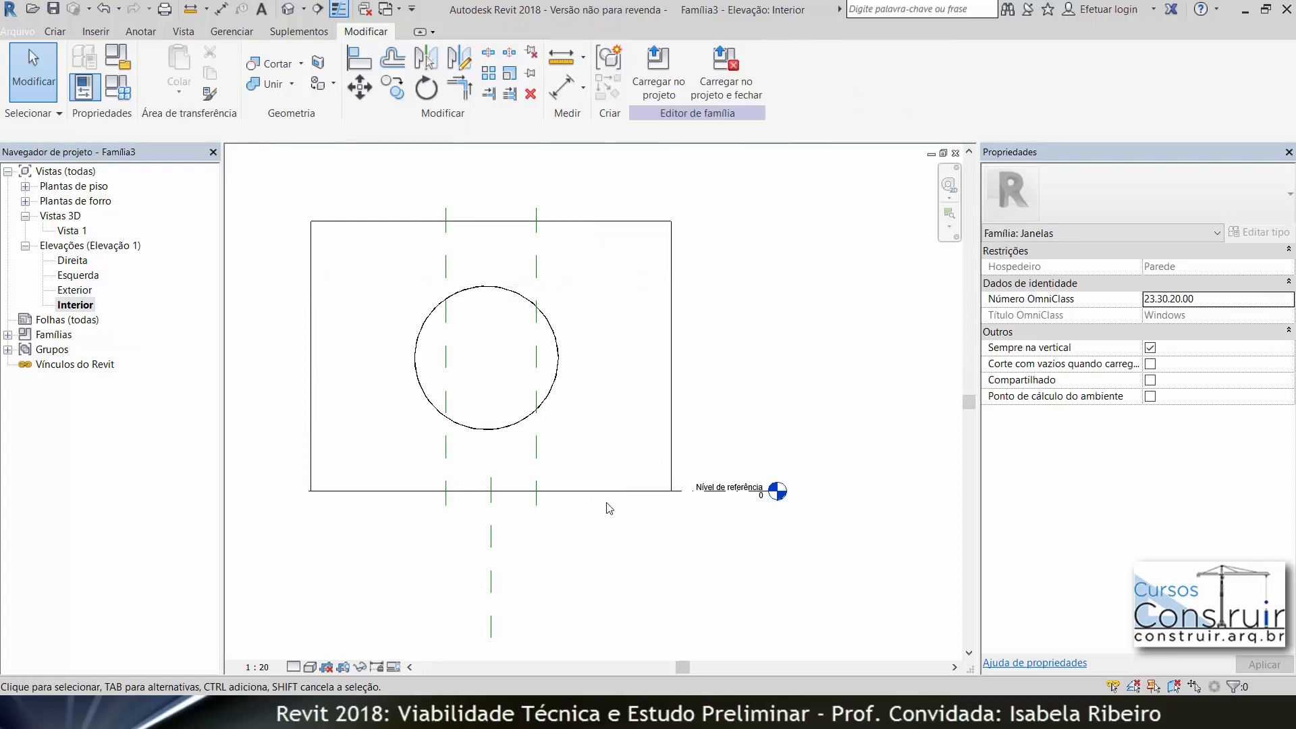
left_click(118, 86)
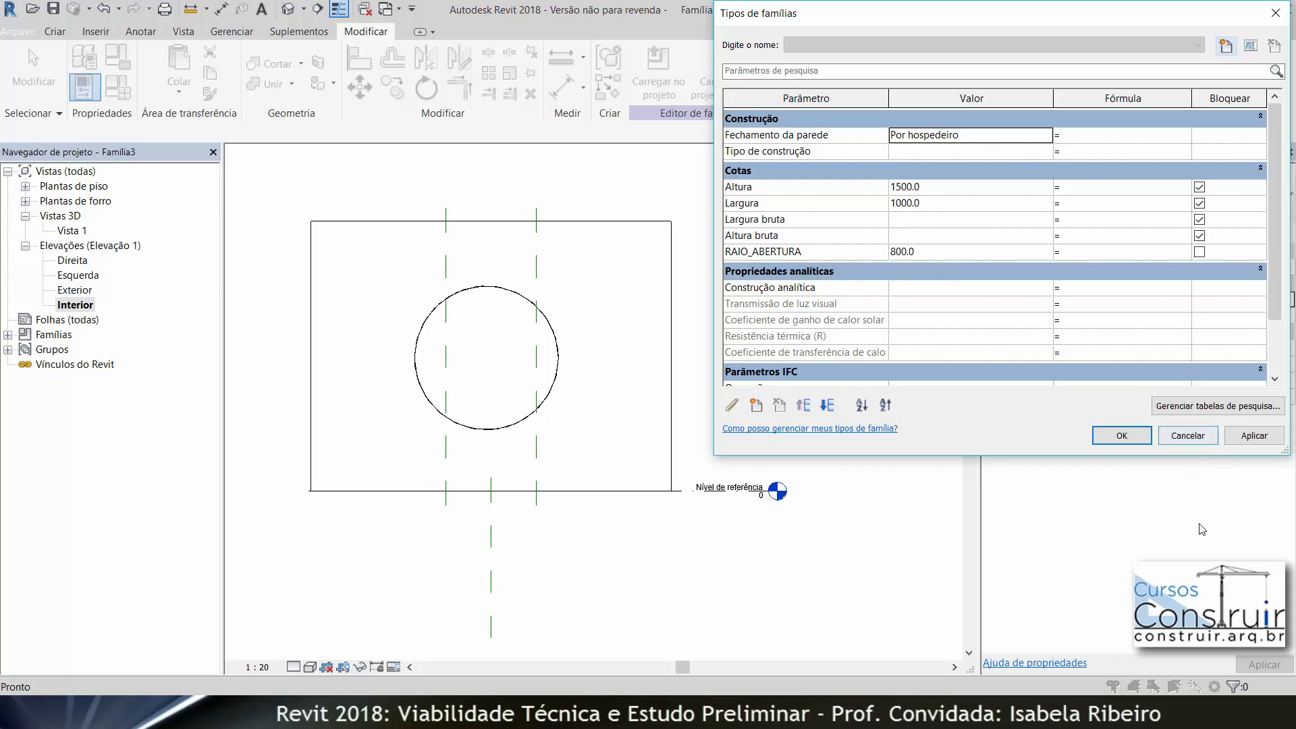
key("Return")
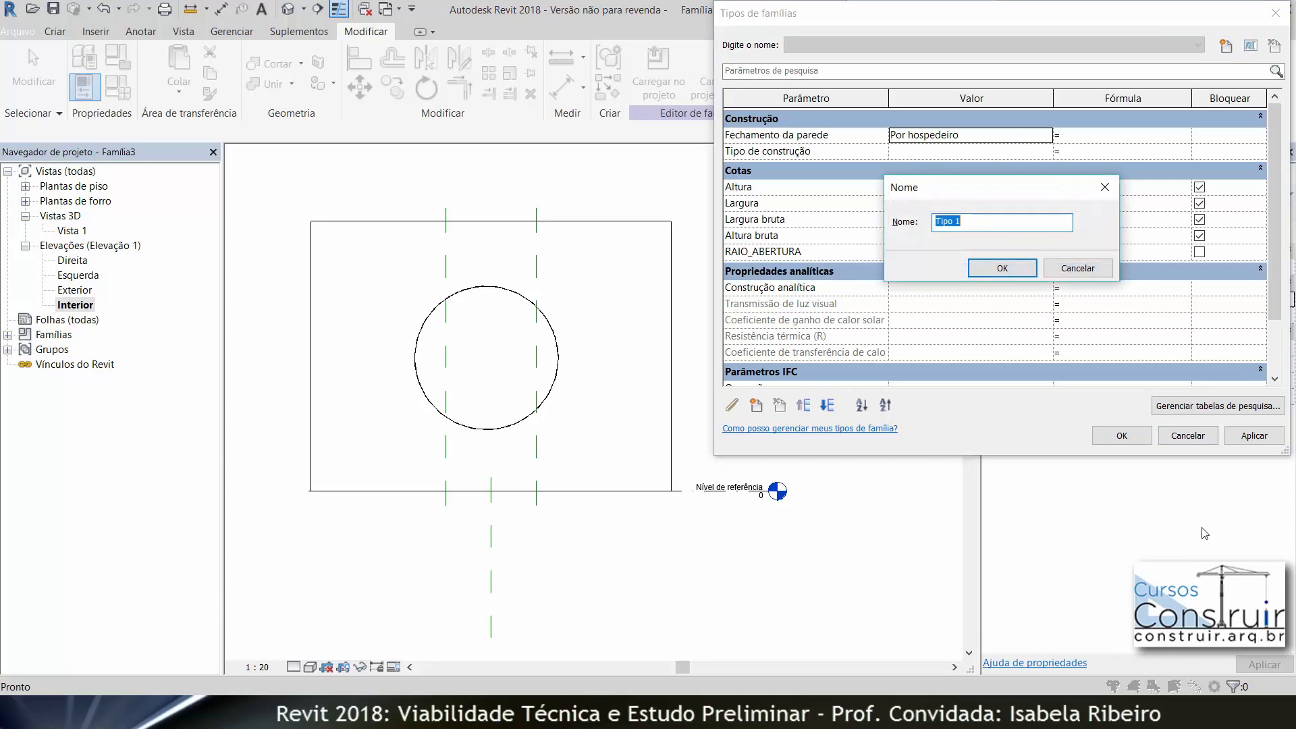
left_click(1096, 274)
left_click(1187, 436)
Set the family's length units to metres with 2 decimal places
key("u")
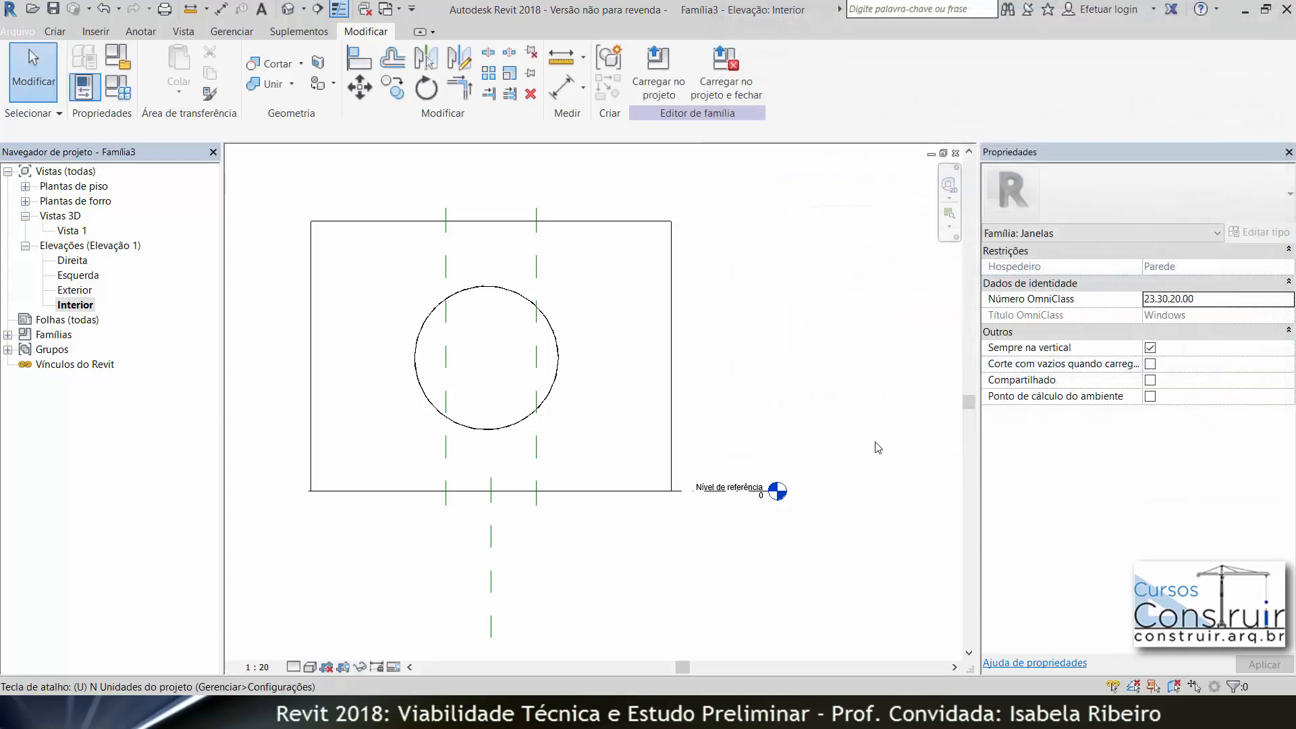
key("n")
left_click(746, 236)
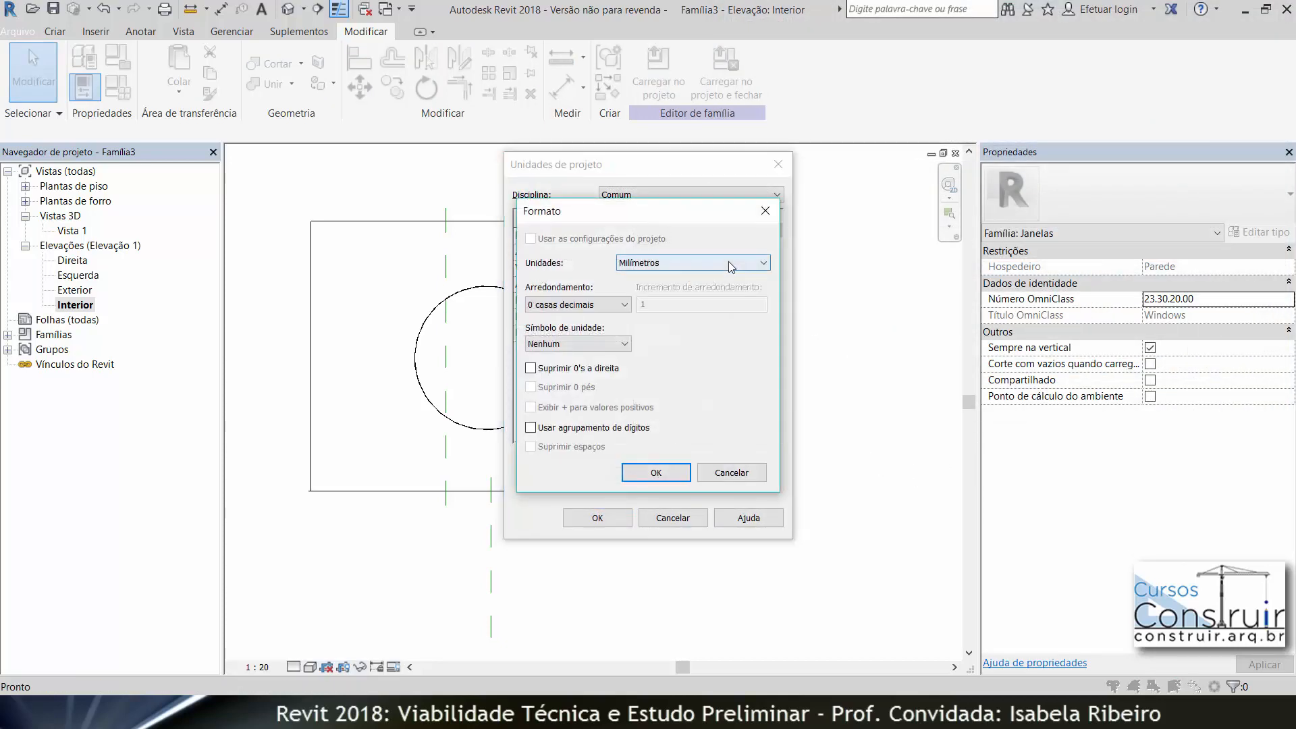
left_click(727, 262)
left_click(682, 321)
left_click(559, 305)
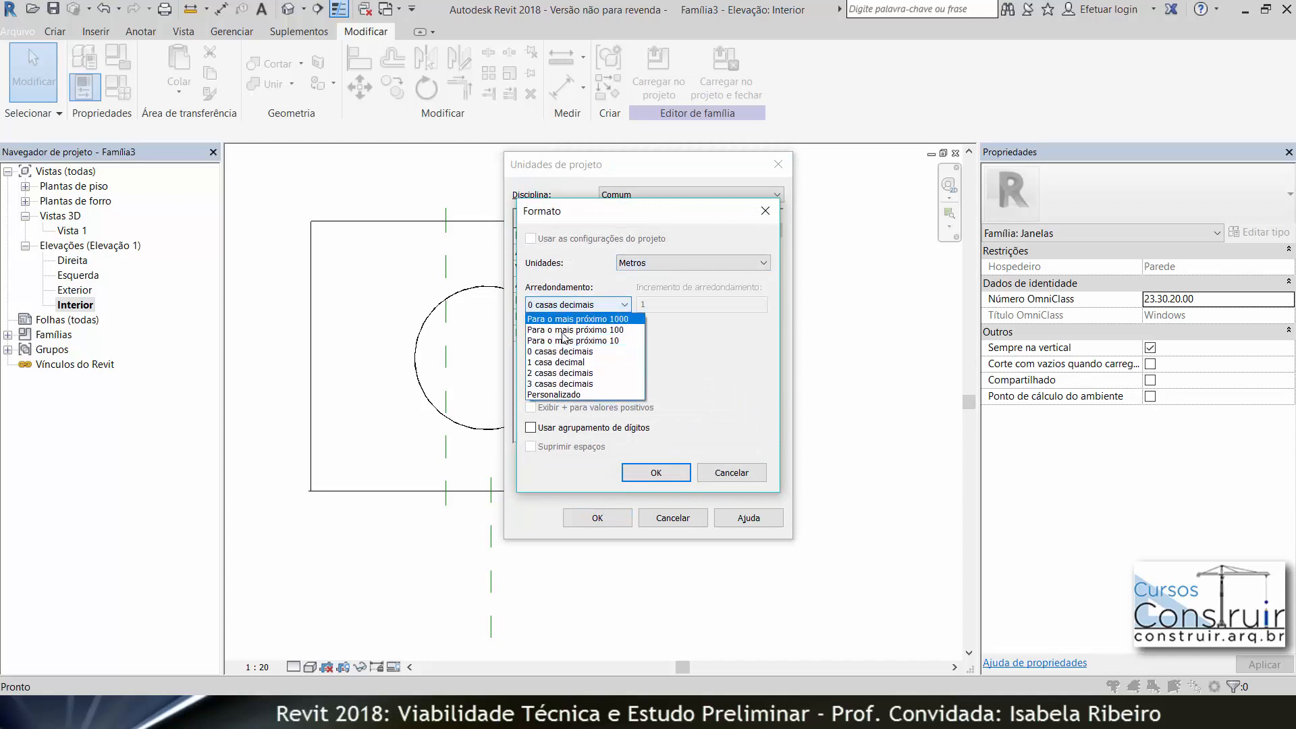
left_click(579, 368)
left_click(656, 473)
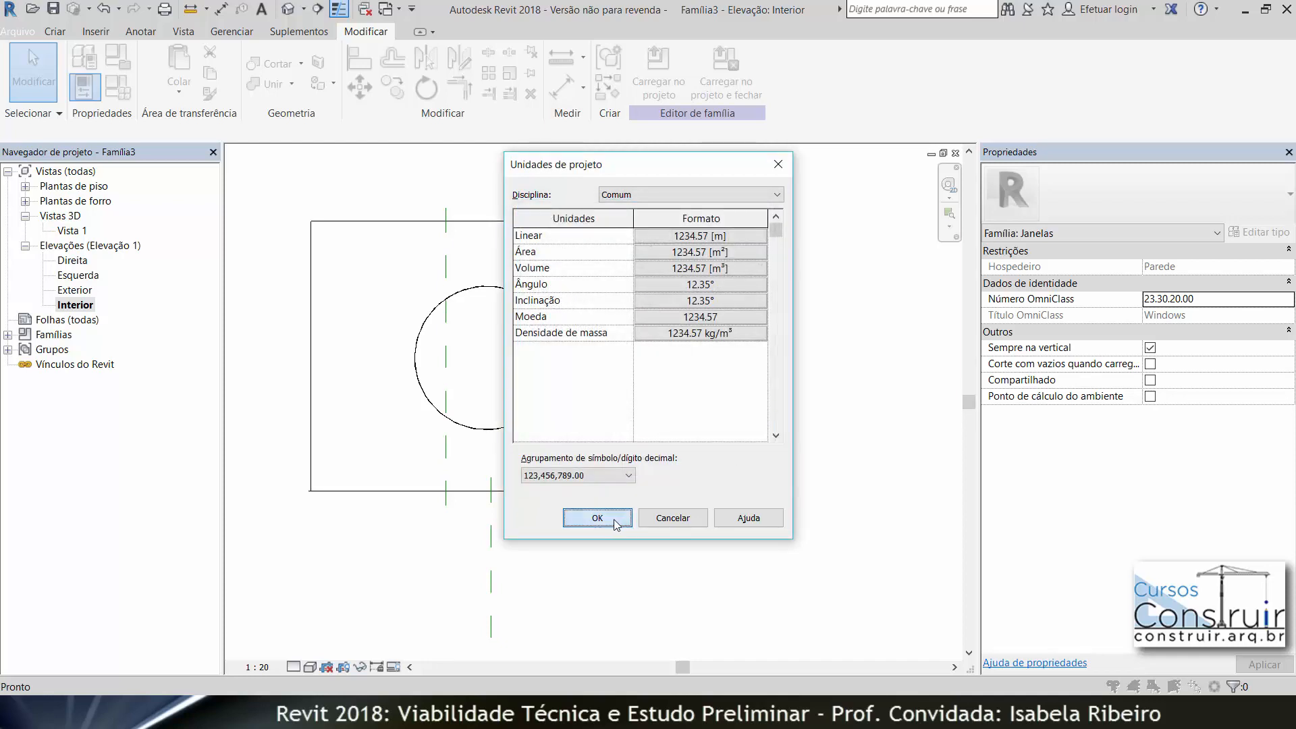
left_click(596, 518)
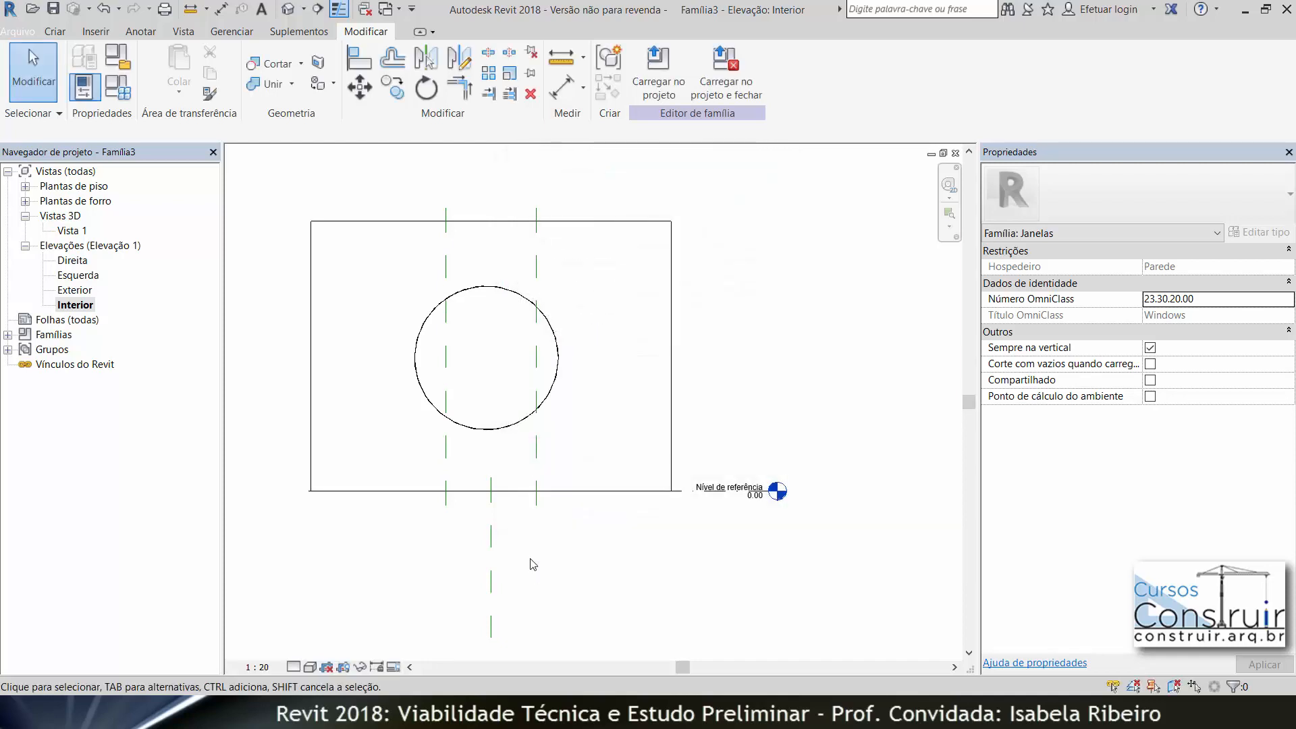
Set the RAIO_ABERTURA parameter to 1.2 m and inspect the circular opening in the Vista 1 3D view
left_click(119, 100)
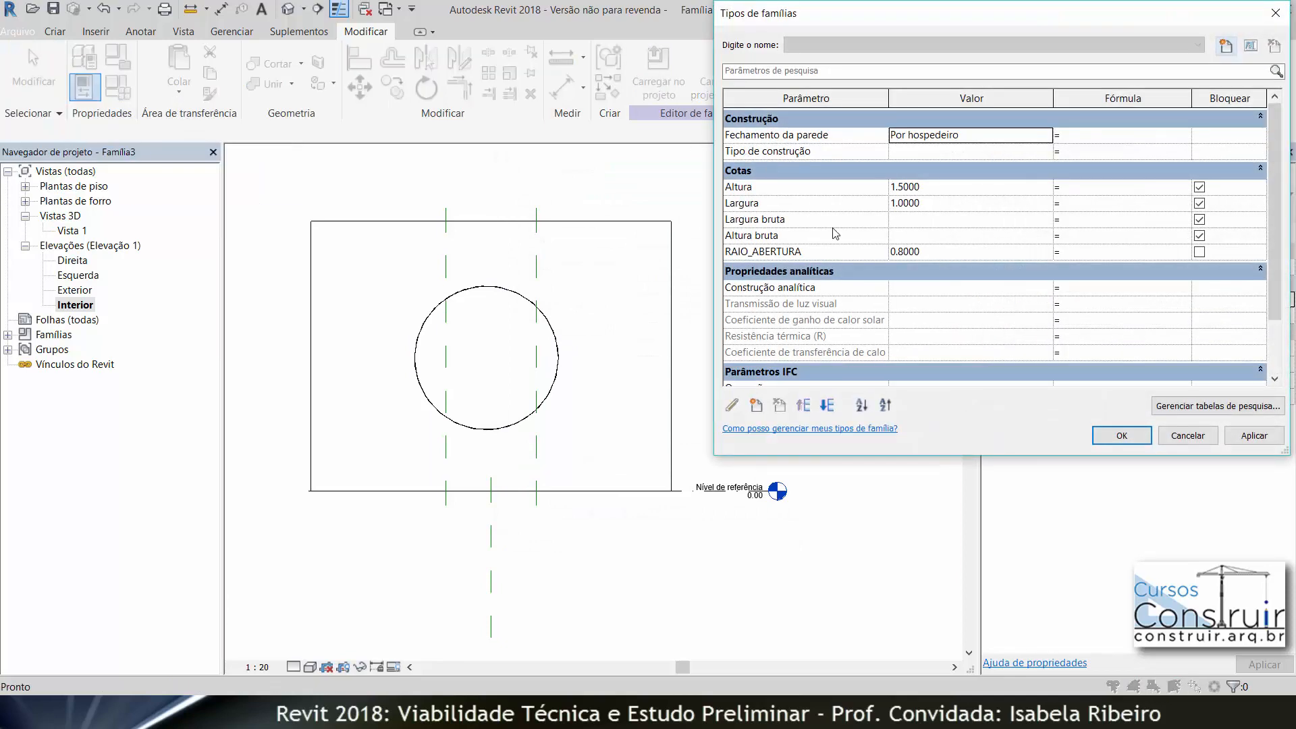
left_click(931, 256)
left_click_drag(925, 252, 890, 258)
type("1.2")
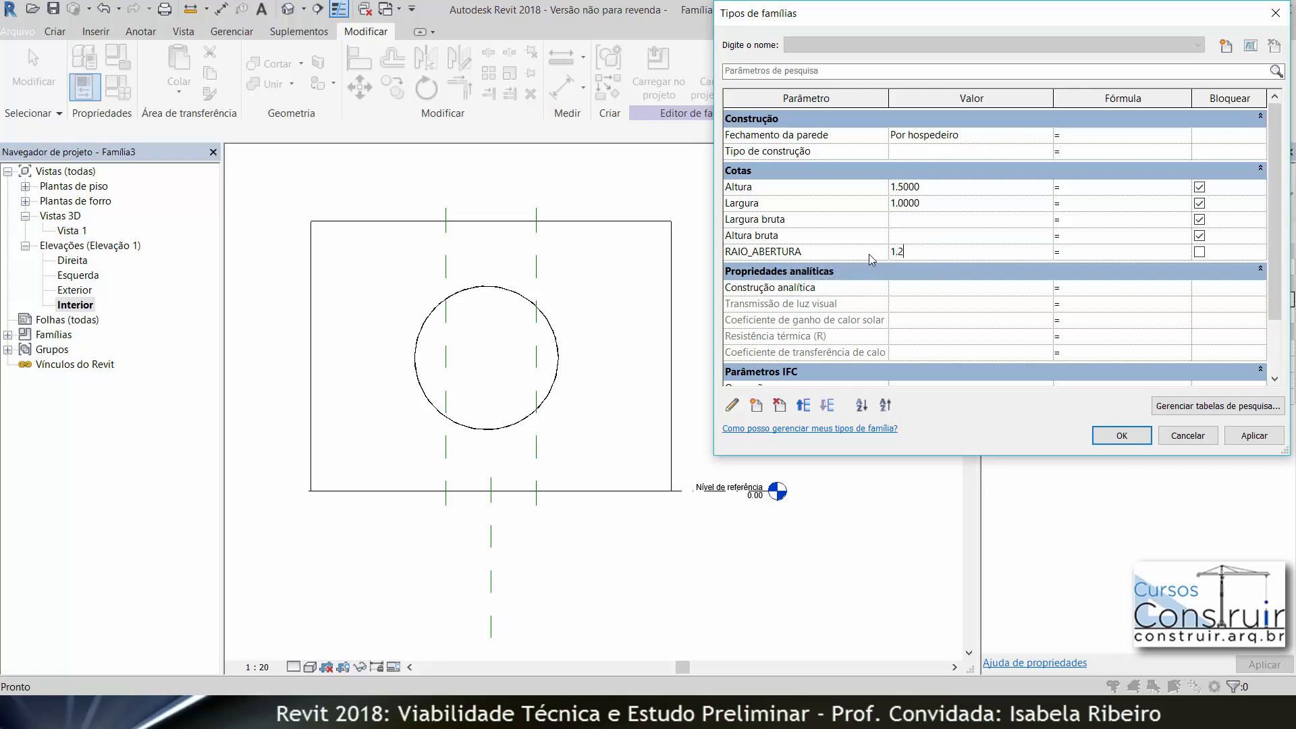
left_click(1117, 436)
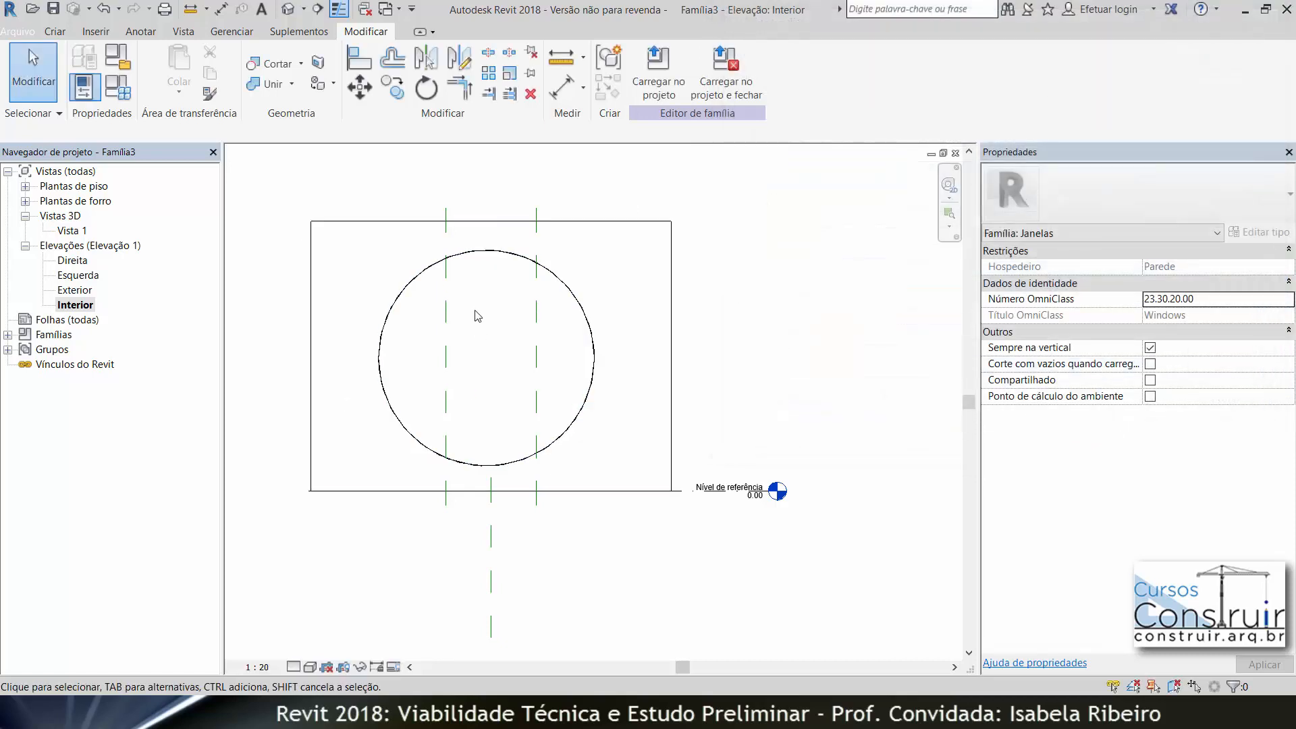
double_click(71, 230)
middle_click_drag(825, 422, 484, 416, "shift")
middle_click_drag(763, 440, 920, 454, "shift")
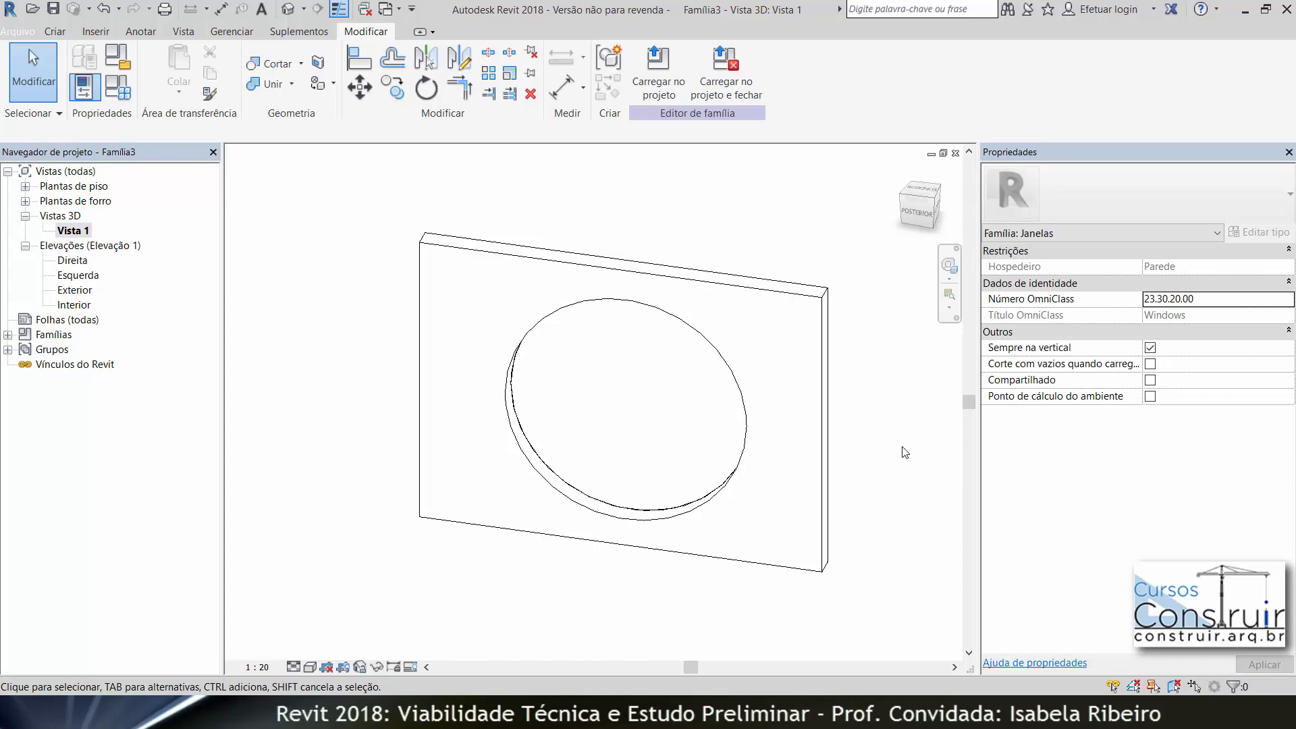
Draw a horizontal reference plane in the Nível de referência floor plan, along the wall between its centreline and exterior face
left_click(25, 187)
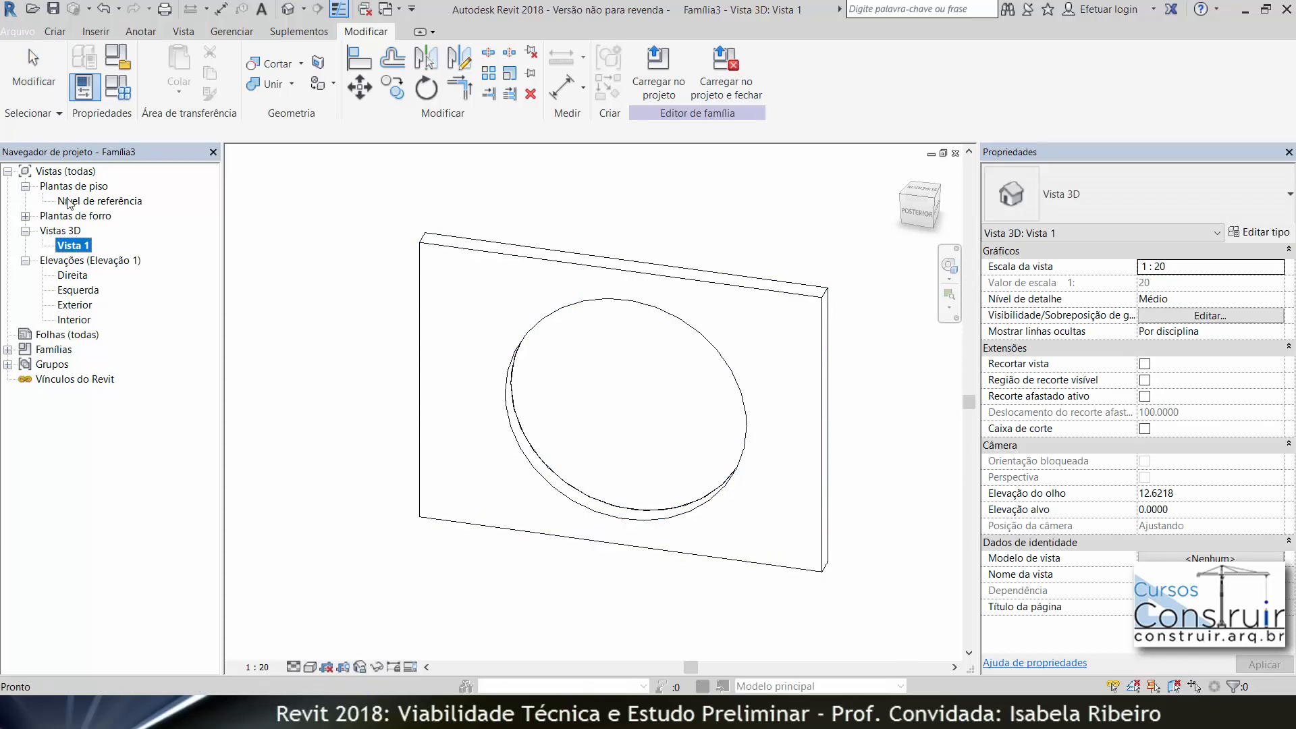
double_click(94, 202)
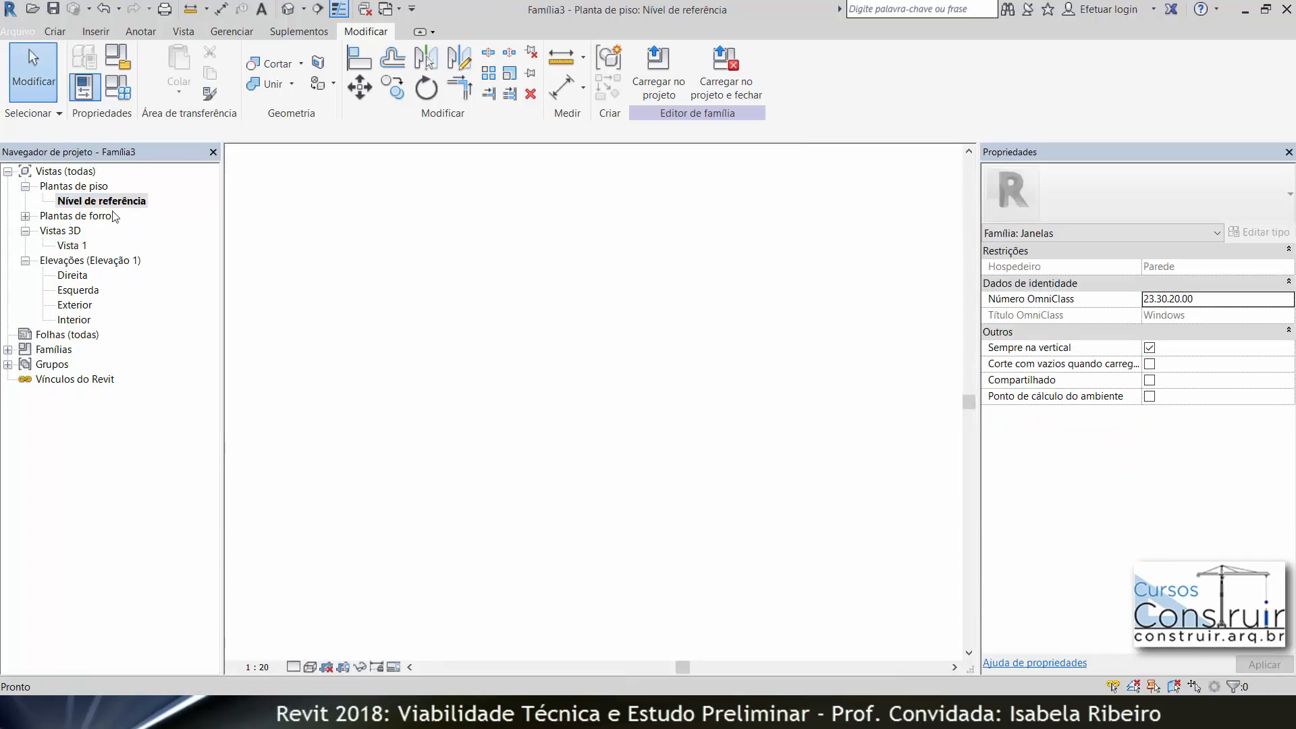
scroll(337, 386, "down", 1)
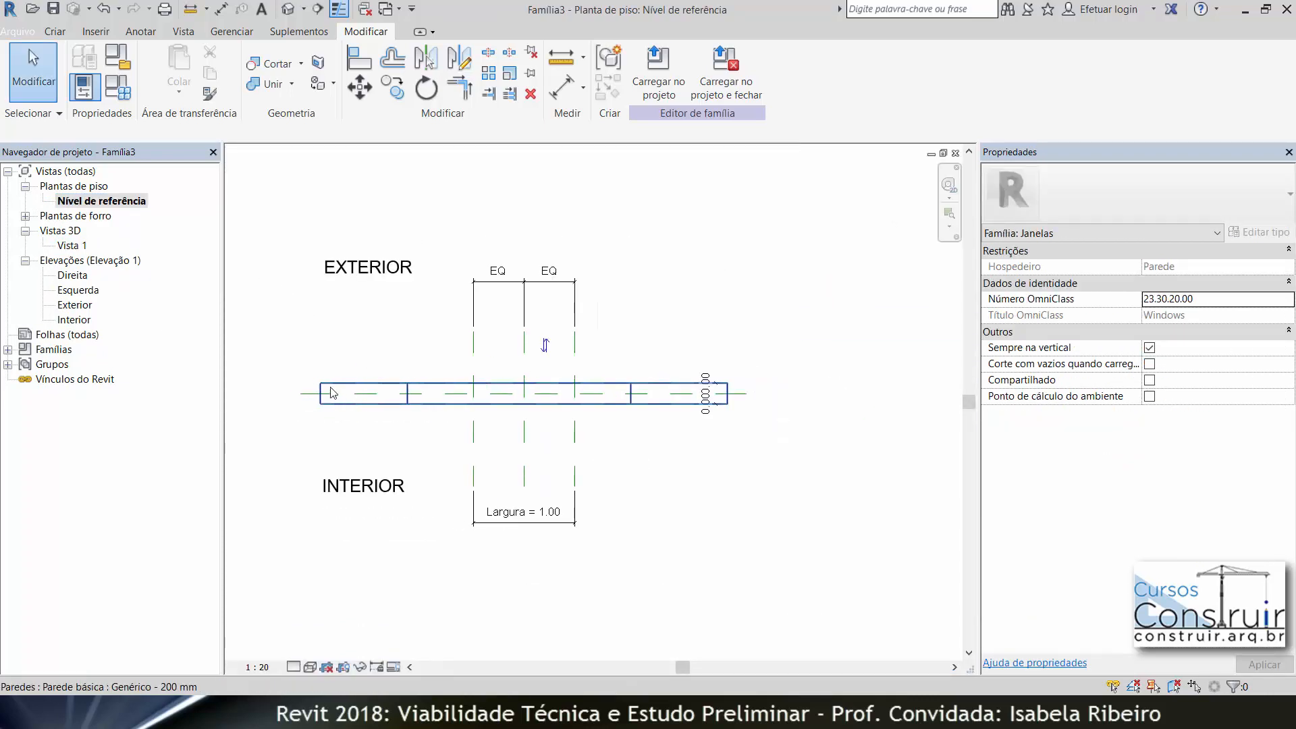
scroll(337, 386, "up", 3)
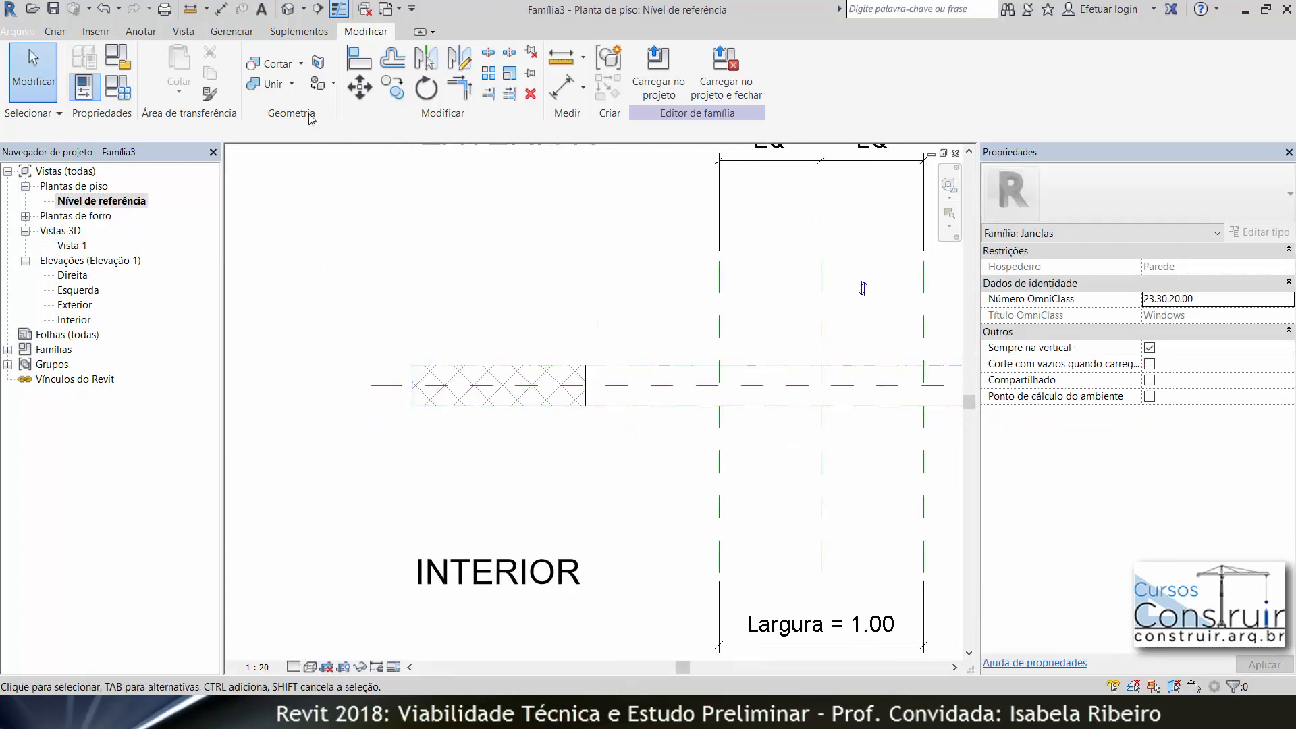
left_click(56, 31)
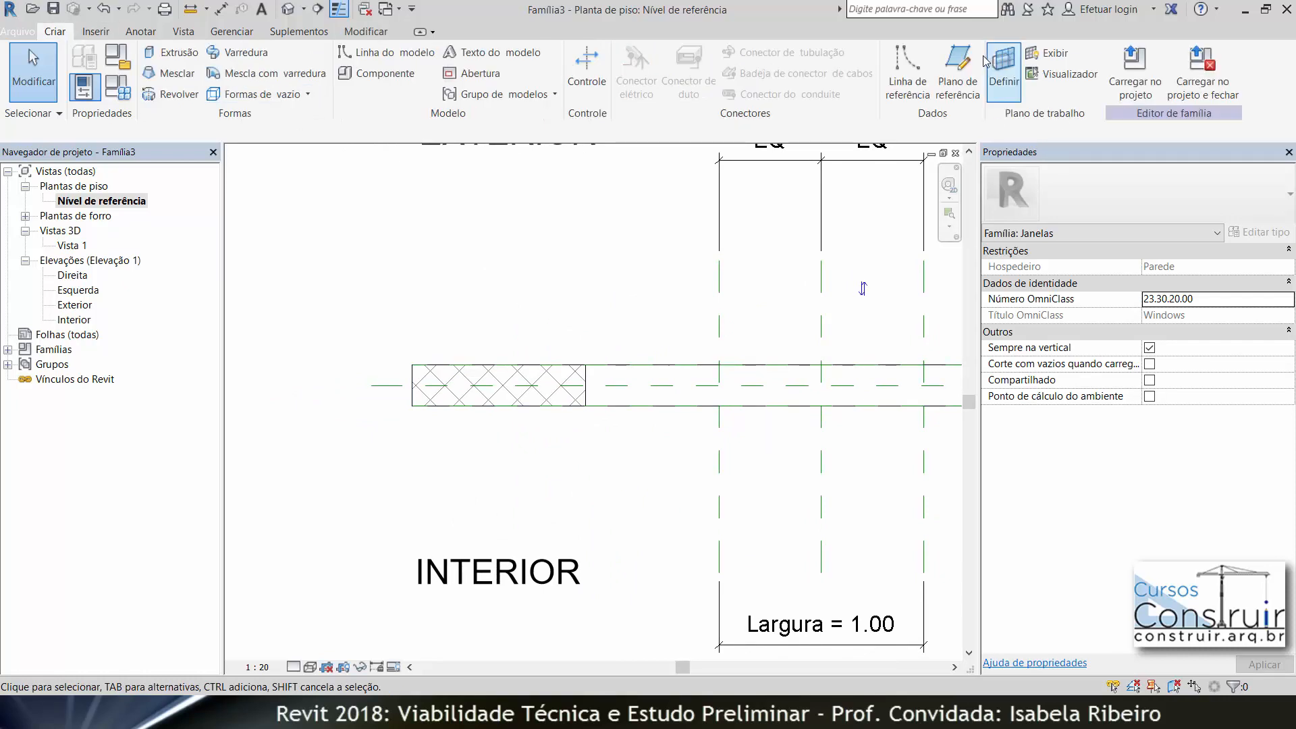
left_click(964, 69)
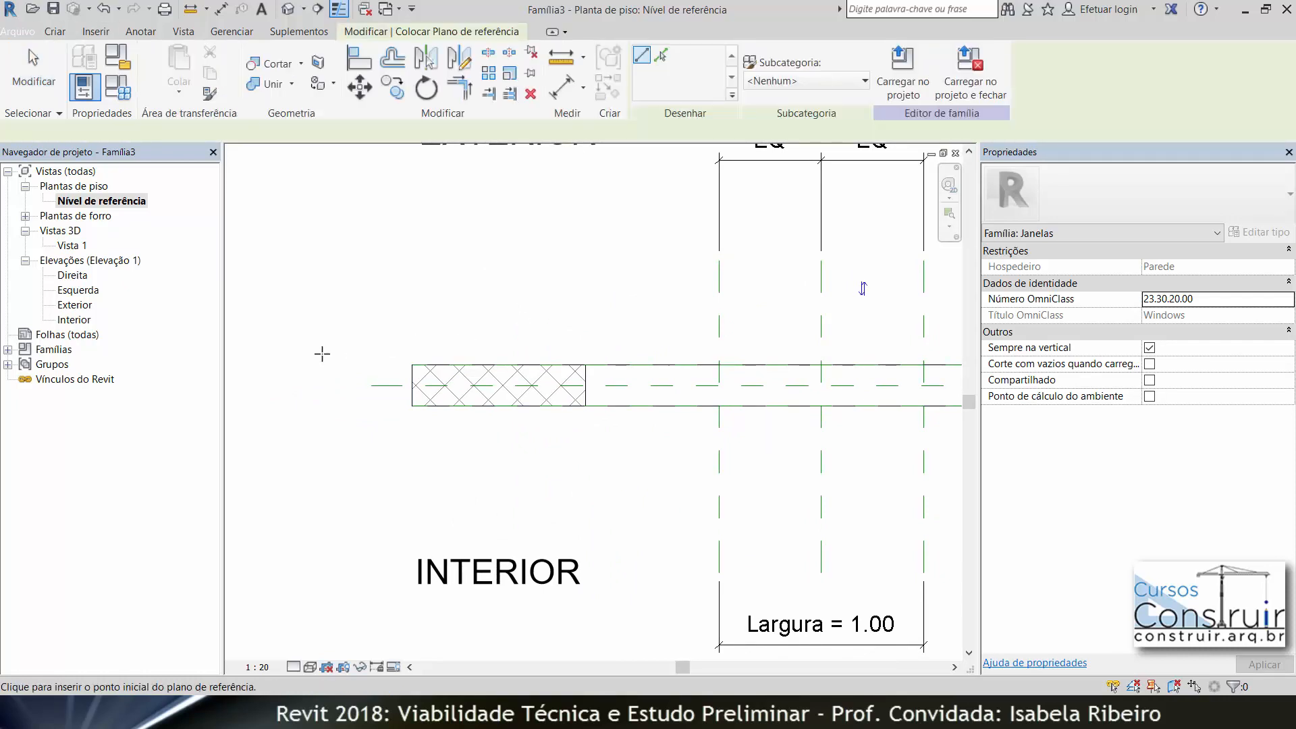
left_click(370, 376)
scroll(482, 380, "down", 2)
middle_click_drag(488, 394, 224, 456)
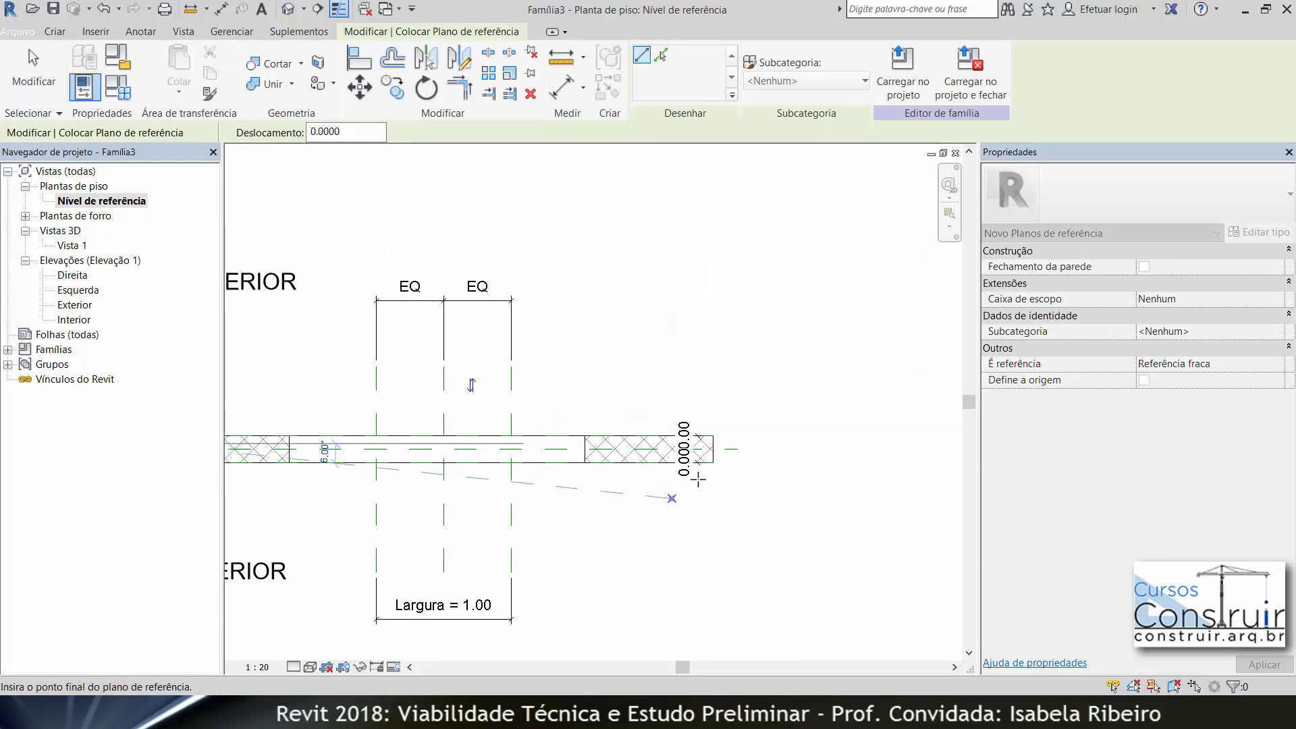
left_click(743, 449)
Draw a second horizontal reference plane along the wall, between its centreline and interior face
middle_click_drag(751, 445, 1079, 367)
scroll(608, 356, "up", 2)
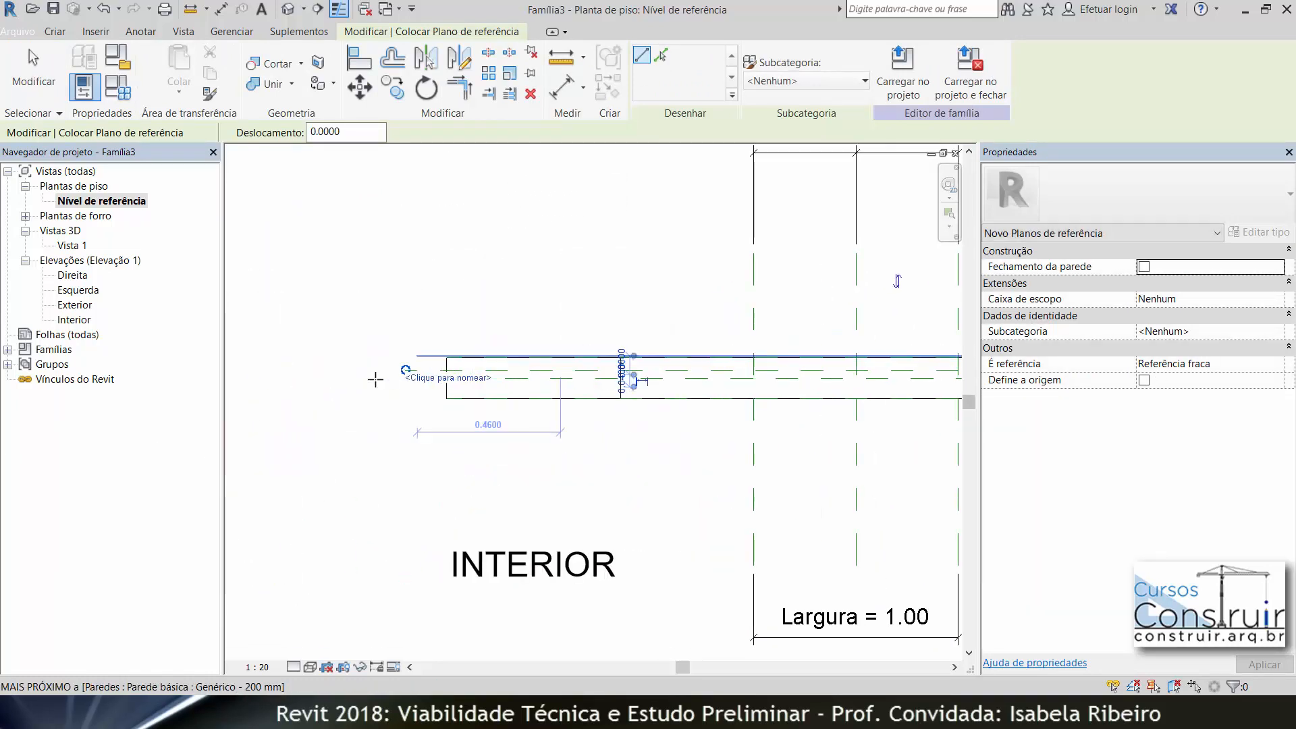
left_click(355, 404)
scroll(742, 392, "down", 2)
middle_click_drag(605, 409, 91, 451)
left_click(783, 439)
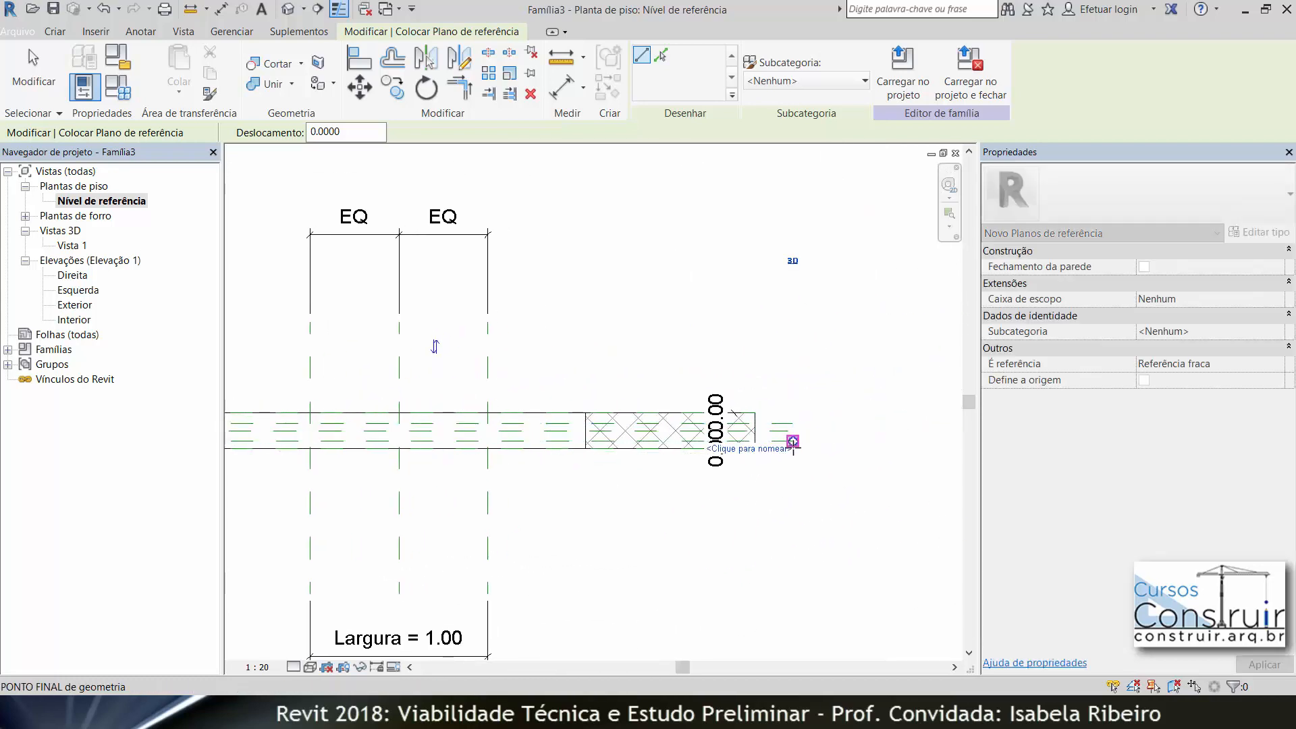
scroll(311, 430, "up", 2)
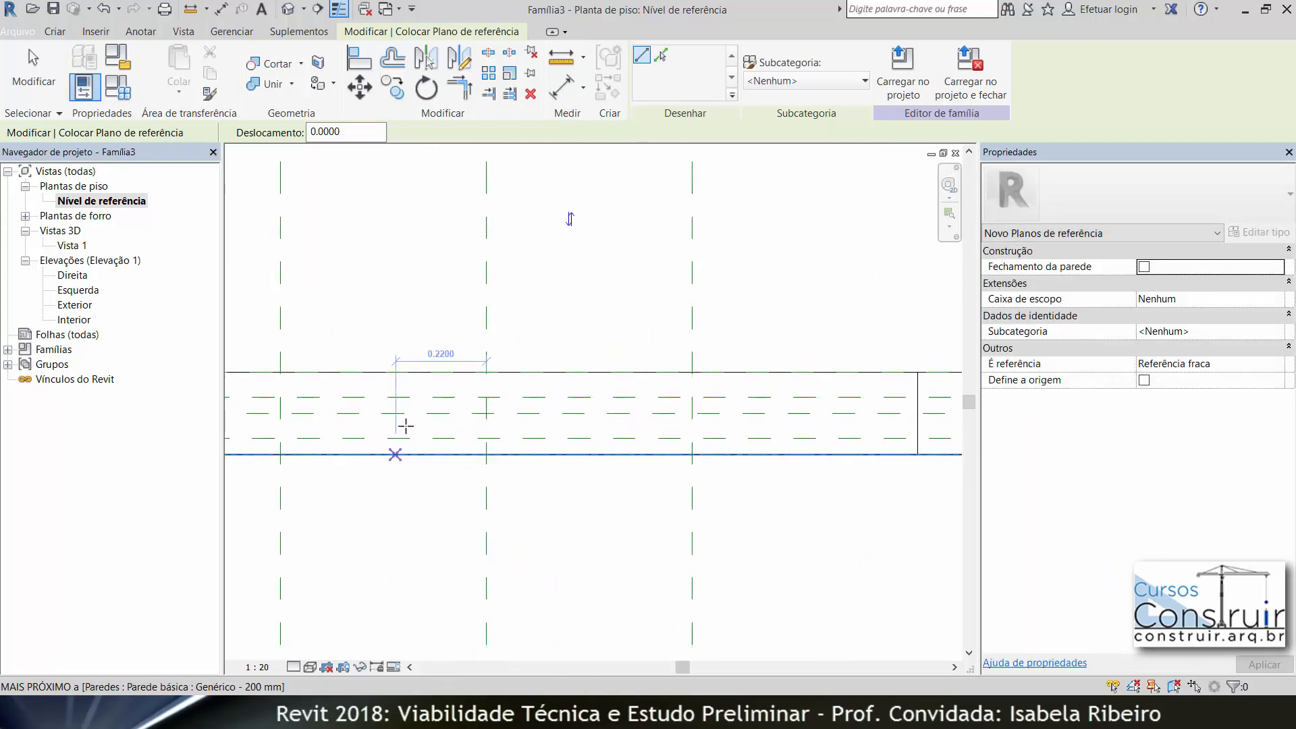
scroll(594, 413, "down", 1)
scroll(627, 419, "down", 1)
middle_click_drag(638, 422, 906, 442)
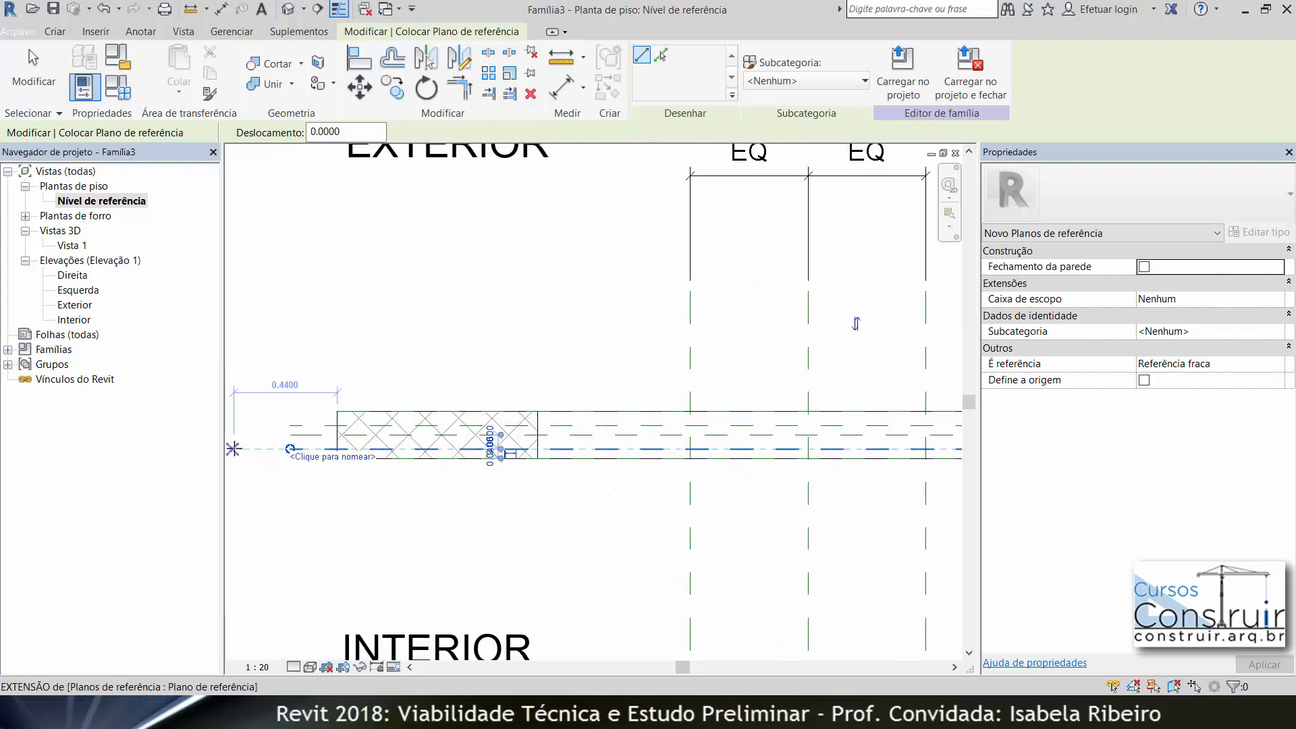
key("Escape")
key("Escape")
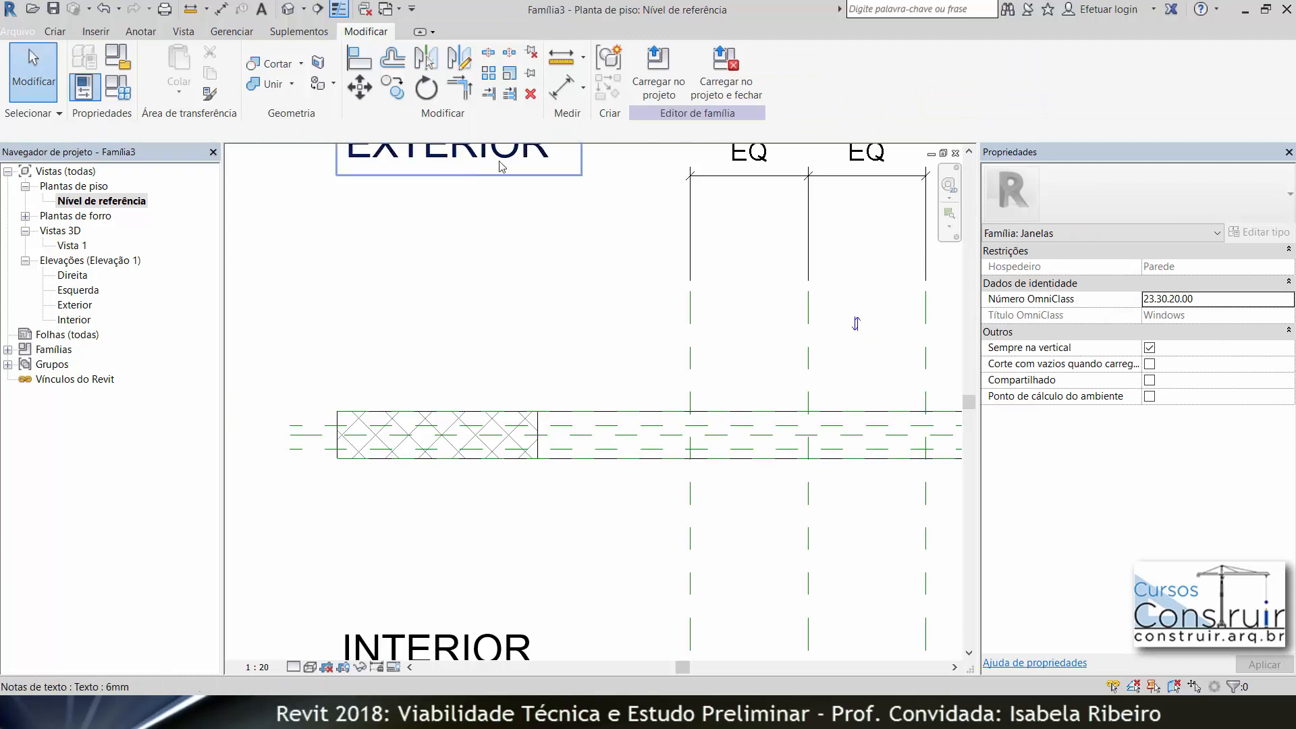
Add an aligned dimension between the two new horizontal reference planes beside the wall
left_click(559, 91)
scroll(322, 412, "up", 3)
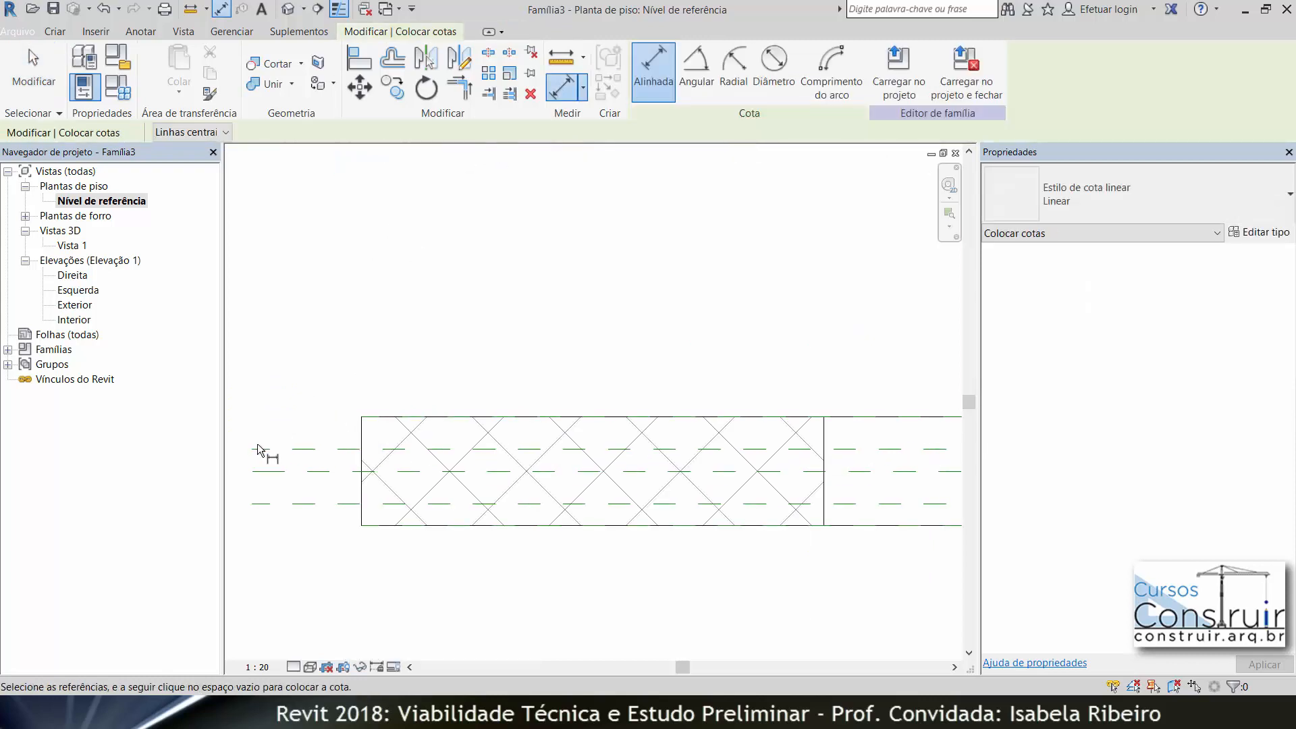
left_click(259, 501)
middle_click_drag(300, 486, 510, 481)
left_click(365, 466)
Dimension the two new reference planes together with the wall's centreline and make the spacings equal (EQ)
left_click(491, 446)
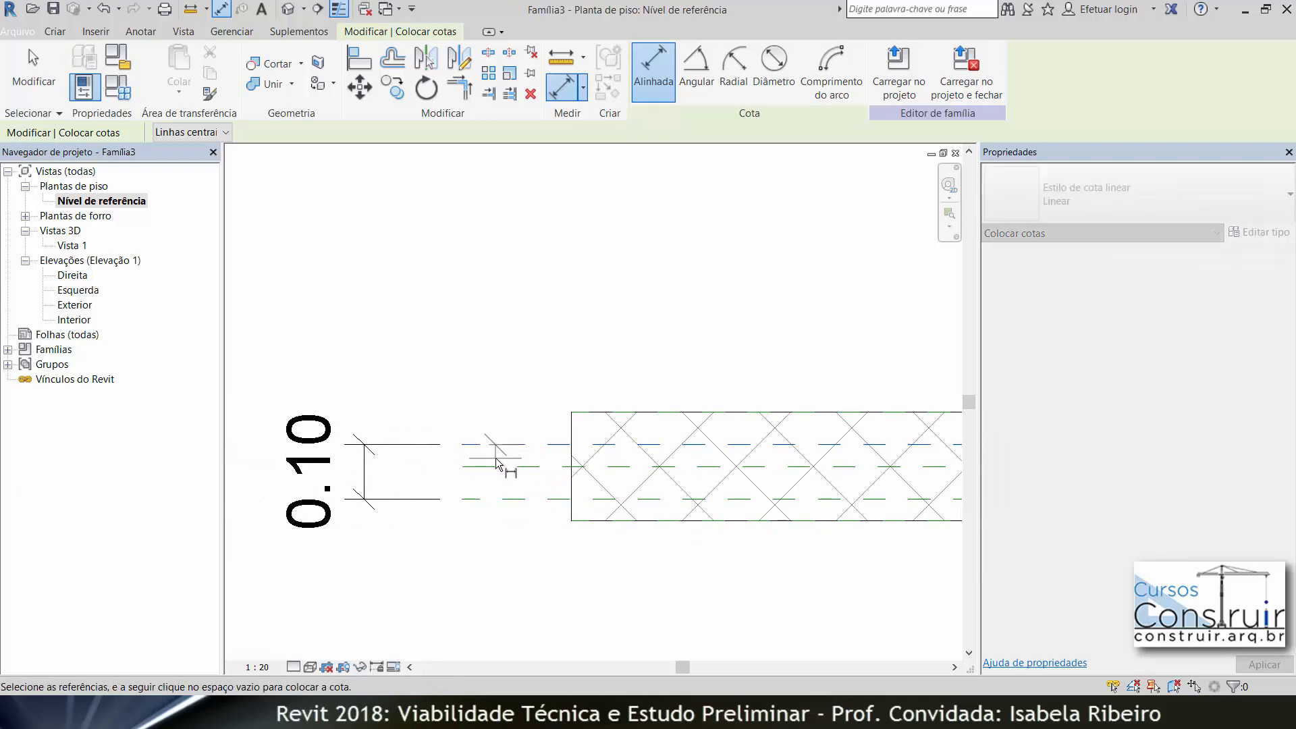
left_click(491, 466)
left_click(505, 499)
left_click(455, 492)
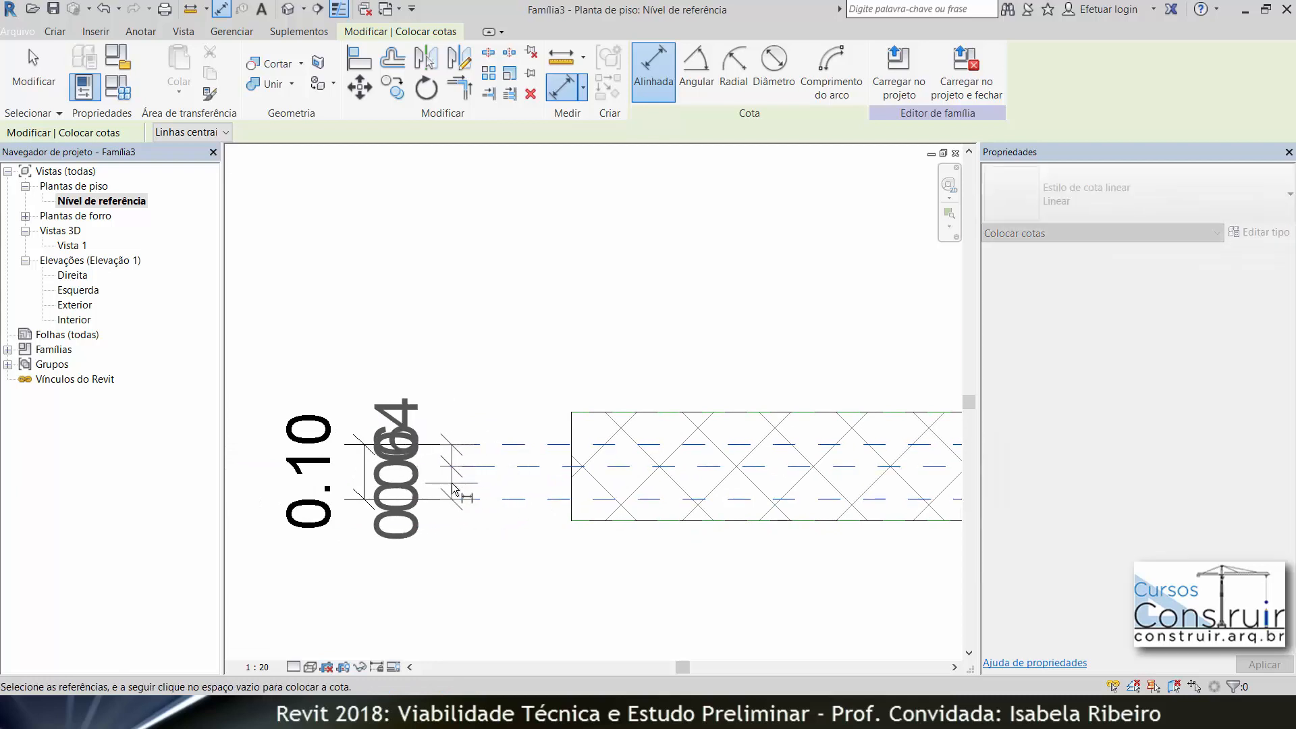
left_click(590, 470)
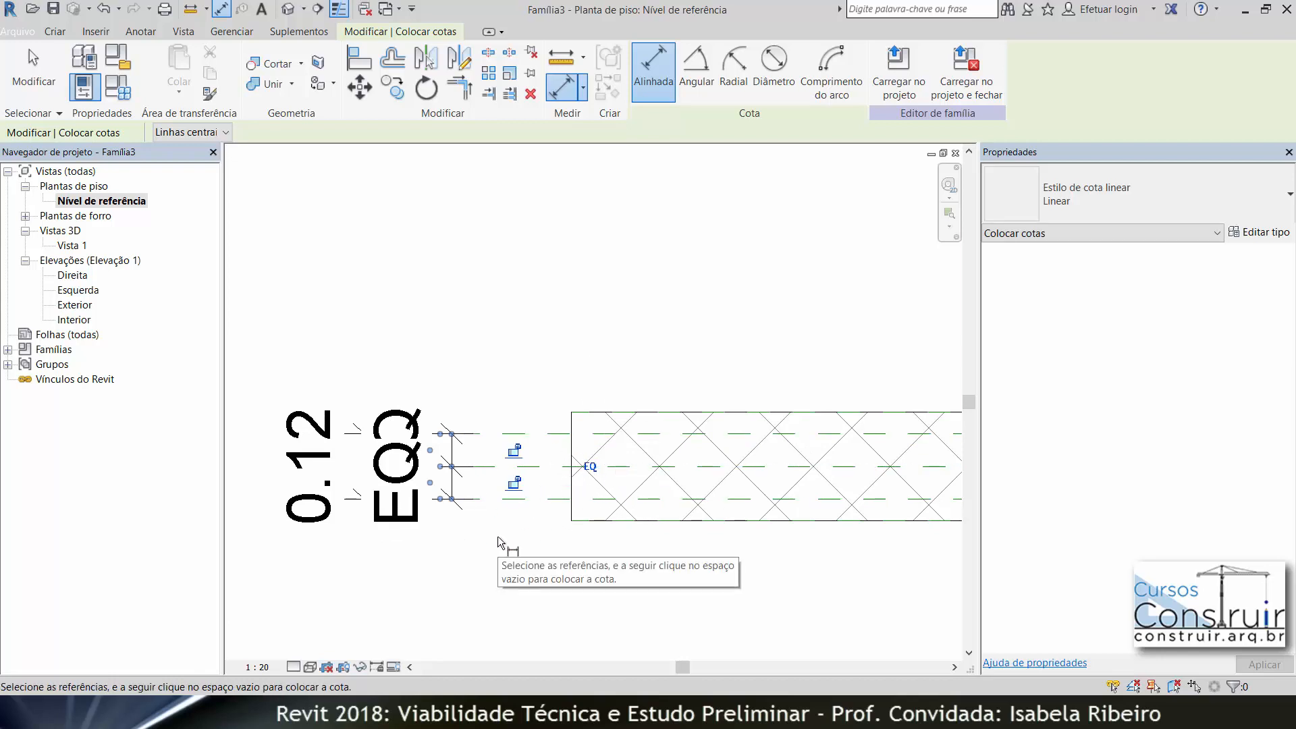
key("Escape")
key("Escape")
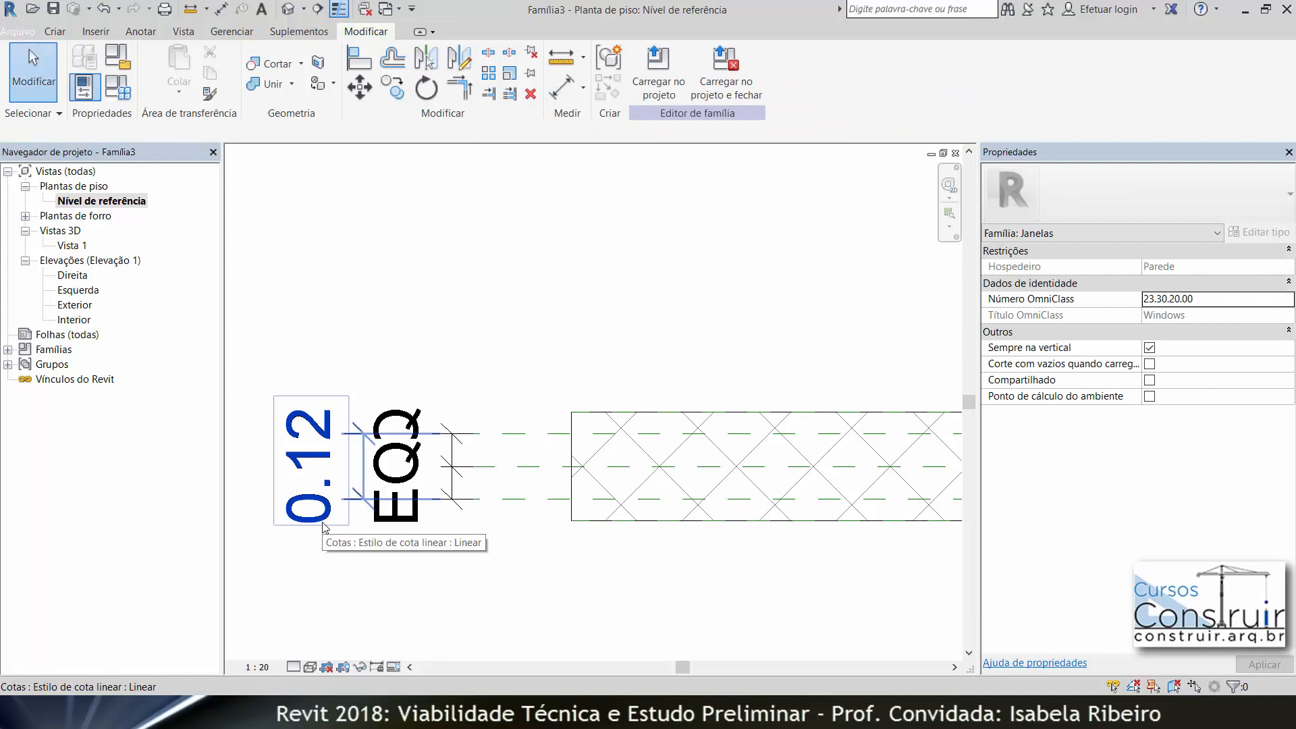
Assign a new type parameter named ESPESSURA_VIDRO to the overall dimension between the two reference planes
left_click(324, 527)
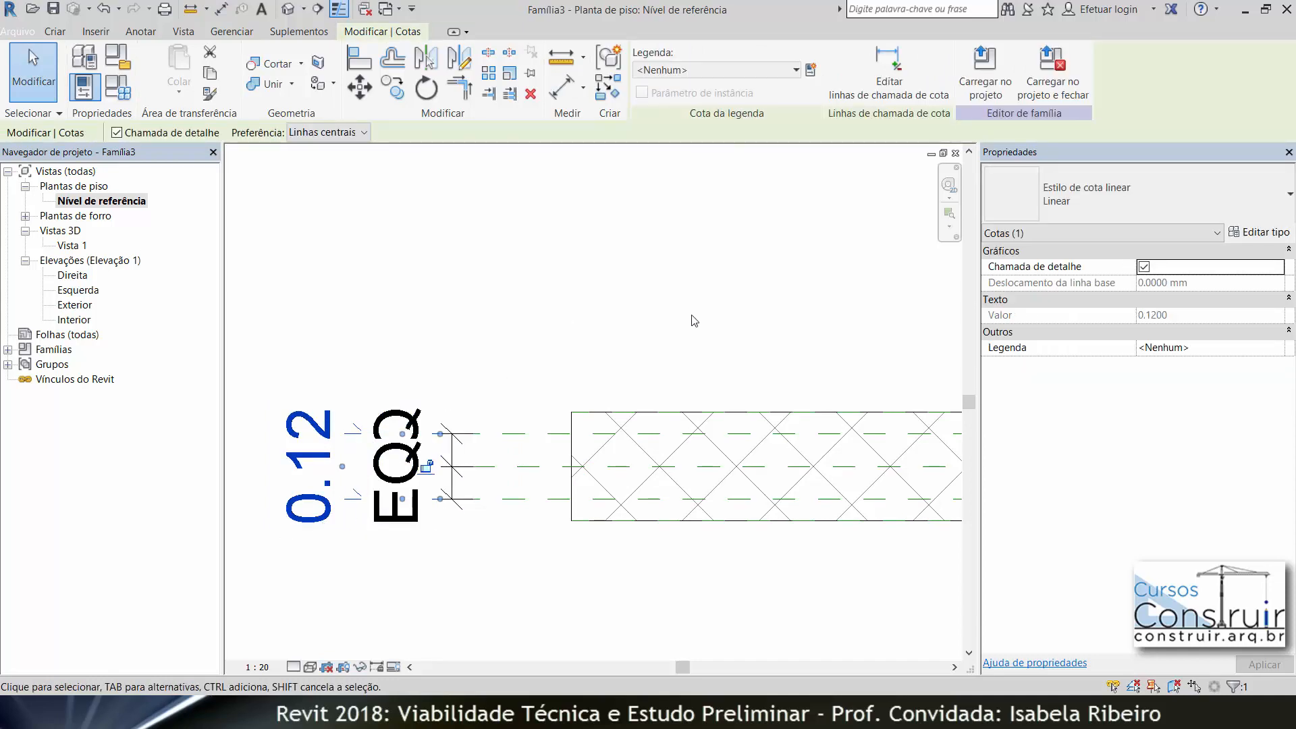
left_click(811, 69)
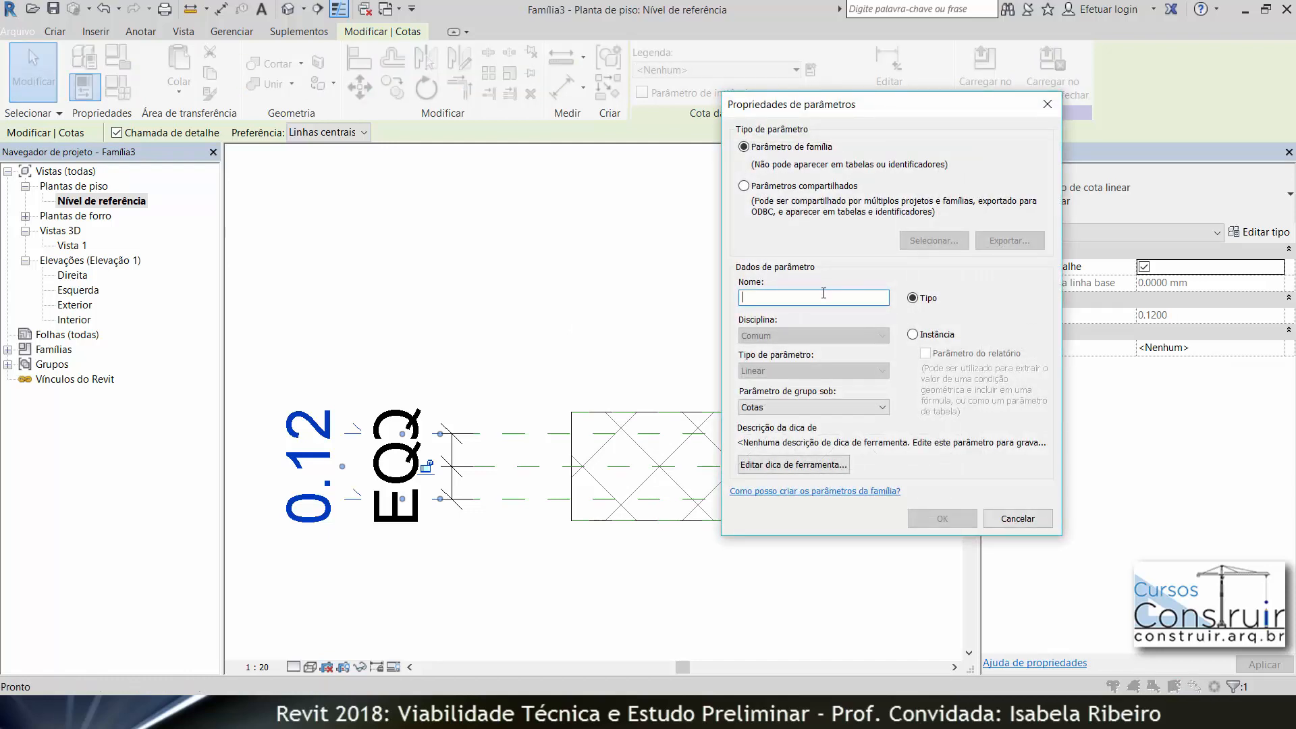
type("ESPESSURA_VIDRO")
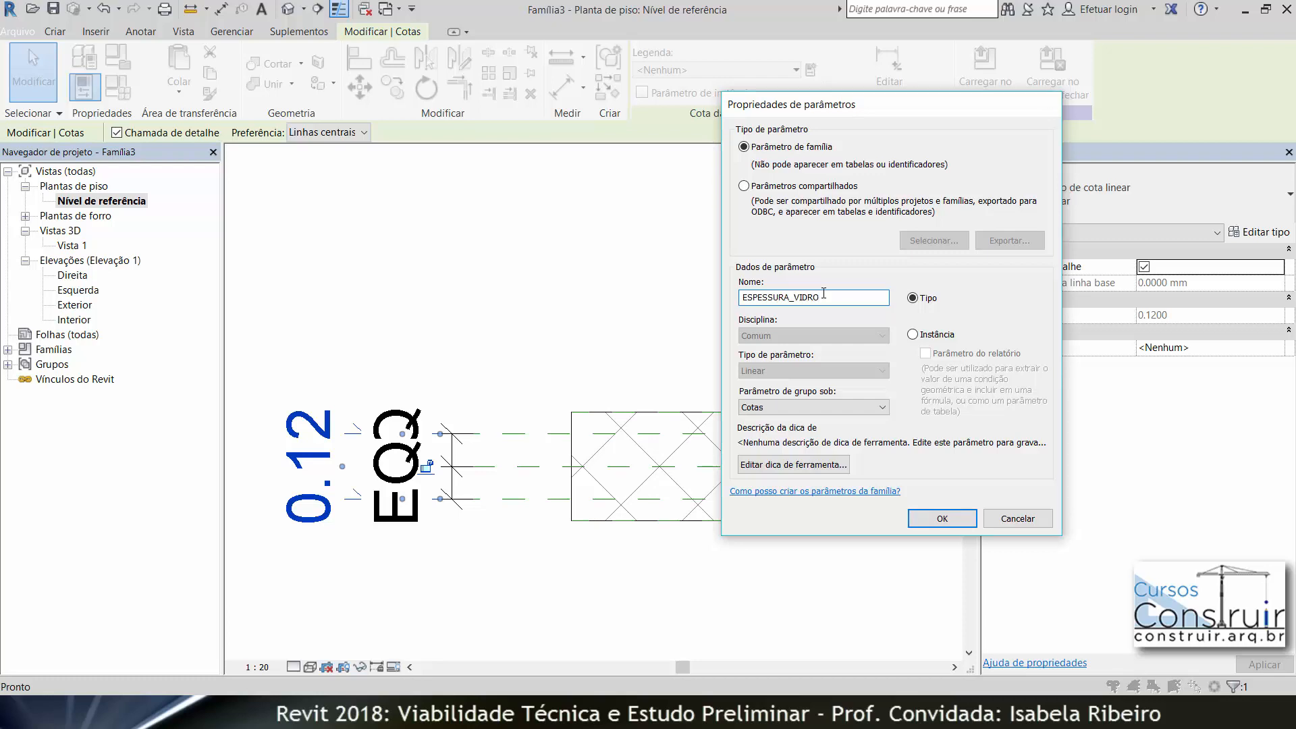
key("Return")
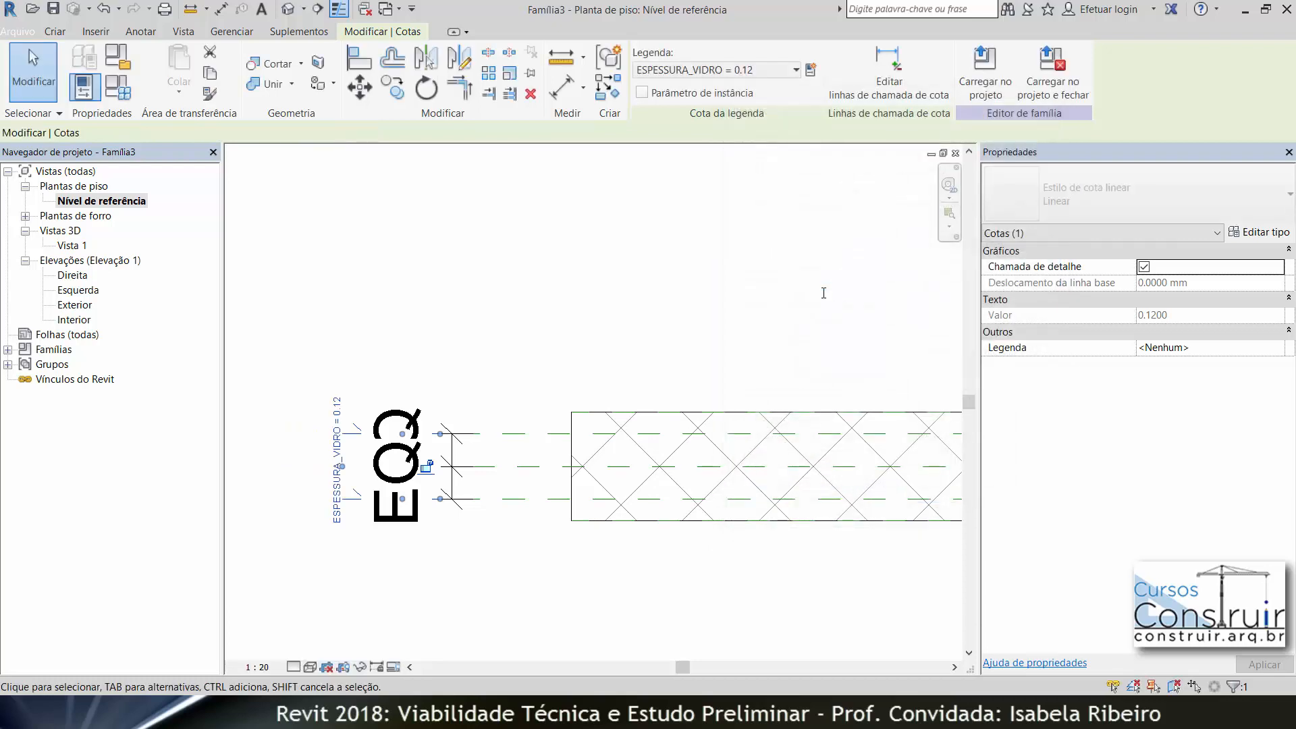
left_click(776, 287)
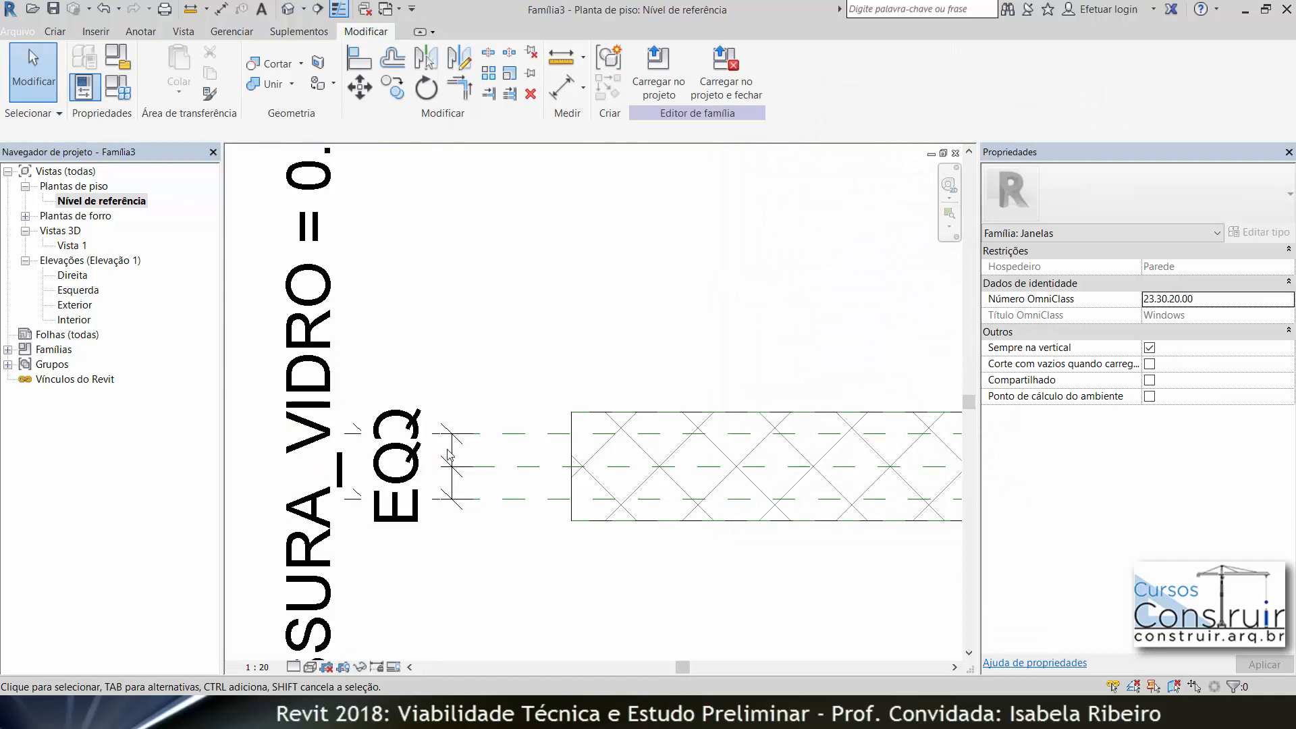
scroll(451, 456, "down", 5)
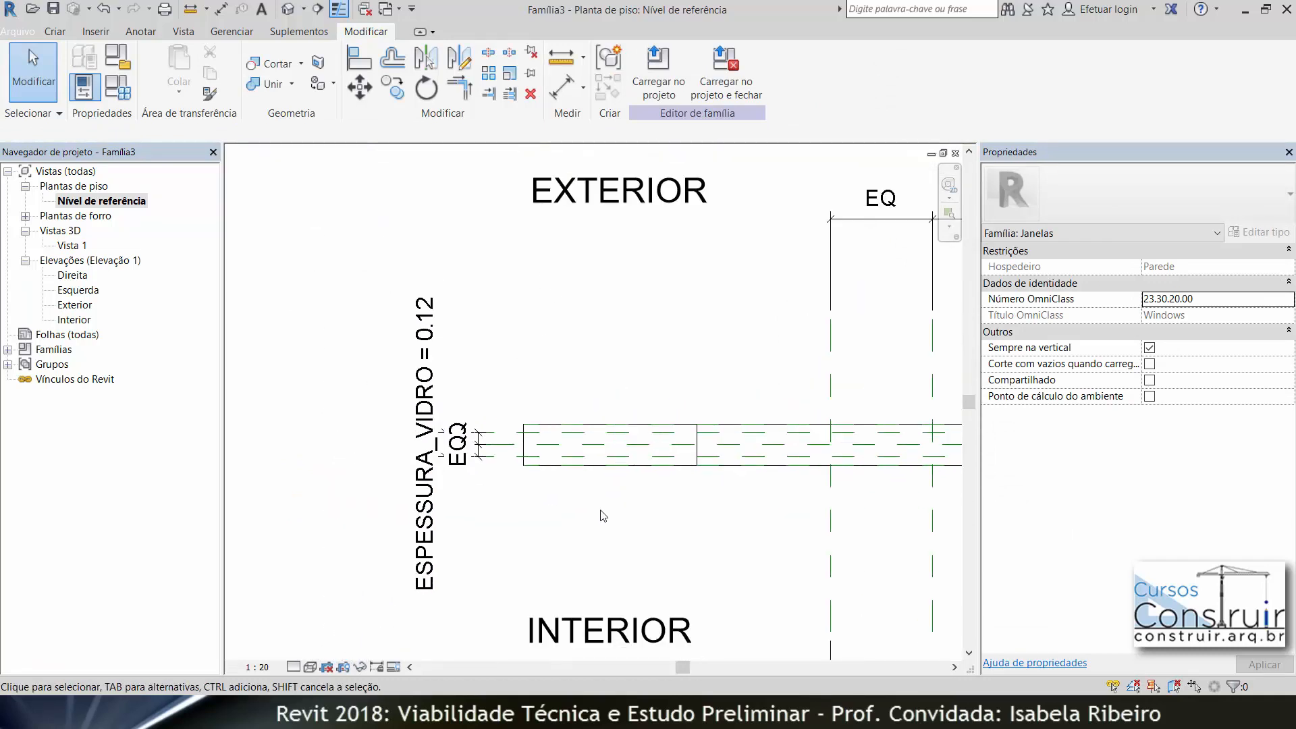
Start a solid extrusion in the Exterior elevation and pick the opening's complete circular edge as its profile
double_click(75, 305)
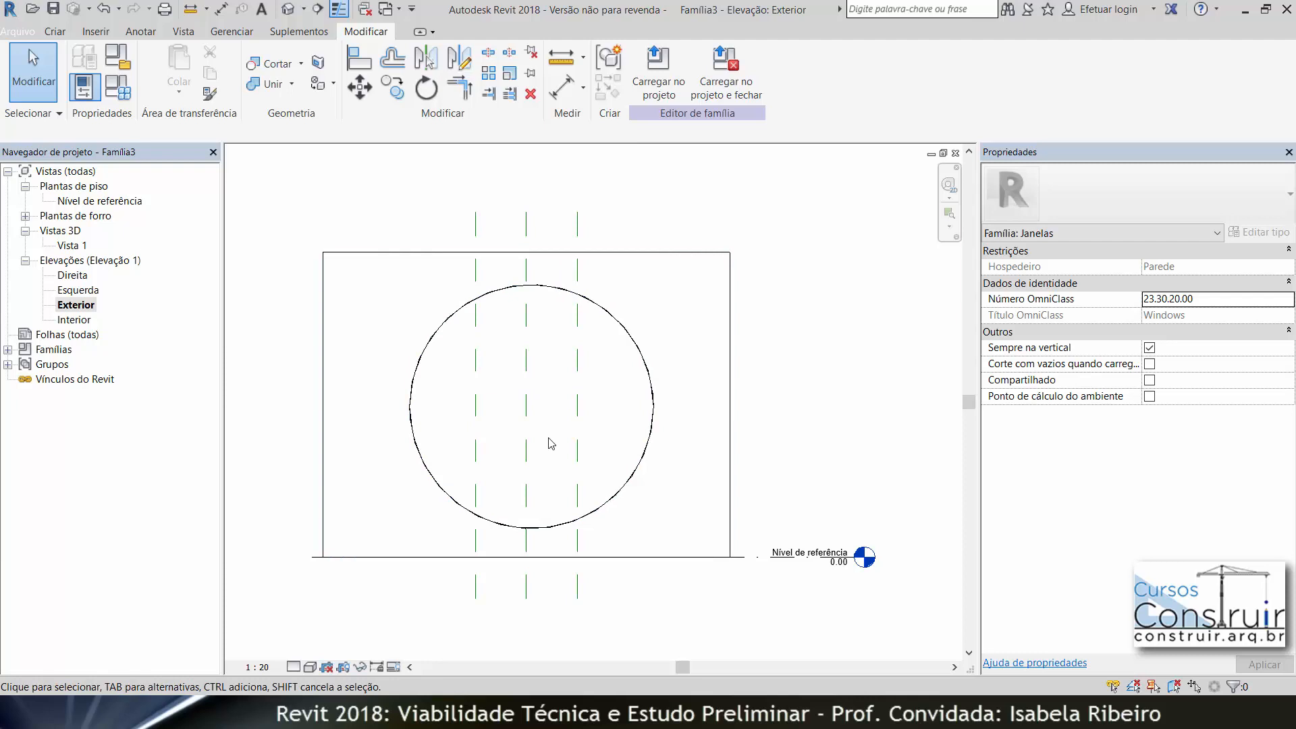
left_click(62, 38)
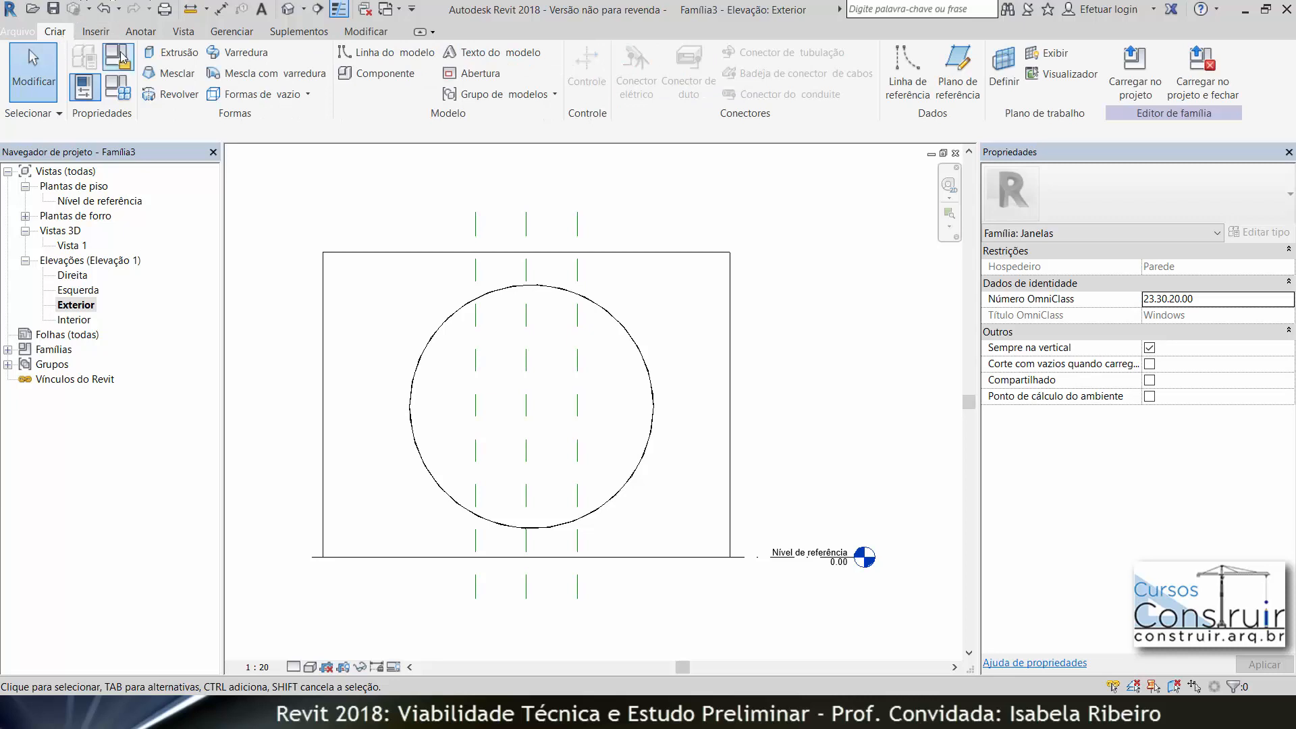
left_click(179, 53)
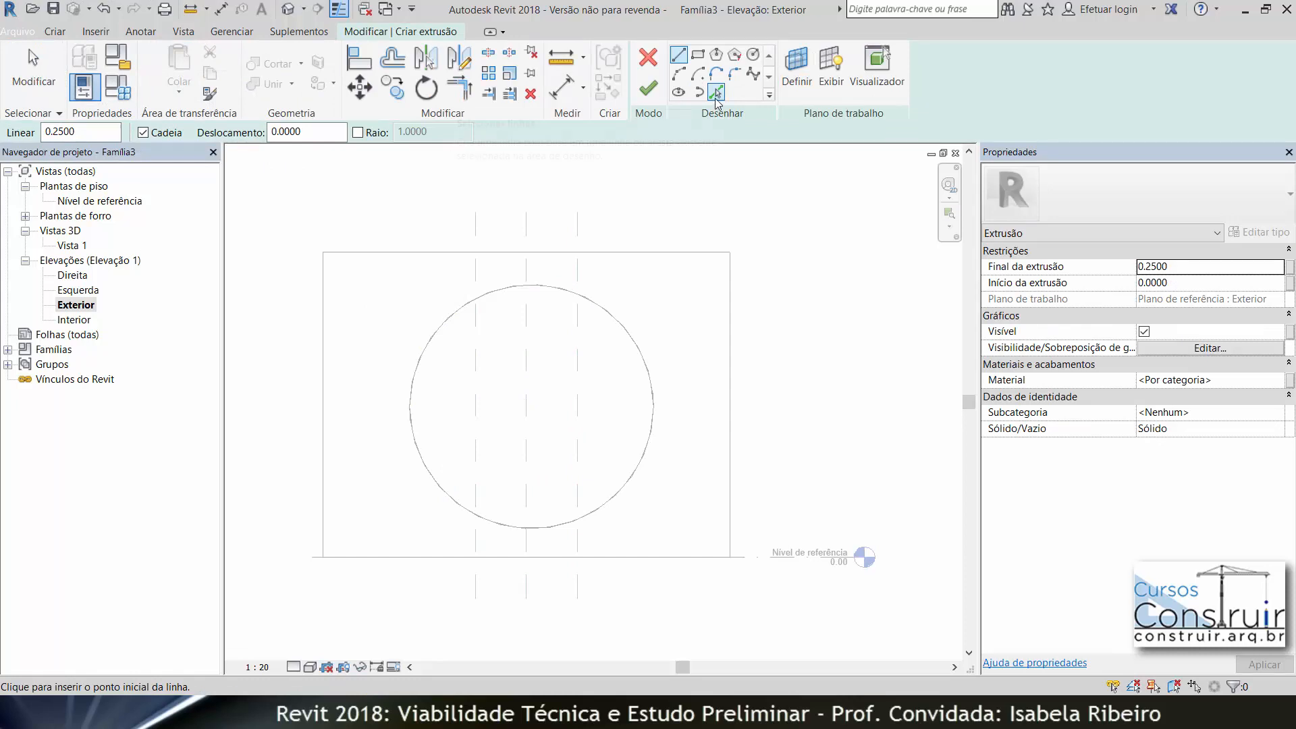
left_click(716, 97)
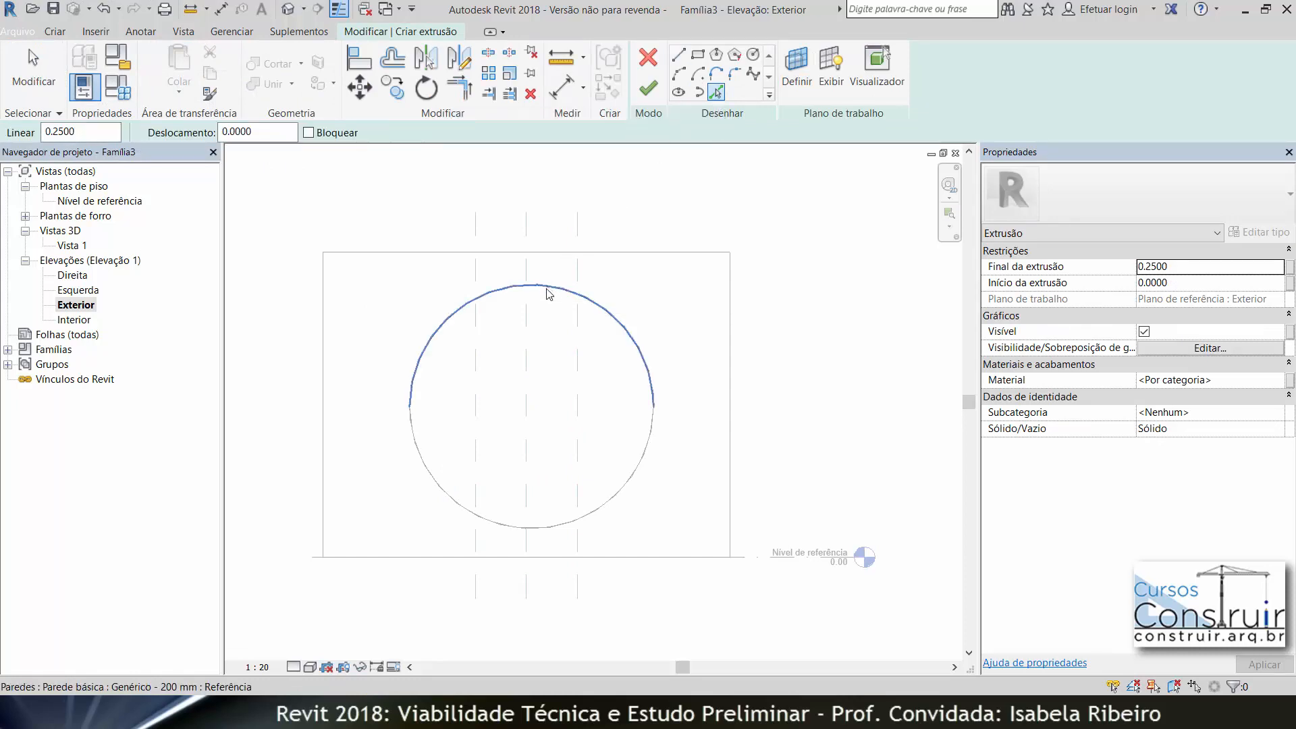
key("Tab")
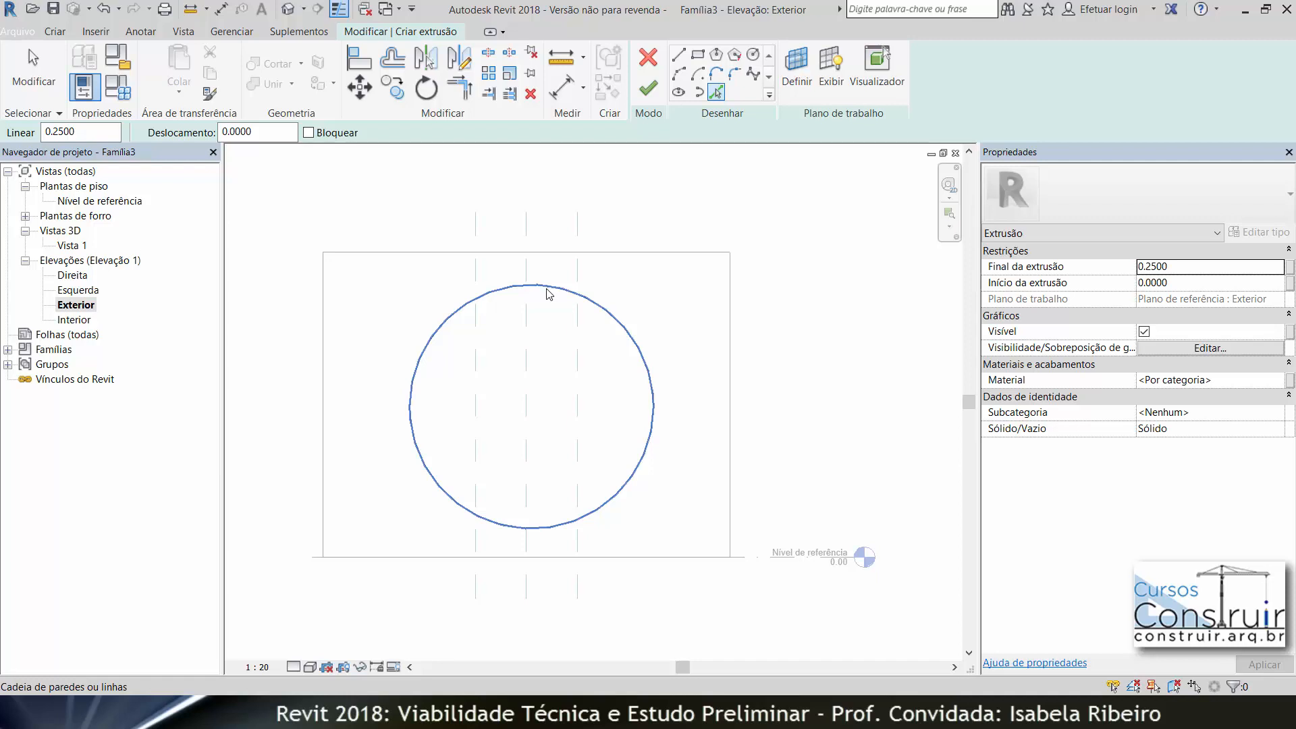
left_click(548, 294)
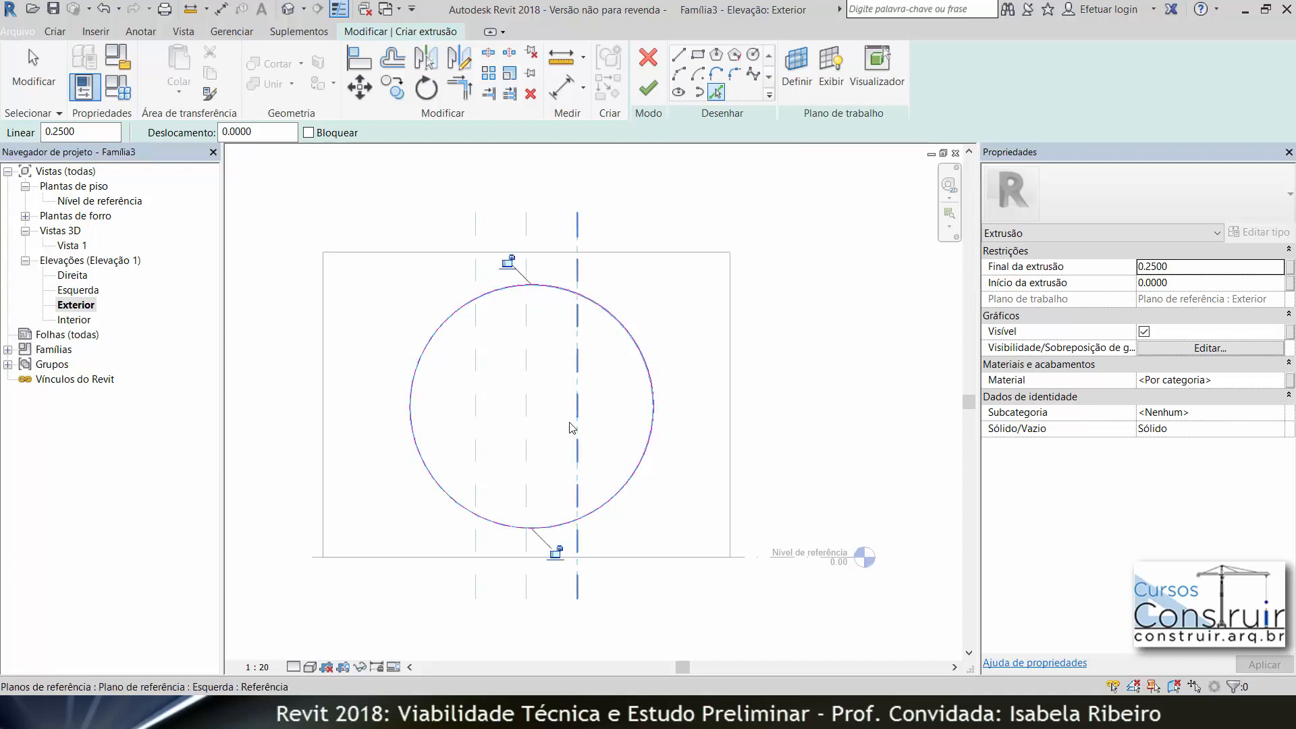
Lock both halves of the circular profile to the opening's edge and finish the extrusion
left_click(509, 263)
left_click(555, 559)
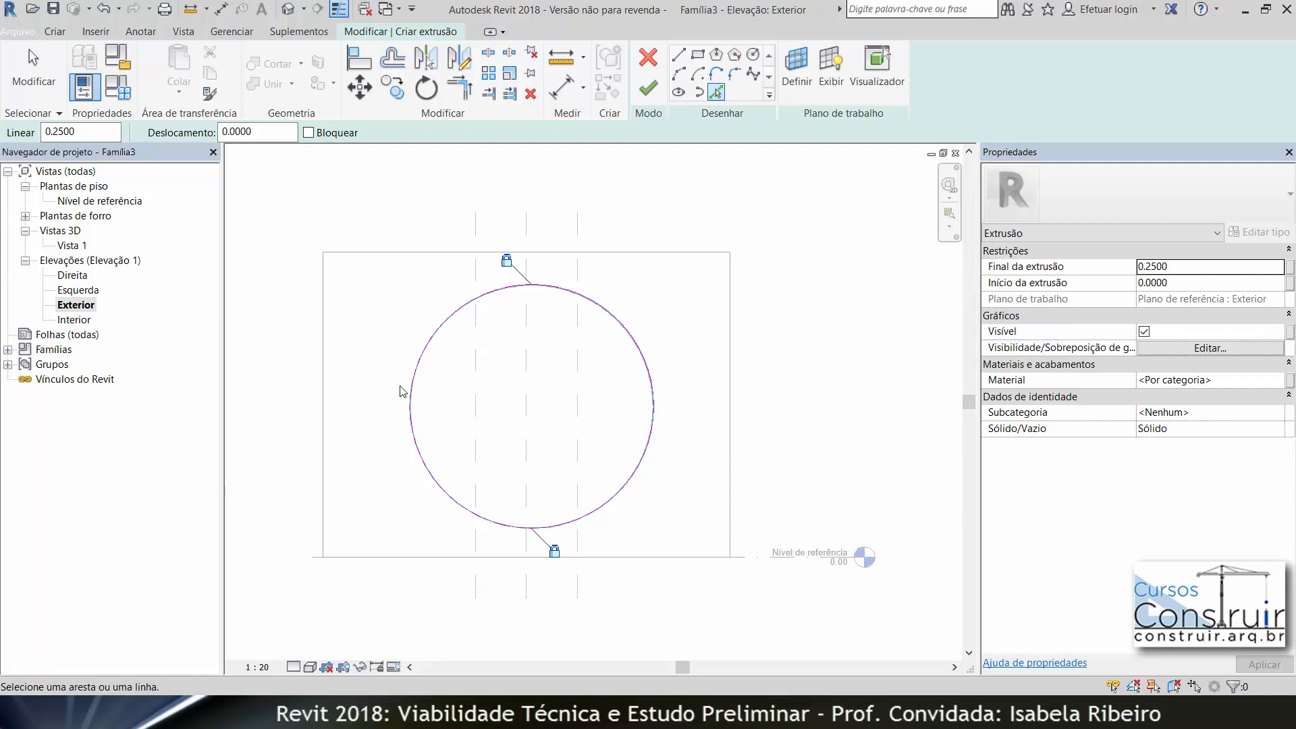
left_click(648, 89)
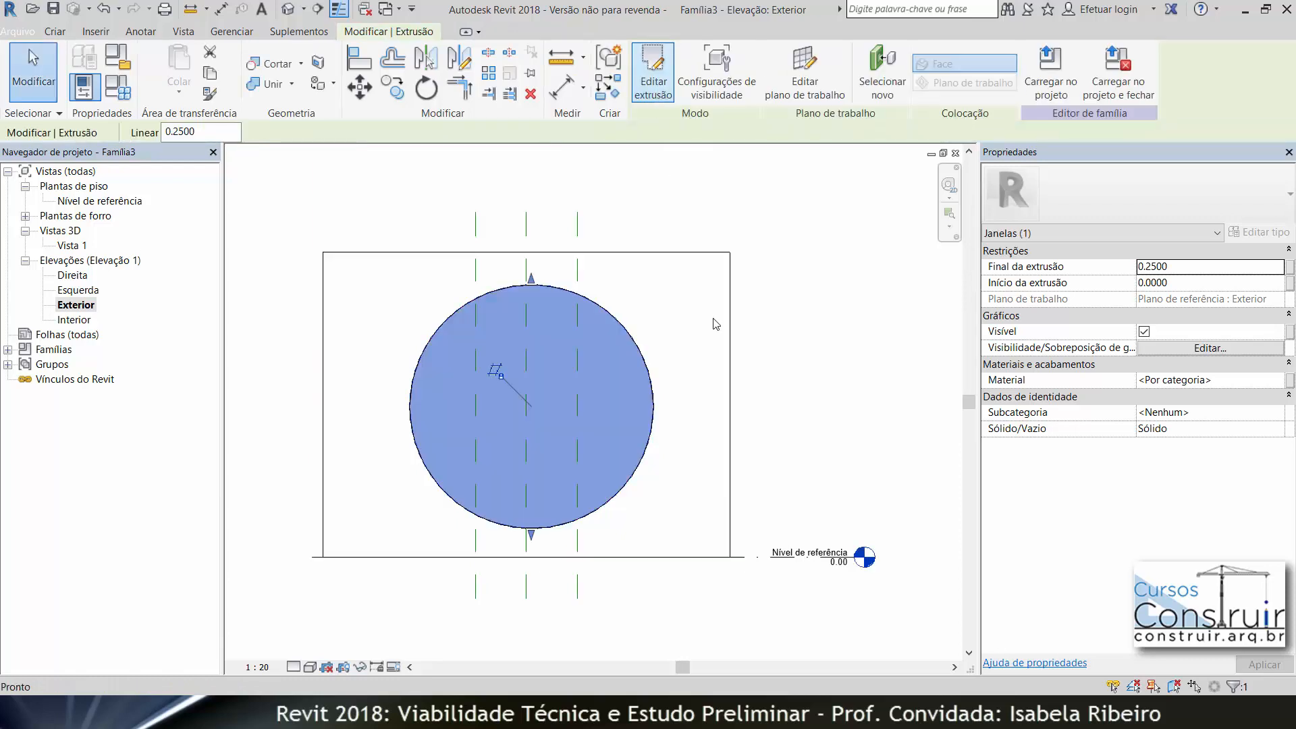
In the Nível de referência plan, stretch both extrusion faces onto the glass-thickness reference planes, from 0.04 to 0.16 m, and lock them
double_click(125, 202)
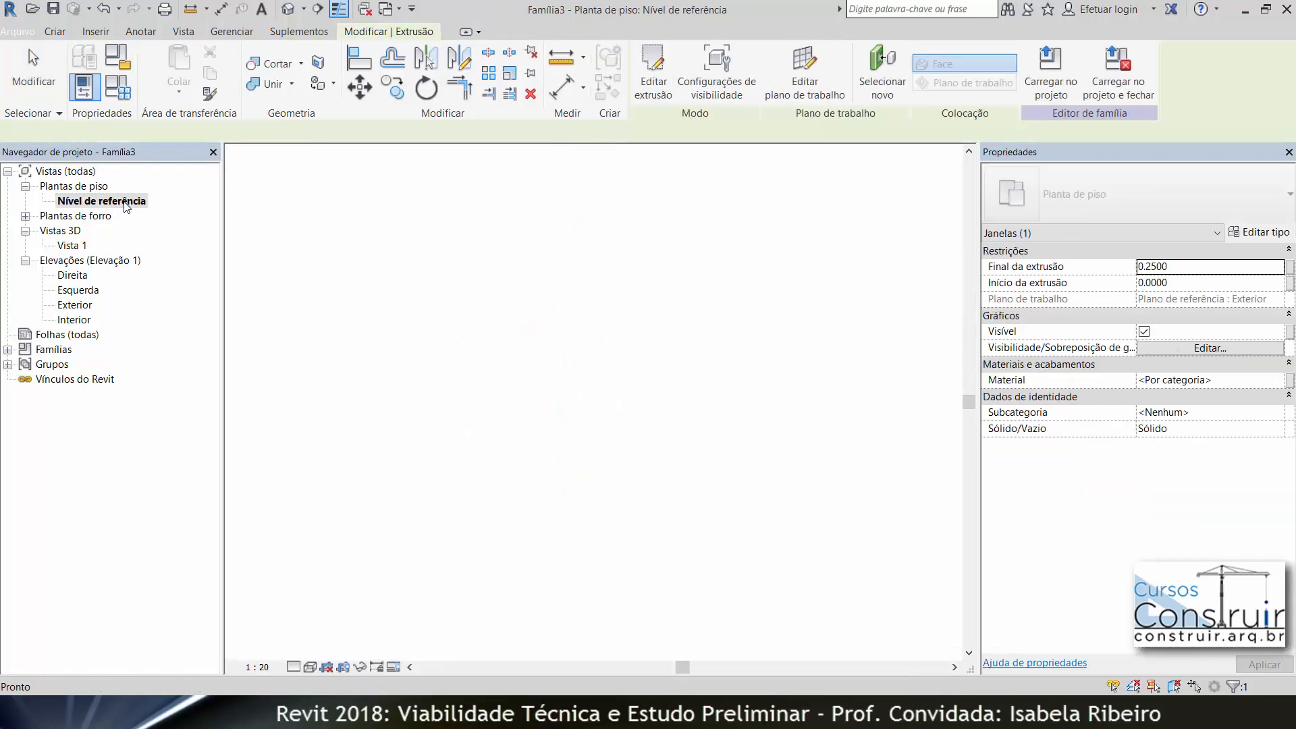
middle_click_drag(765, 510, 463, 513)
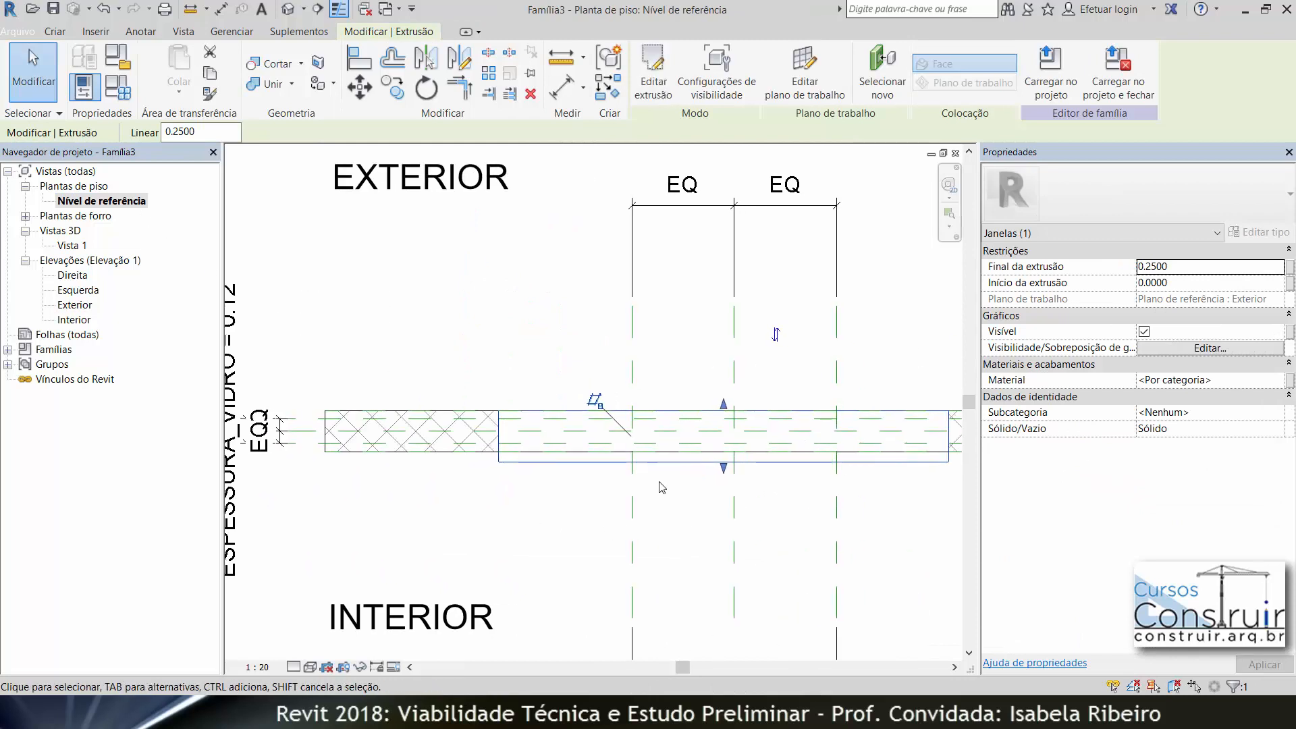
scroll(722, 414, "up", 4)
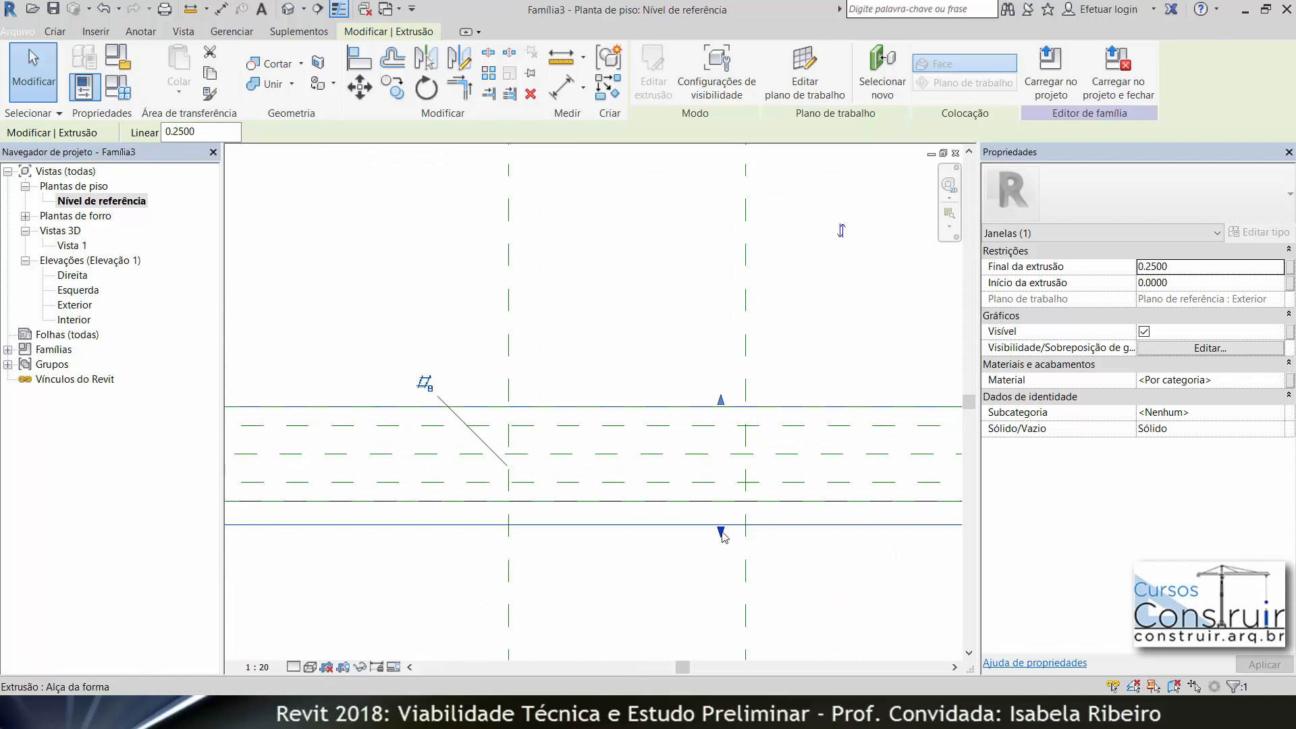
scroll(662, 499, "down", 4)
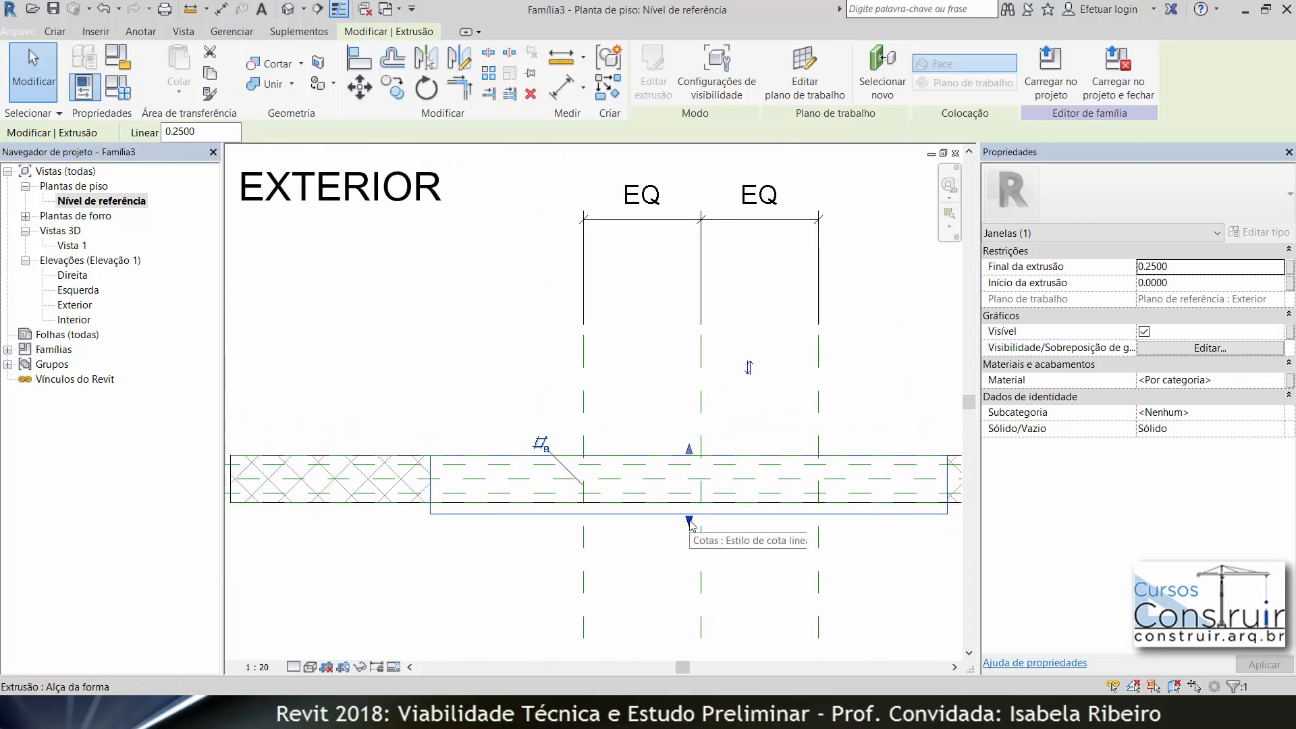
scroll(689, 526, "up", 3)
left_click_drag(690, 516, 695, 458)
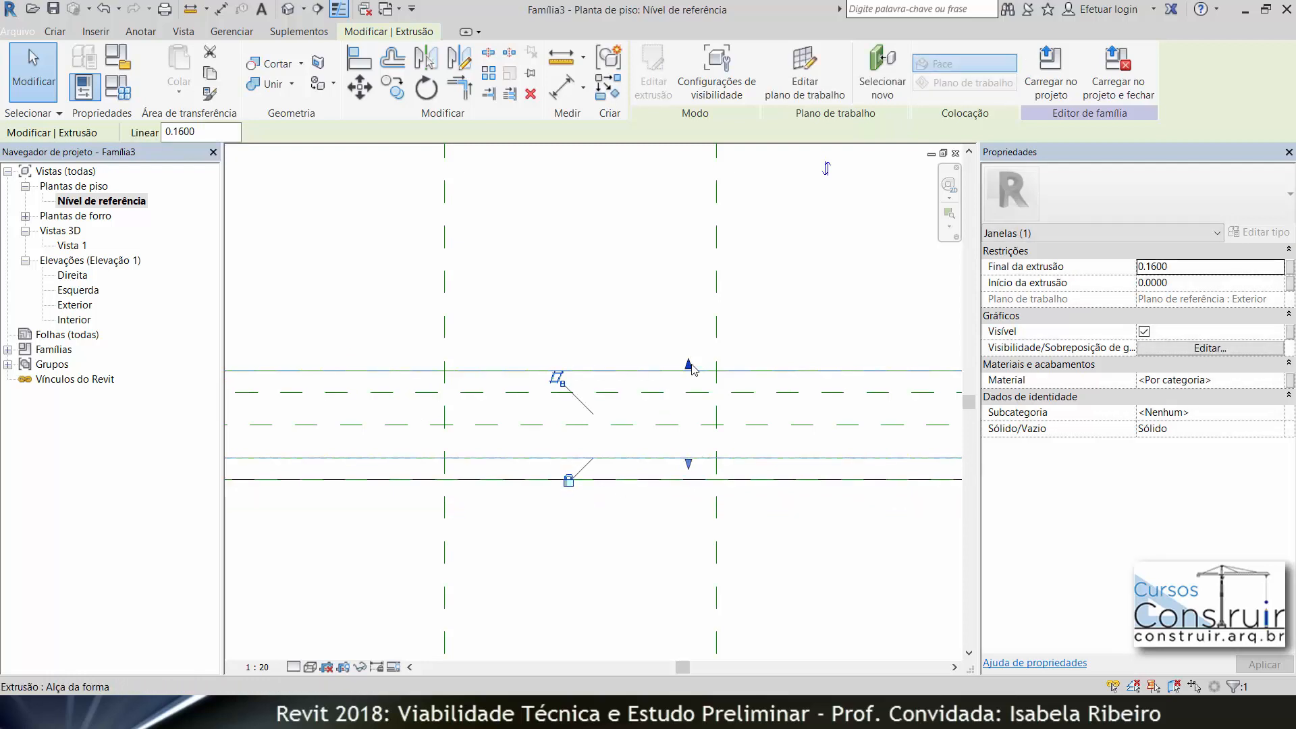
left_click_drag(689, 366, 689, 390)
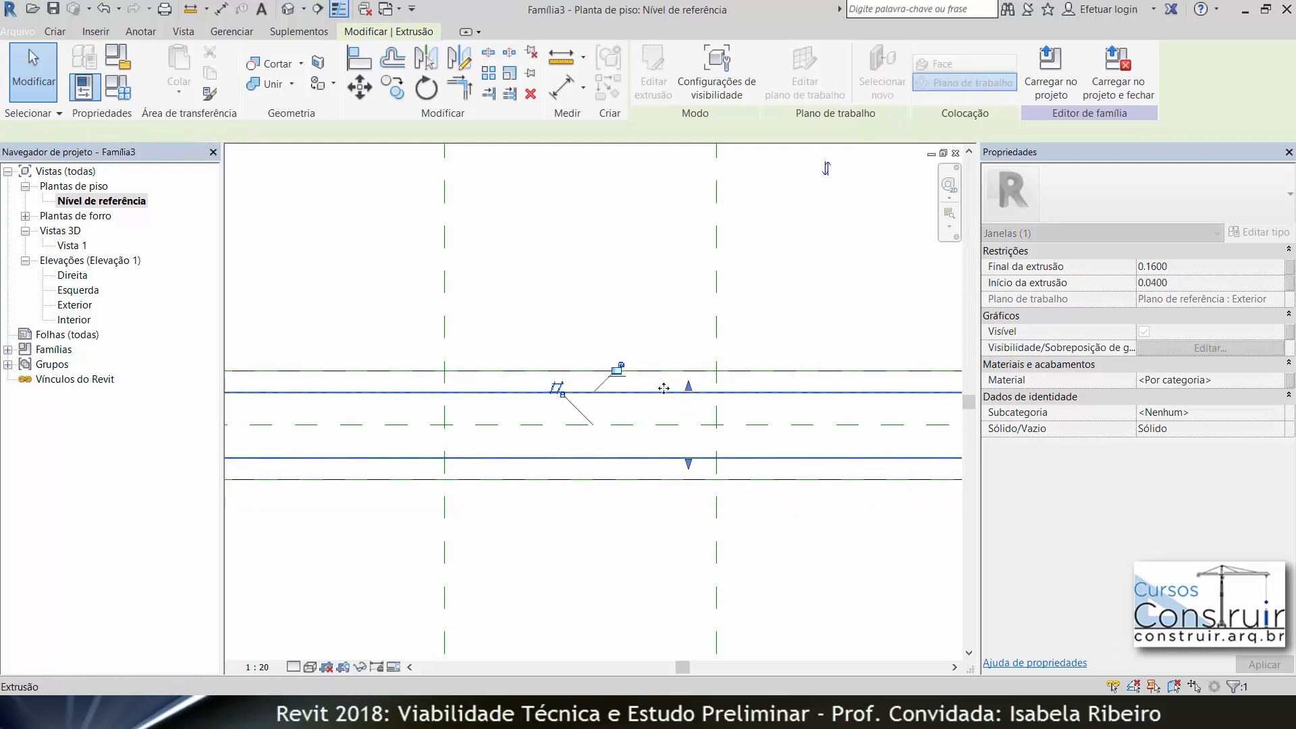
left_click(620, 372)
scroll(518, 449, "down", 4)
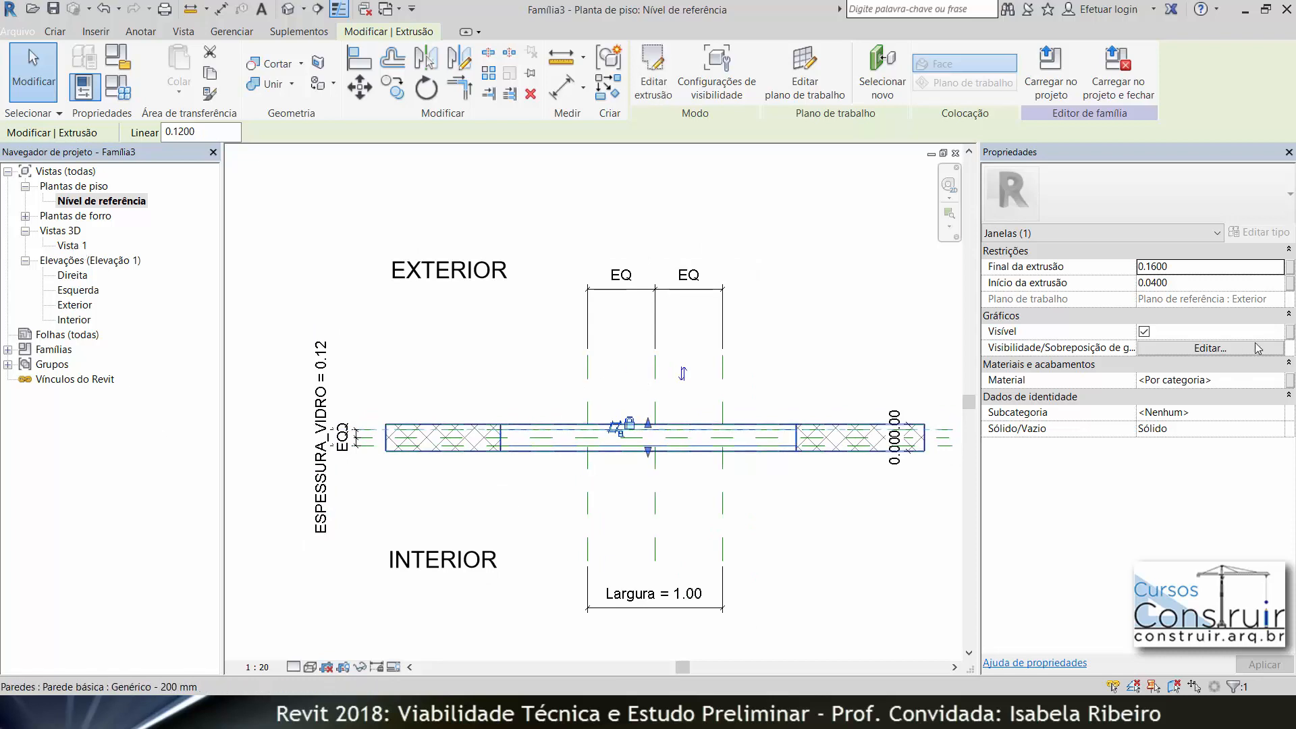
Create a material type parameter named VIDRO and associate it with the extrusion's material
left_click(1289, 382)
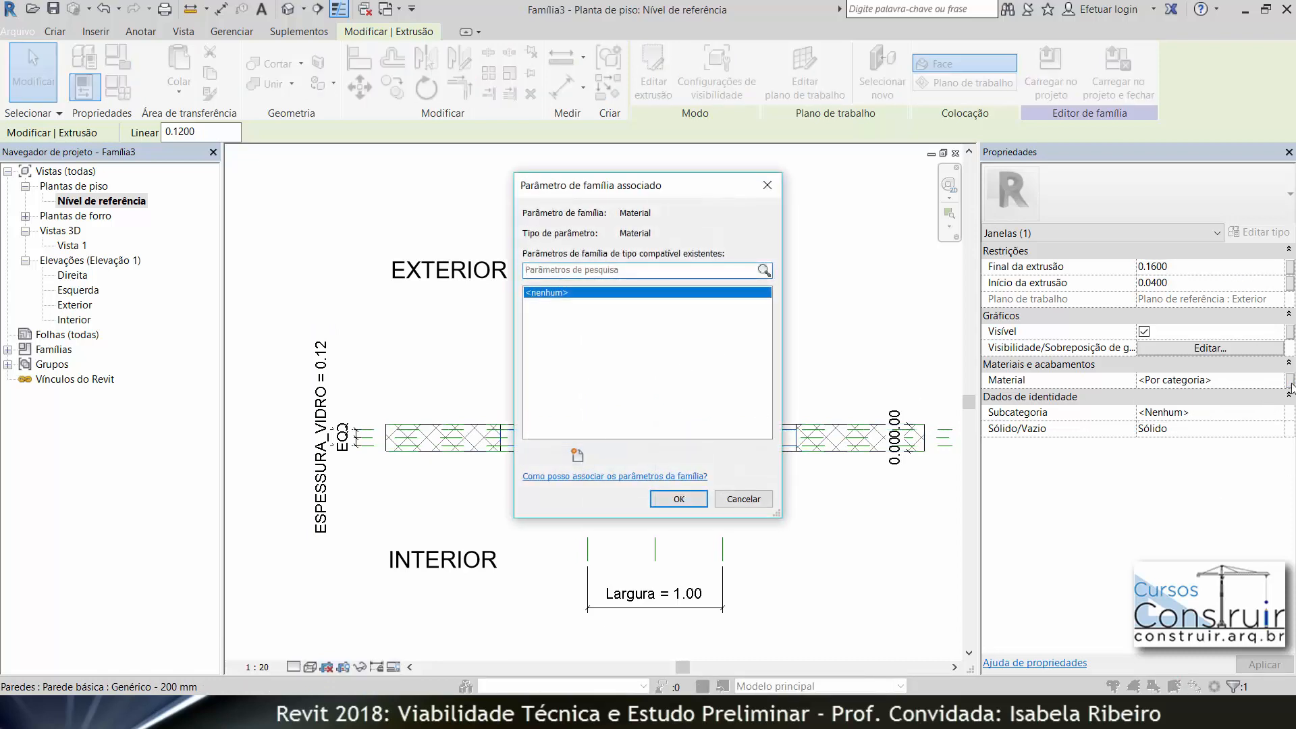
left_click(575, 454)
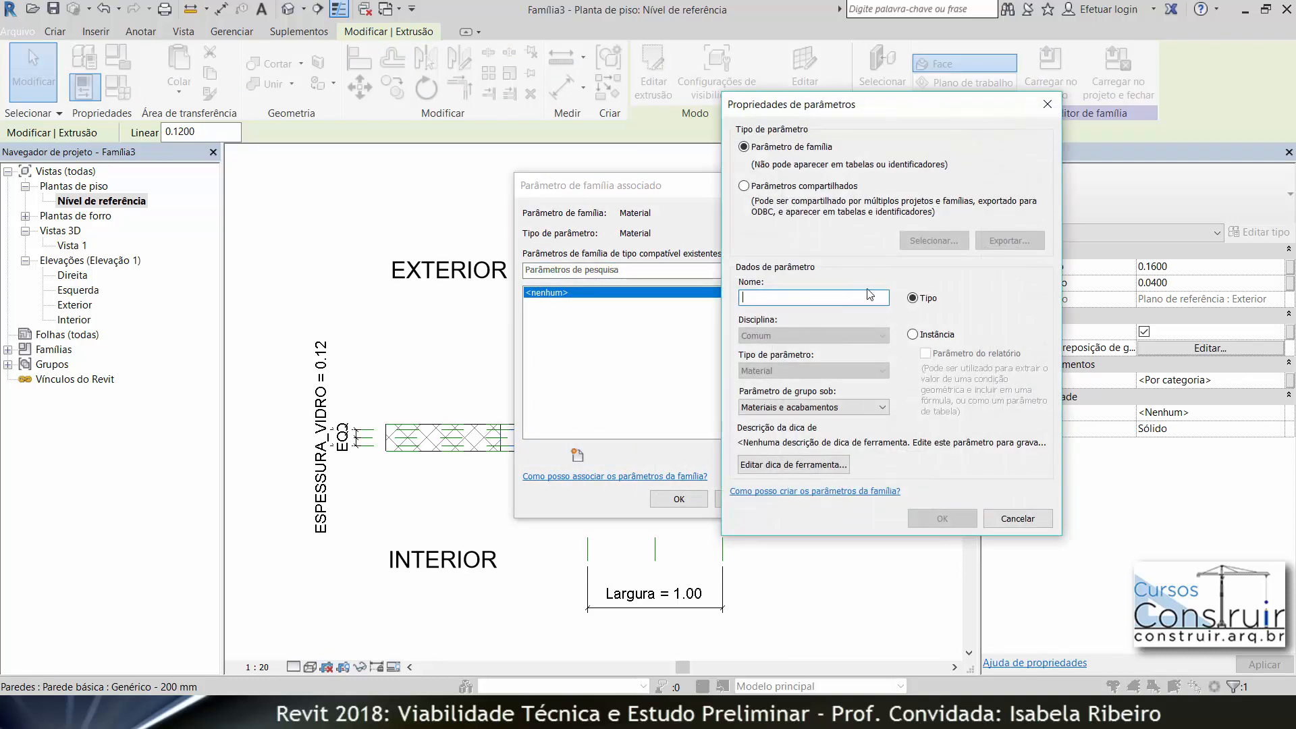
type("VIDRO")
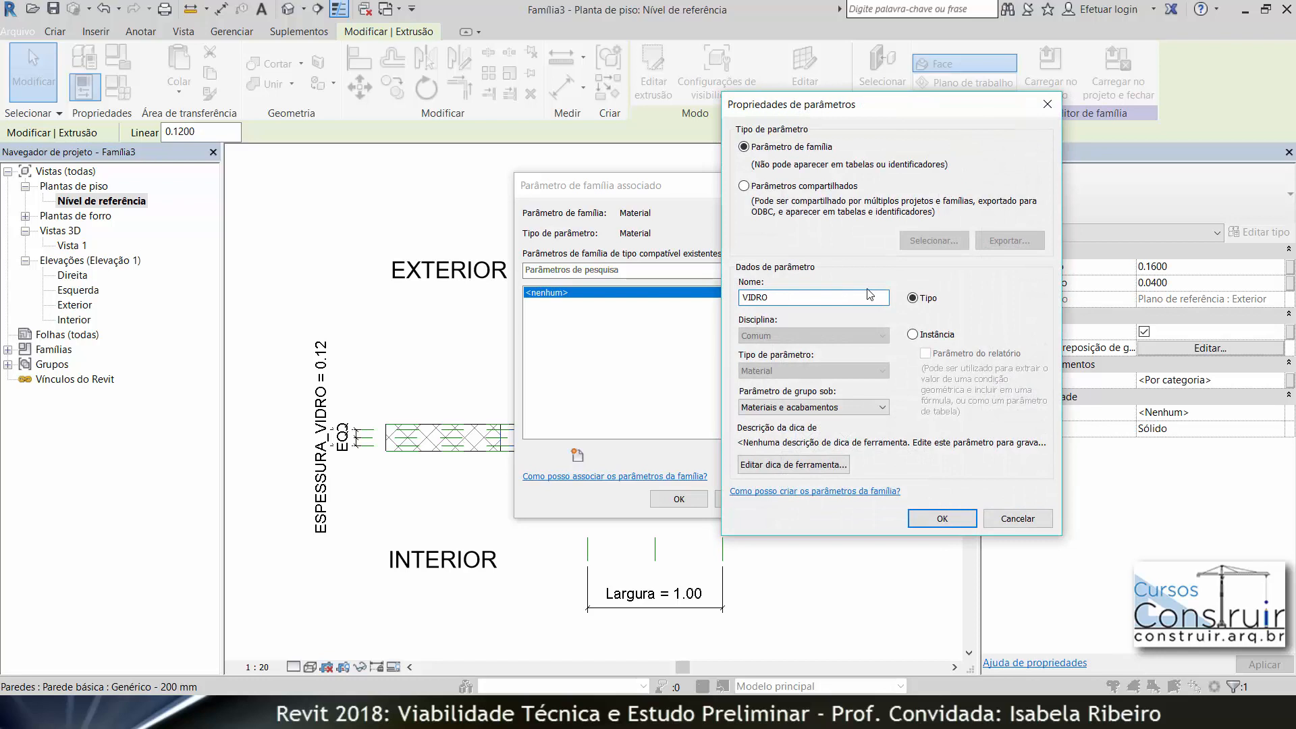
key("Return")
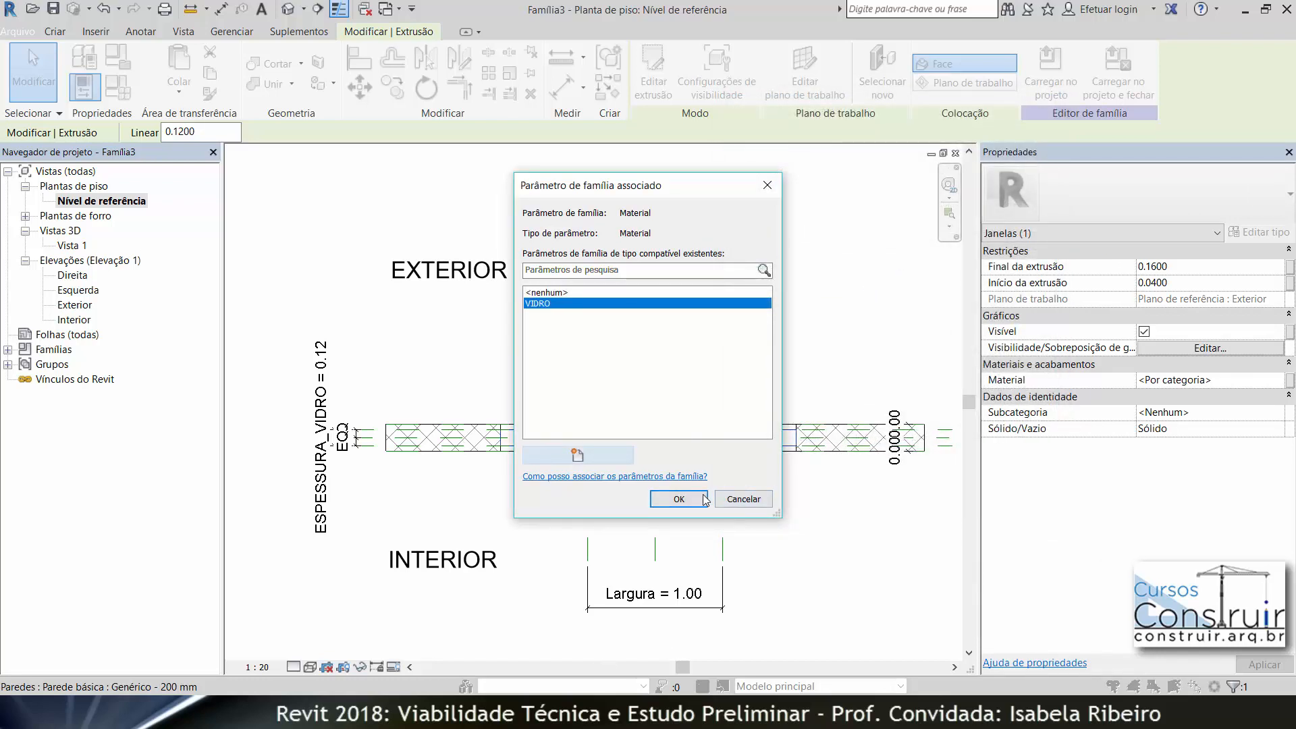
left_click(679, 499)
Show the Vista 1 3D view in the Cores consistentes visual style and inspect the glass inside the opening
double_click(73, 245)
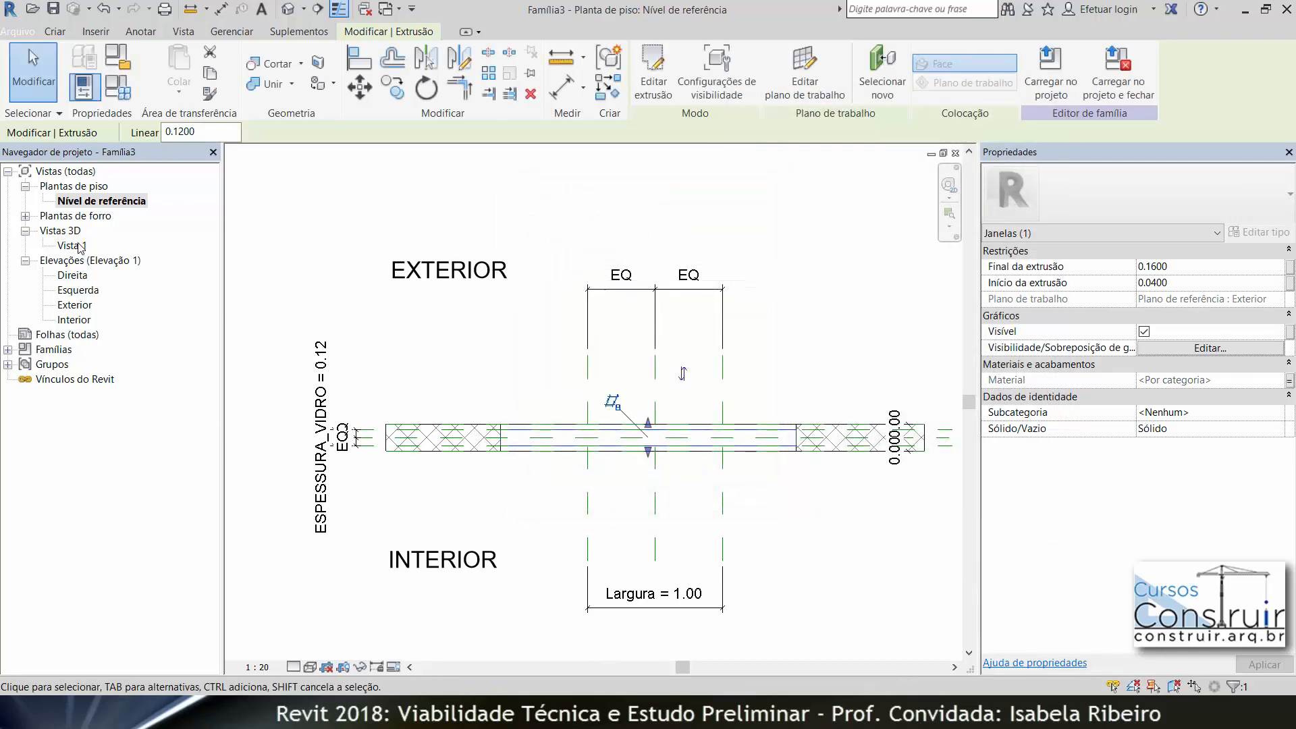
left_click(882, 508)
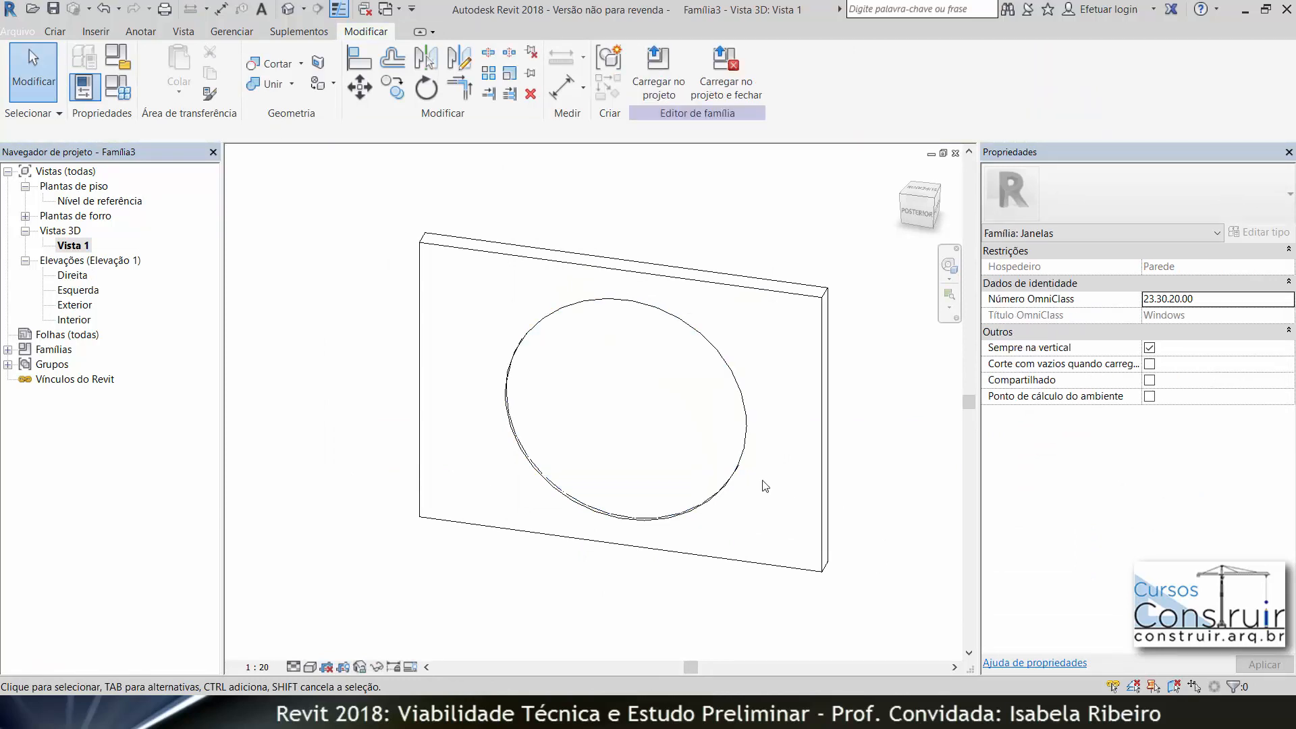
scroll(648, 462, "up", 5)
left_click(310, 667)
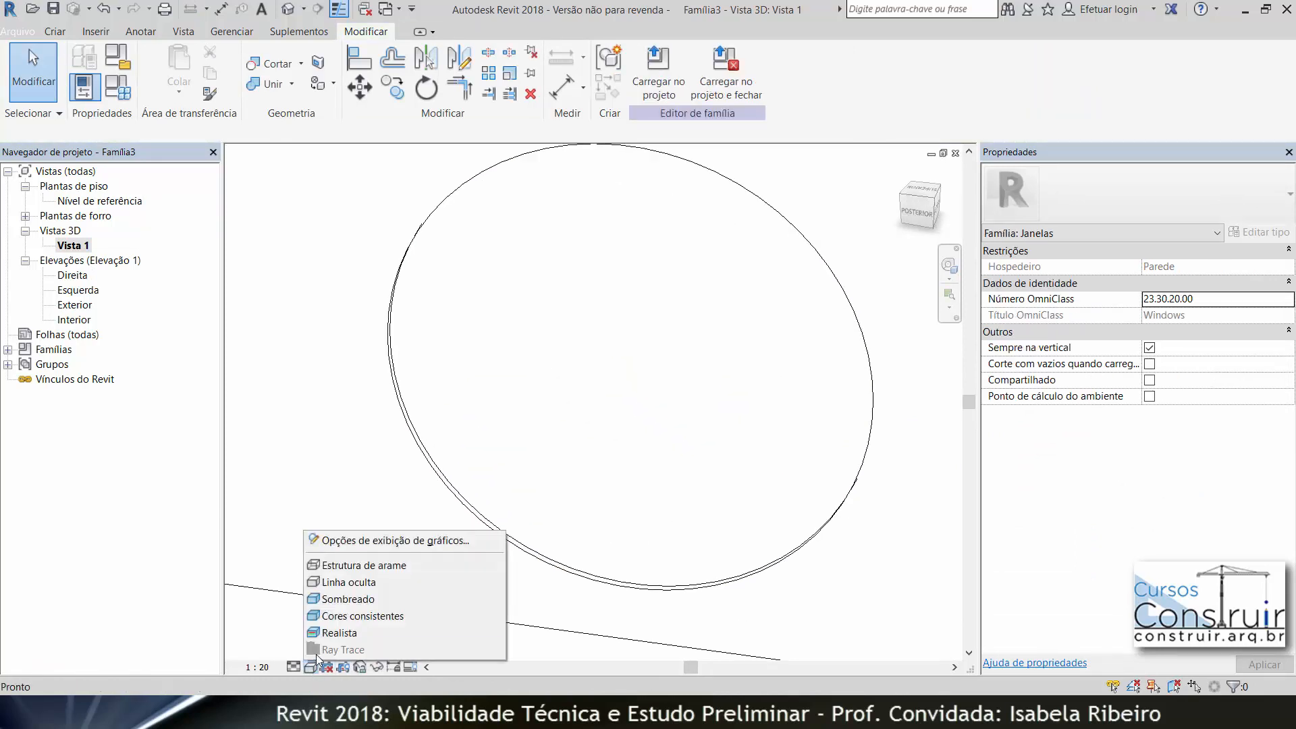
left_click(357, 613)
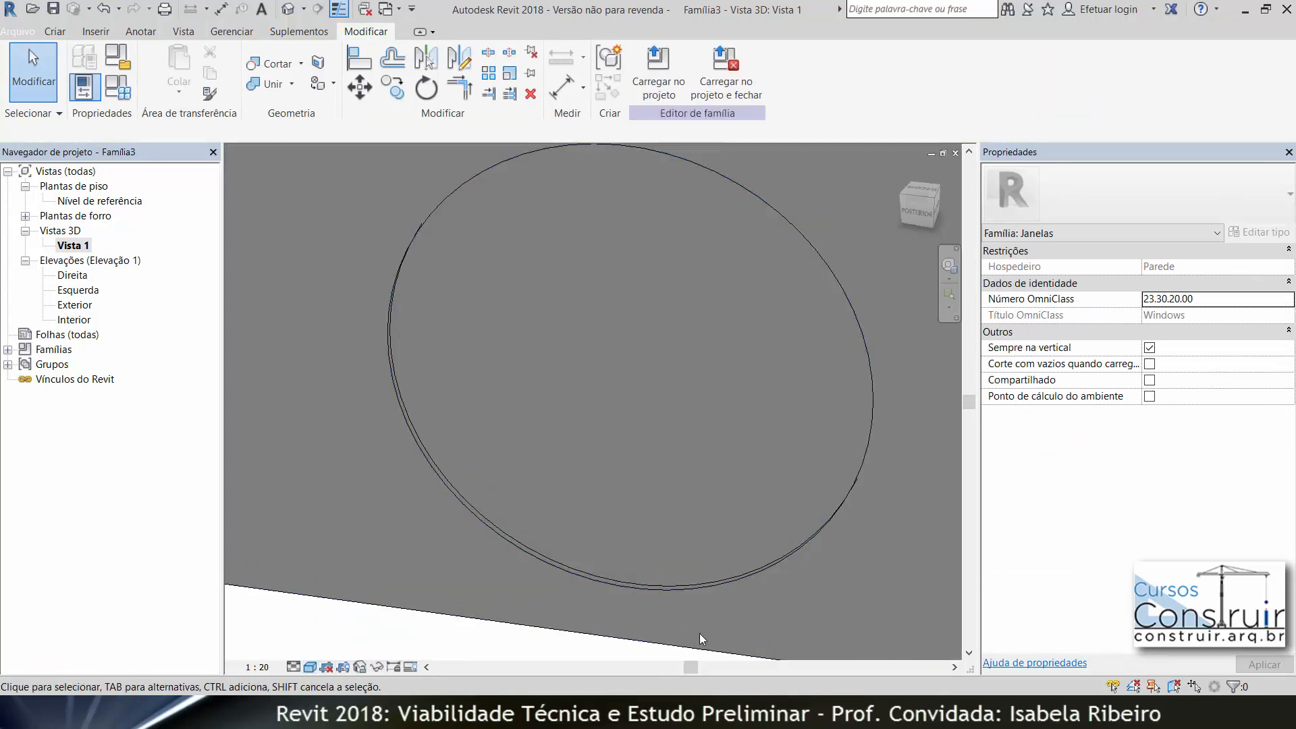
scroll(682, 525, "down", 4)
scroll(648, 507, "up", 5)
scroll(652, 472, "down", 4)
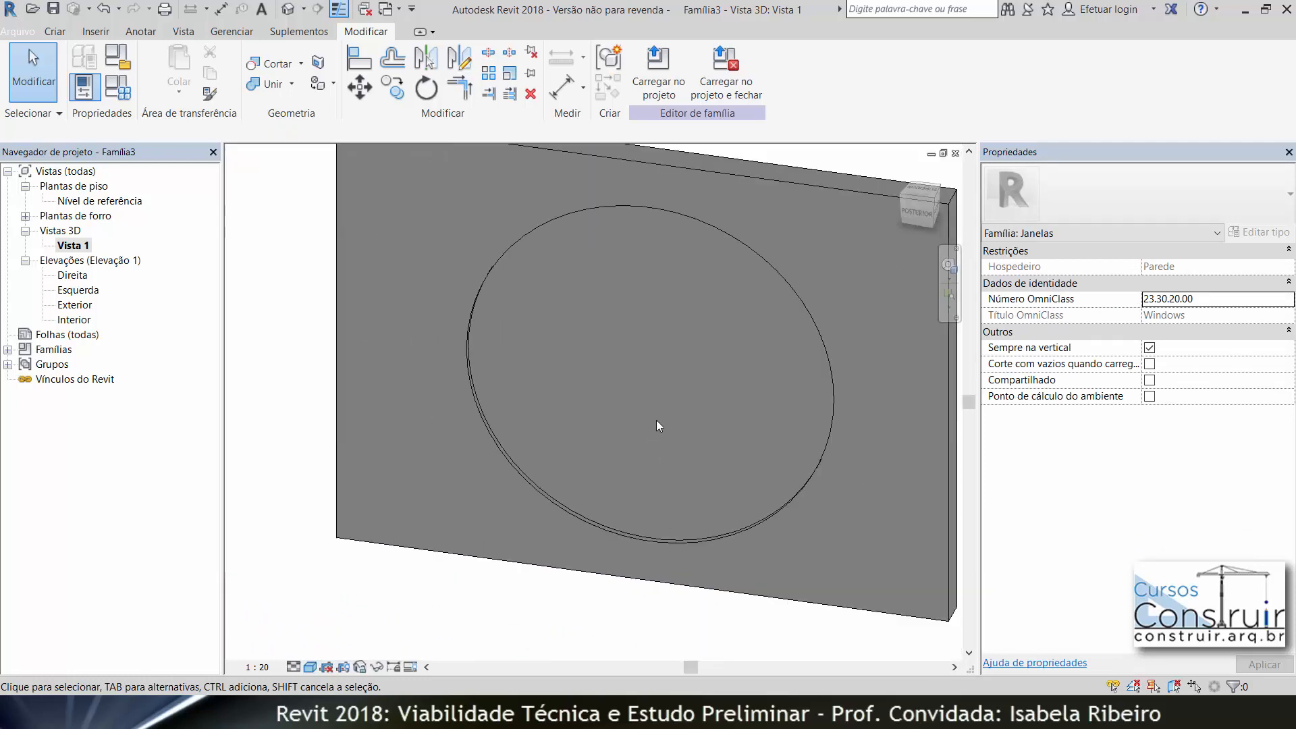
Set the ESPESSURA_VIDRO family parameter to 0.05 and check the thinner glass inside the circular opening
scroll(561, 537, "up", 6)
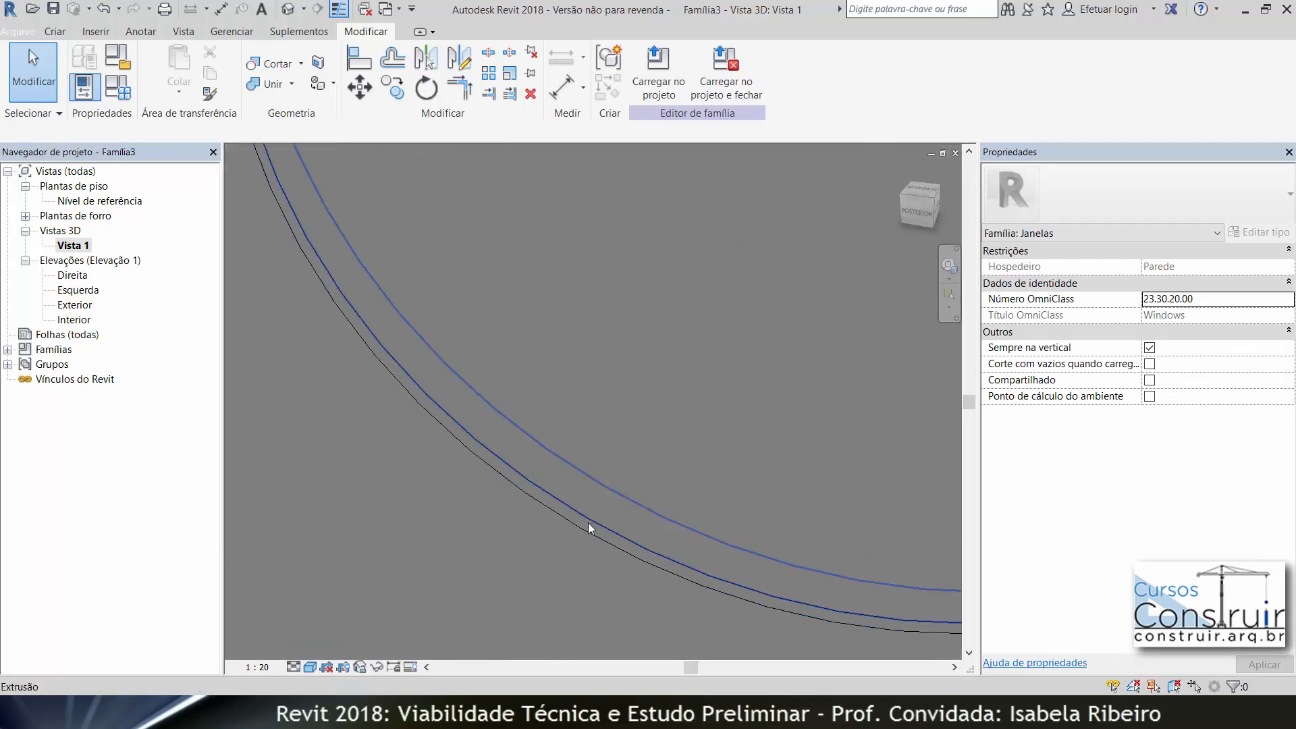
scroll(273, 301, "down", 3)
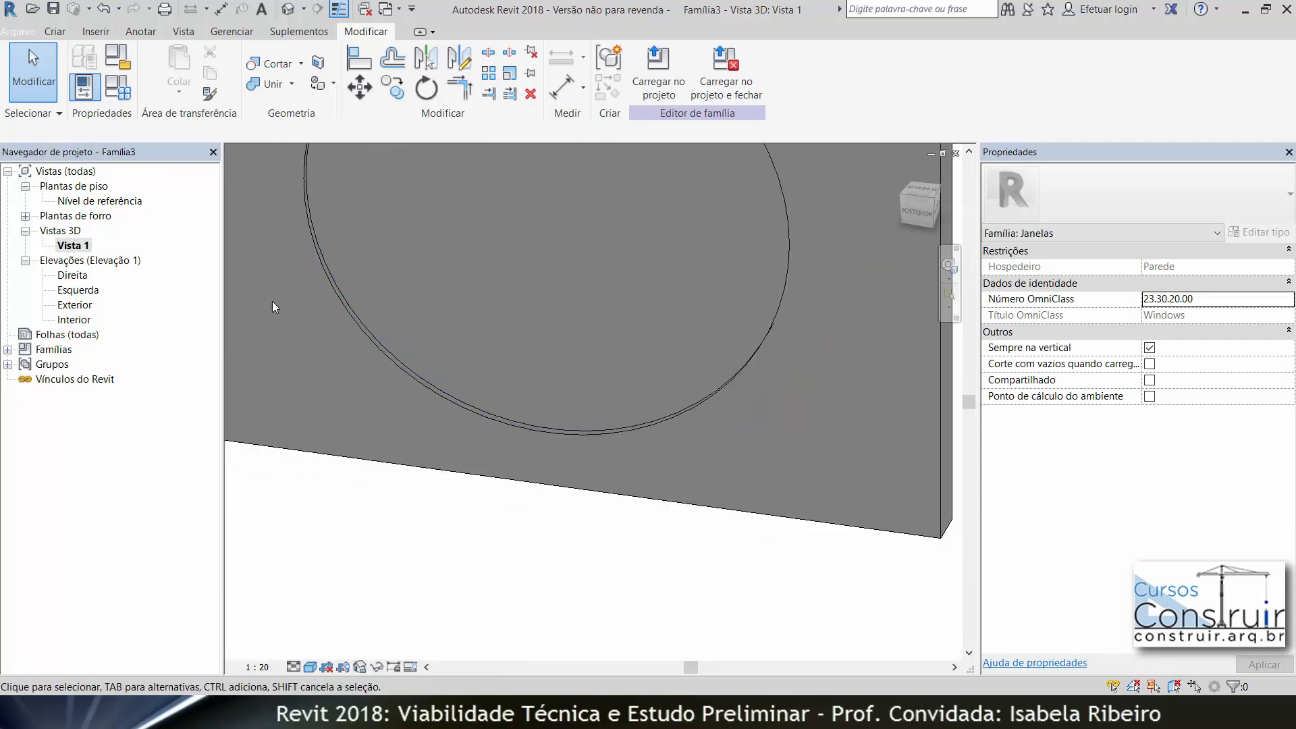
left_click(126, 99)
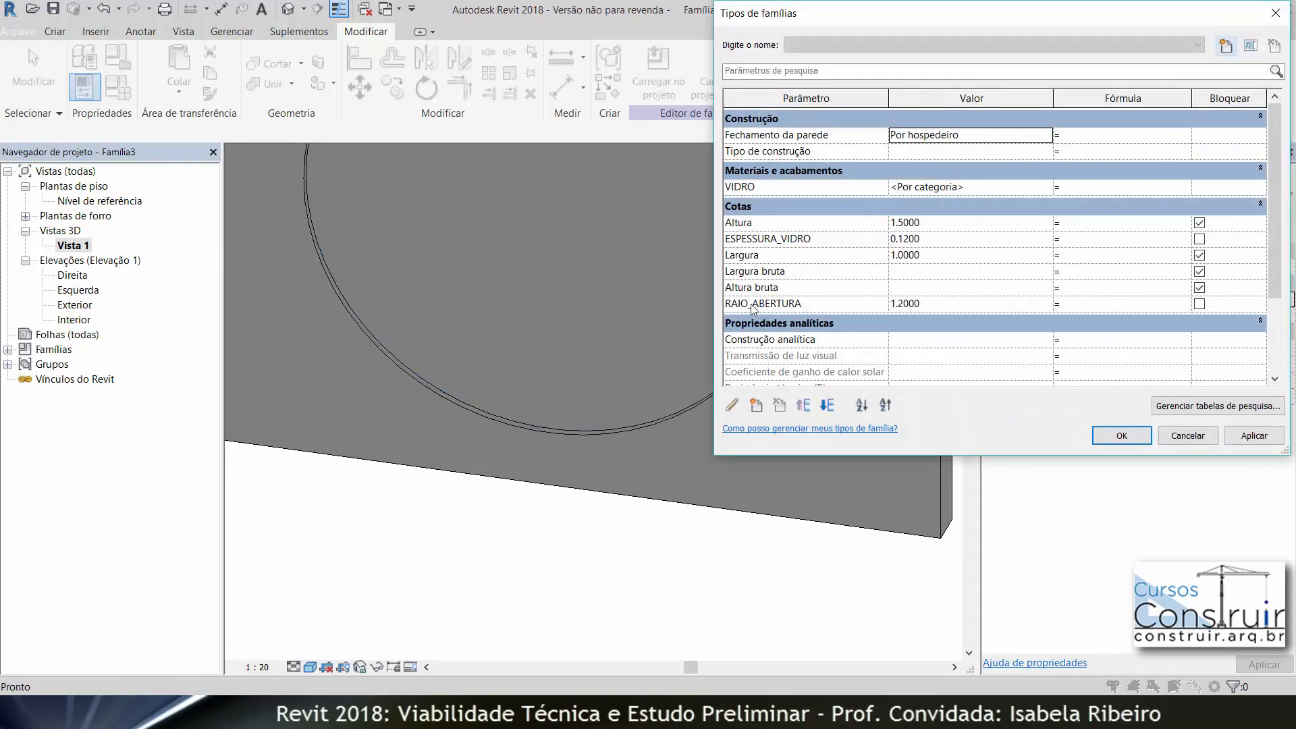
left_click(921, 239)
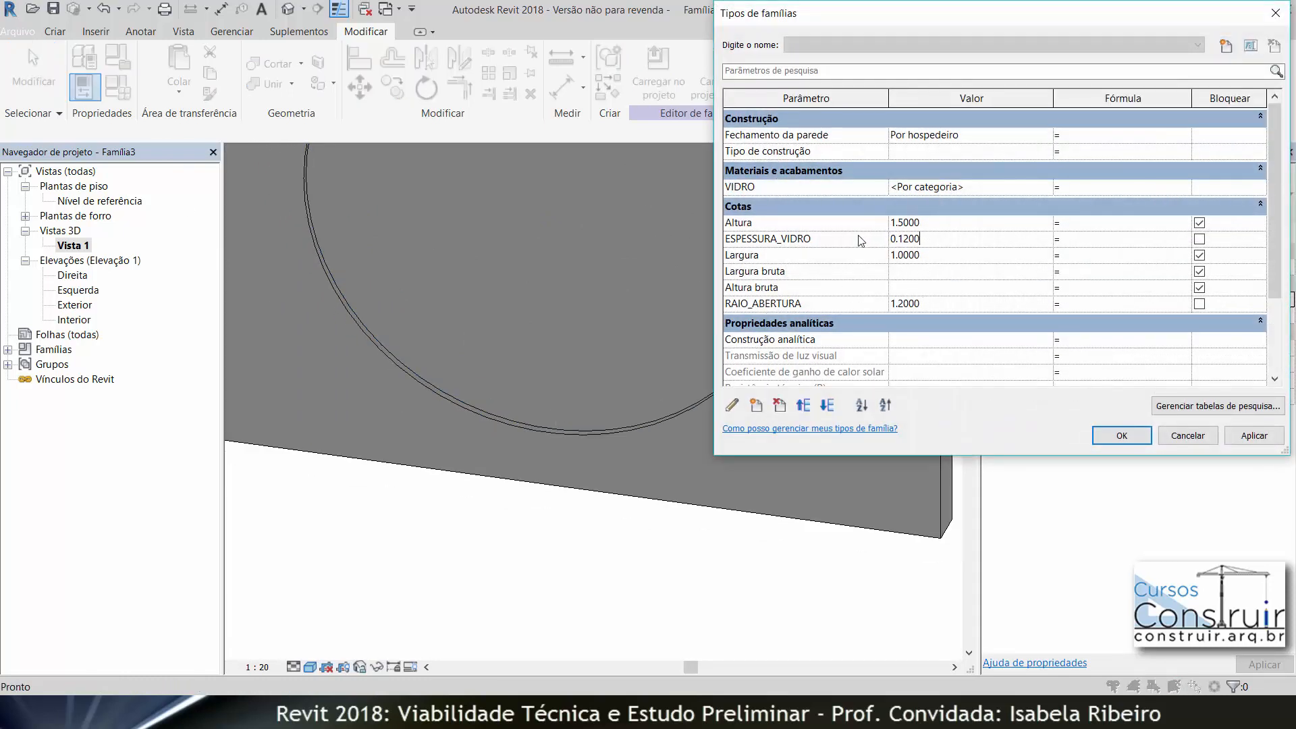
left_click_drag(923, 240, 899, 251)
type("05")
left_click(1122, 435)
scroll(385, 365, "down", 5)
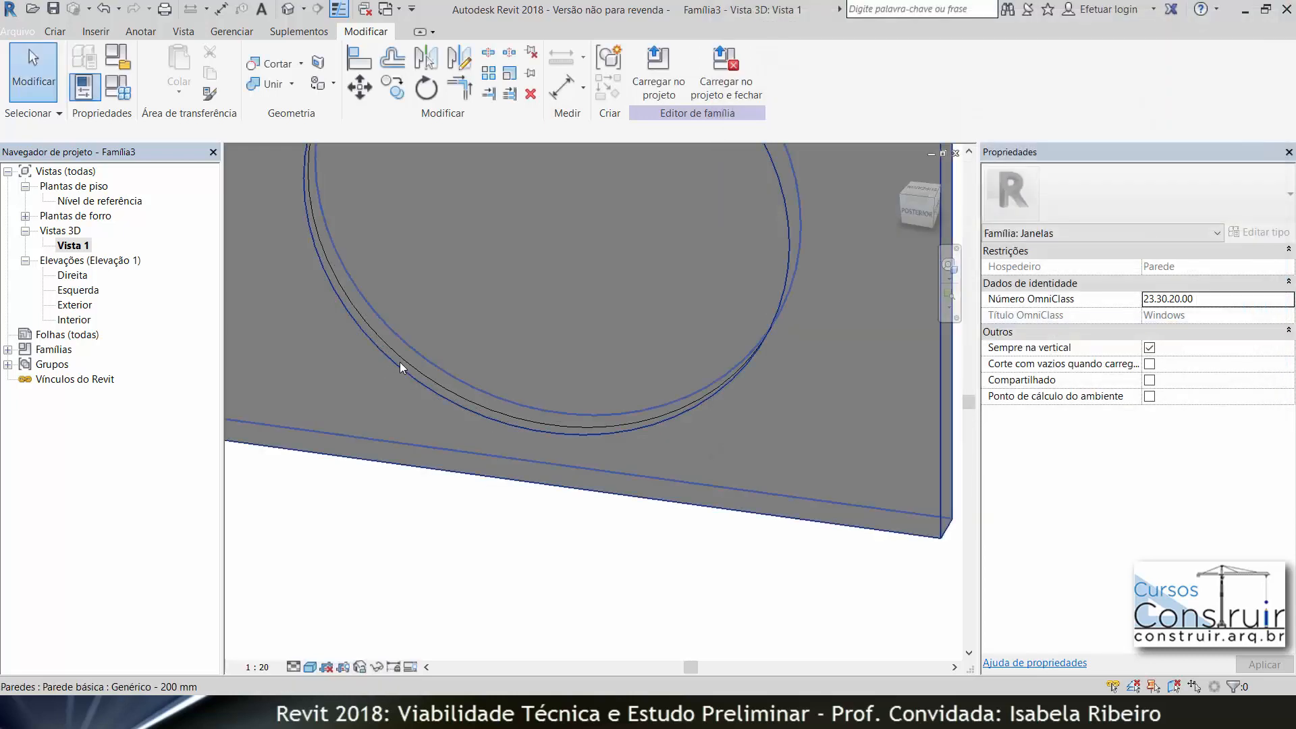
middle_click_drag(426, 375, 500, 520)
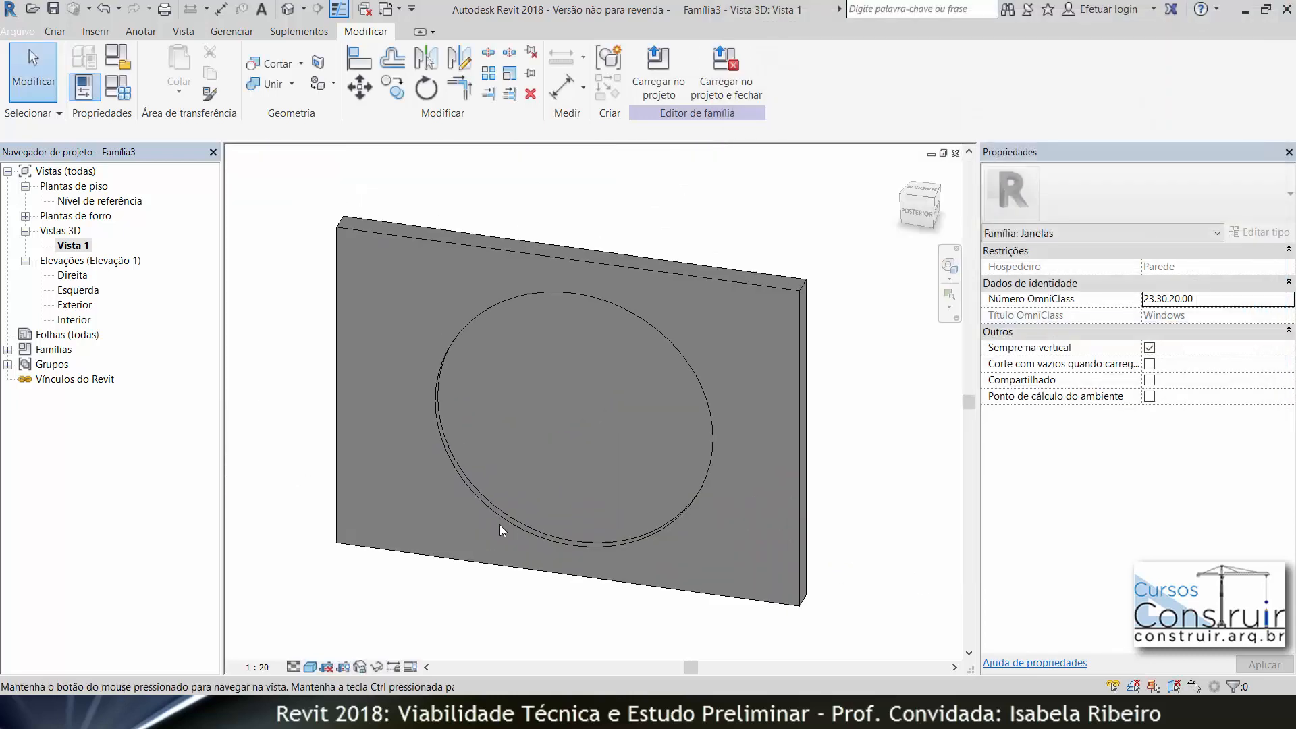
Set the RAIO_ABERTURA family parameter to 0.8
left_click(118, 85)
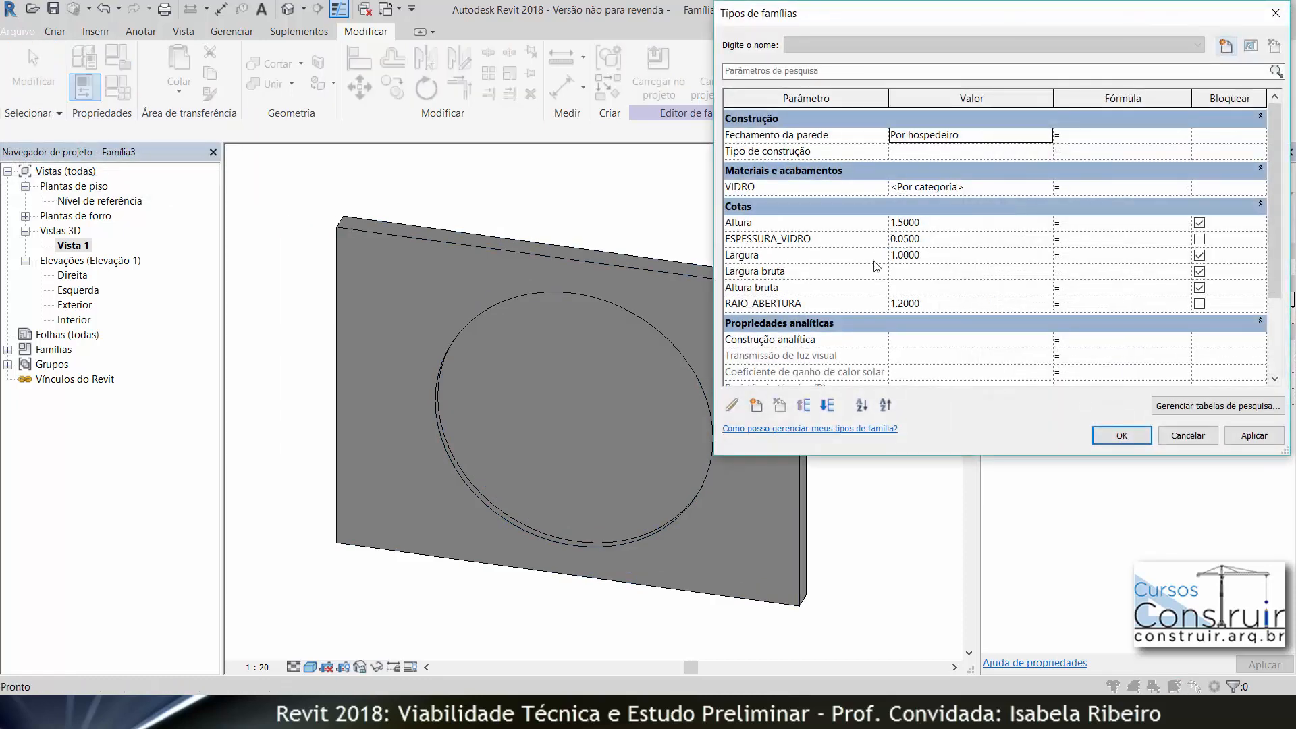
left_click(932, 303)
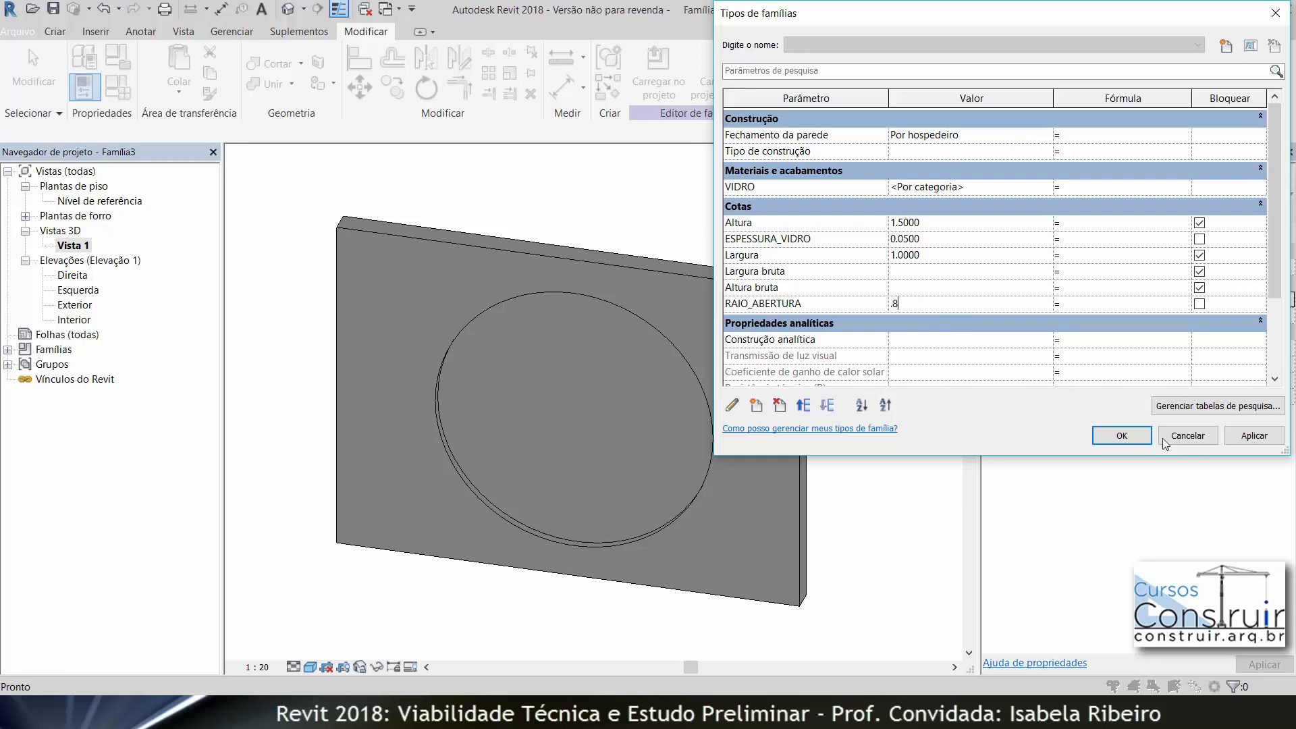
left_click(1134, 437)
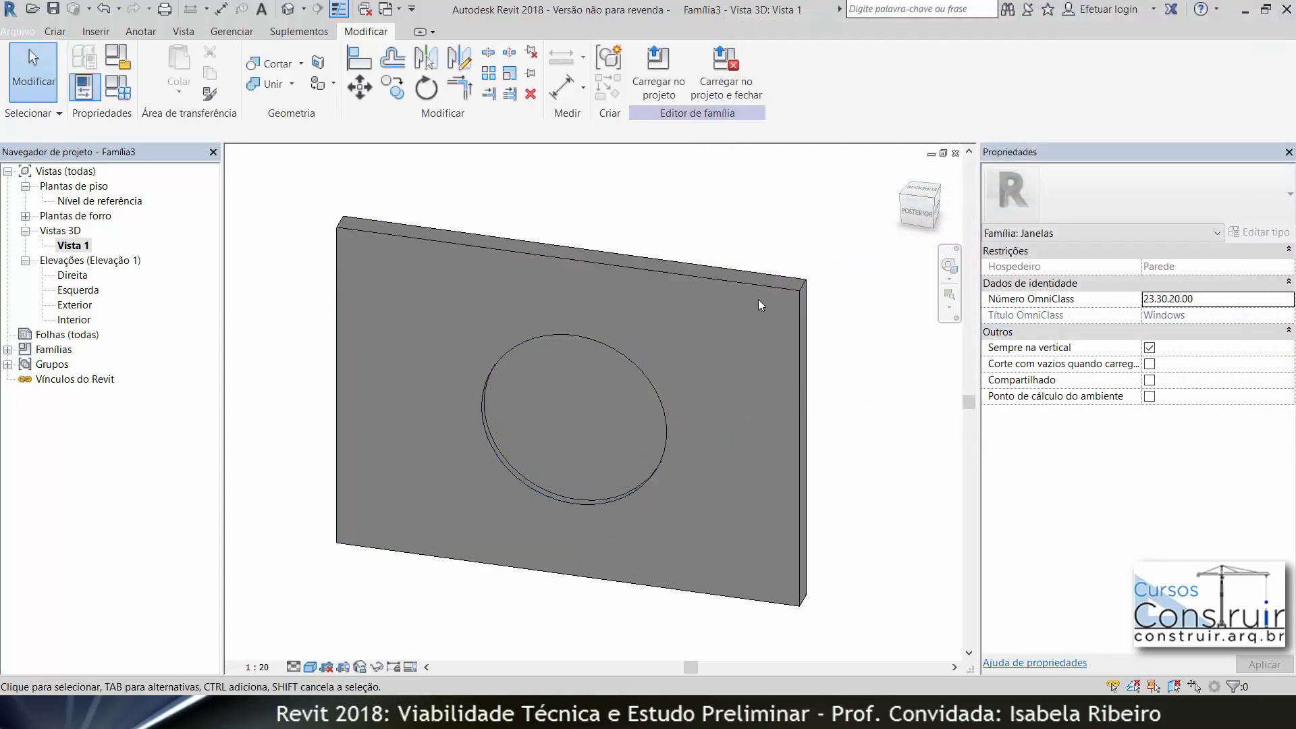
Save the family as ABERTURA_CIRCULAR_VIDRO.rfa, basing the file name on ABERTURA_QUADRADA_VIDRO.rfa in the same folder
left_click(11, 32)
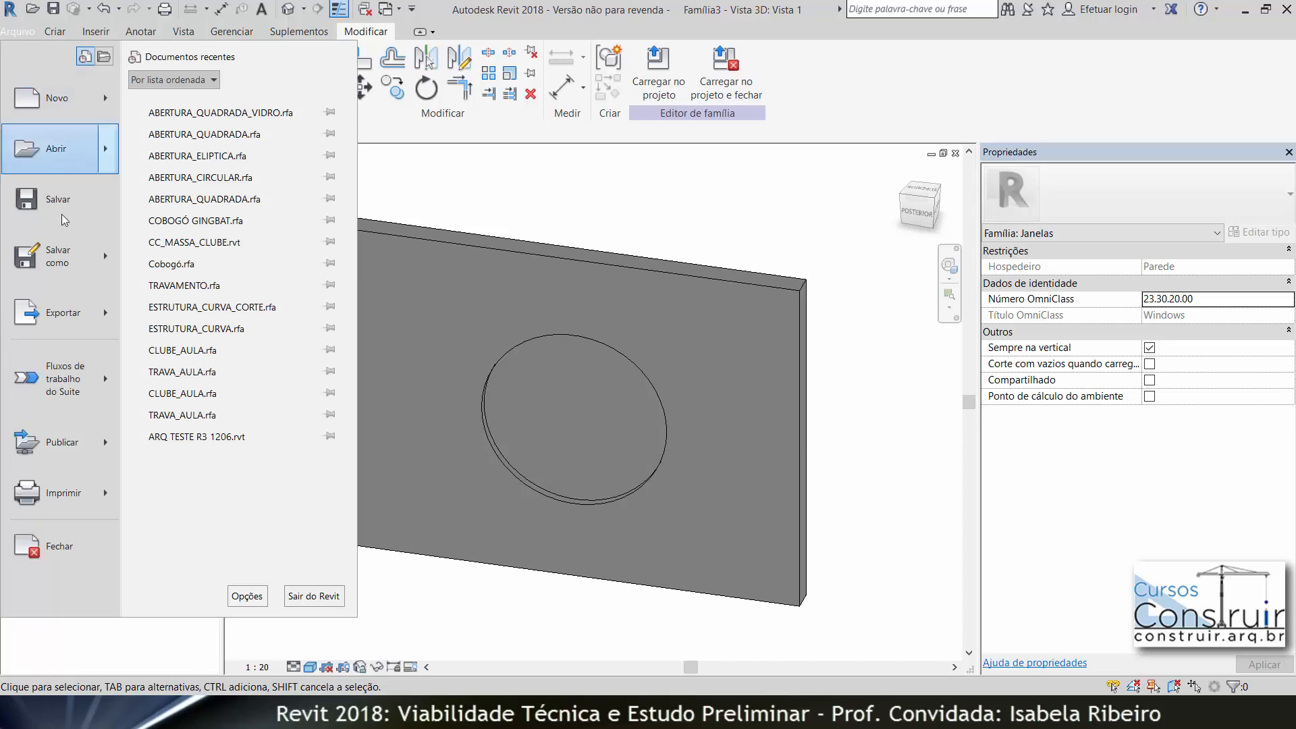
mouse_move(74, 270)
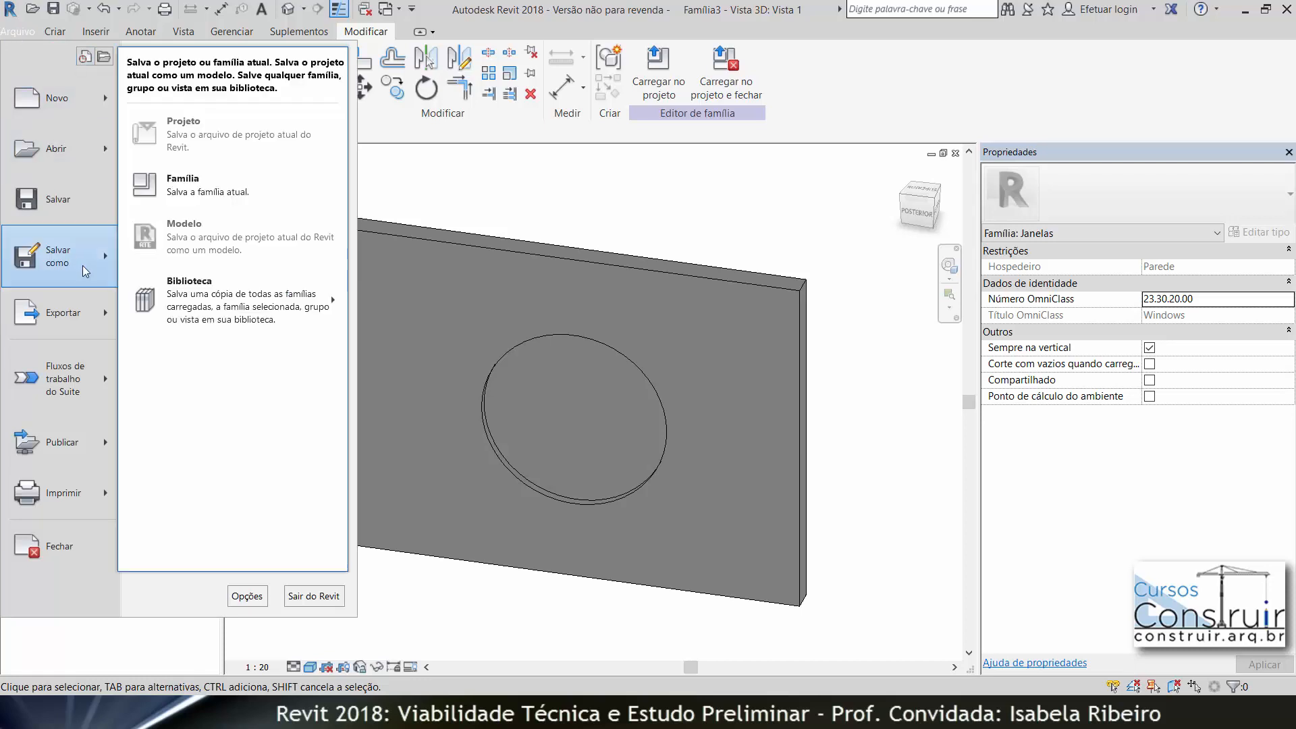
left_click(216, 187)
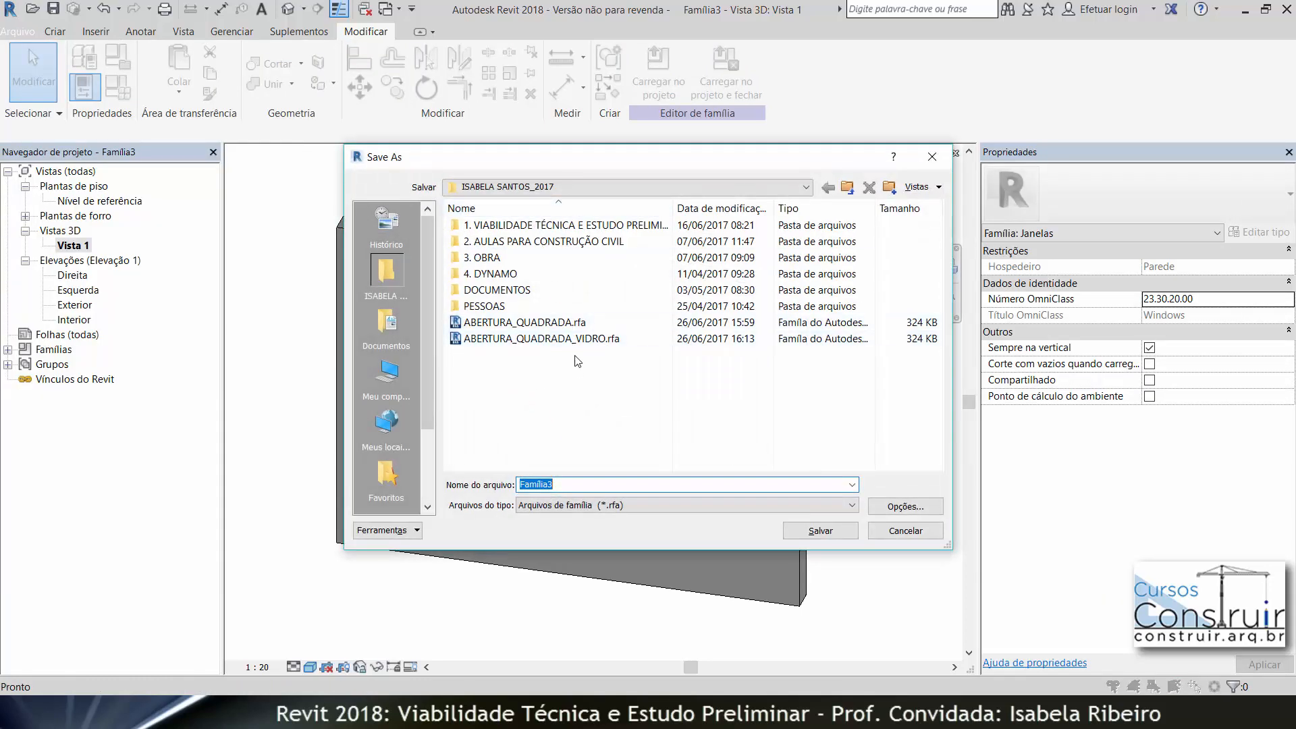
left_click(544, 338)
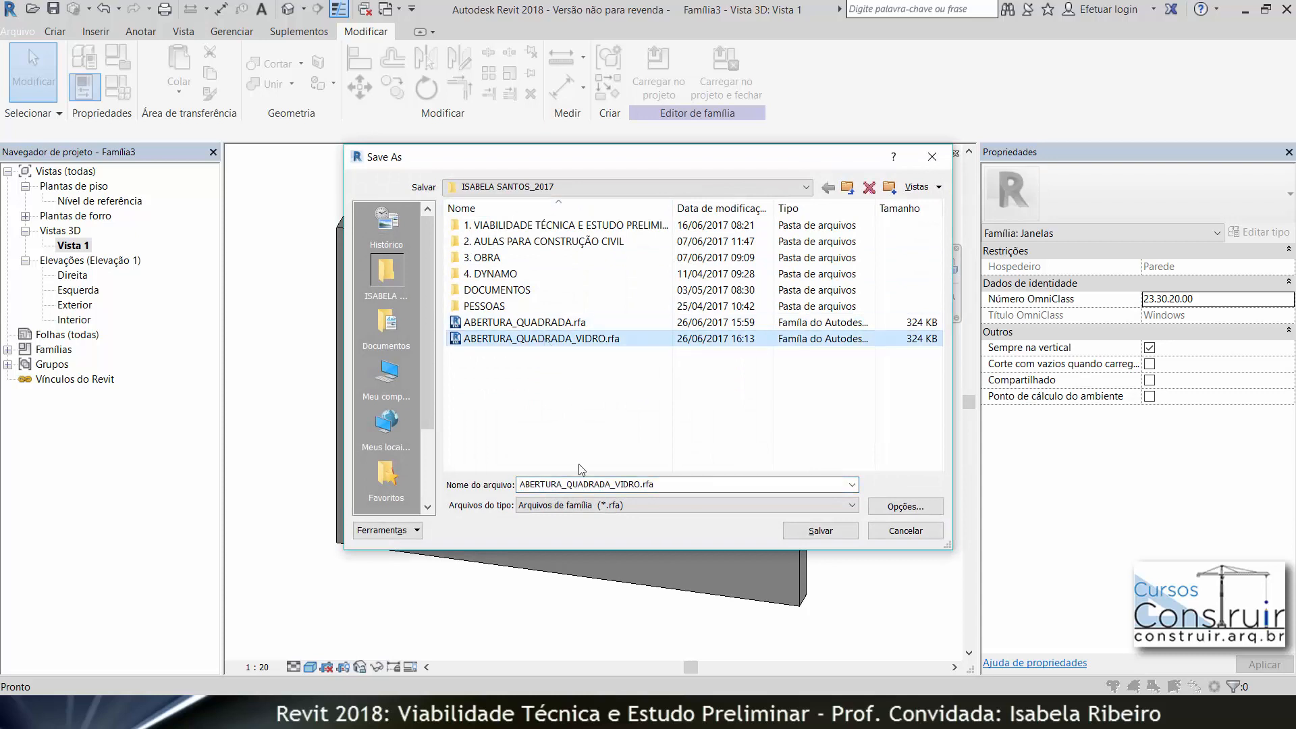
left_click(608, 484)
left_click_drag(612, 484, 572, 486)
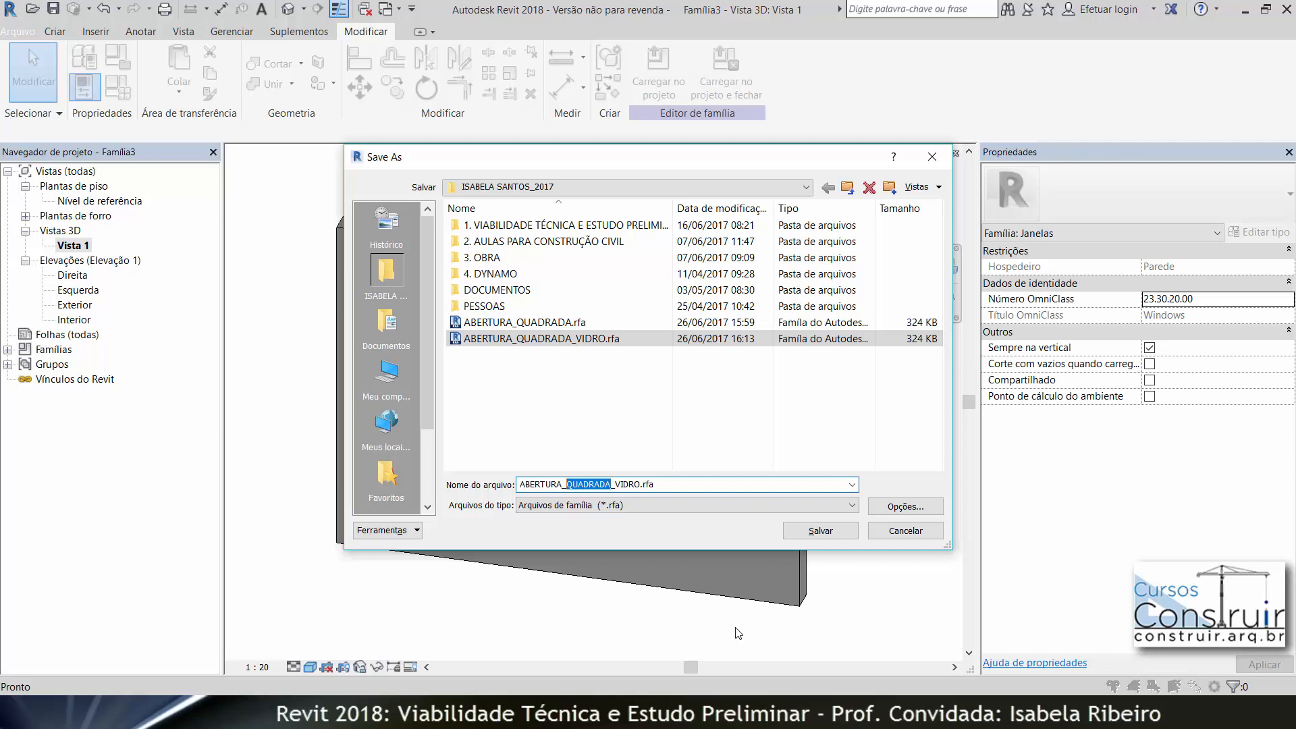
type("CIRCULAR")
left_click(820, 531)
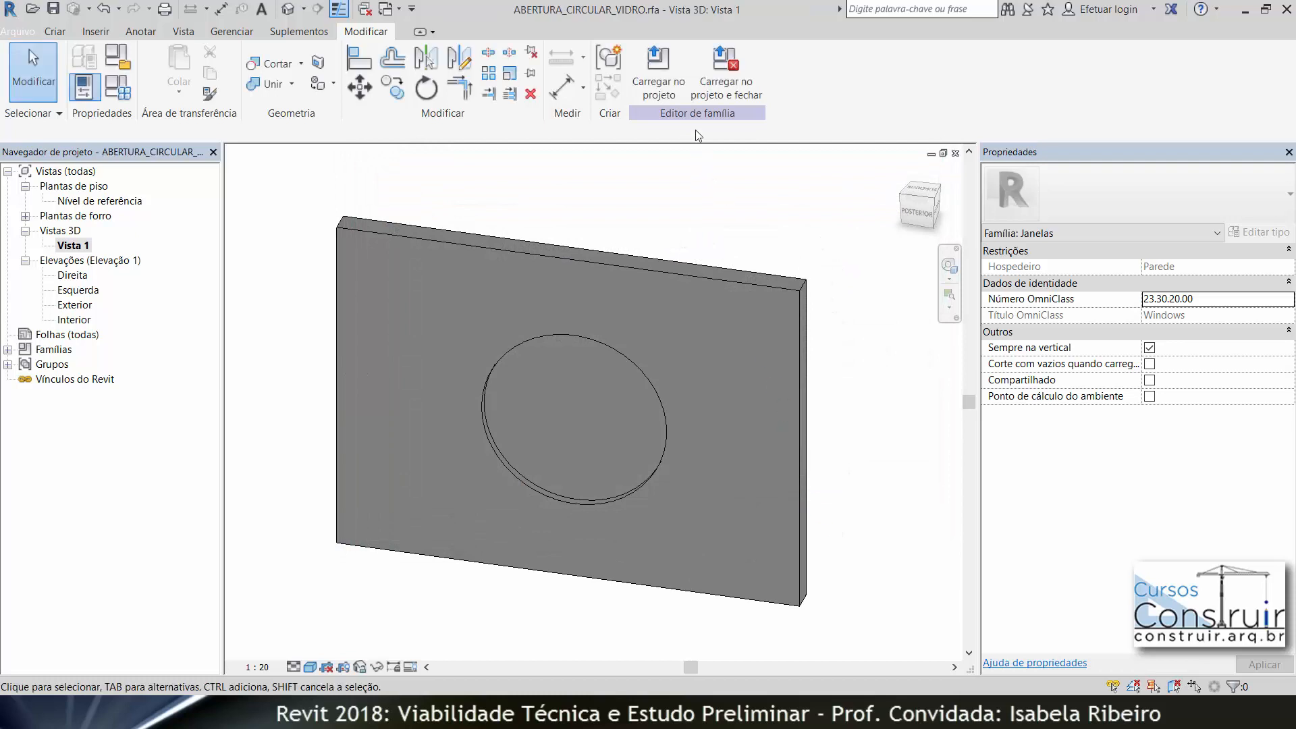
Load the circular glass family into Projeto2 only and place one window on the curved wall beside the glazed square opening
left_click(714, 93)
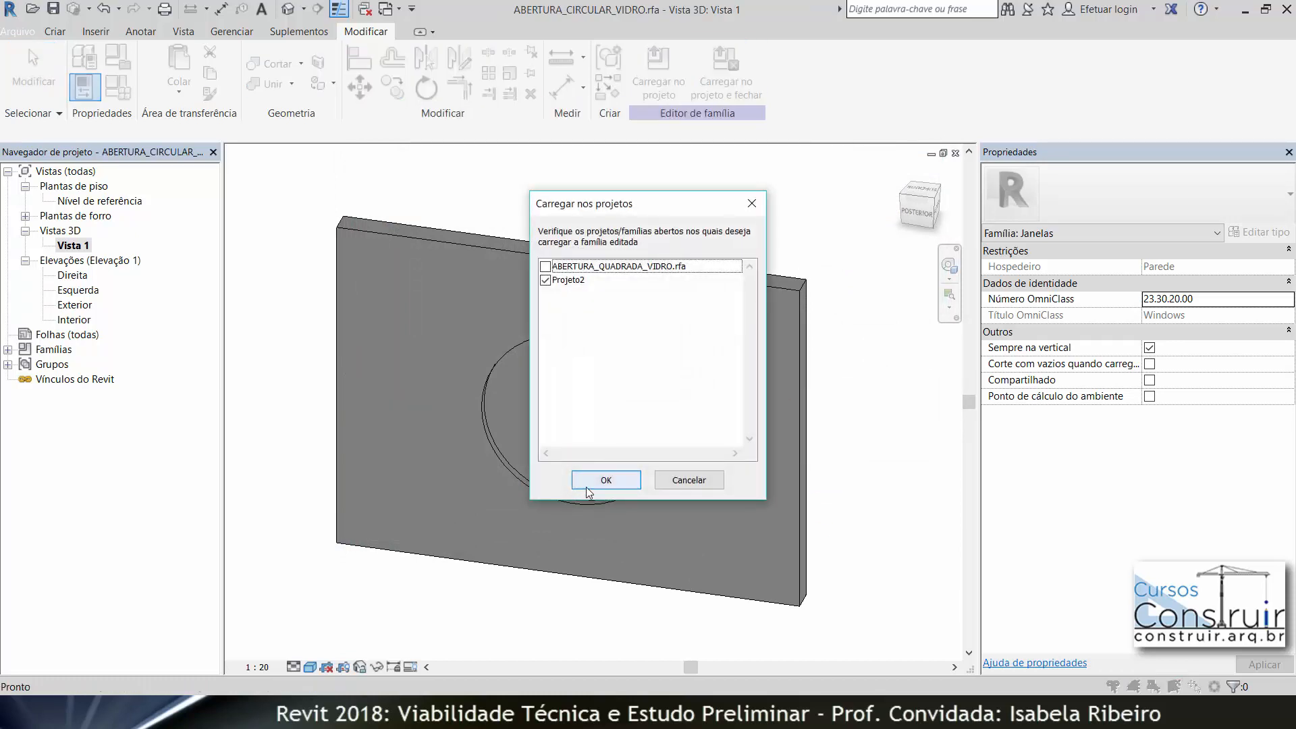
left_click(586, 489)
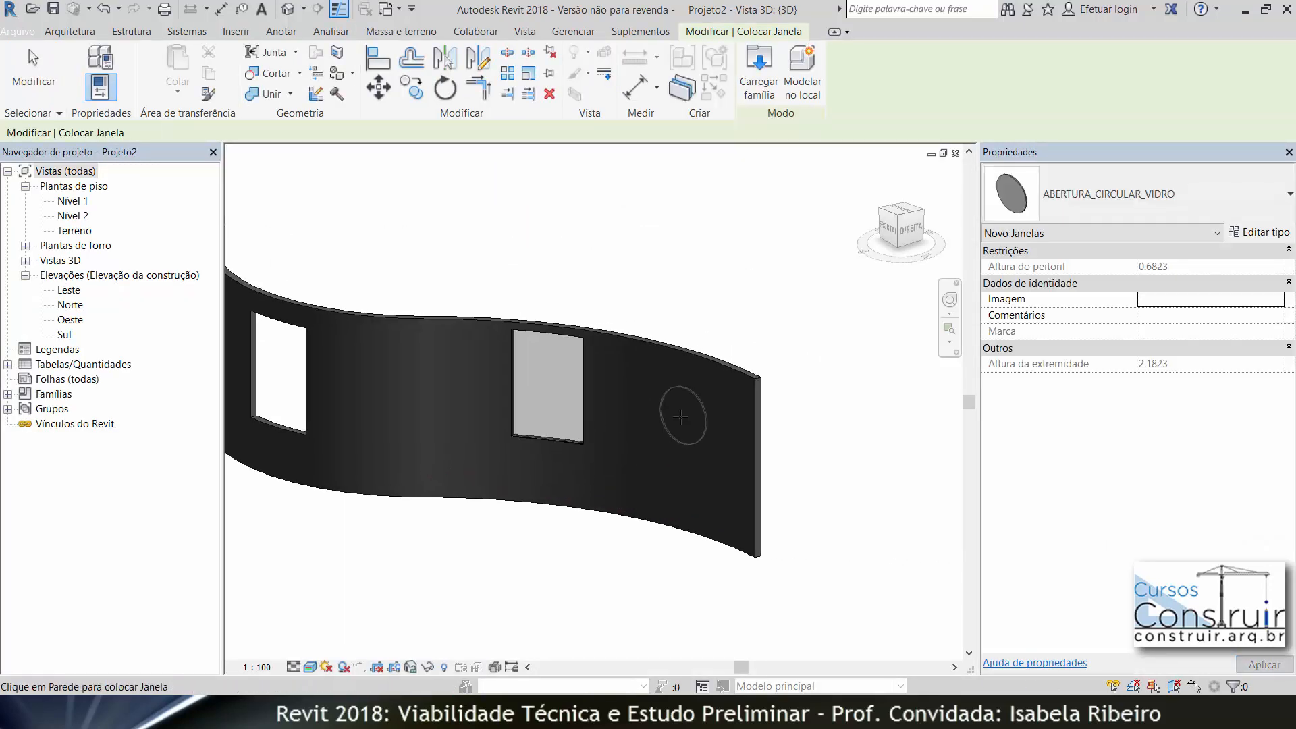
left_click(672, 432)
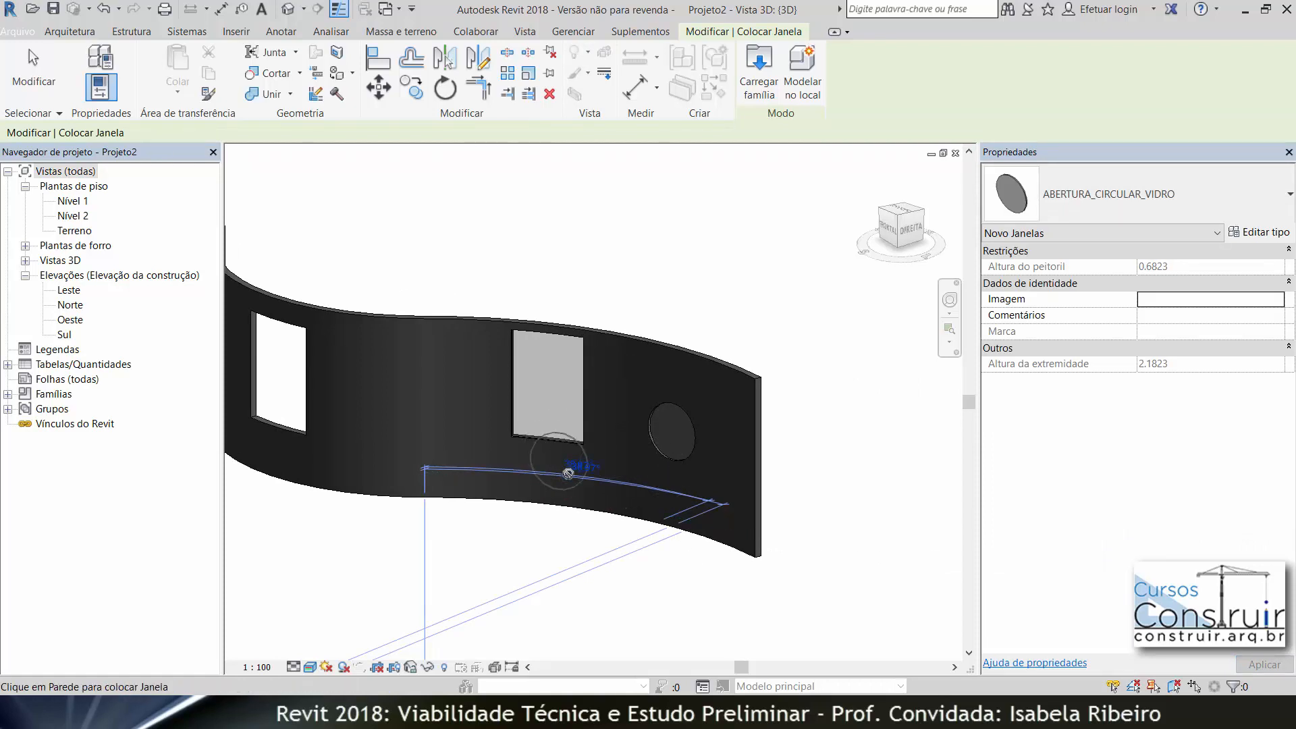
key("Escape")
key("Escape")
Assign the Vidro material to the VIDRO type parameter of the placed circular window and inspect it on the curved wall
scroll(677, 441, "up", 8)
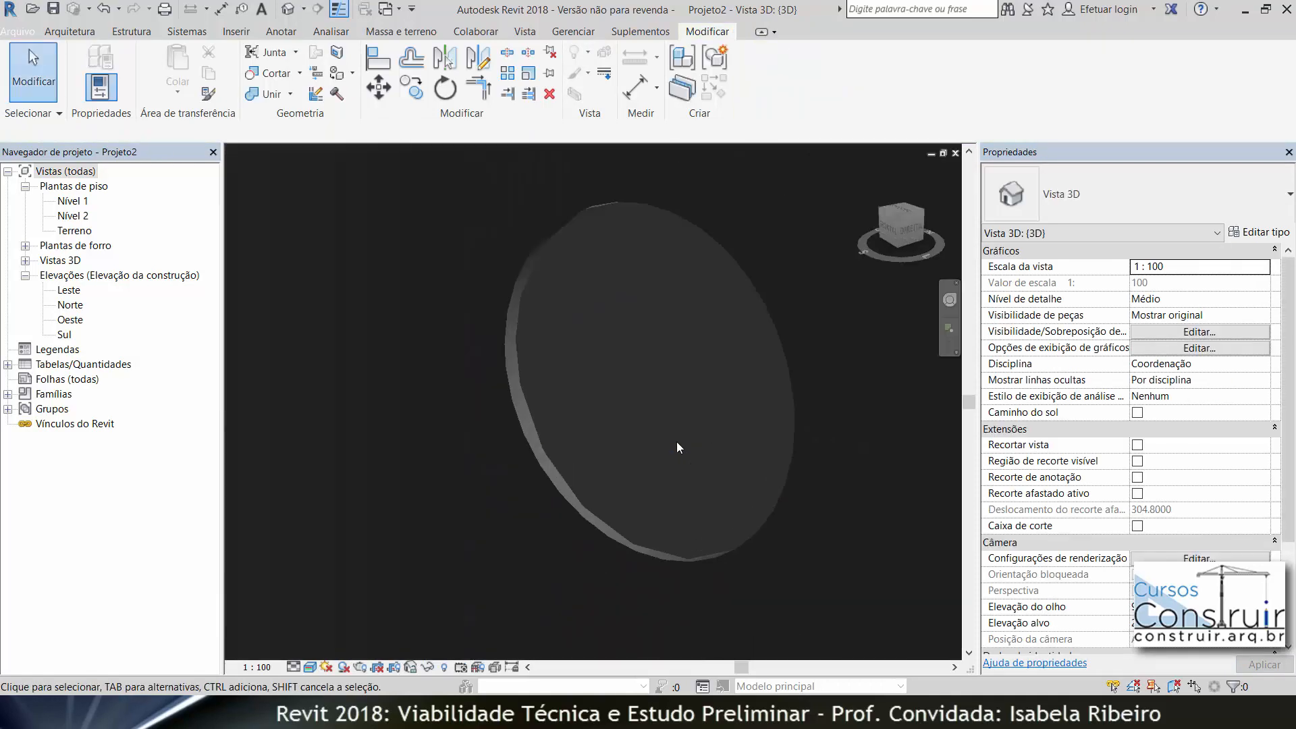
left_click(512, 409)
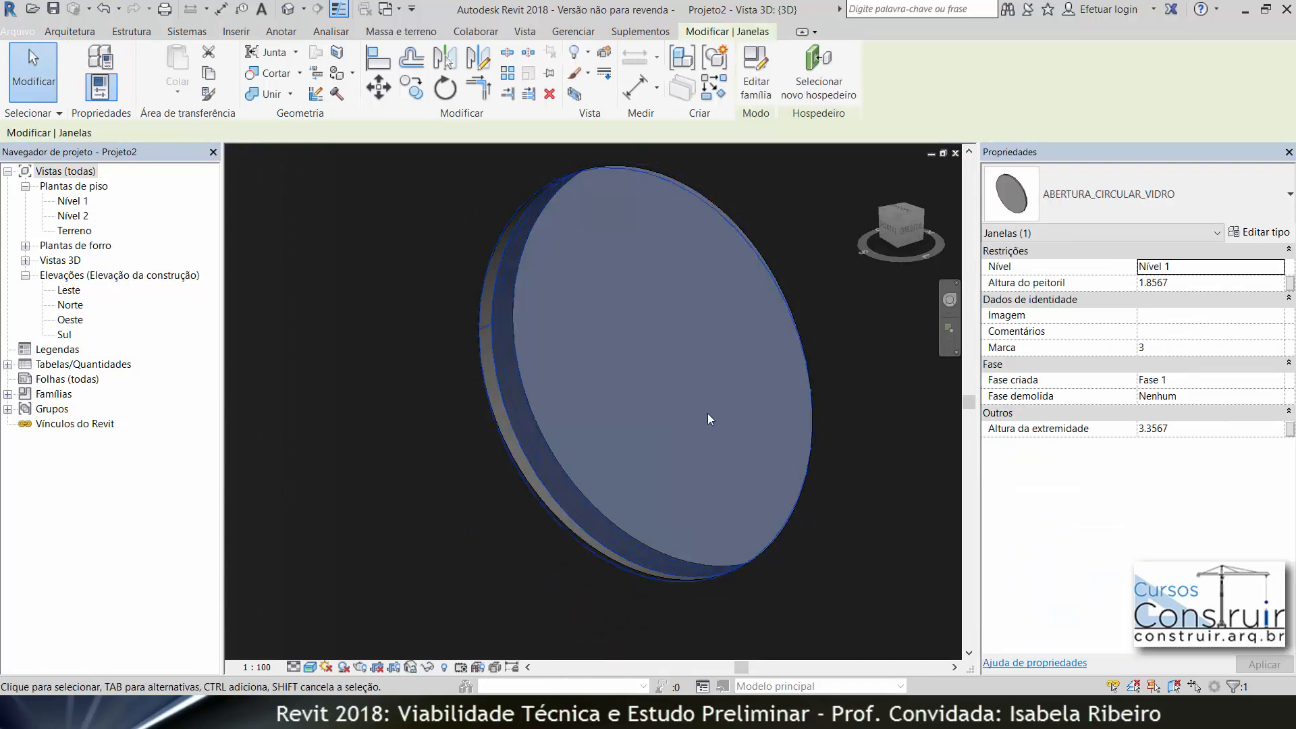
left_click(1262, 232)
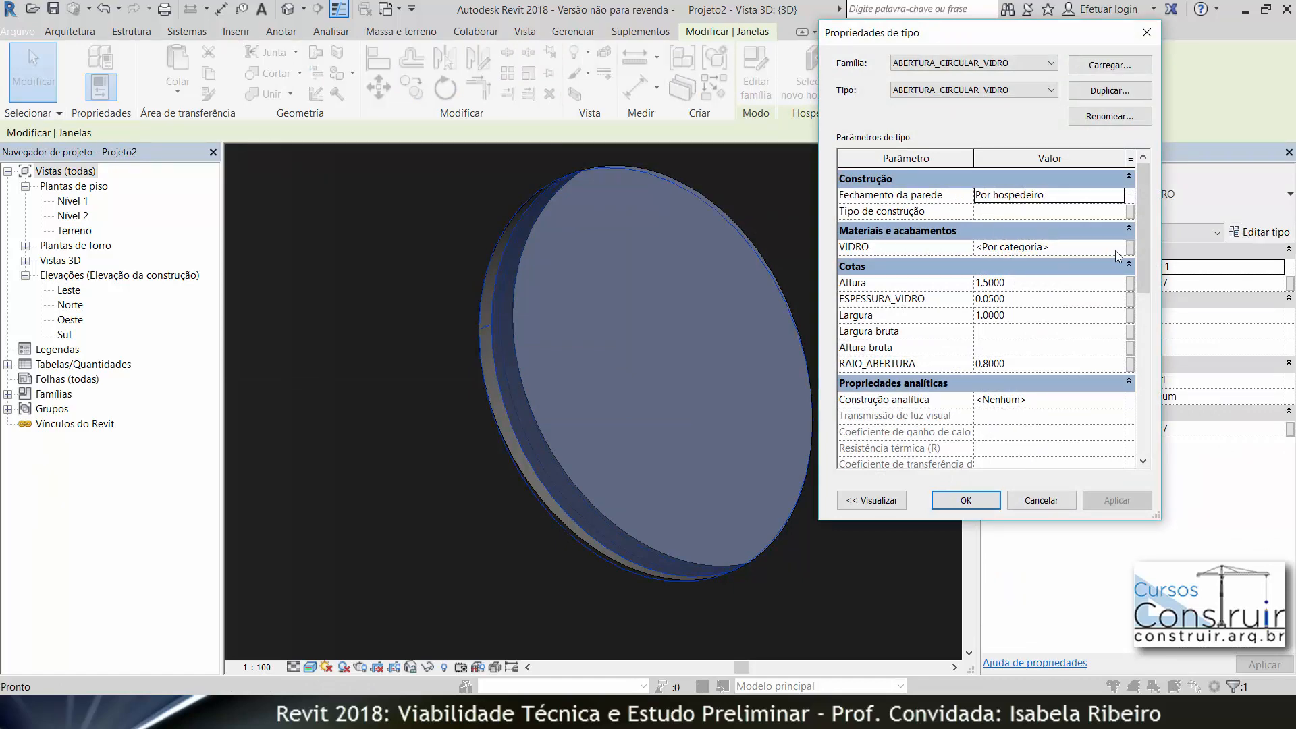
left_click(1080, 247)
left_click(1118, 247)
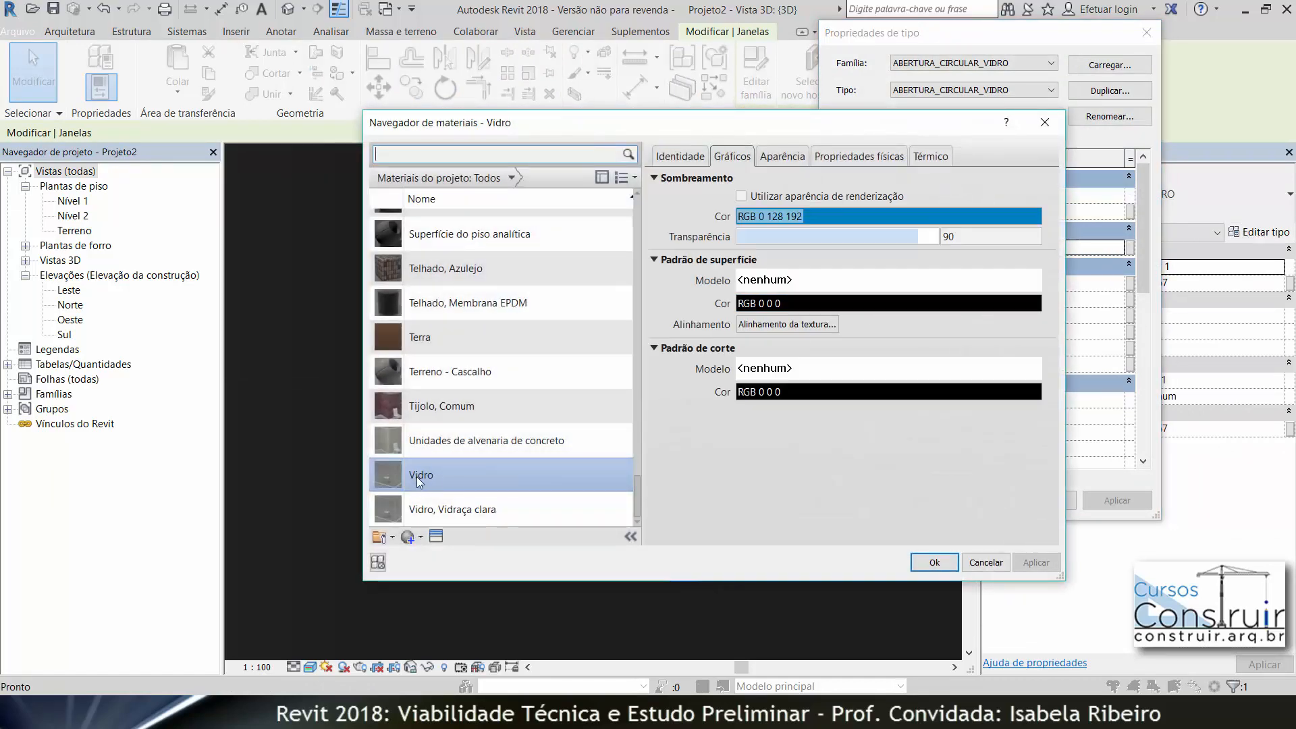
left_click(934, 563)
left_click(947, 503)
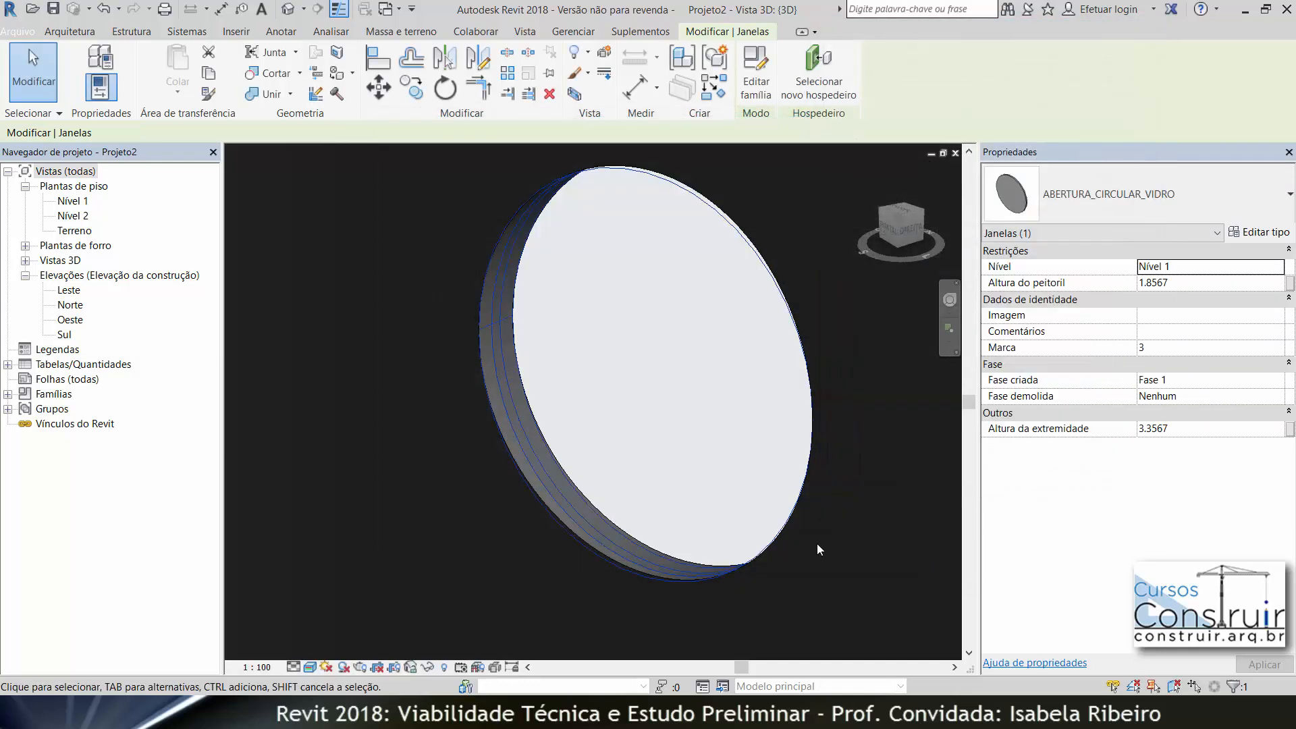
left_click(820, 544)
scroll(721, 489, "down", 5)
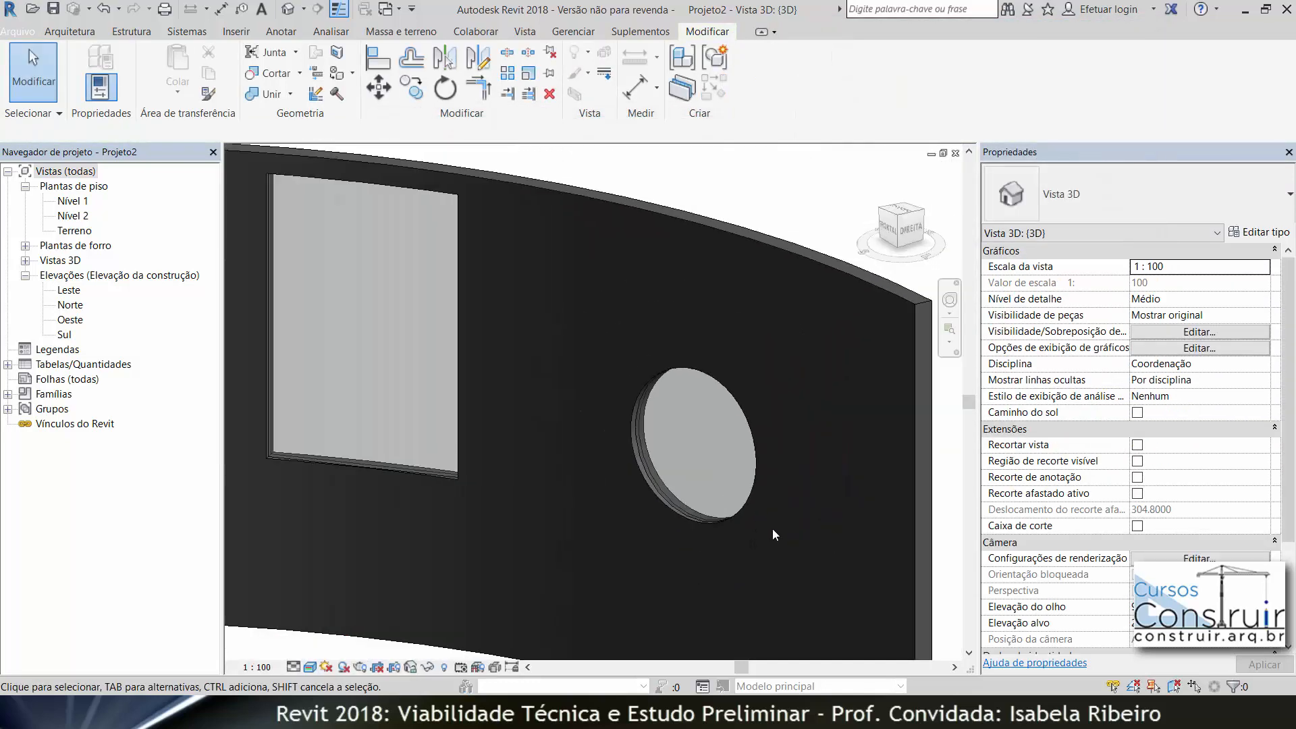
middle_click_drag(773, 529, 621, 518, "shift")
left_click(872, 173)
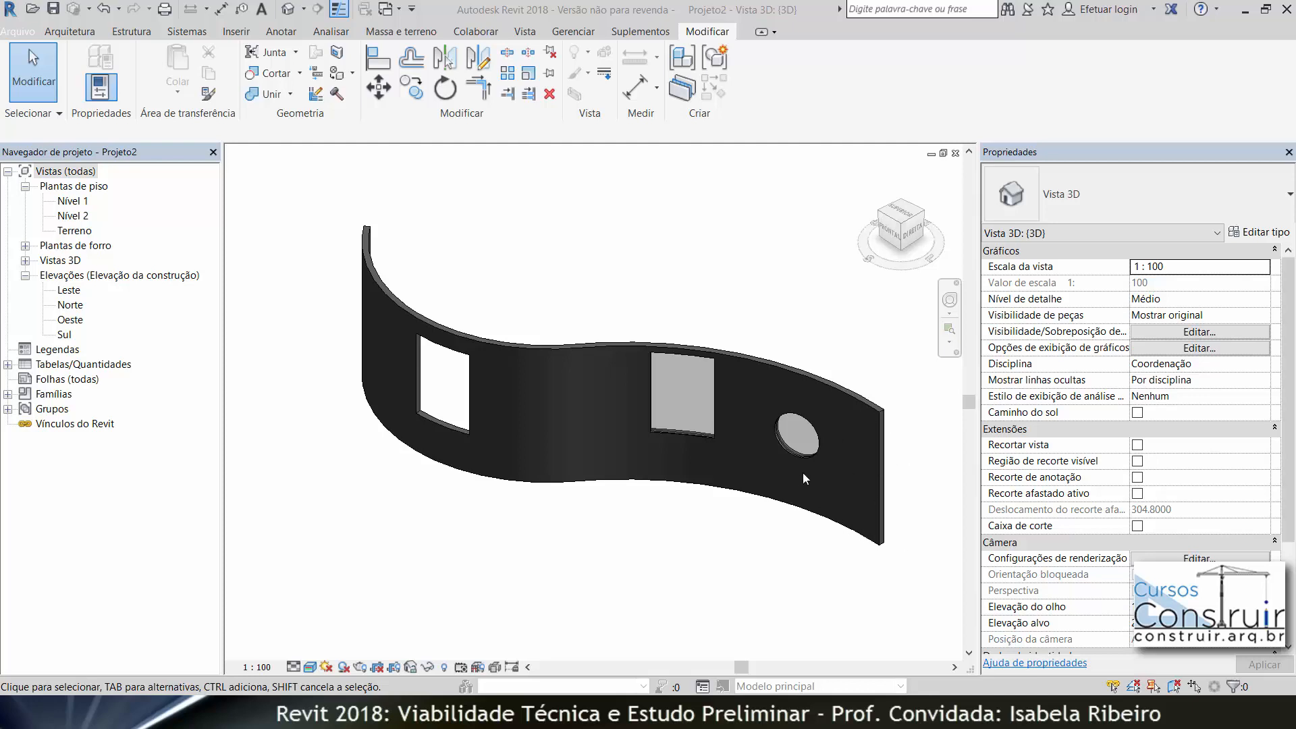
Create a new family from the Janela métrica.rft template
left_click(21, 32)
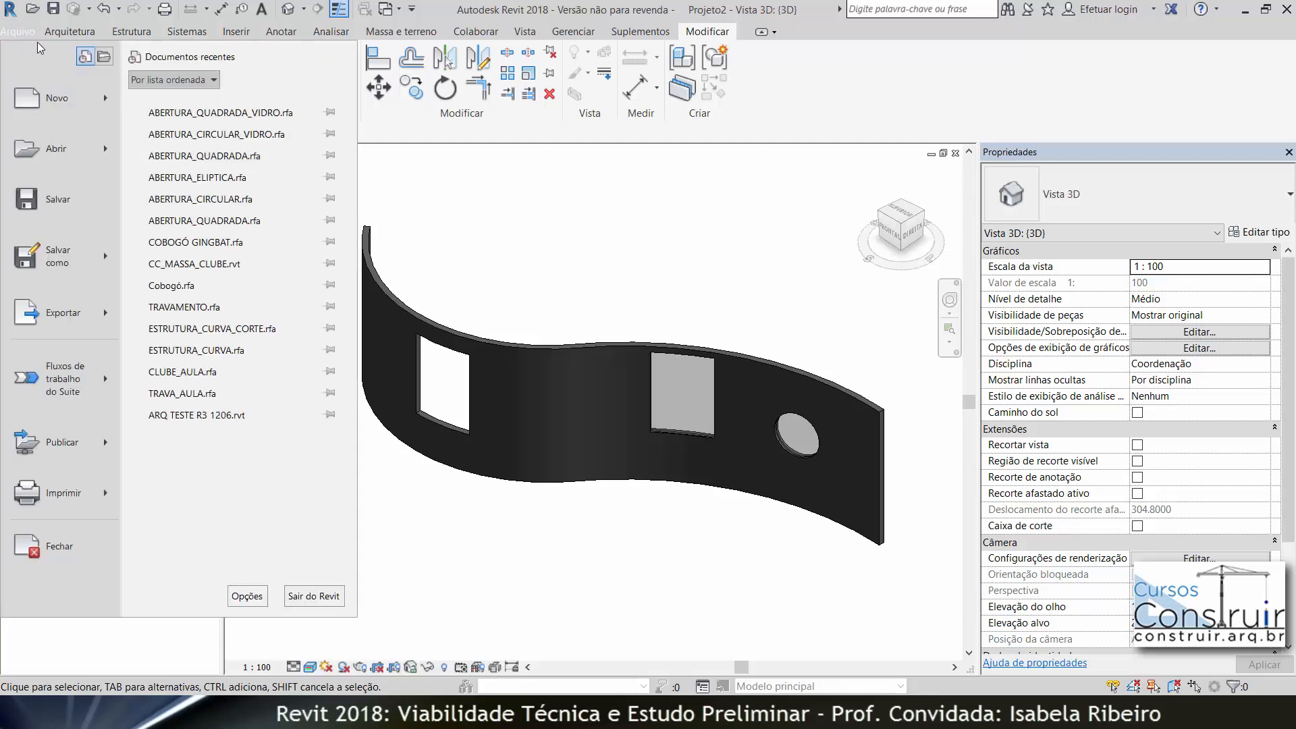
mouse_move(116, 105)
left_click(183, 143)
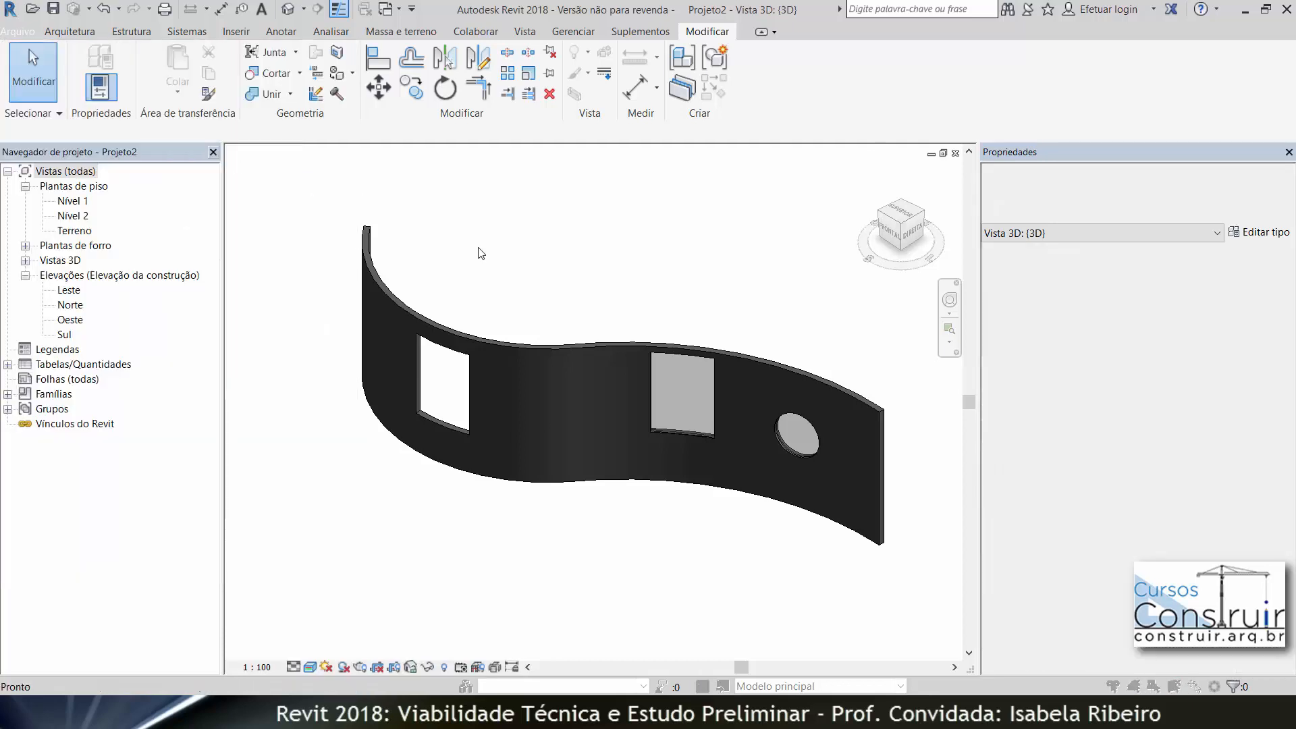
scroll(601, 390, "down", 6)
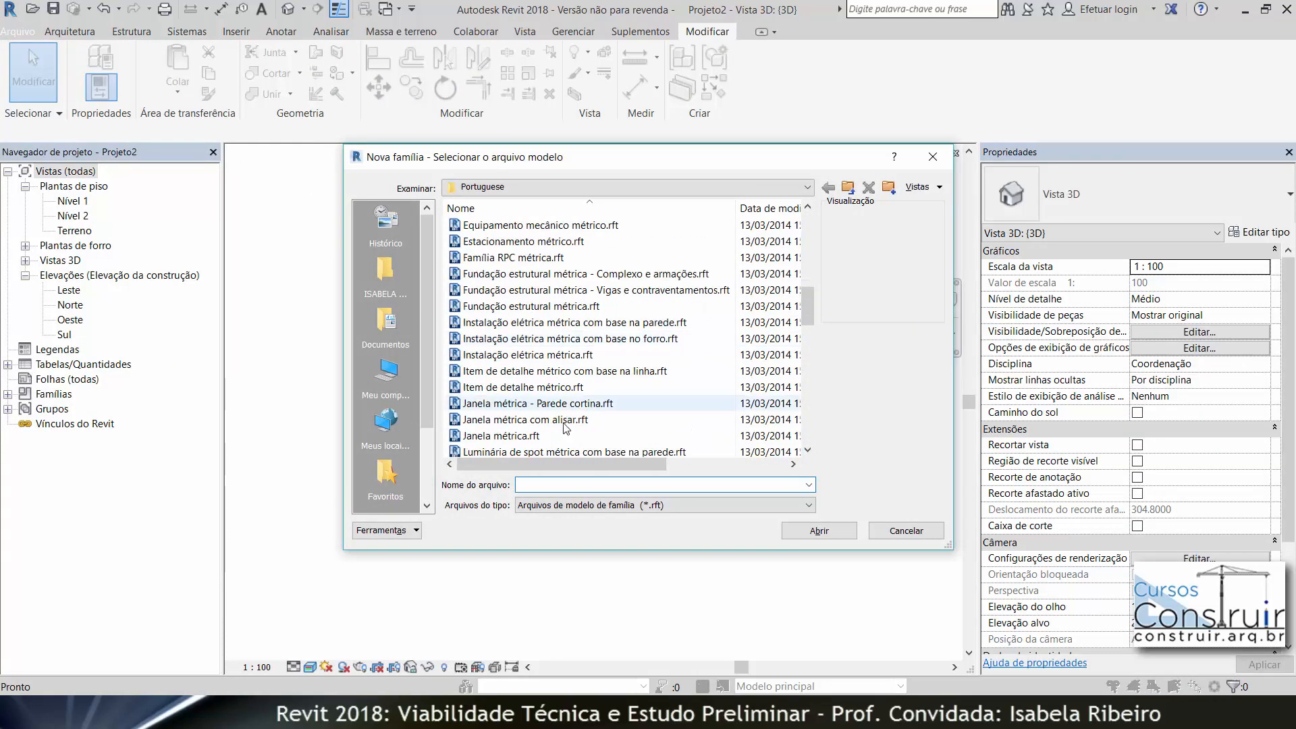
left_click(533, 436)
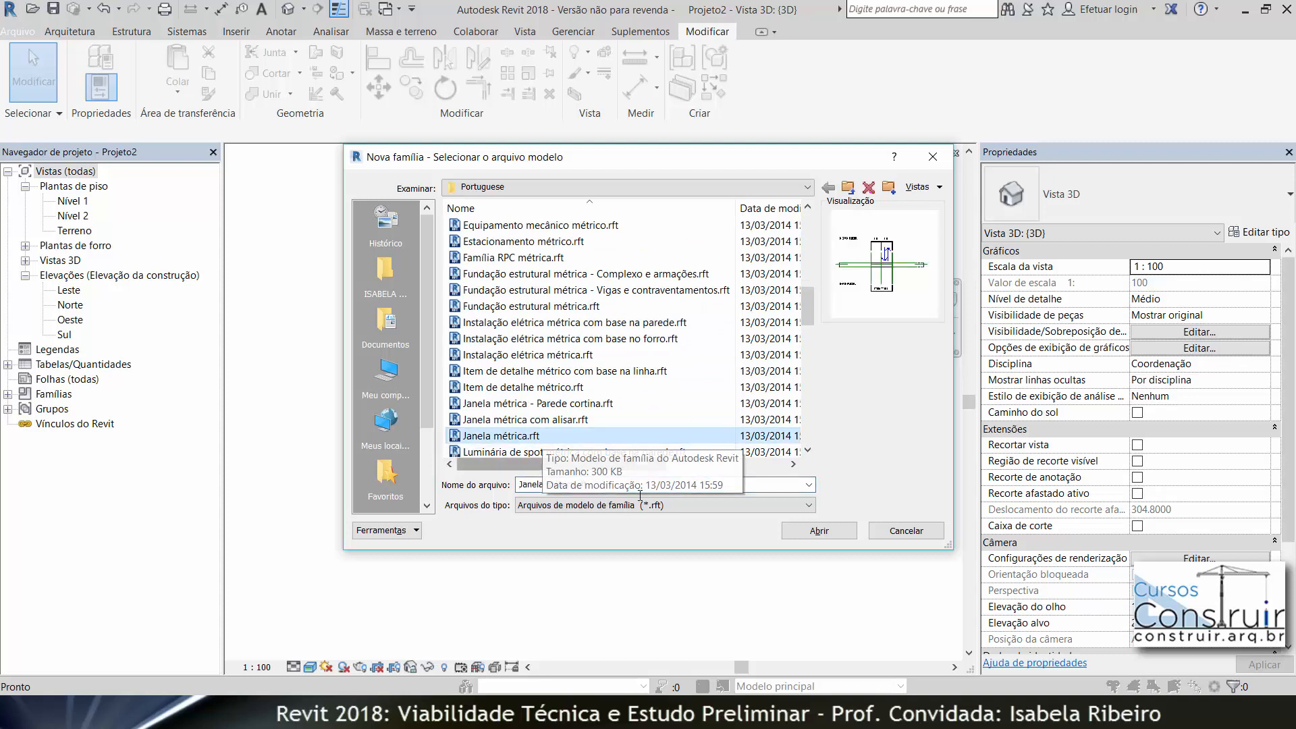
left_click(831, 533)
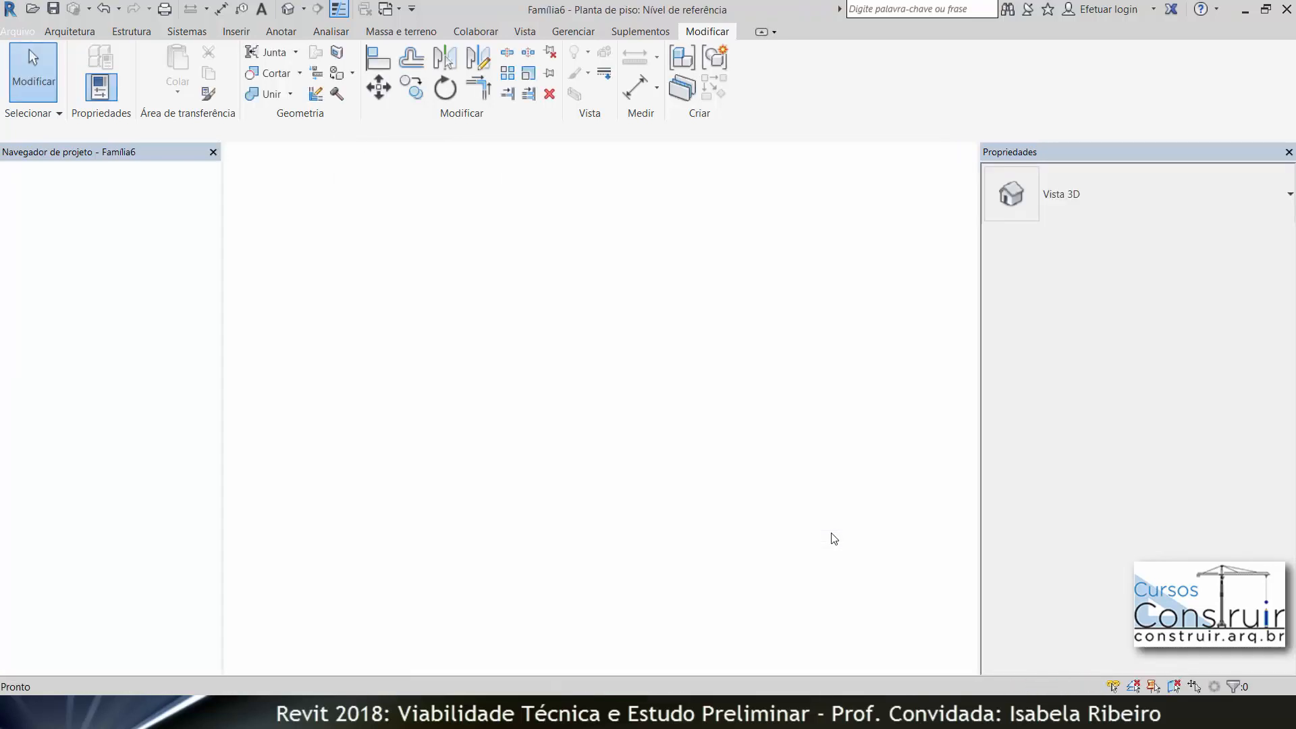
In the Vista 1 3D view, edit the opening cut's sketch and delete its rectangular outline, viewed from Posterior
left_click(25, 216)
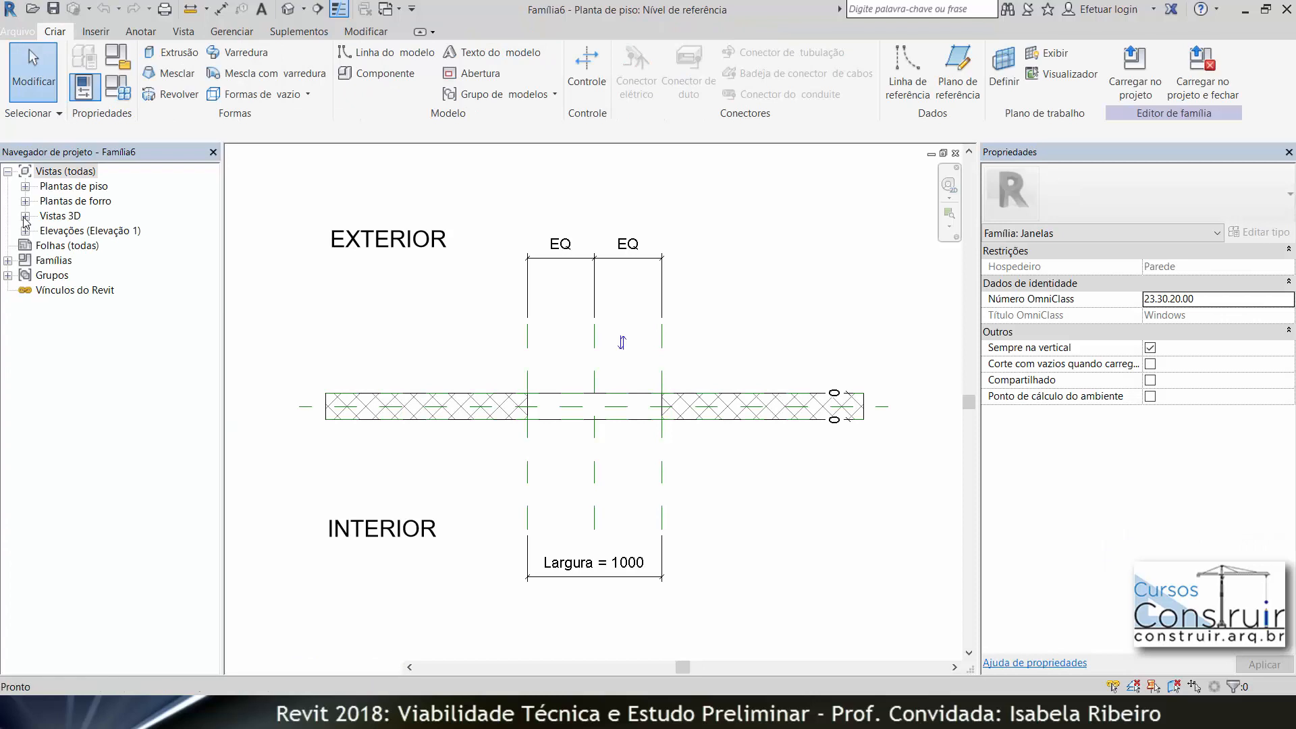
double_click(71, 231)
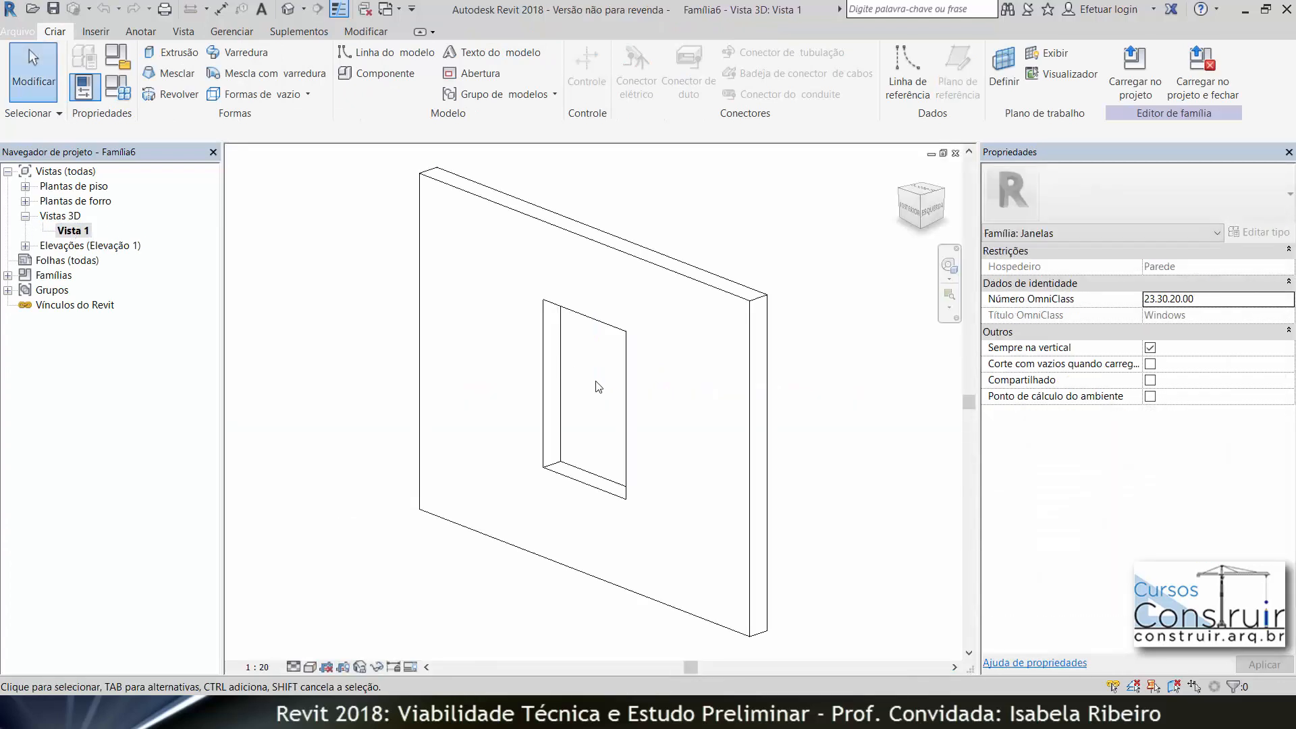
left_click(564, 377)
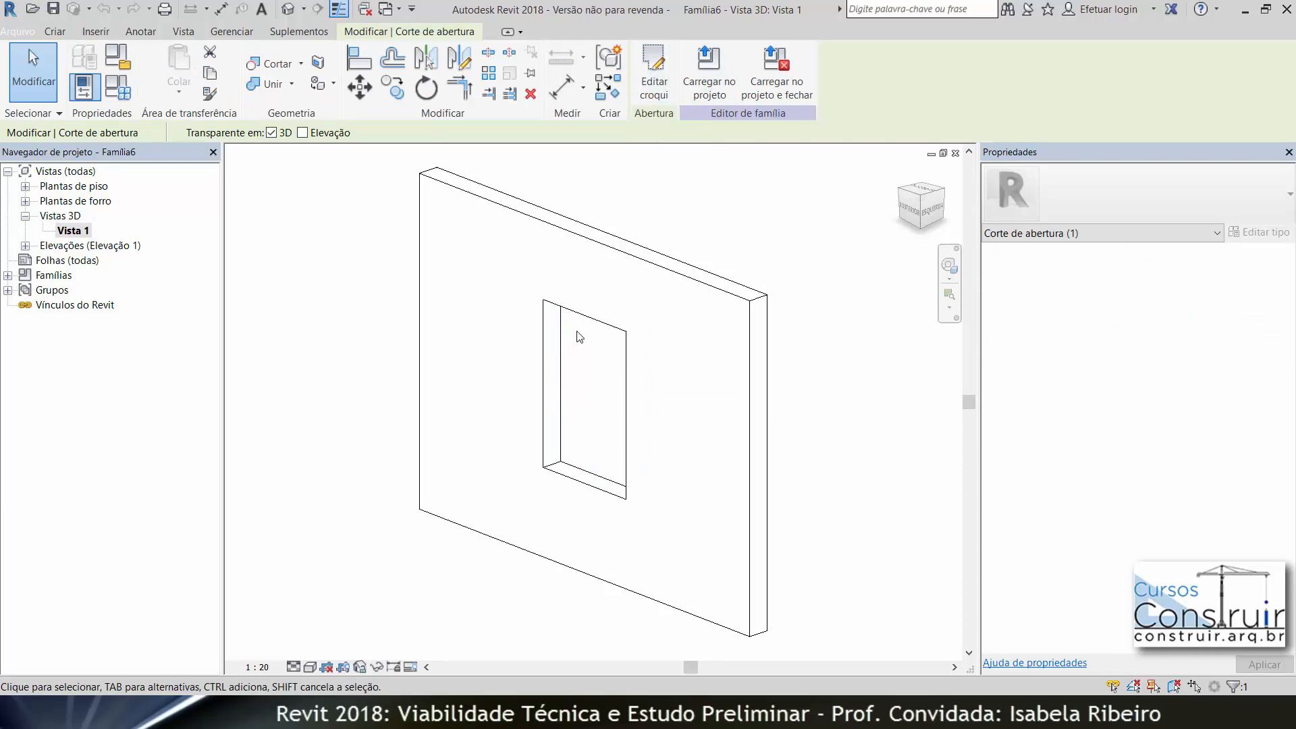
left_click(655, 73)
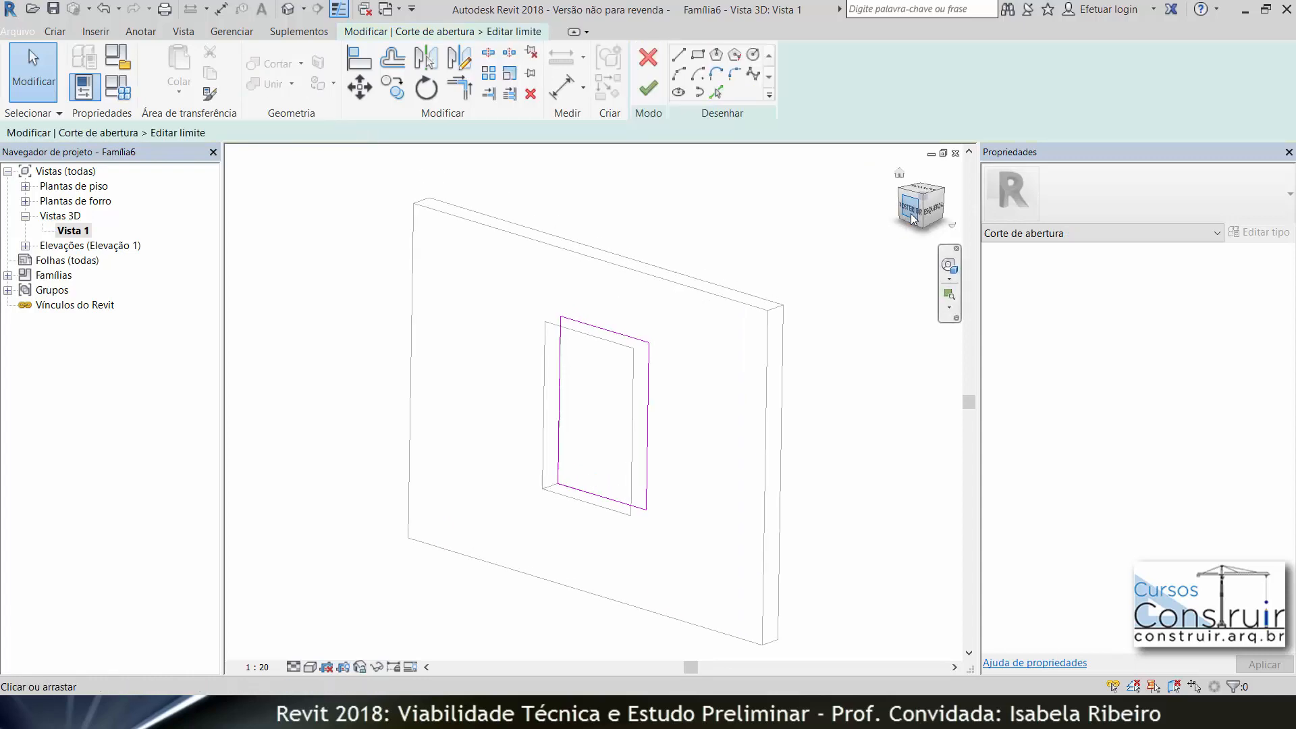
left_click_drag(499, 277, 696, 526)
key("Escape")
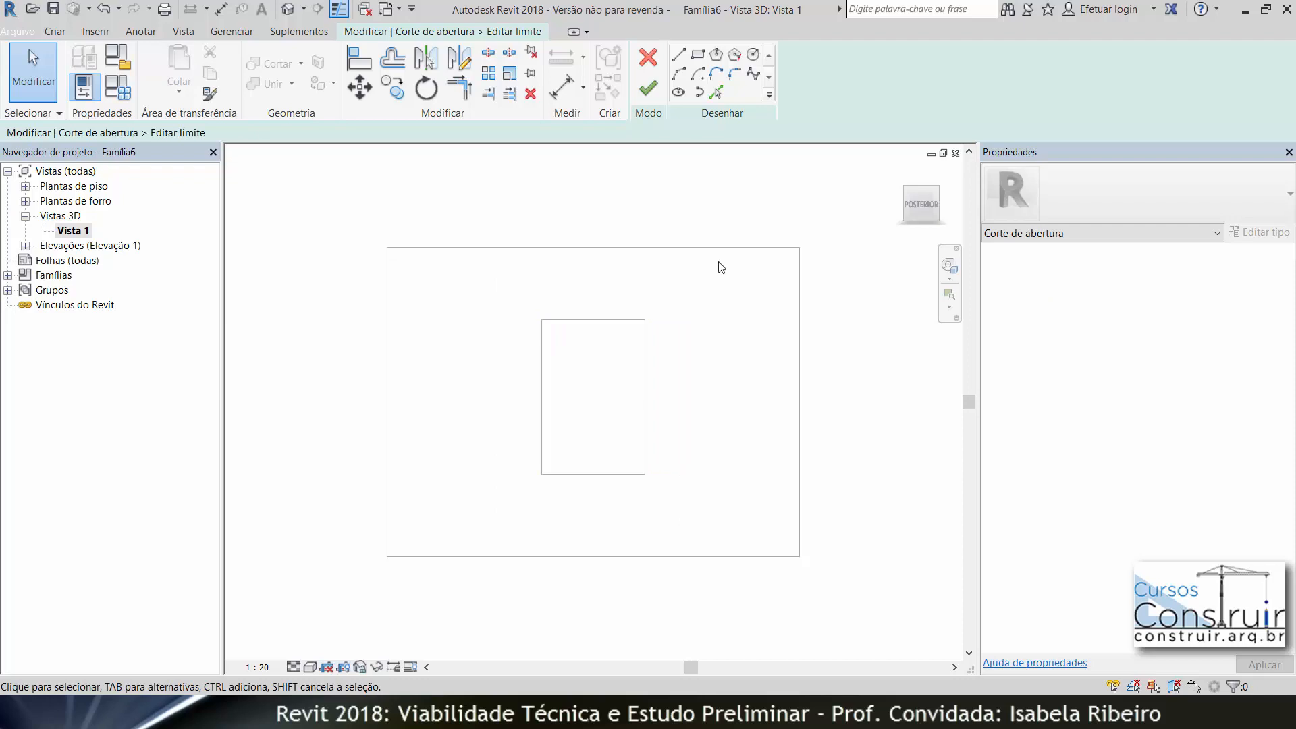
Sketch an elliptical opening with radii of about 1200 and 400 in the wall's centre, finish the sketch and load the family into Projeto2
left_click(679, 92)
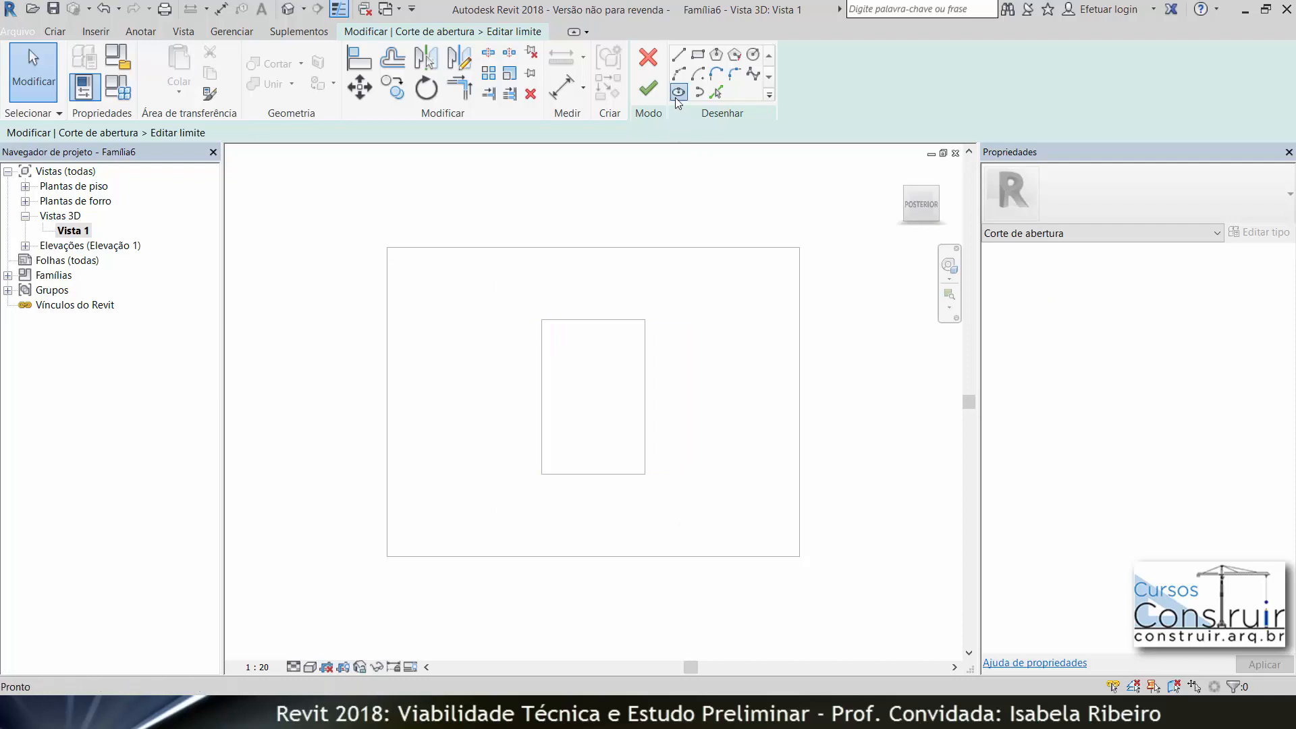
left_click(587, 407)
left_click(709, 407)
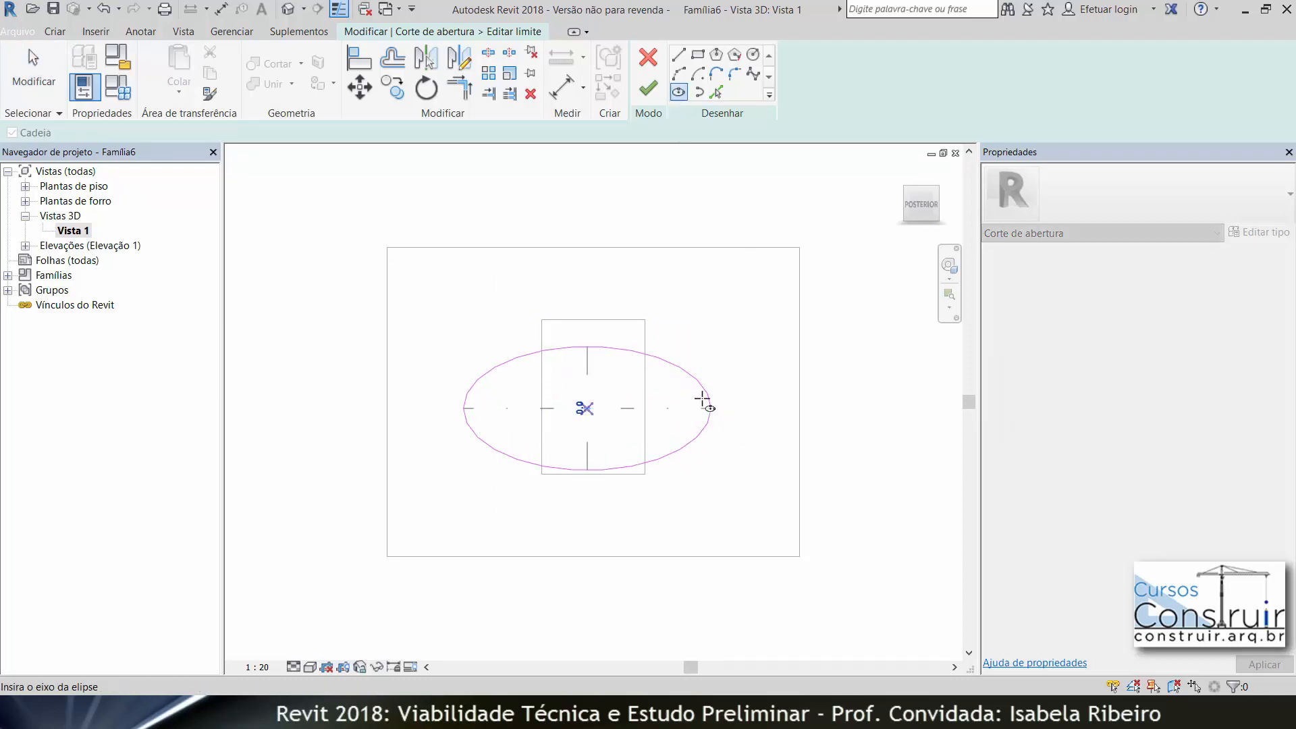
left_click(680, 368)
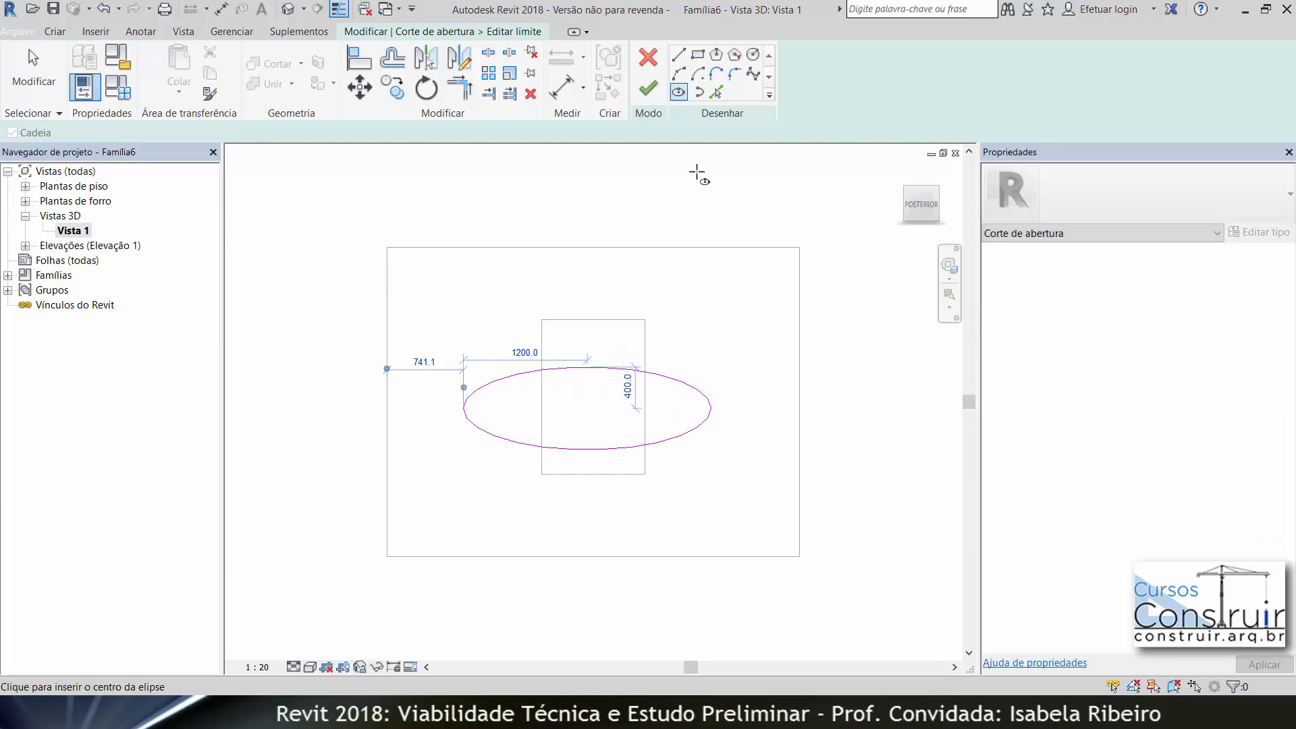
left_click(648, 88)
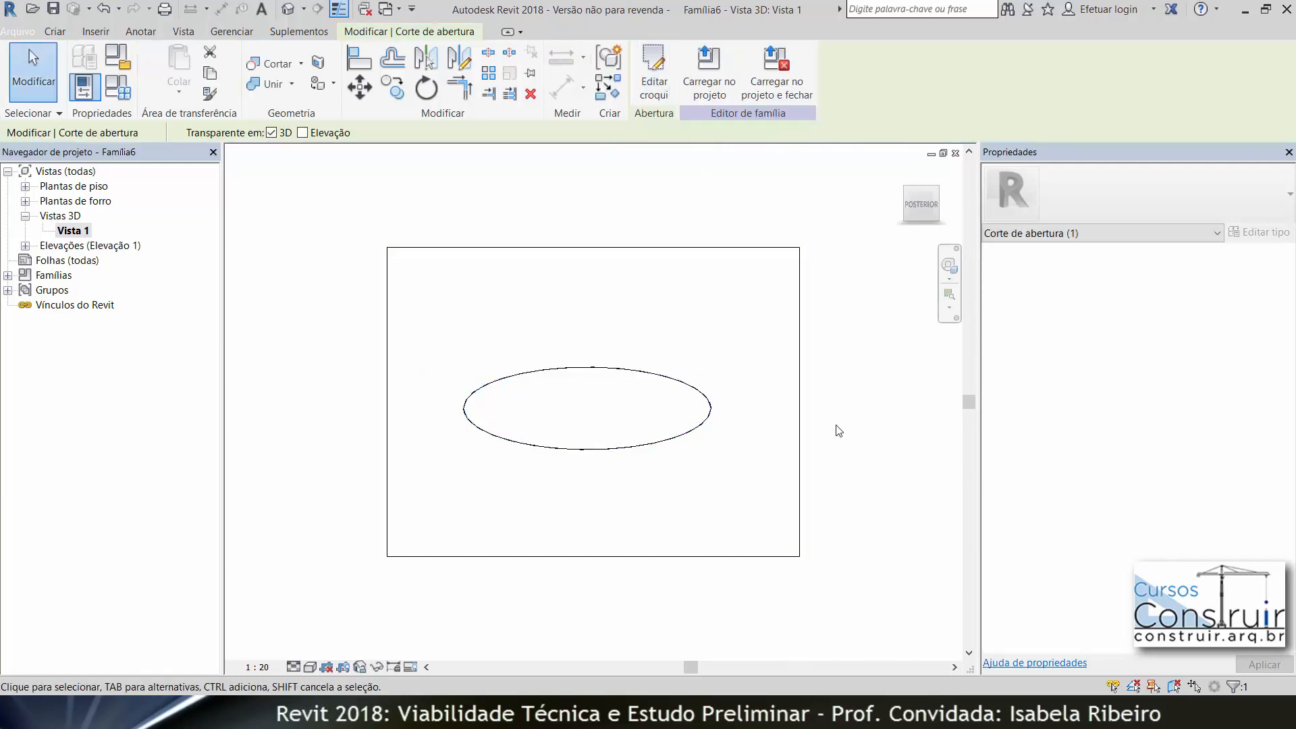
middle_click_drag(839, 430, 776, 572, "shift")
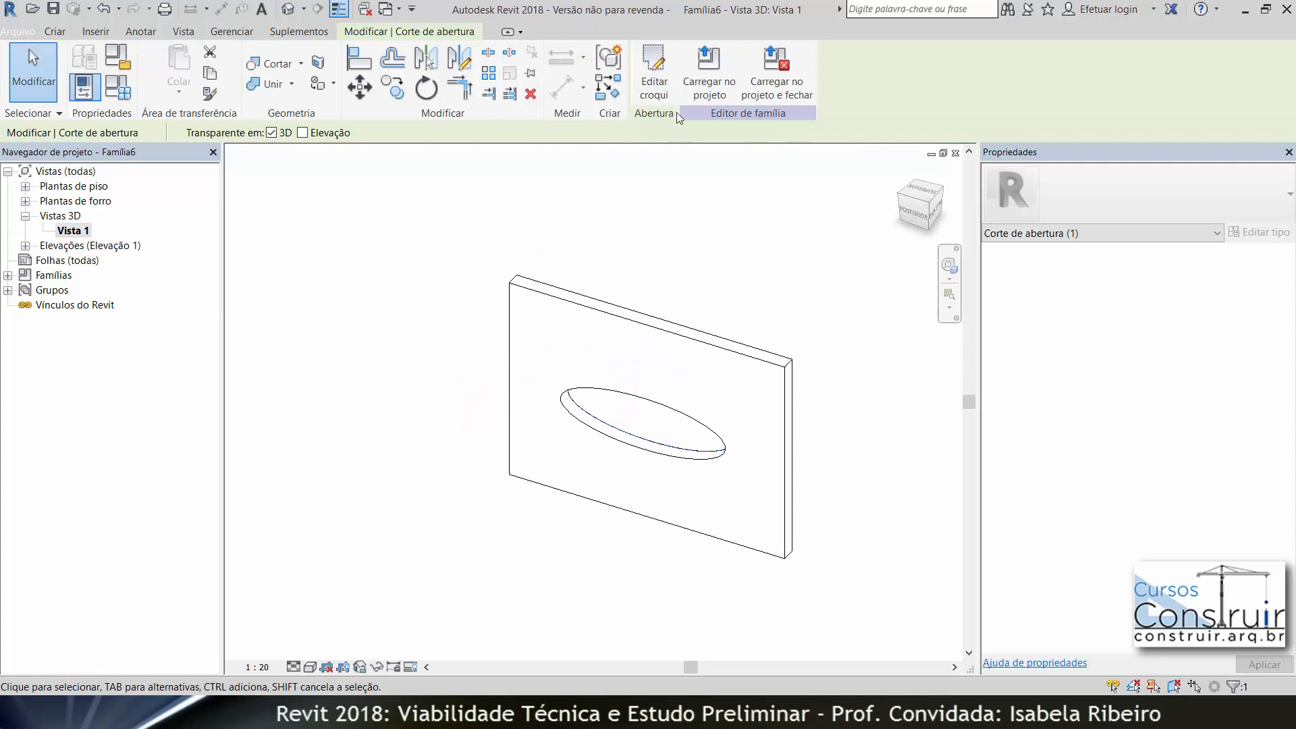
left_click(698, 80)
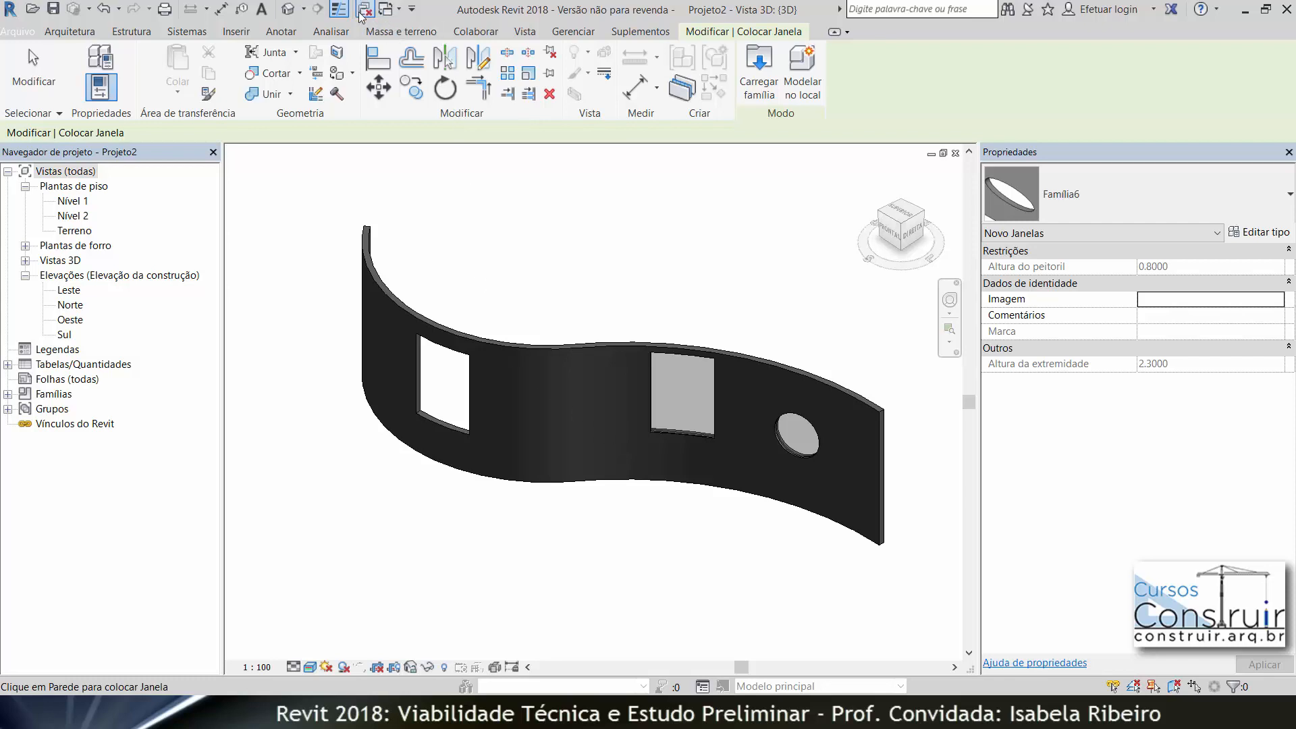
Return to Família6 and delete the ellipse from the opening cut's sketch, viewed from Posterior
left_click(388, 9)
left_click(370, 50)
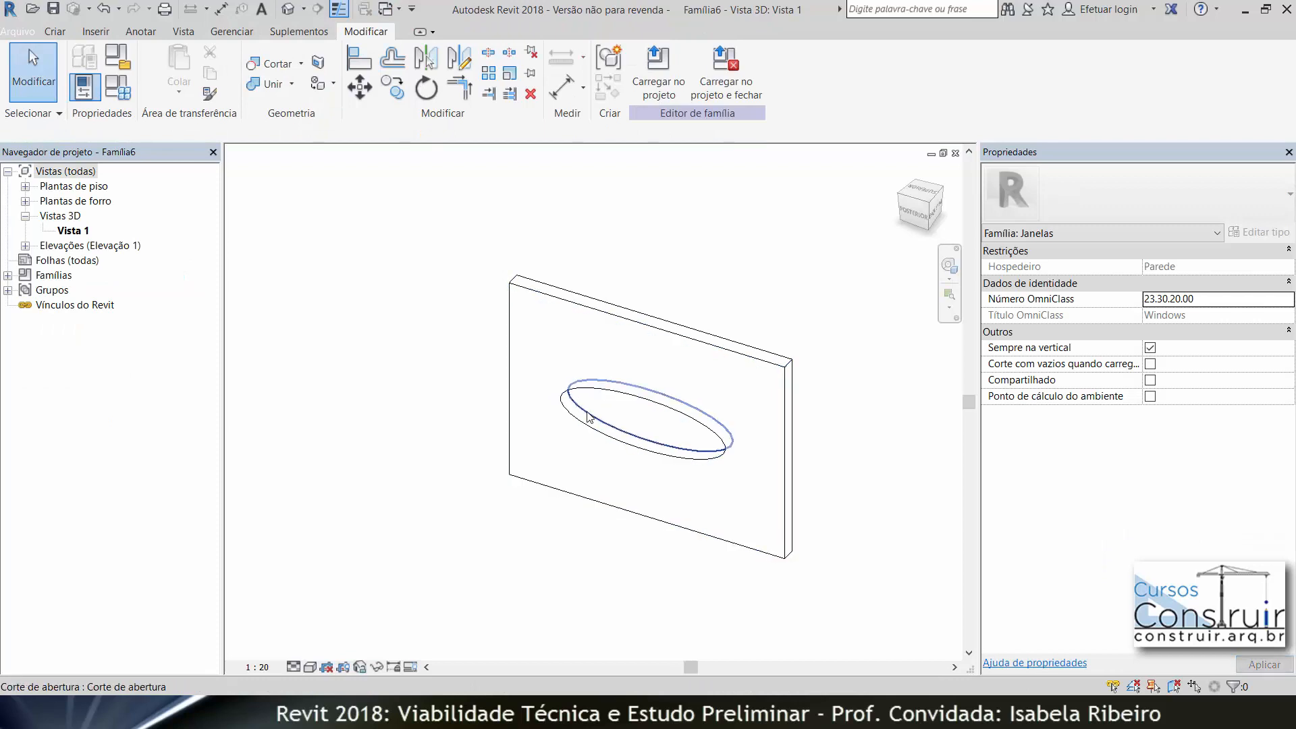
left_click(587, 417)
left_click(654, 72)
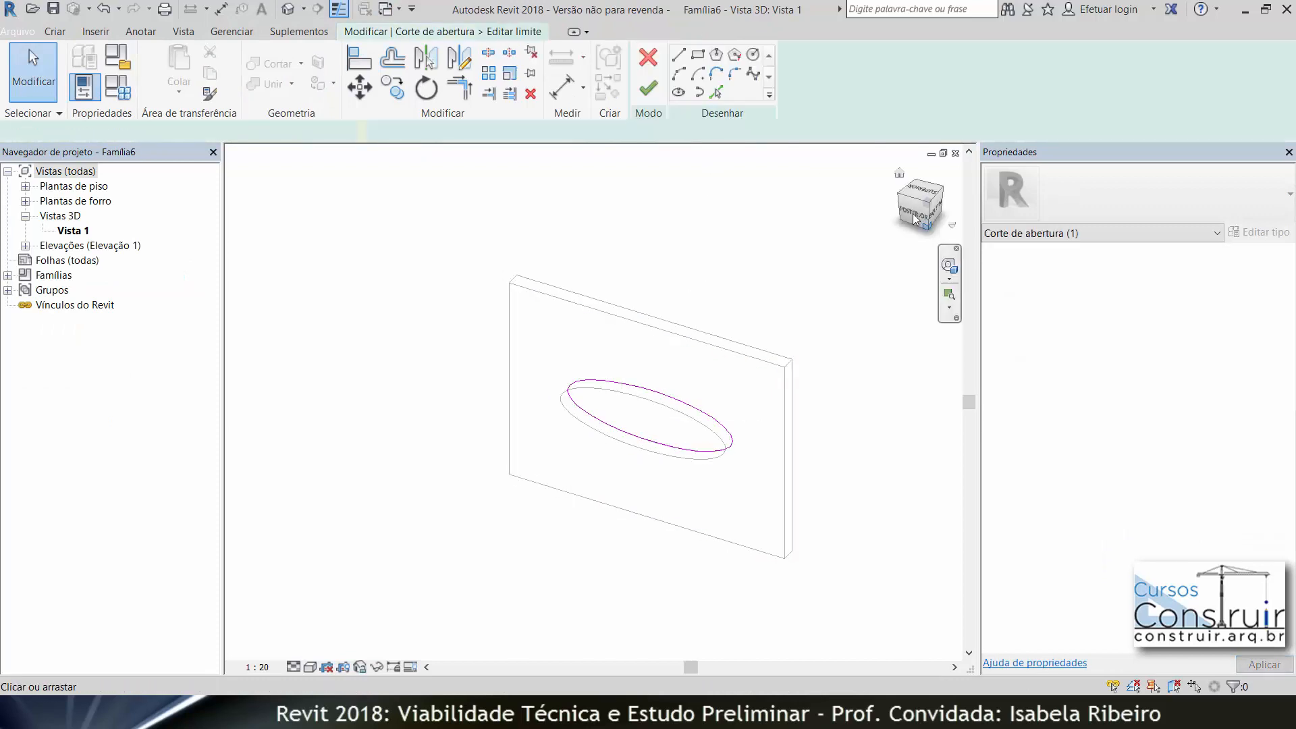
mouse_move(448, 320)
left_mouse_down()
mouse_move(472, 346)
mouse_move(745, 464)
left_mouse_up()
left_click(747, 463)
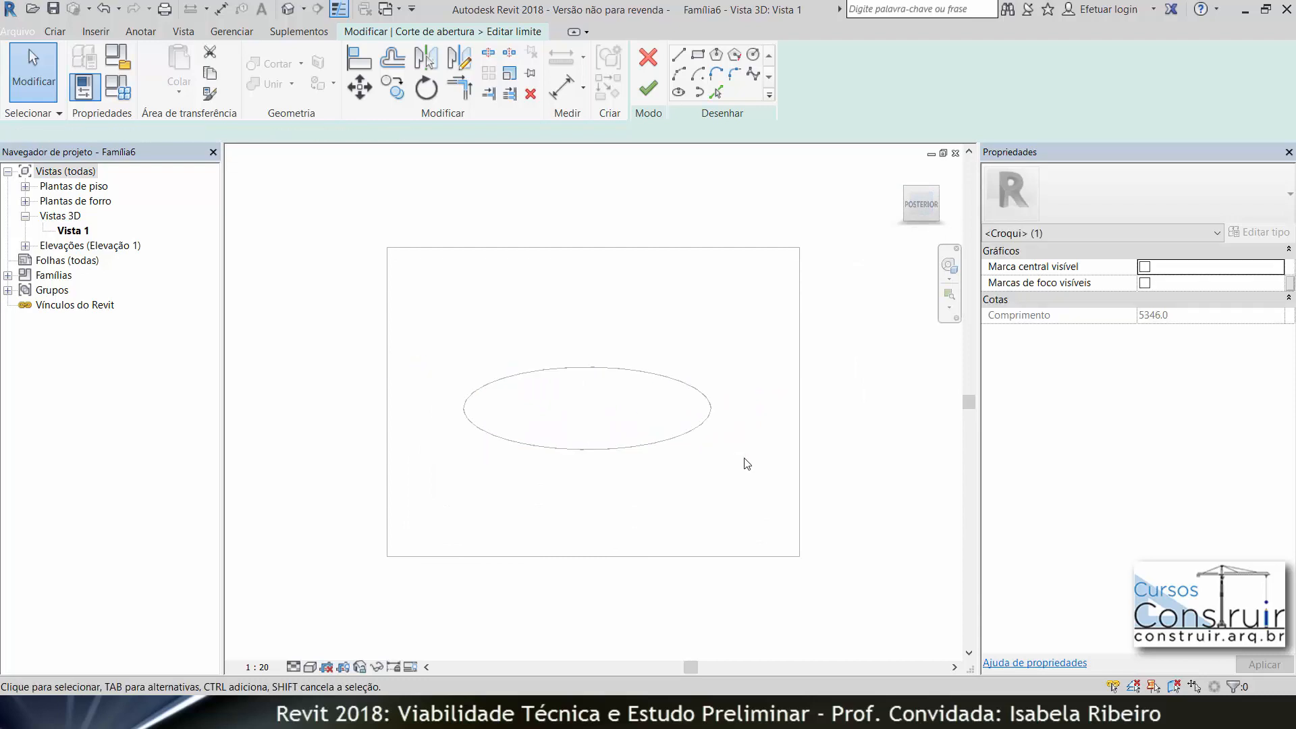
Draw a circle of radius 600 in the centre of the wall as the opening's outline and finish the sketch
left_click(753, 54)
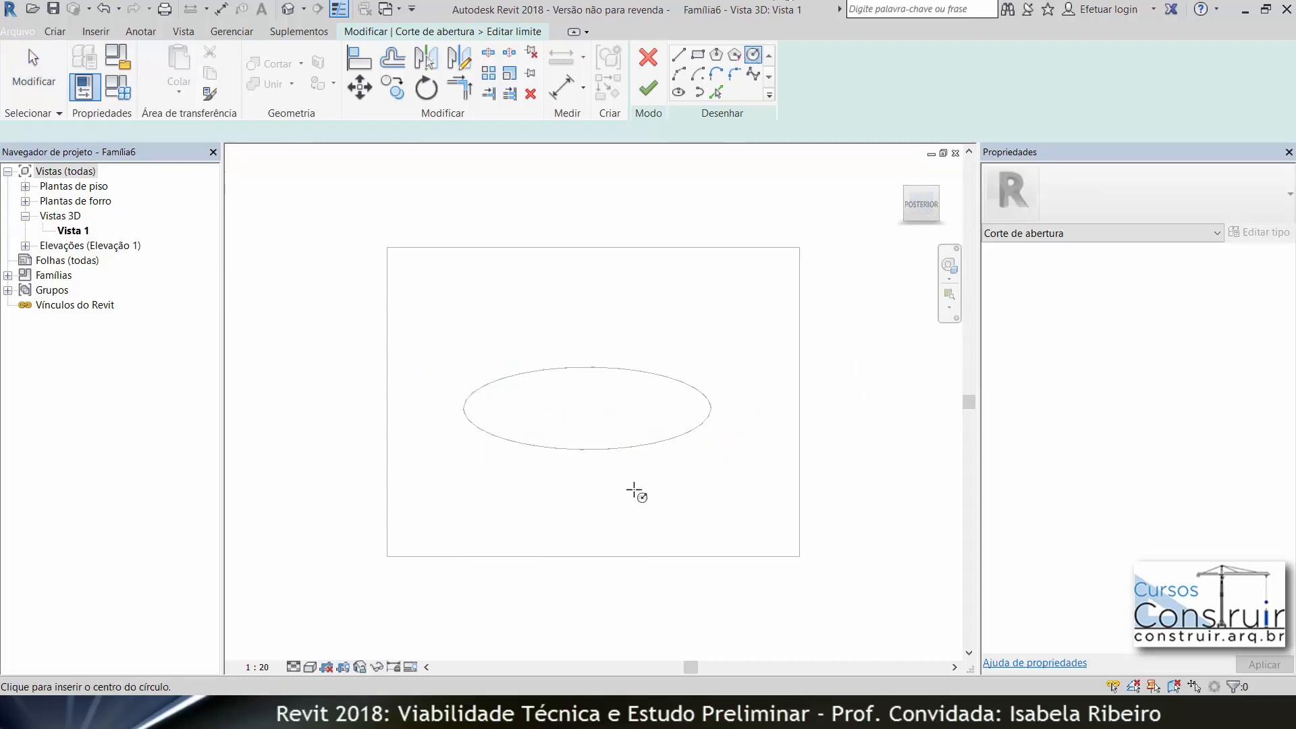
left_click(588, 407)
left_click(646, 427)
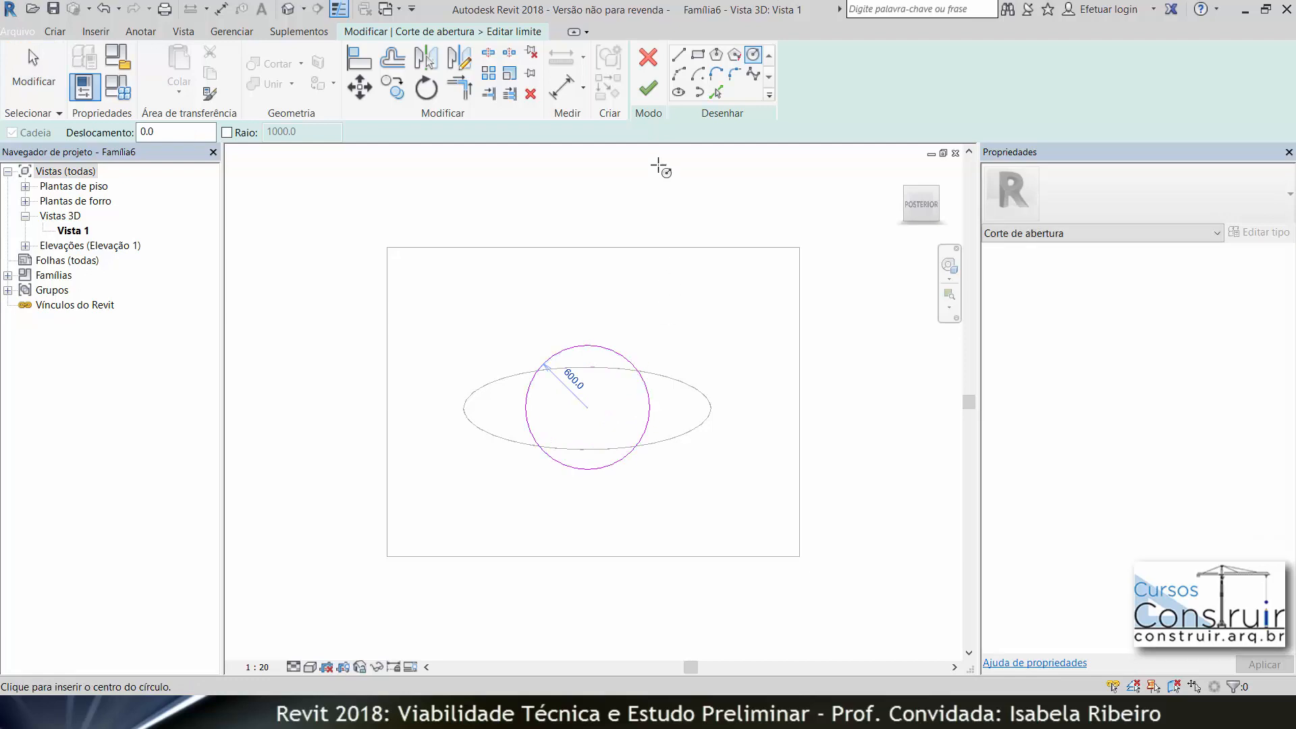
left_click(648, 89)
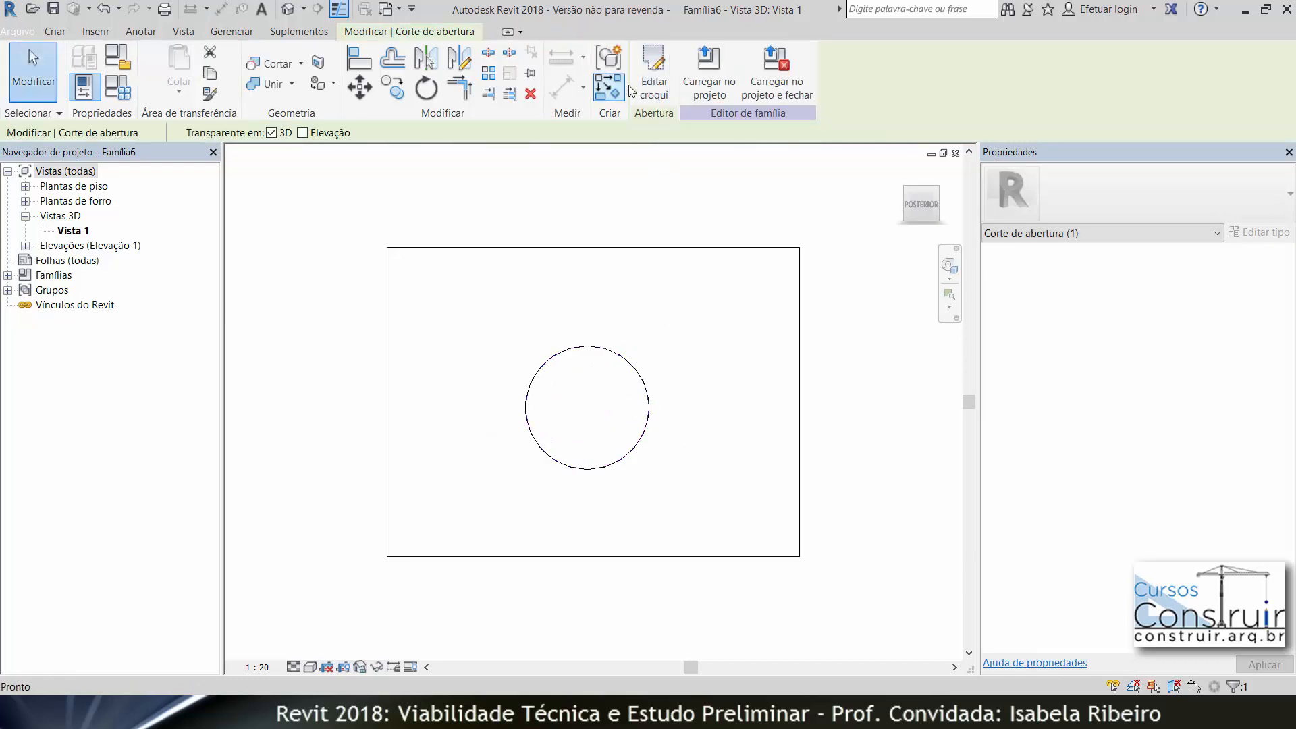
Load Família6 into Projeto2, replacing the existing version, and place one circular window low on the curved wall between the two rectangular openings
left_click(710, 86)
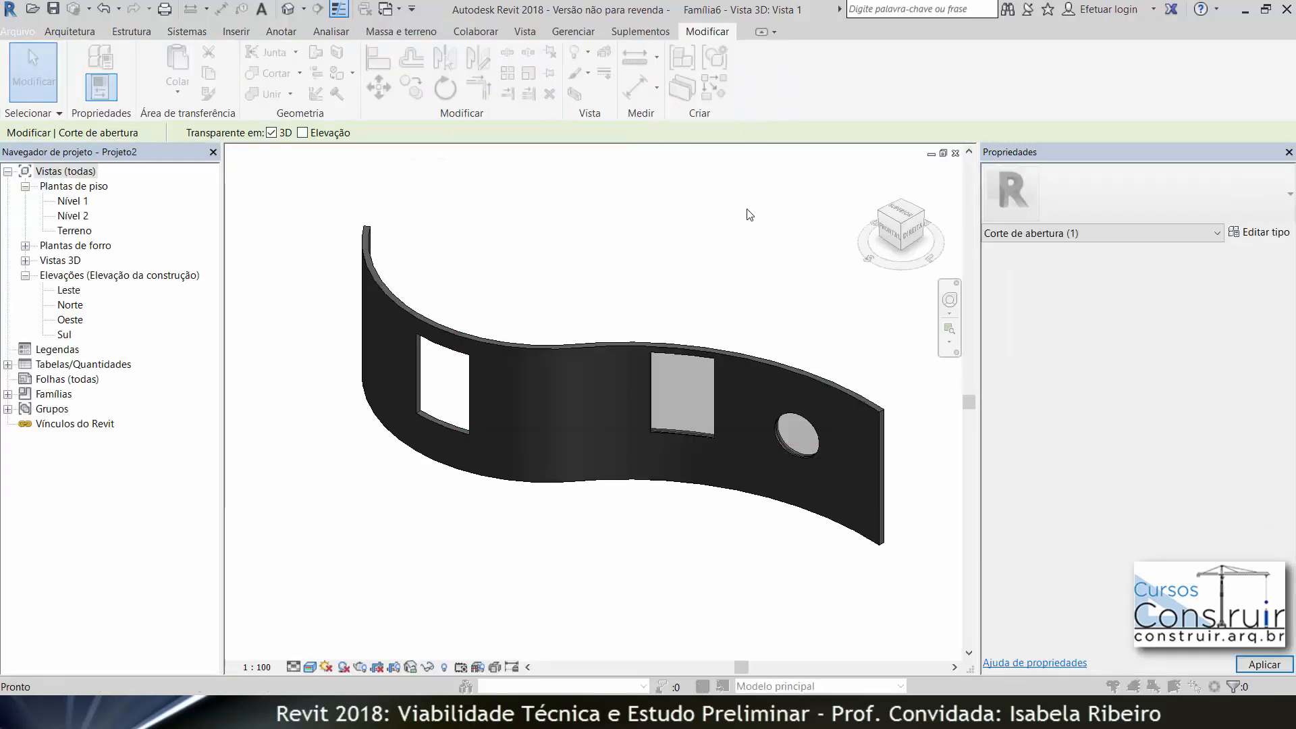
left_click(603, 307)
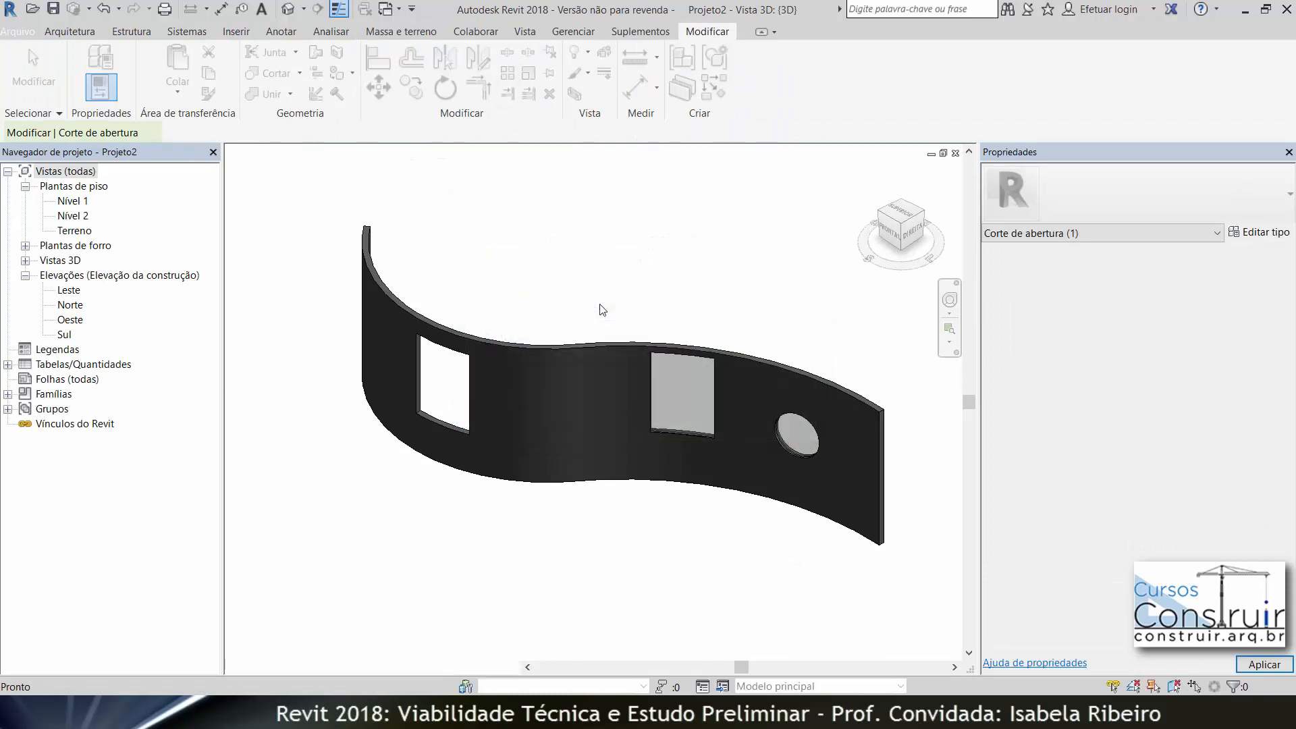
left_click(71, 32)
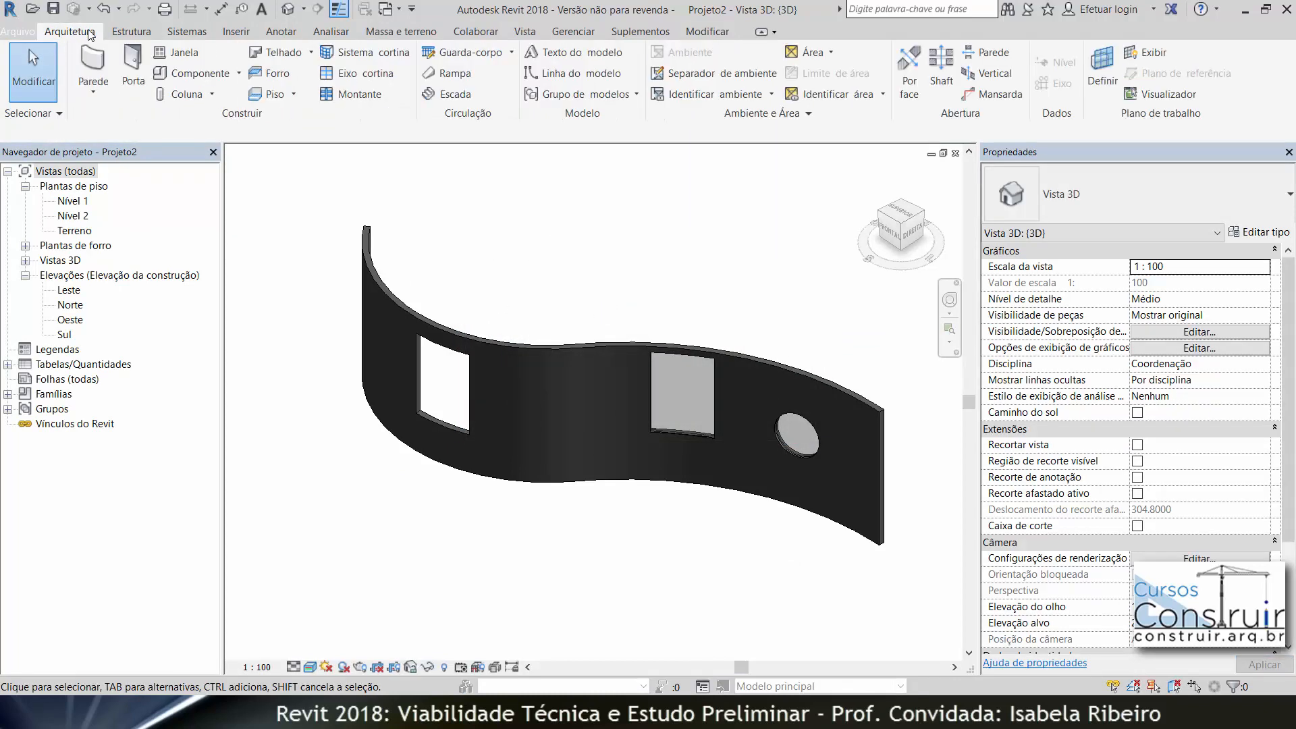
left_click(172, 51)
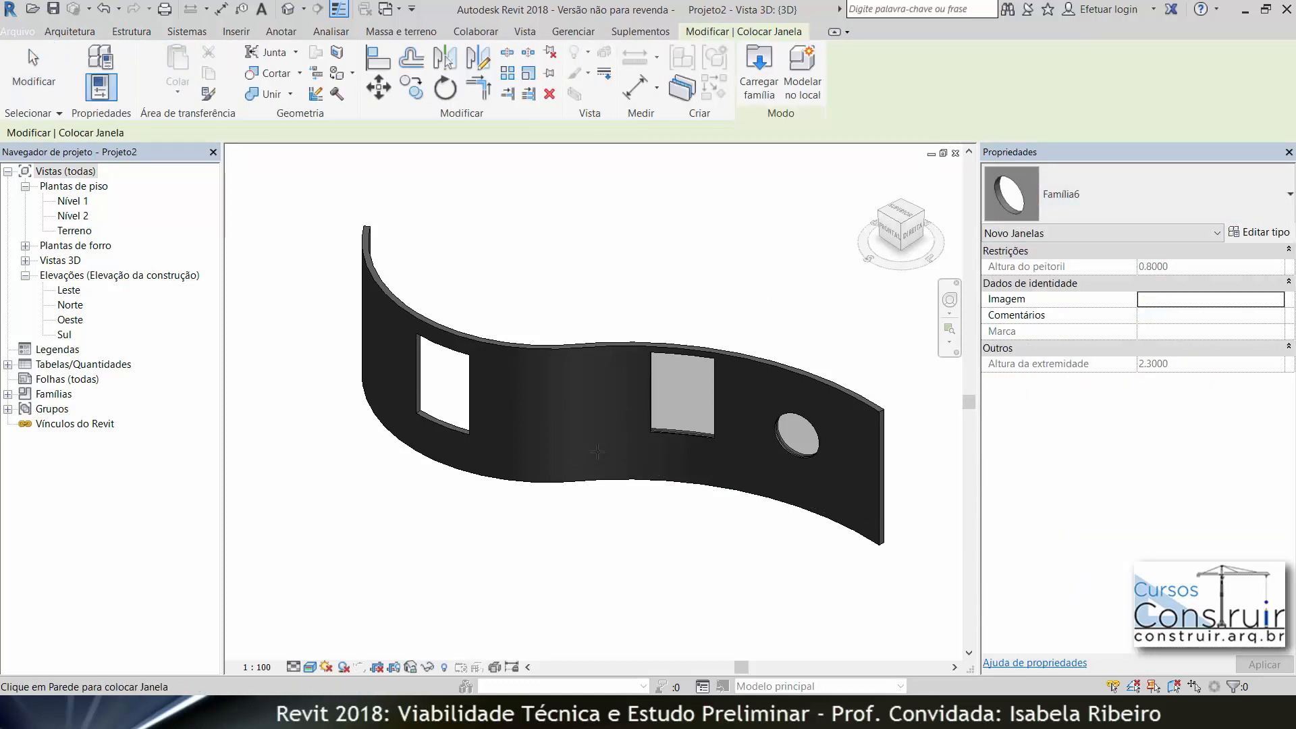
scroll(600, 450, "up", 5)
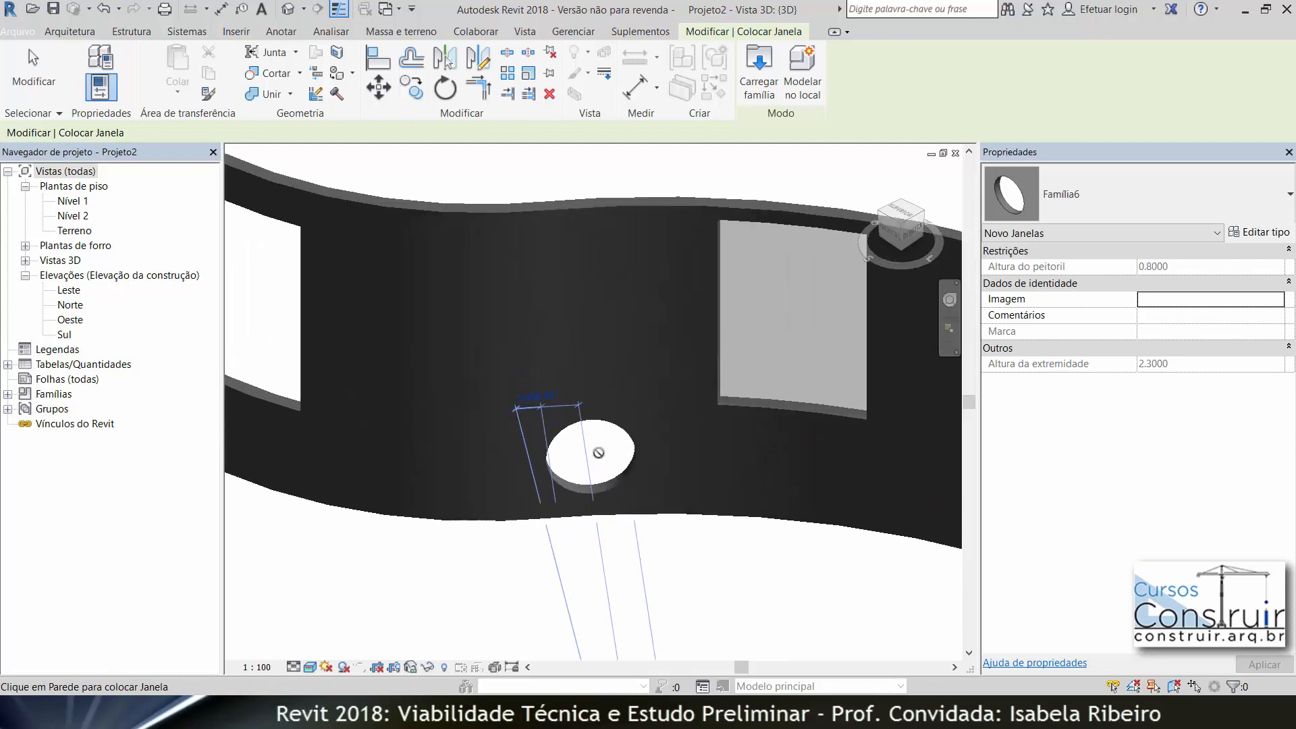
middle_click_drag(688, 494, 679, 370, "shift")
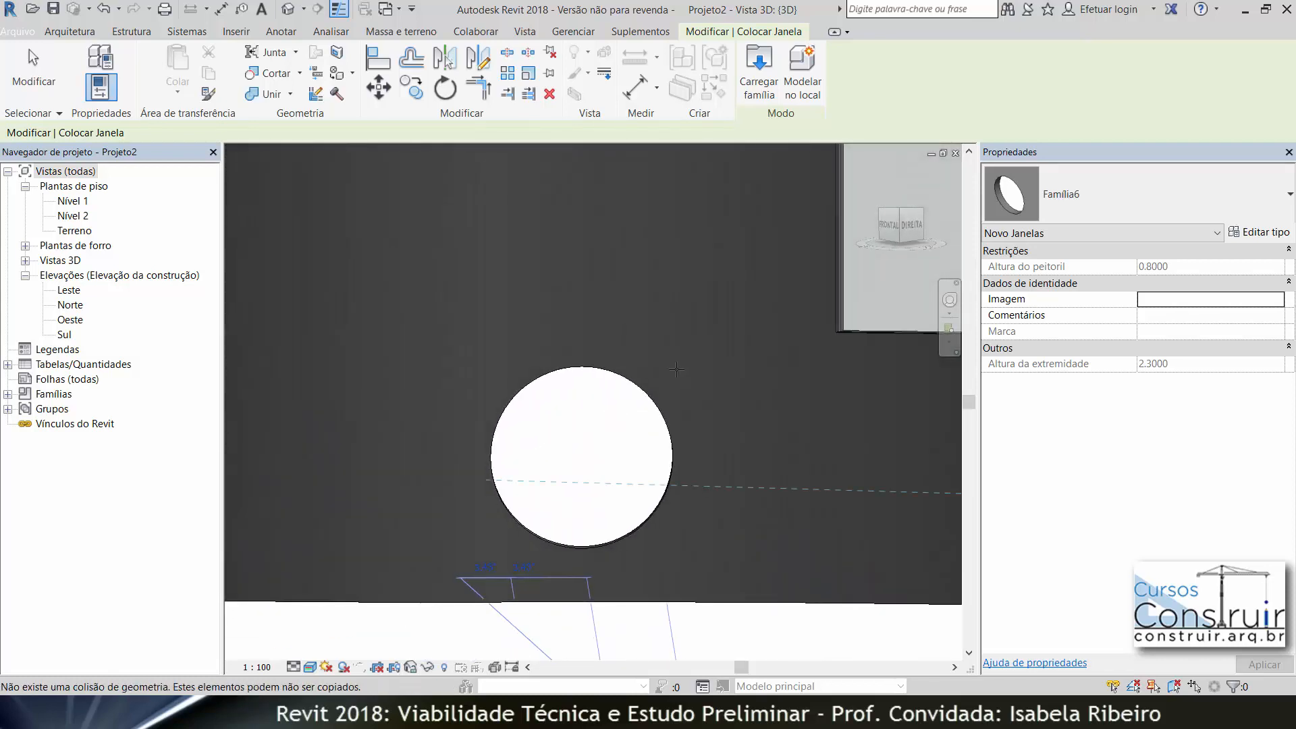
key("Escape")
key("Escape")
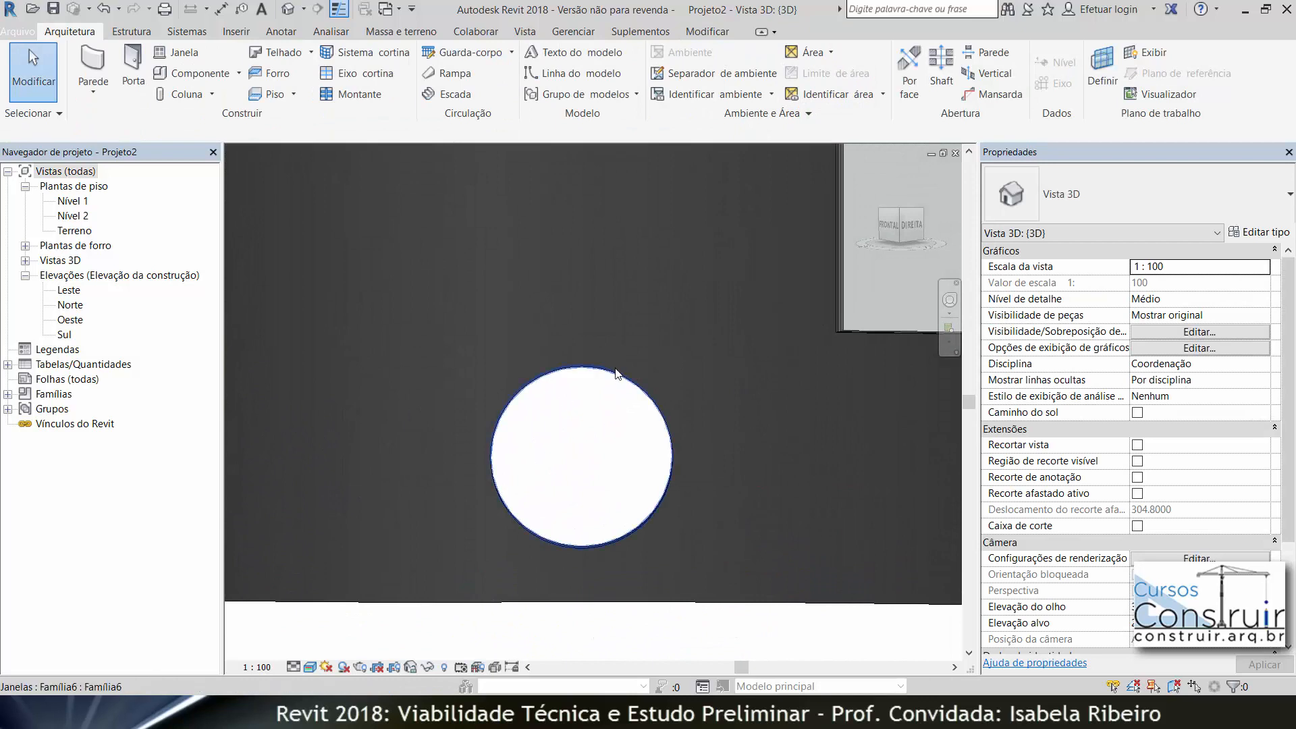
Open the placed circular window's family for editing and delete the circle from its opening cut's sketch
left_click(614, 376)
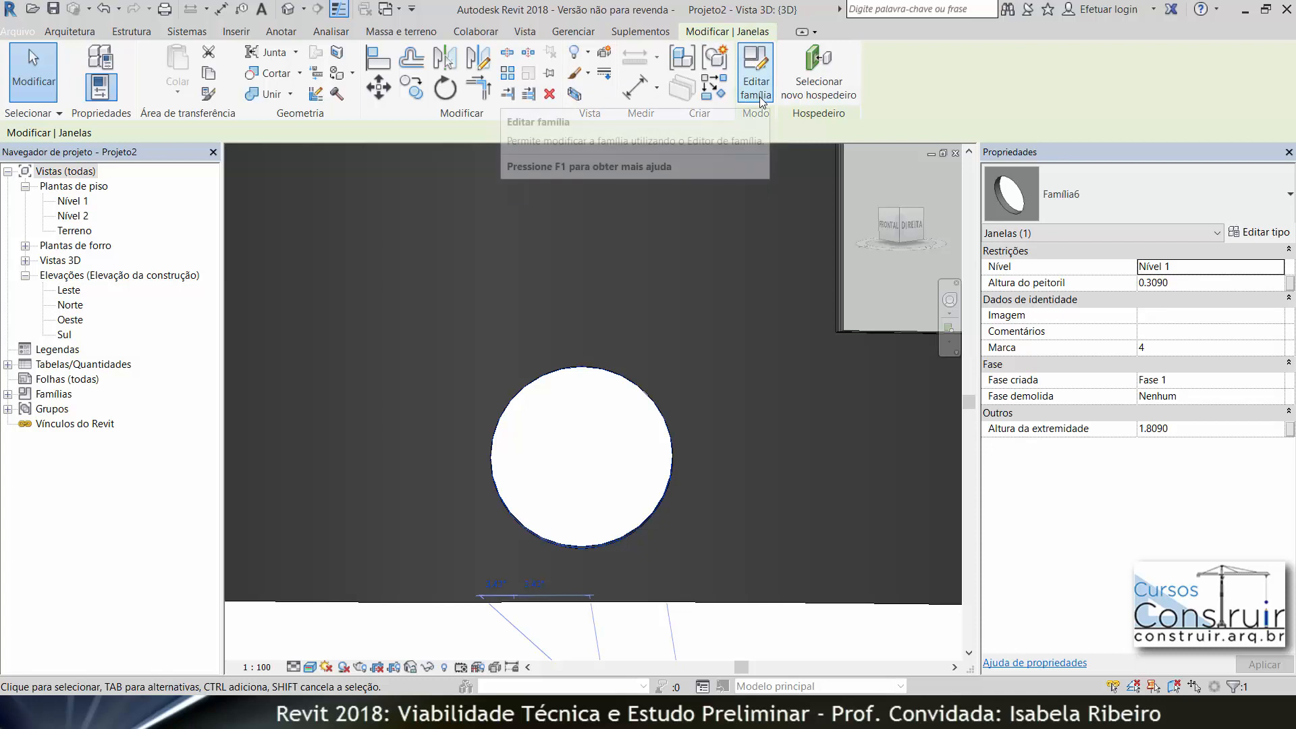
left_click(758, 94)
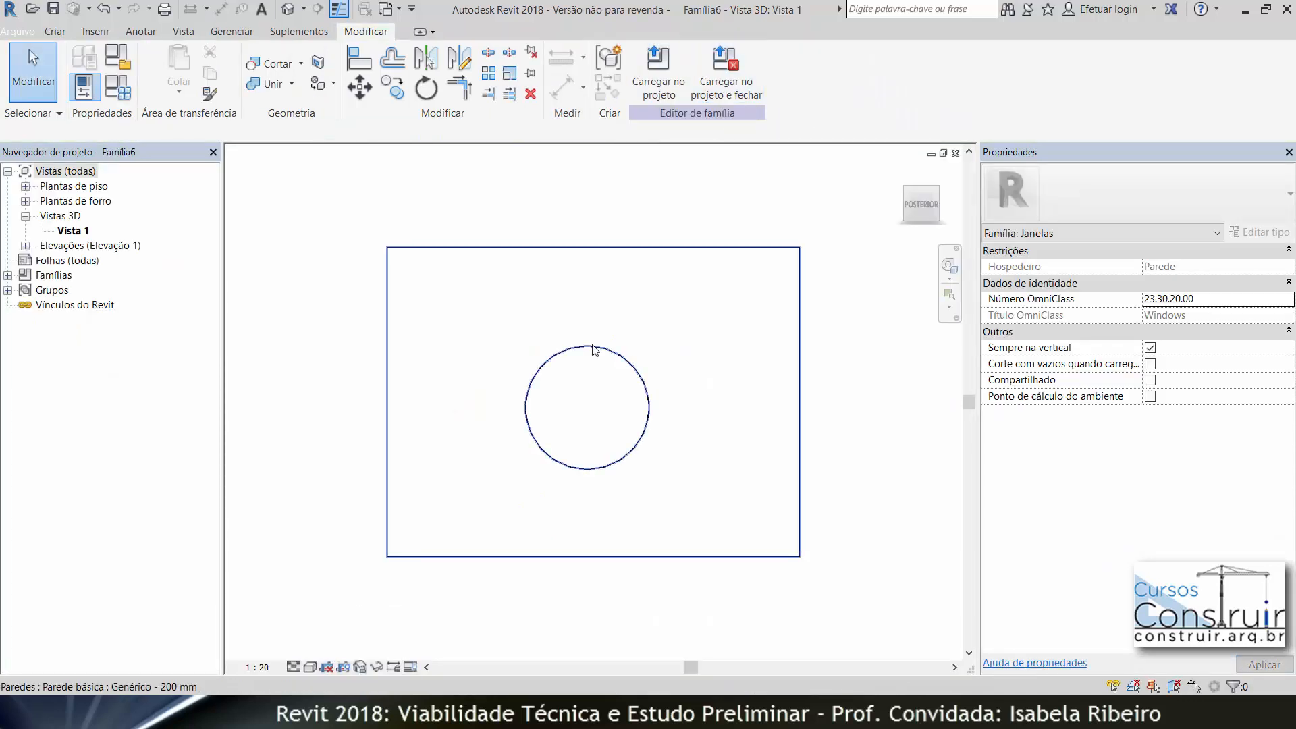
left_click(594, 350)
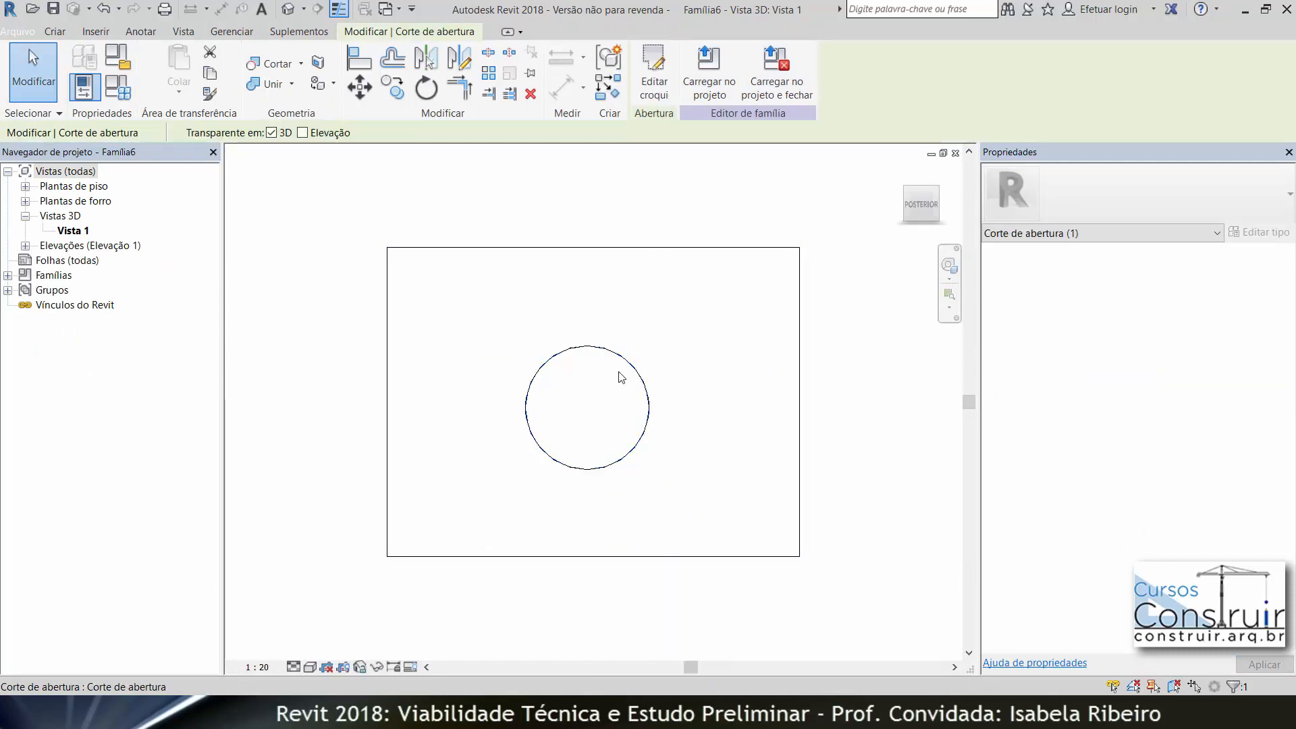
left_click(652, 102)
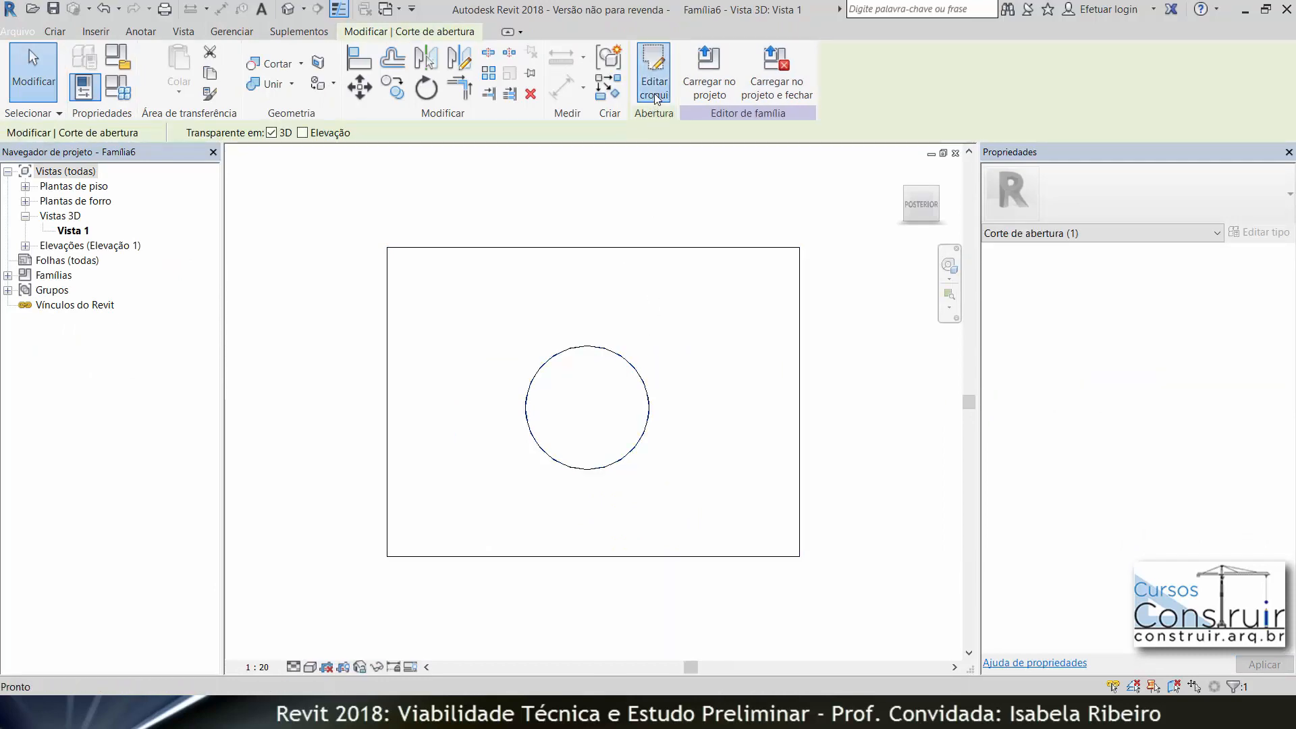
mouse_move(456, 314)
left_mouse_down()
mouse_move(648, 408)
mouse_move(724, 483)
left_mouse_up()
key("Delete")
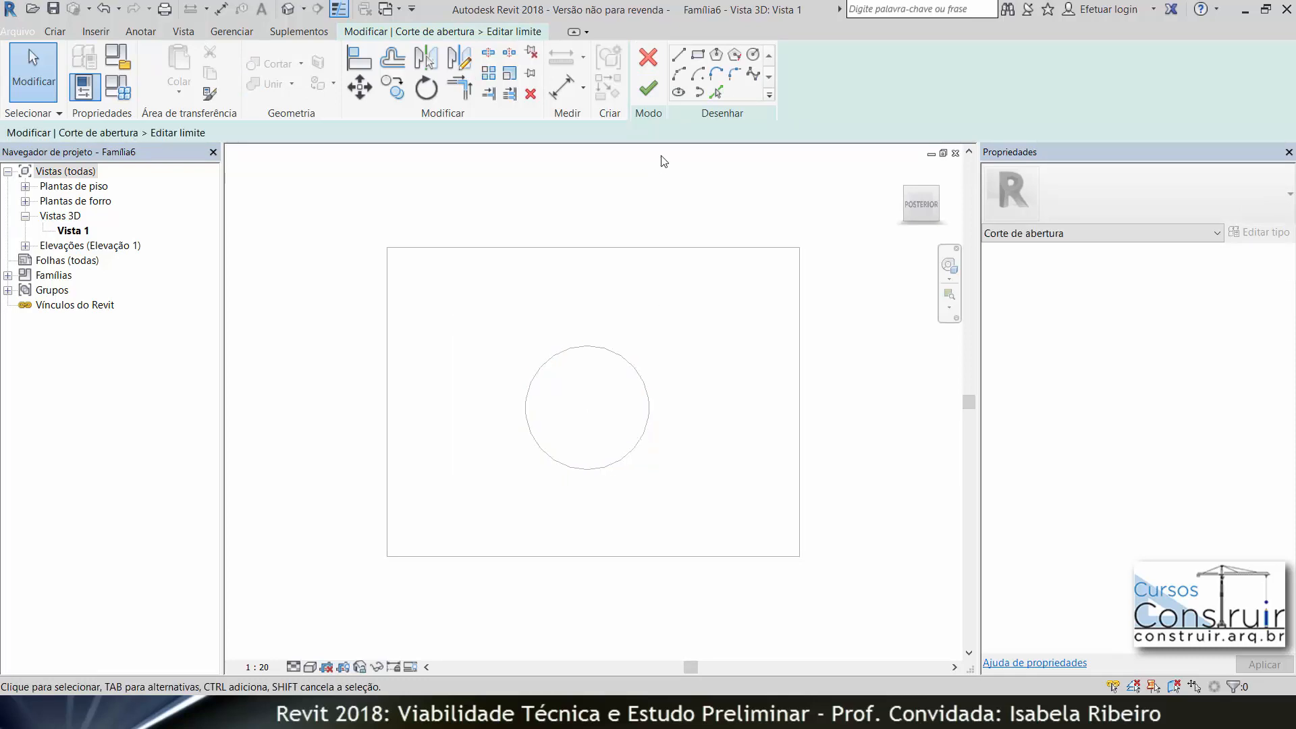
Sketch a horizontal ellipse with radii of about 600 and 300 overlapping the old circle's side, and finish the opening sketch
left_click(679, 92)
left_click(508, 399)
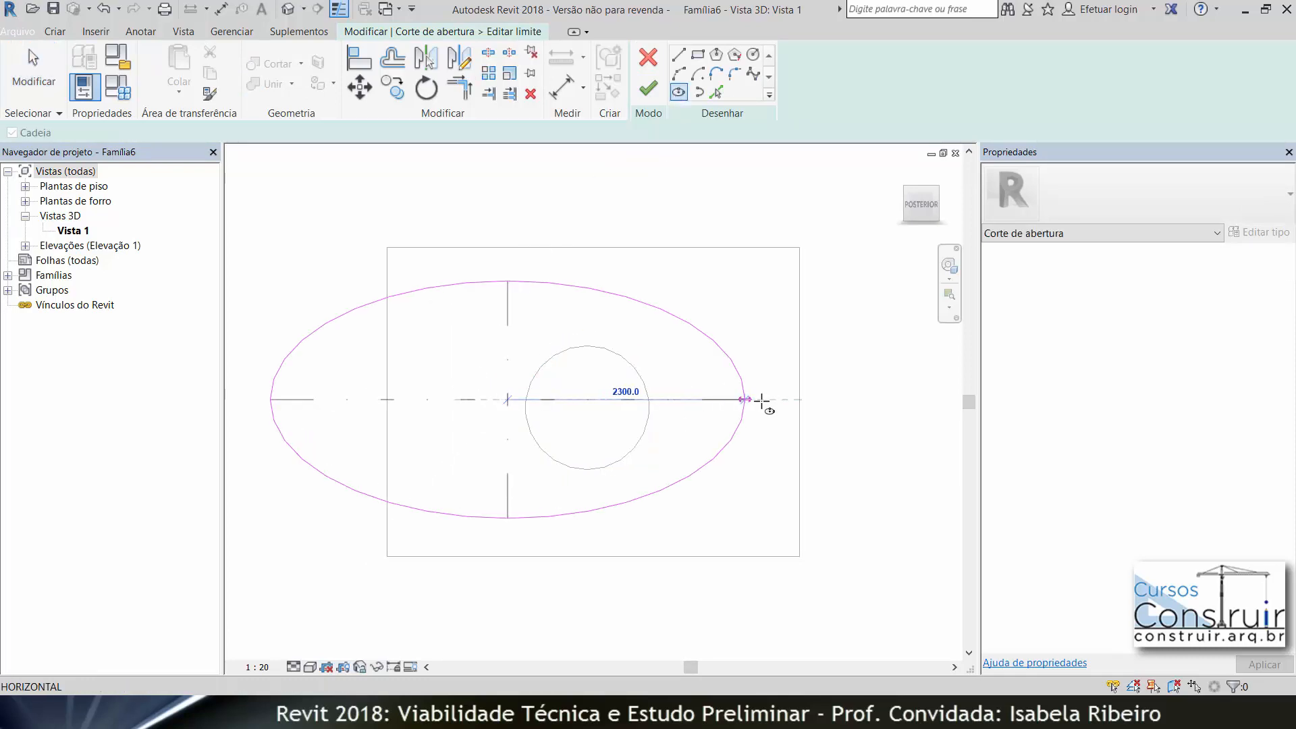
left_click(577, 404)
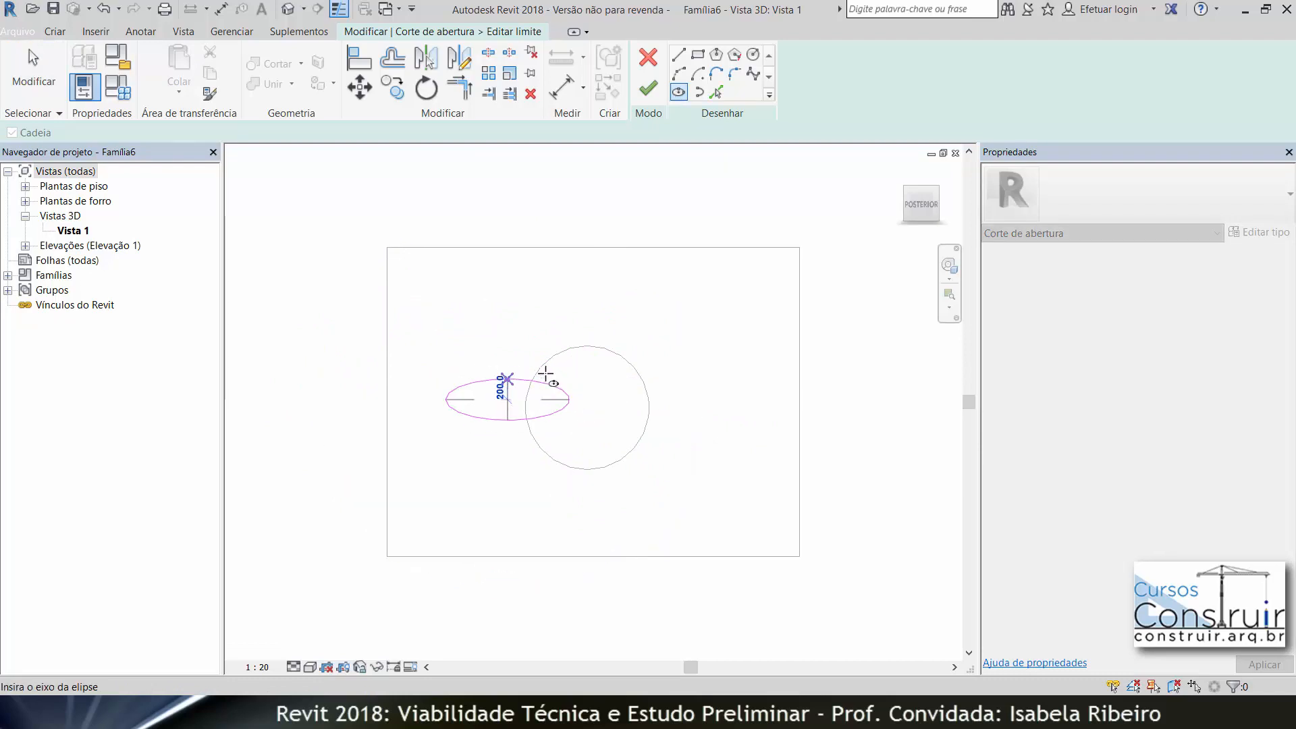
left_click(547, 372)
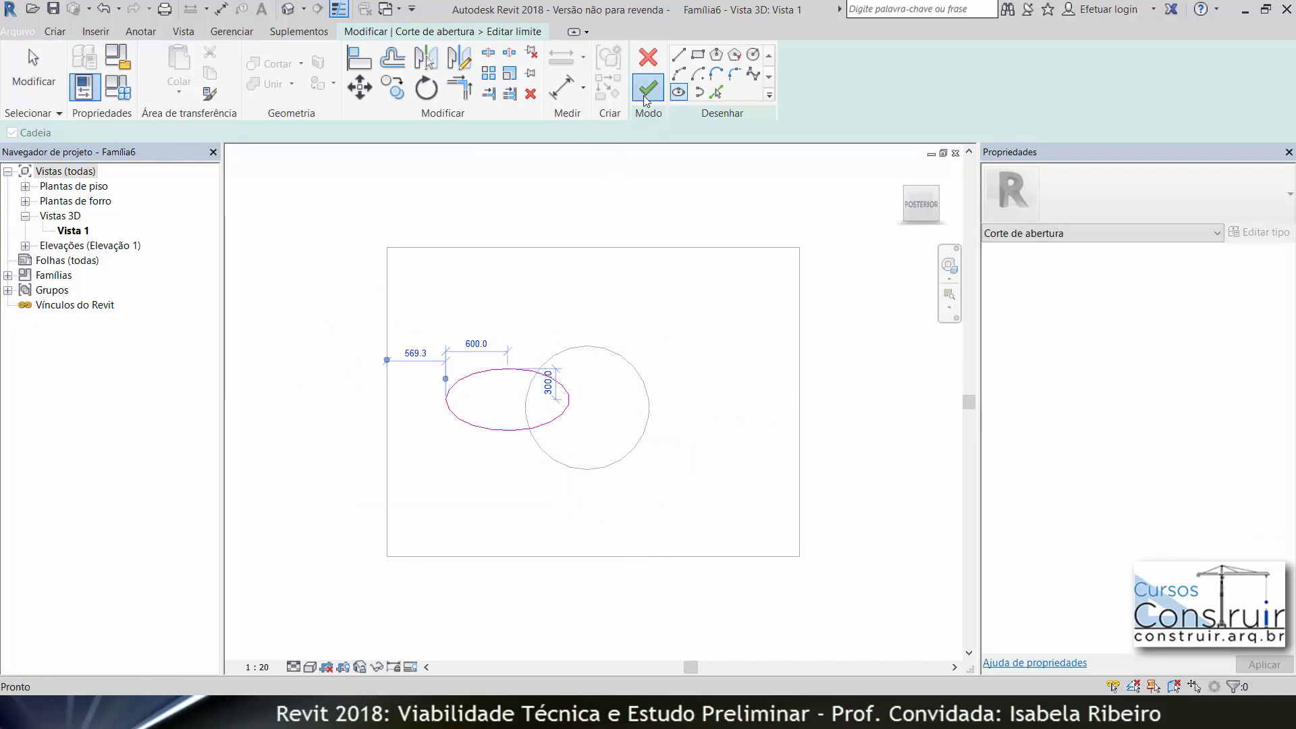
left_click(648, 89)
Reload the elliptical Família6 into Projeto2, replacing the existing version, and view the placed window from above
left_click(702, 94)
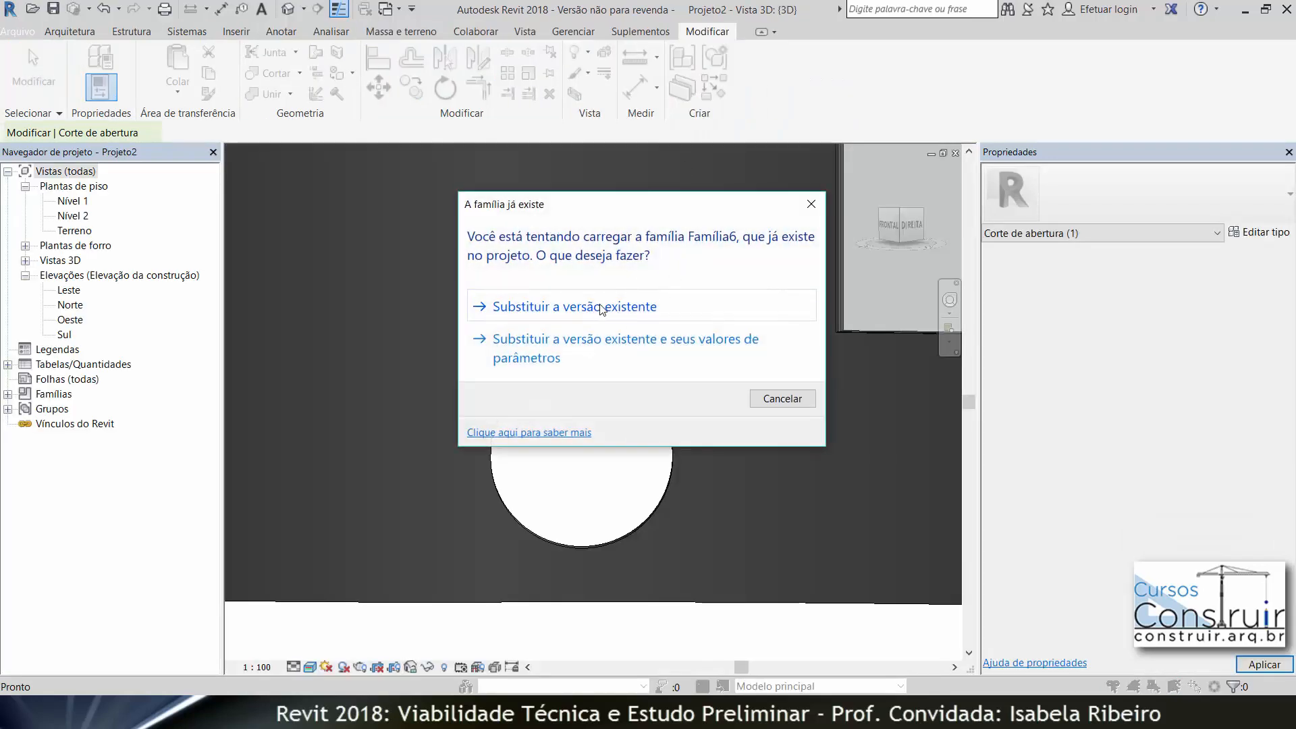
left_click(597, 307)
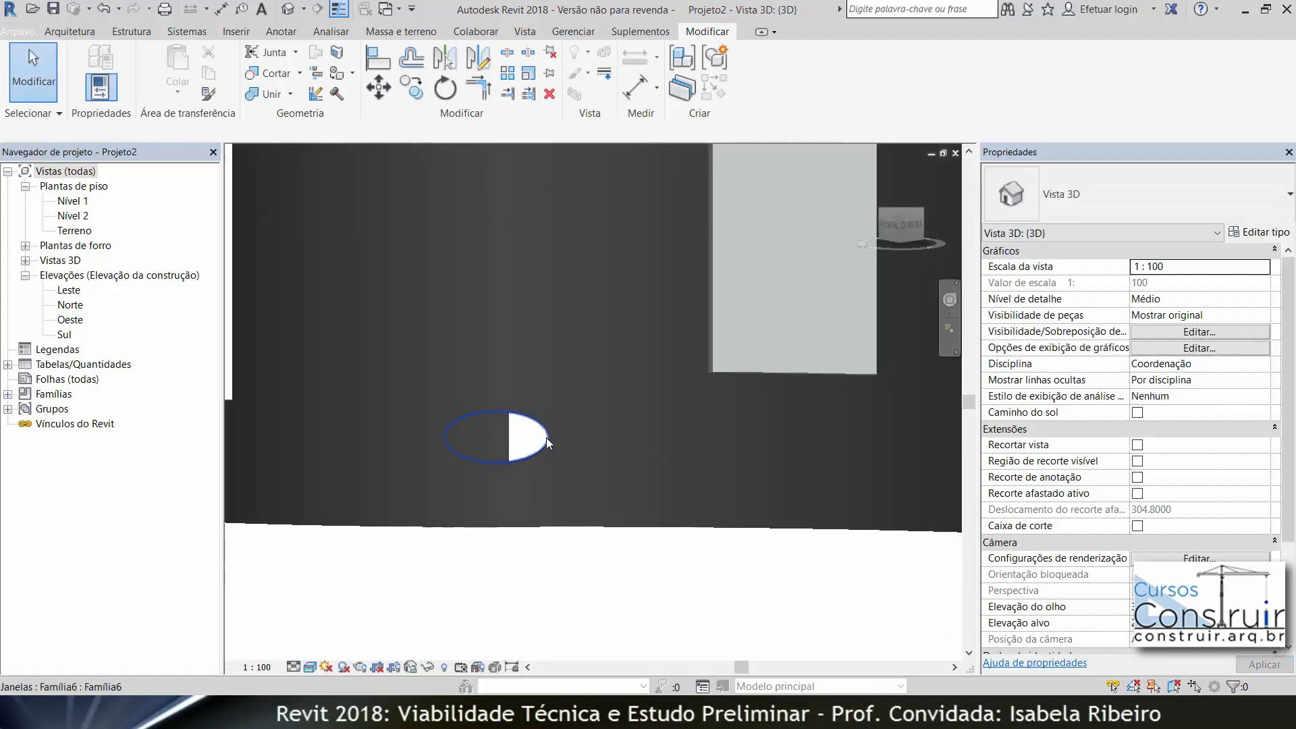
middle_click_drag(544, 443, 607, 583, "shift")
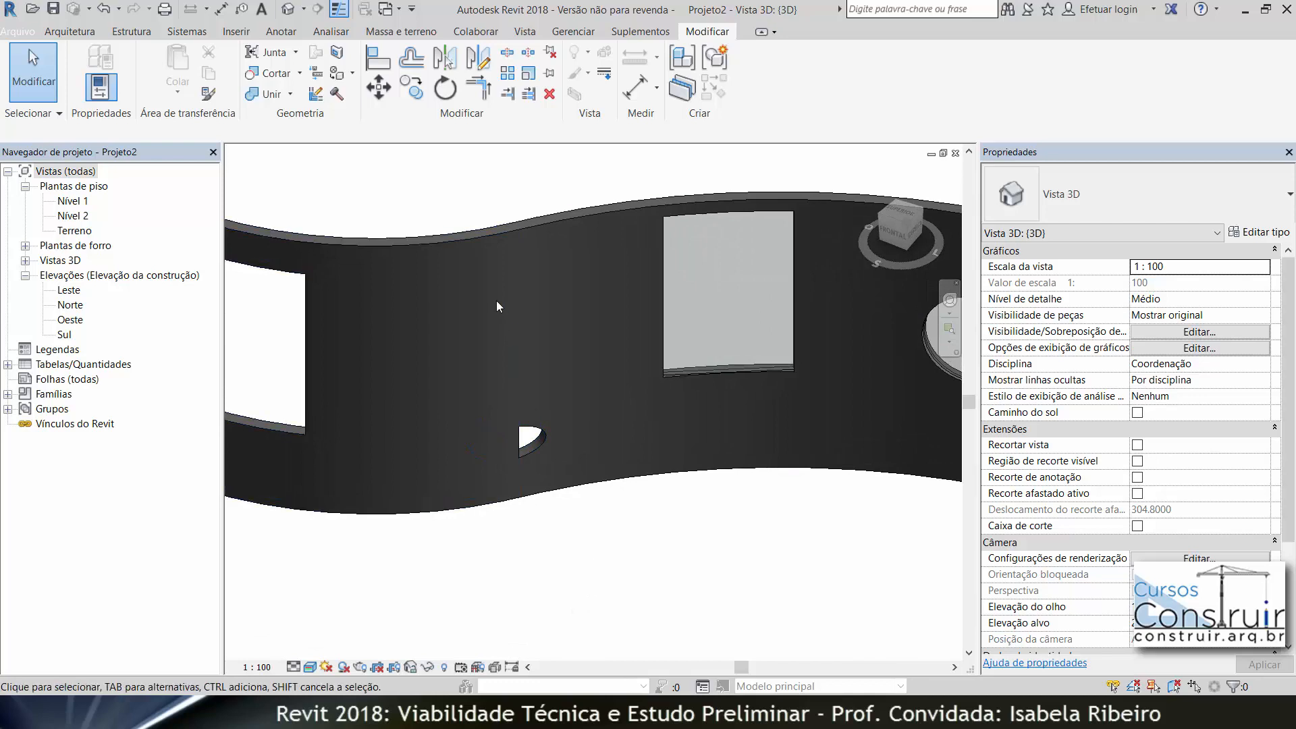
Move the elliptical window along the curved wall, past the joint and into the segment with the glazed openings, and inspect its cut
left_click(493, 237)
left_click(560, 217)
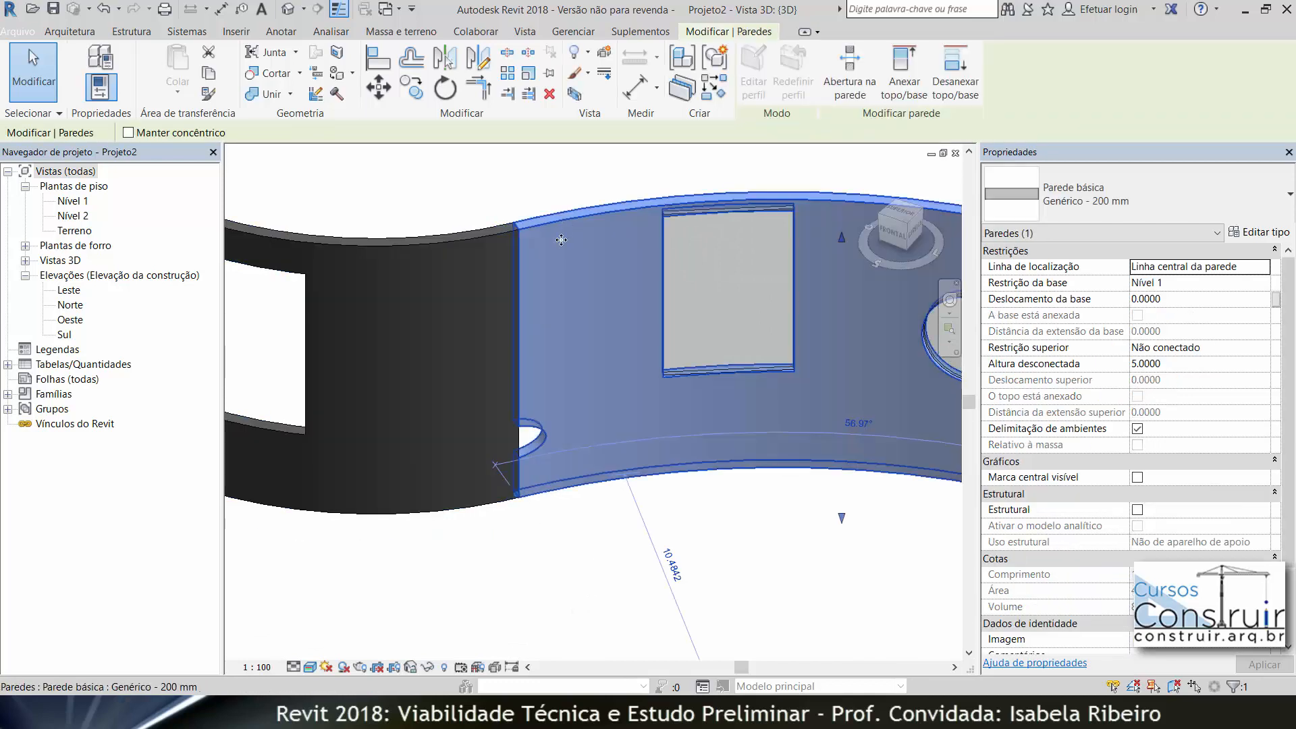
left_click(587, 525)
left_click(545, 440)
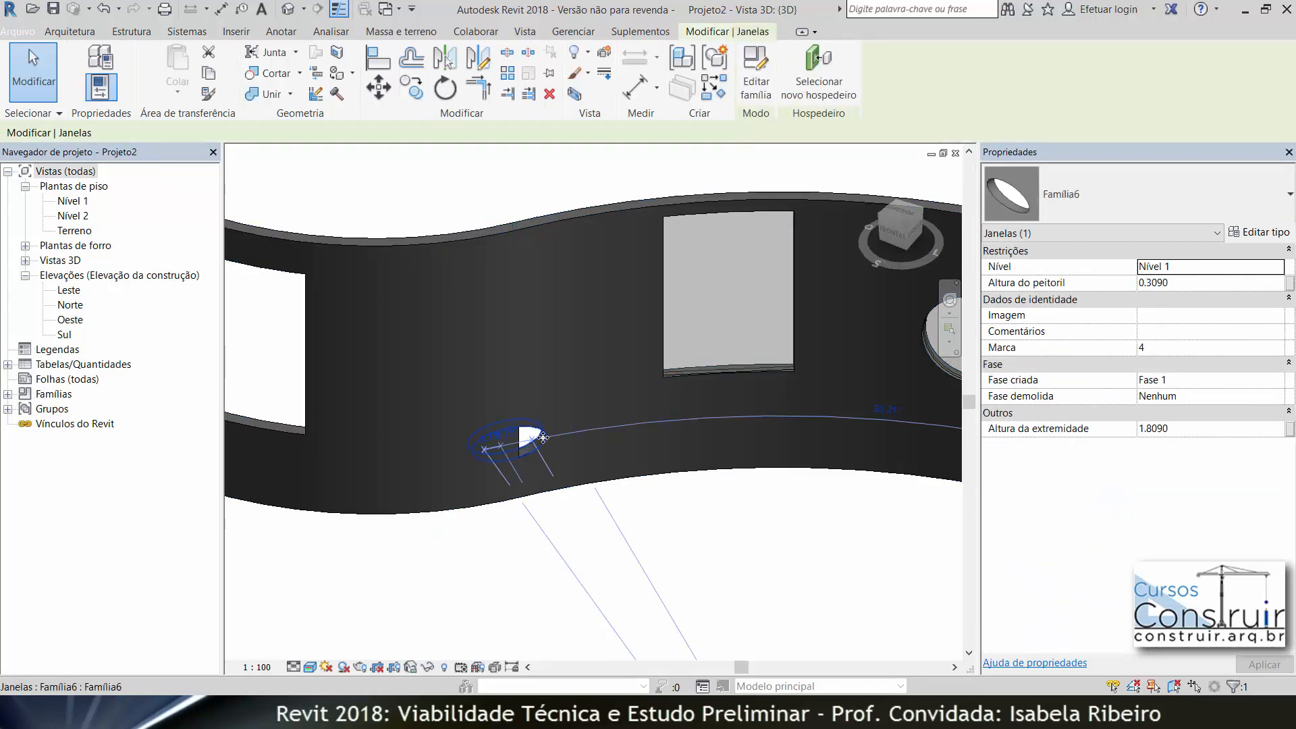
left_click_drag(546, 439, 611, 442)
left_click(620, 530)
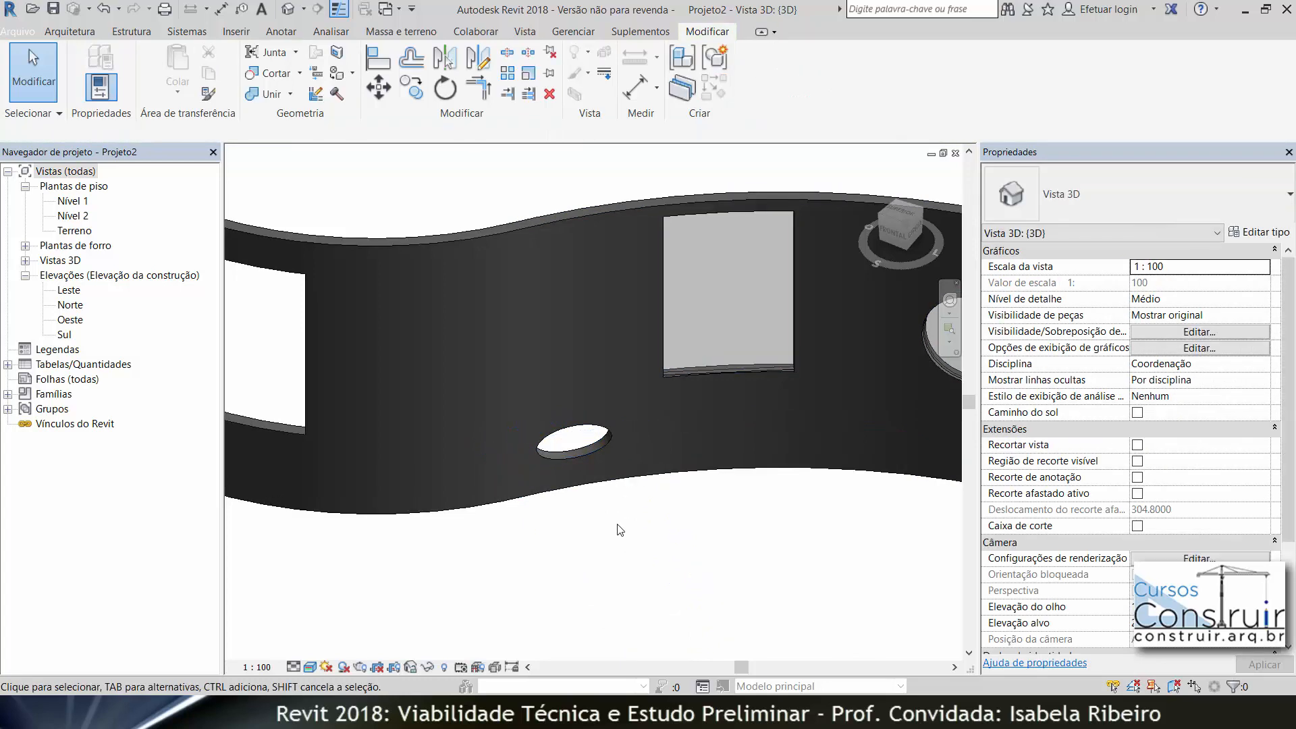
scroll(572, 480, "up", 5)
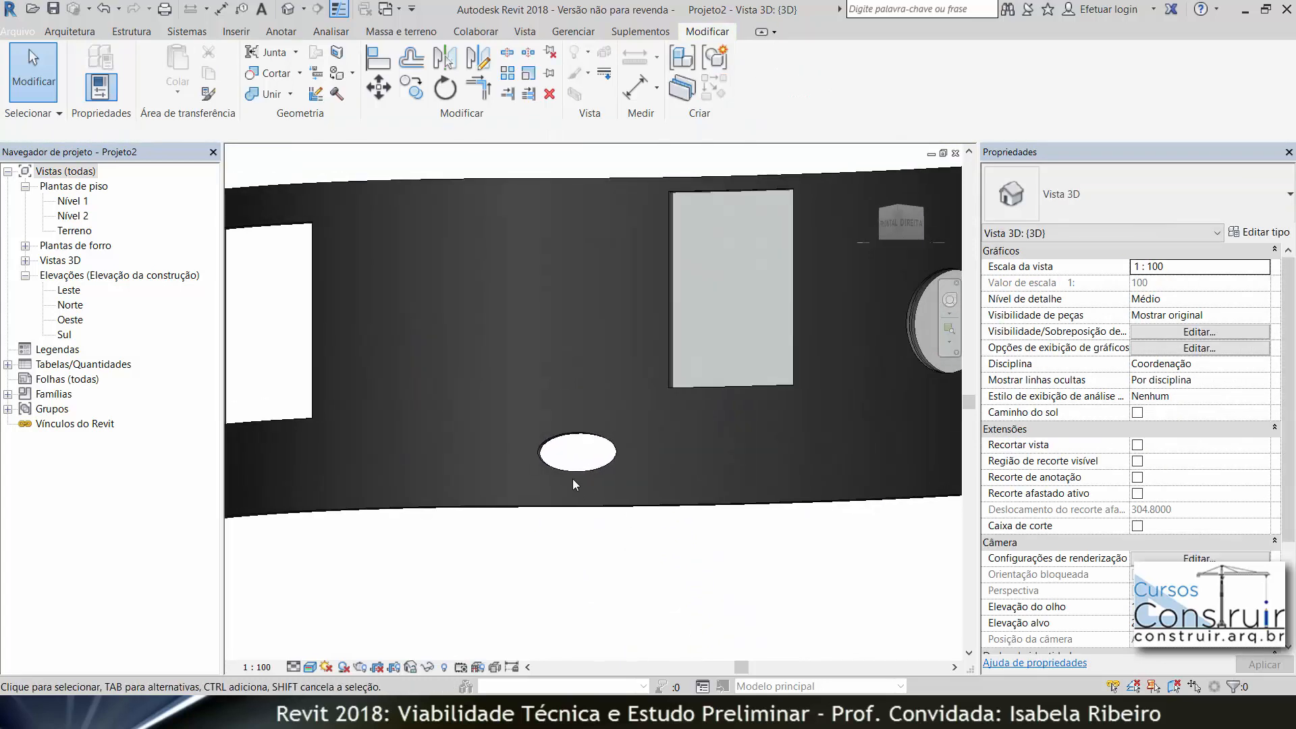
scroll(571, 472, "down", 1)
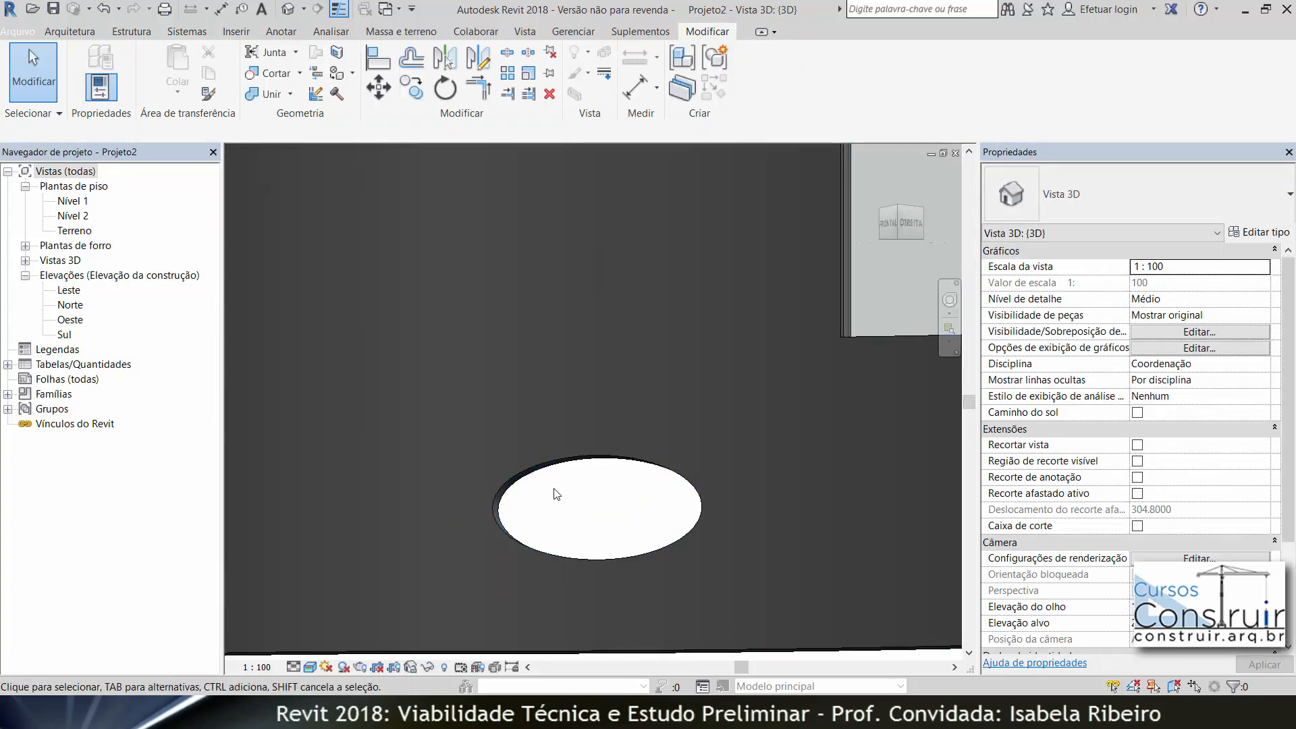
scroll(601, 517, "down", 1)
scroll(603, 518, "down", 3)
middle_click_drag(622, 541, 675, 628, "shift")
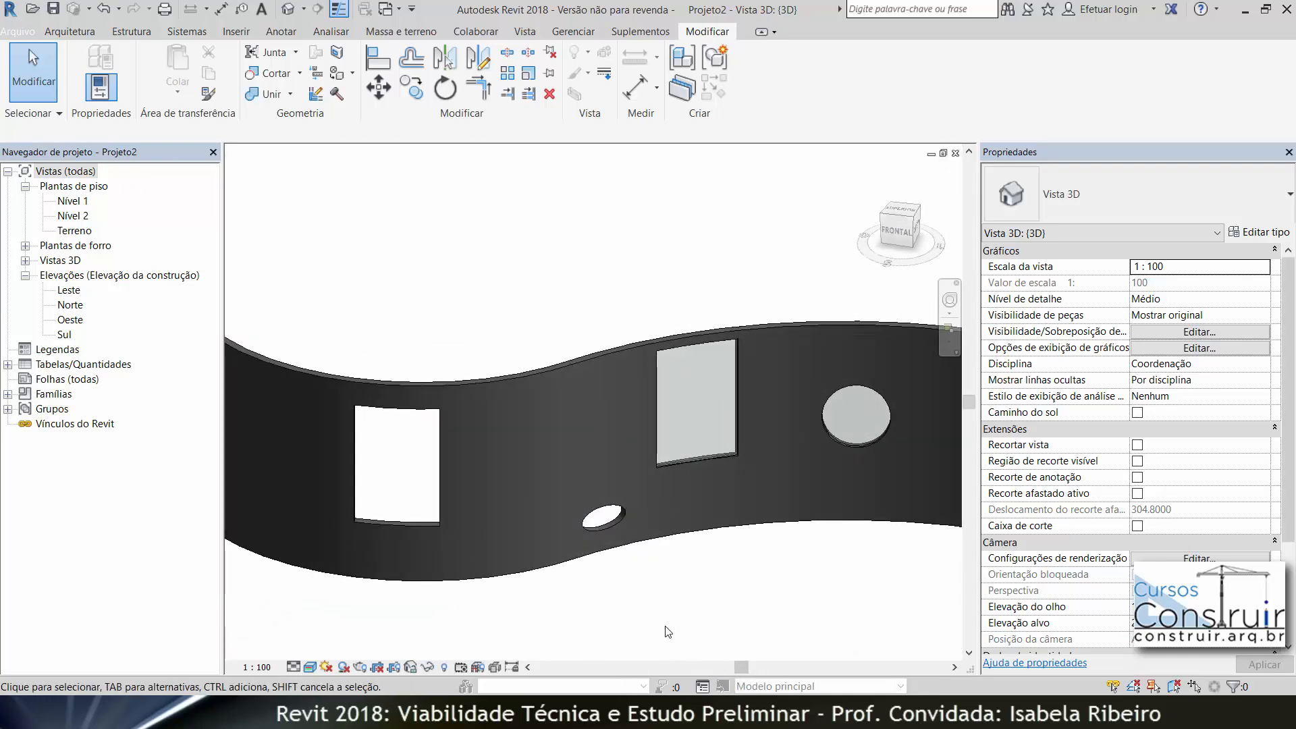